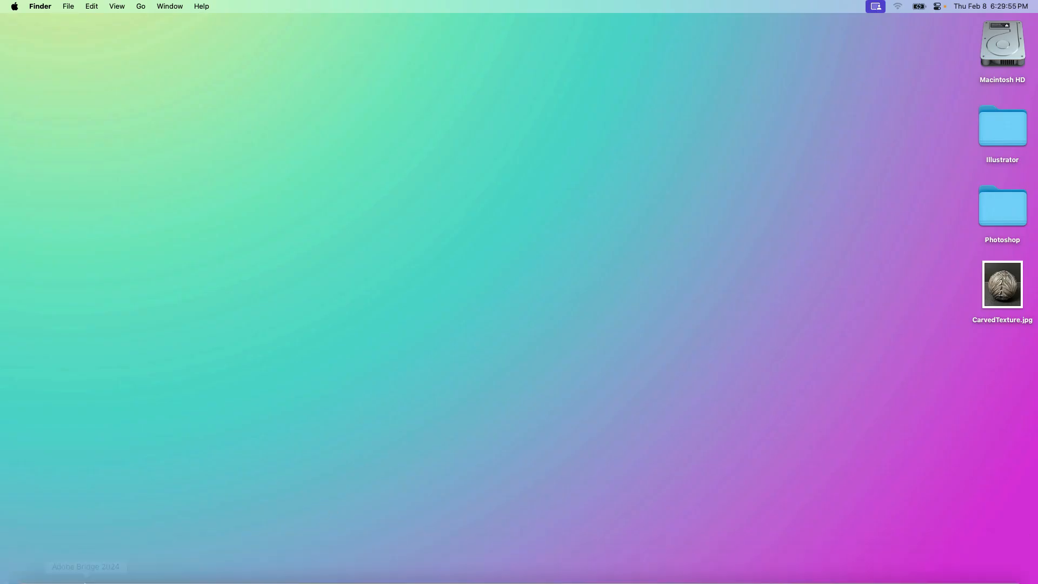
Step: Switch to Adobe Firefly in Chrome and look over the generative features presented on its home page
left_click(125, 566)
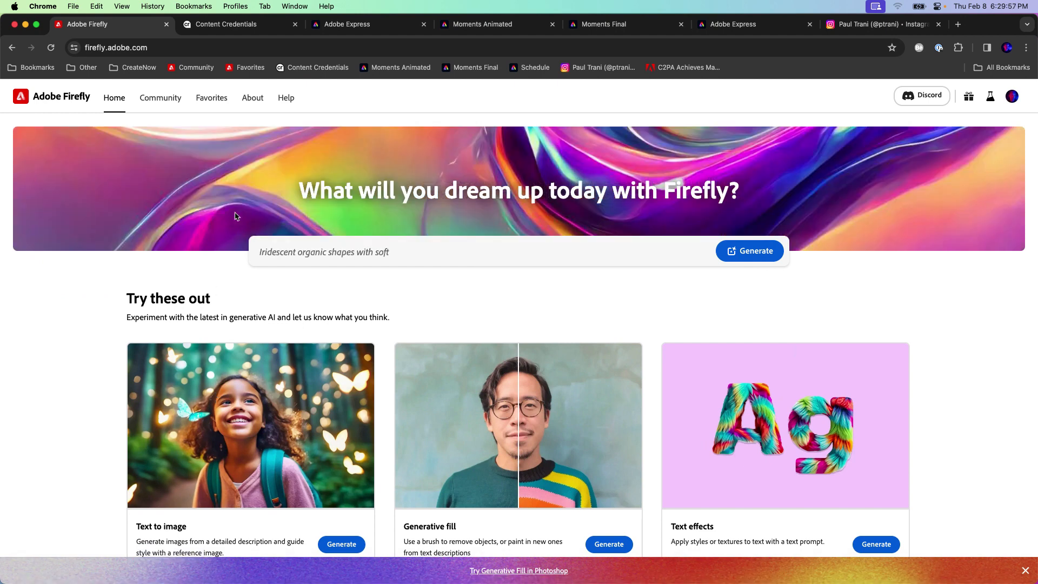
scroll(319, 215, "down", 3)
scroll(319, 215, "down", 5)
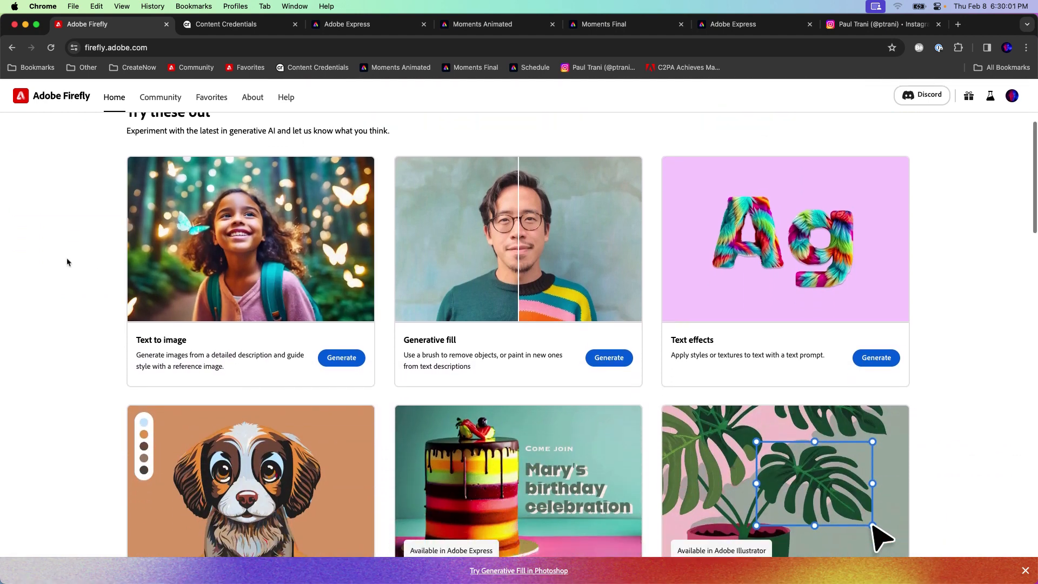
scroll(67, 262, "down", 4)
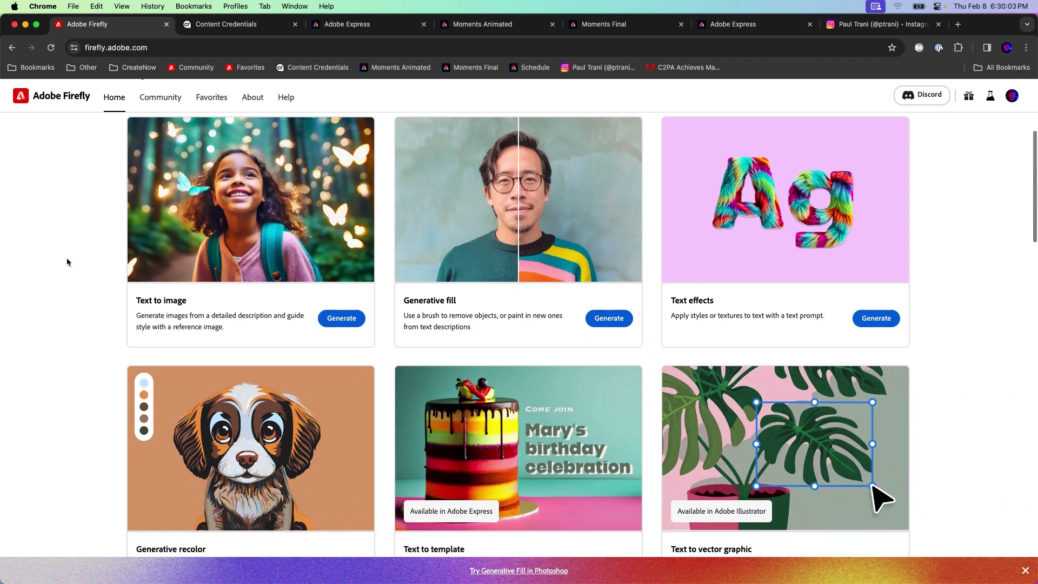
scroll(68, 263, "down", 2)
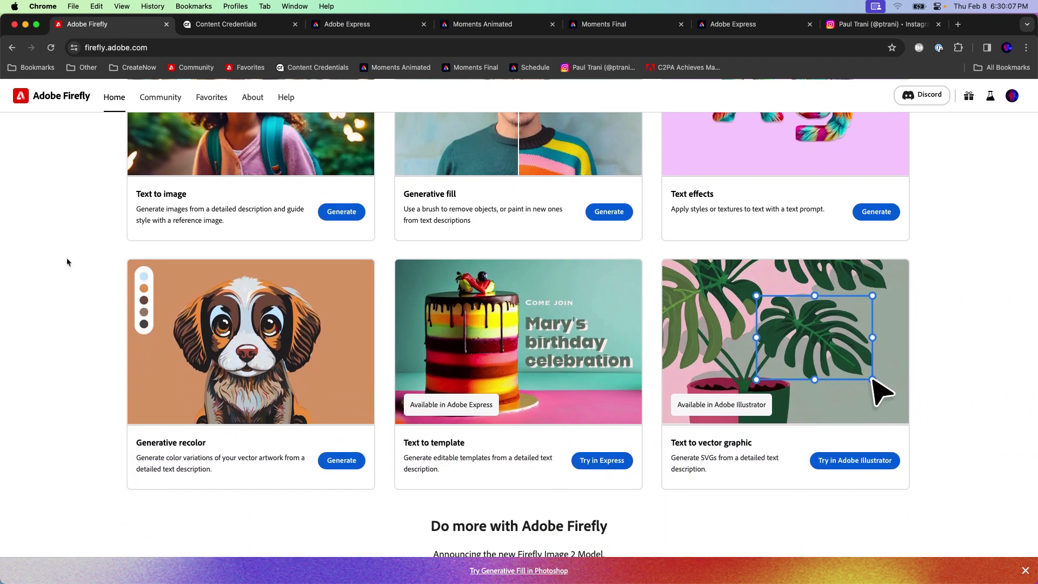
scroll(67, 263, "down", 2)
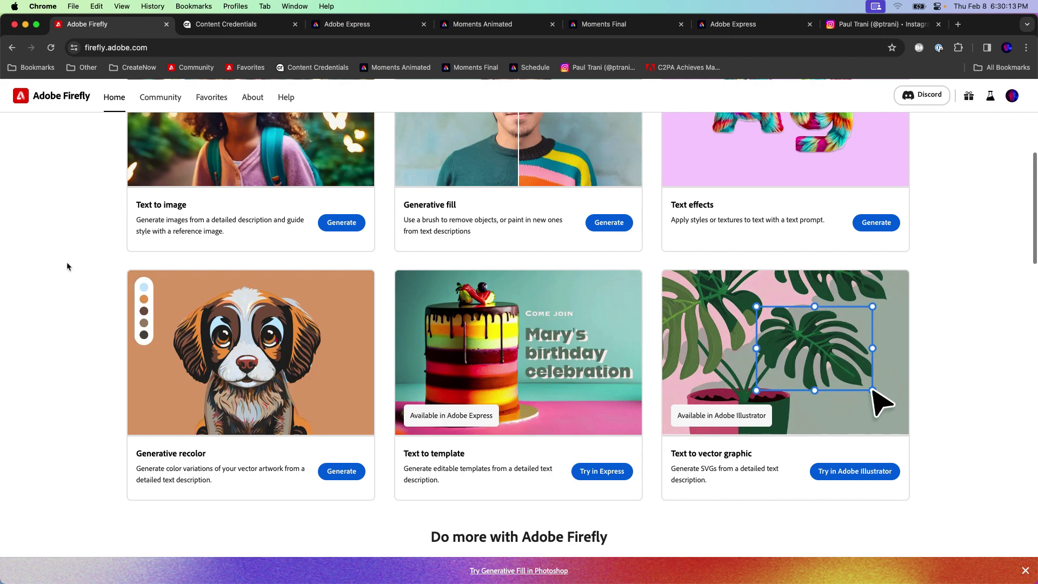
scroll(67, 265, "down", 5)
scroll(67, 266, "down", 10)
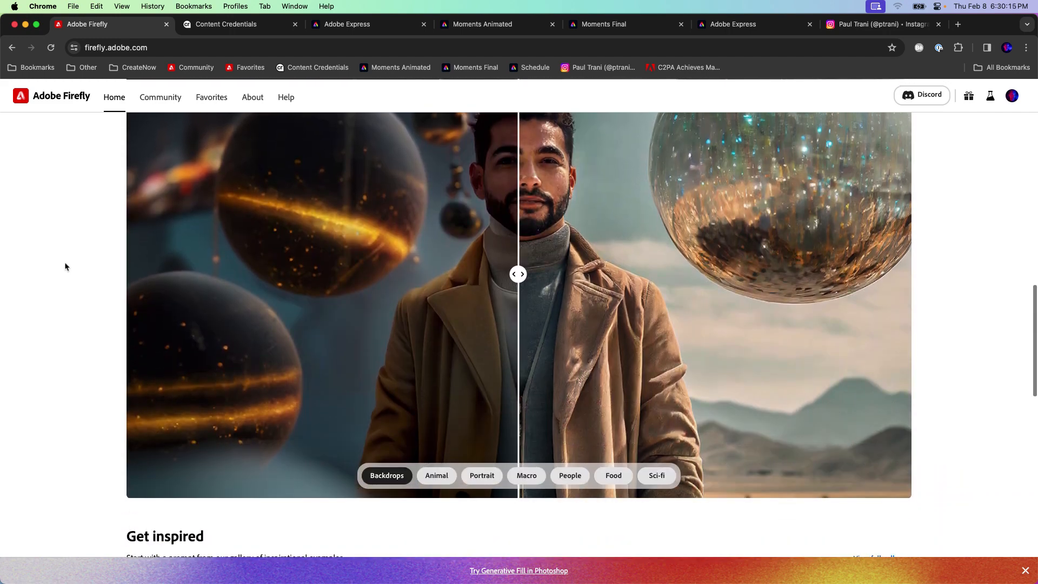
scroll(65, 267, "up", 20)
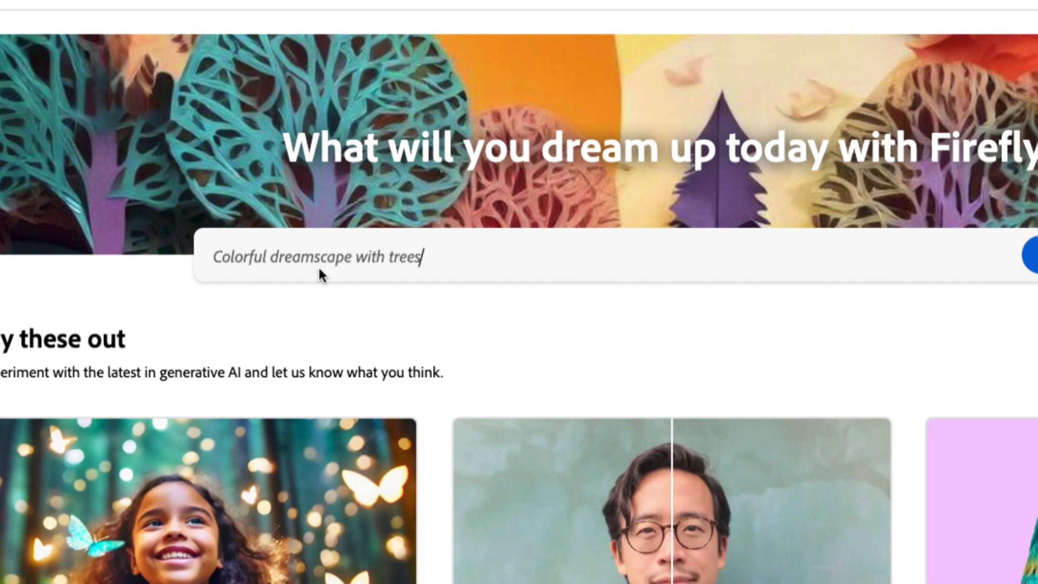
Step: Generate images from the home page with the prompt "cute kitten profile"
left_click(320, 254)
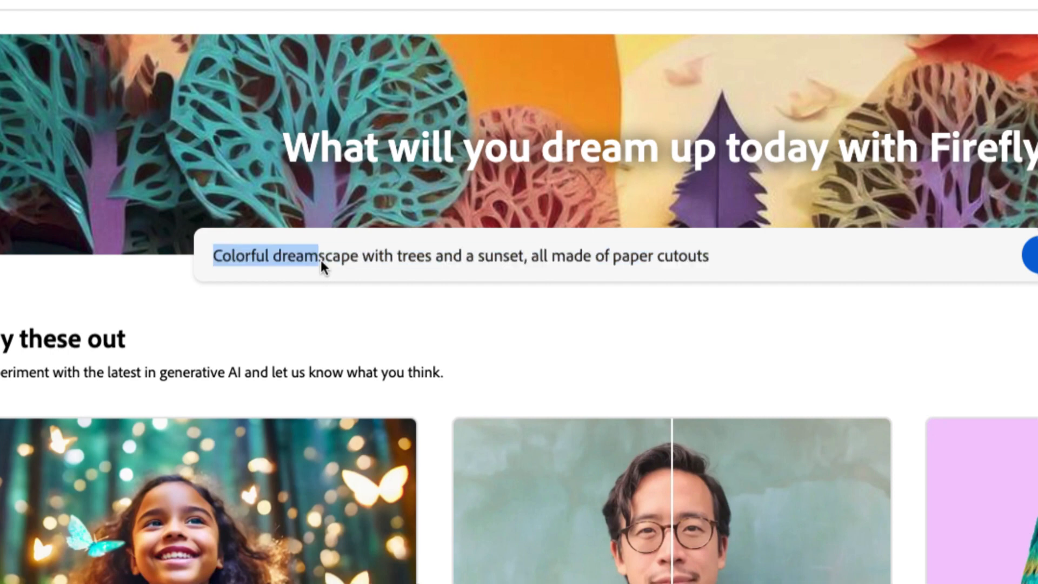
key("super+a")
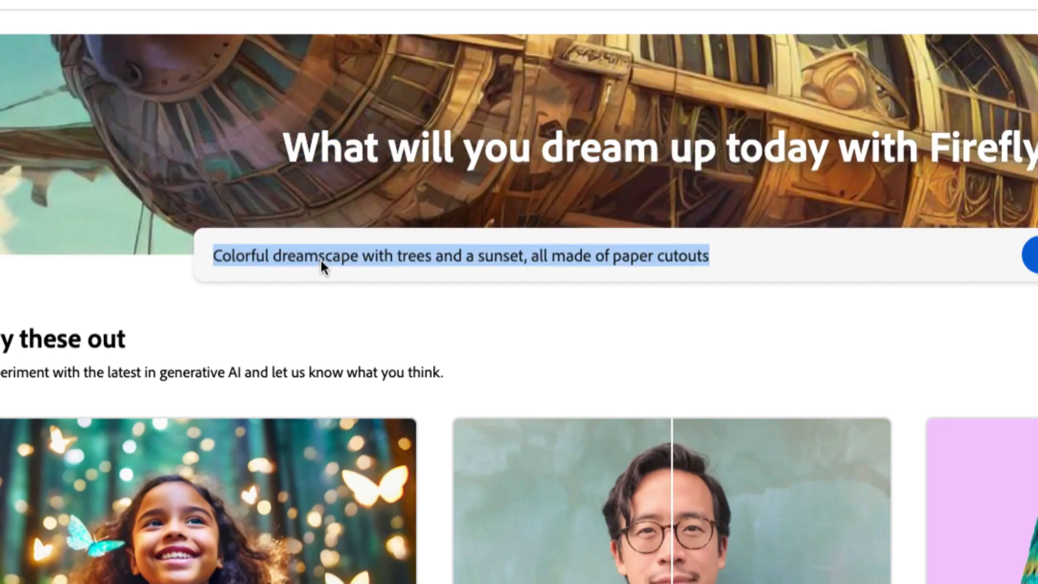
type("cute ki")
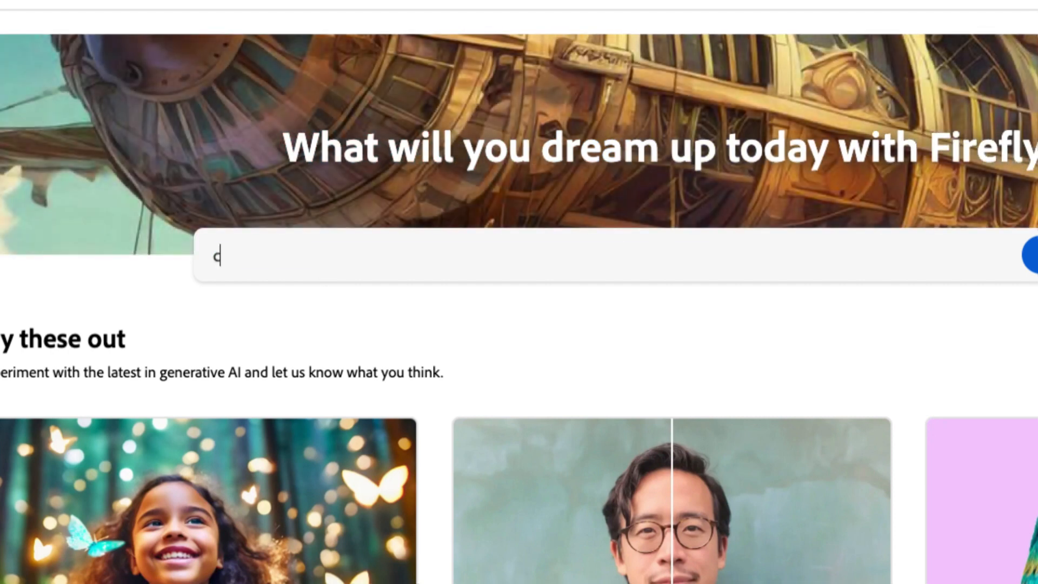
type("tten profil")
type("e")
key("Return")
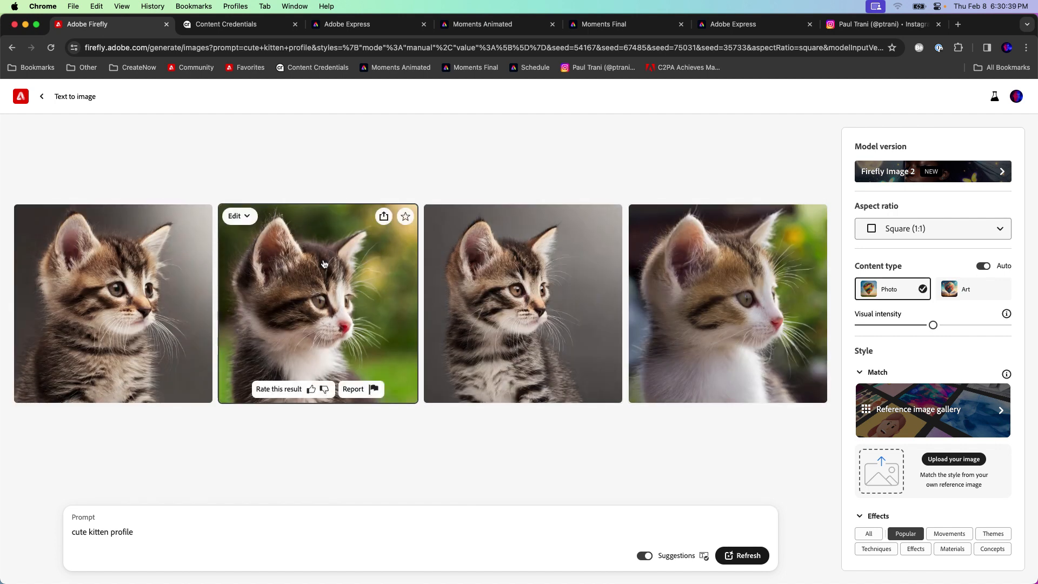
Step: View the four kitten results enlarged, save the fourth one to Favorites and close the preview
left_click(126, 349)
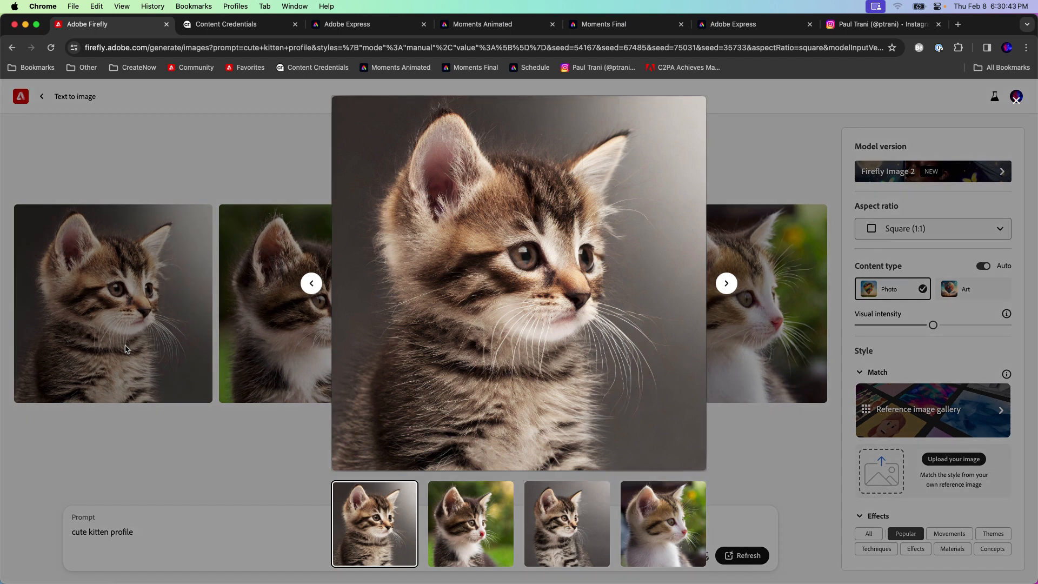
key("Right")
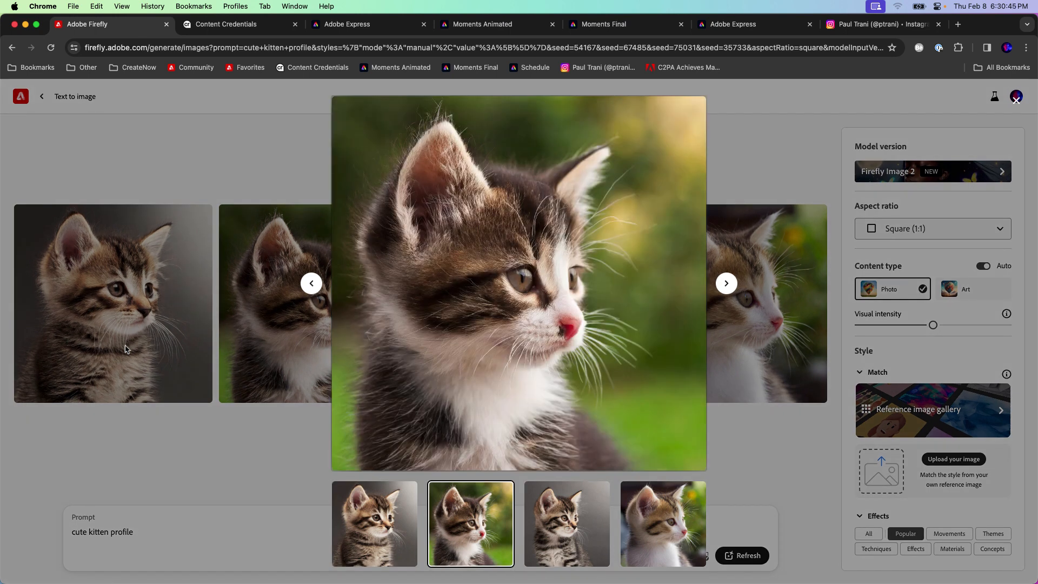
key("Right")
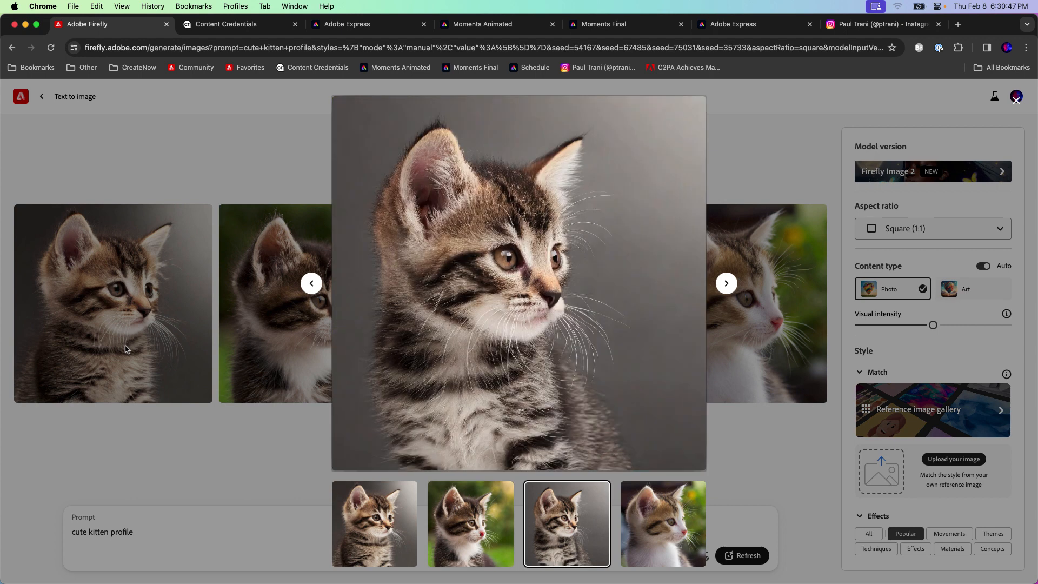
key("Right")
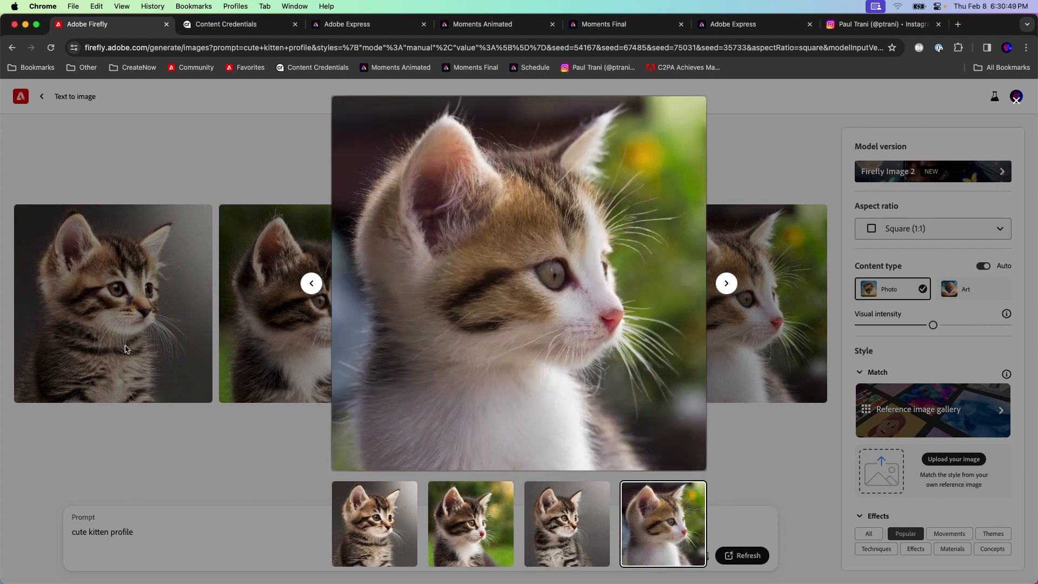
mouse_move(649, 133)
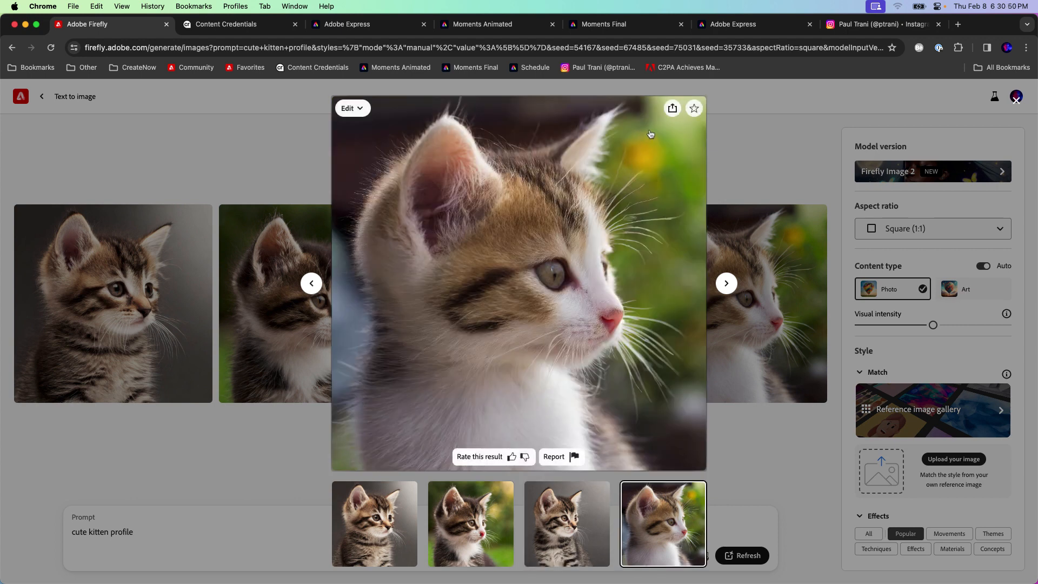
left_click(693, 111)
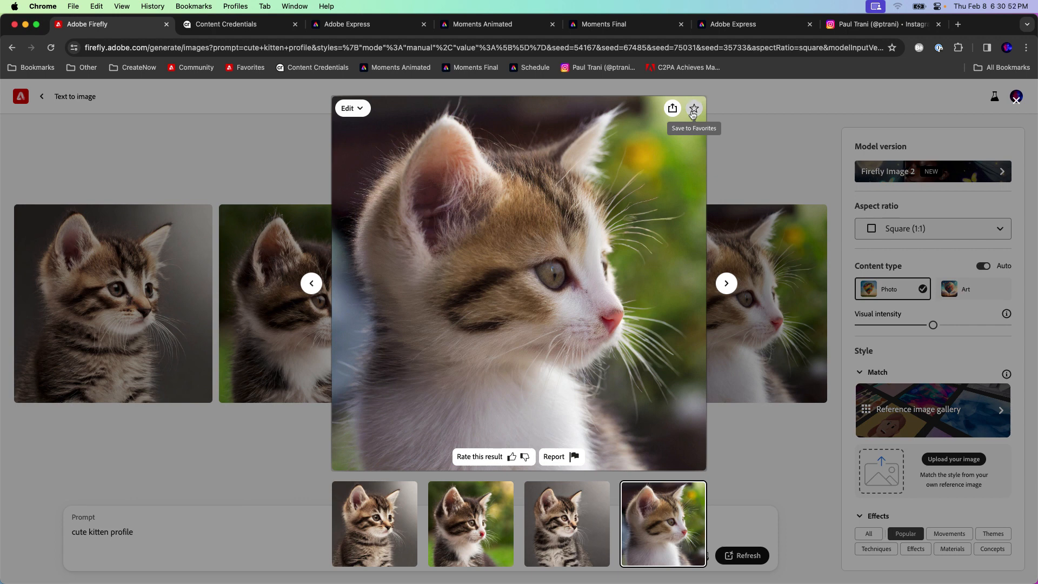
left_click(732, 160)
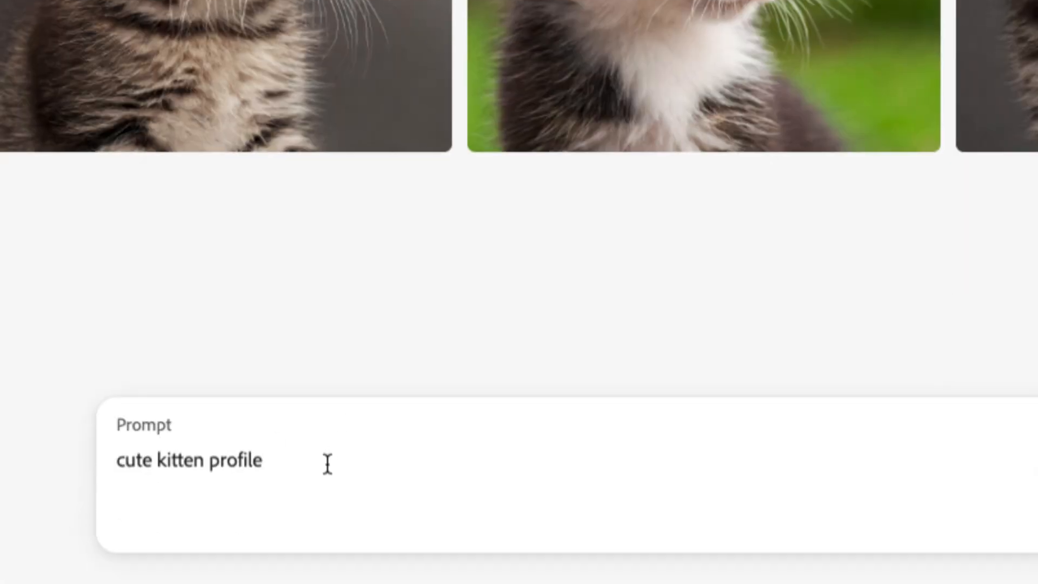
type(",")
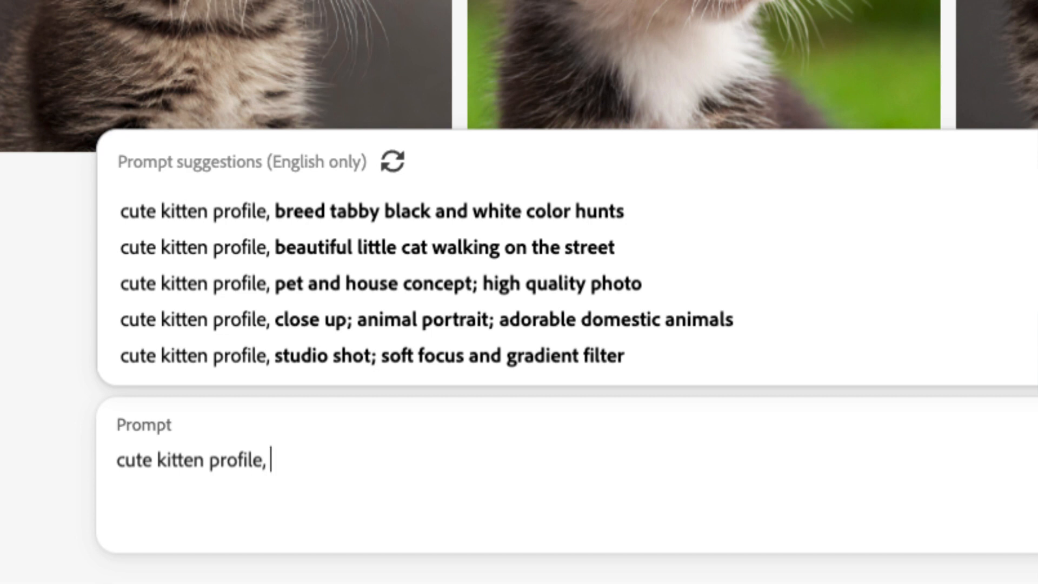
type("chu")
key("BackSpace")
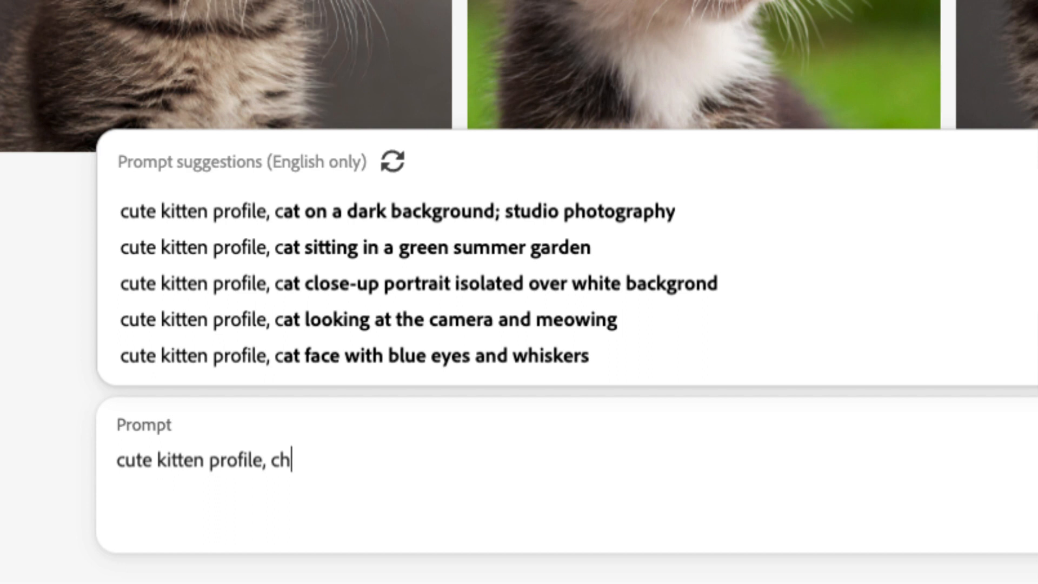
type("hiar")
key("BackSpace")
key("BackSpace")
key("BackSpace")
key("BackSpace")
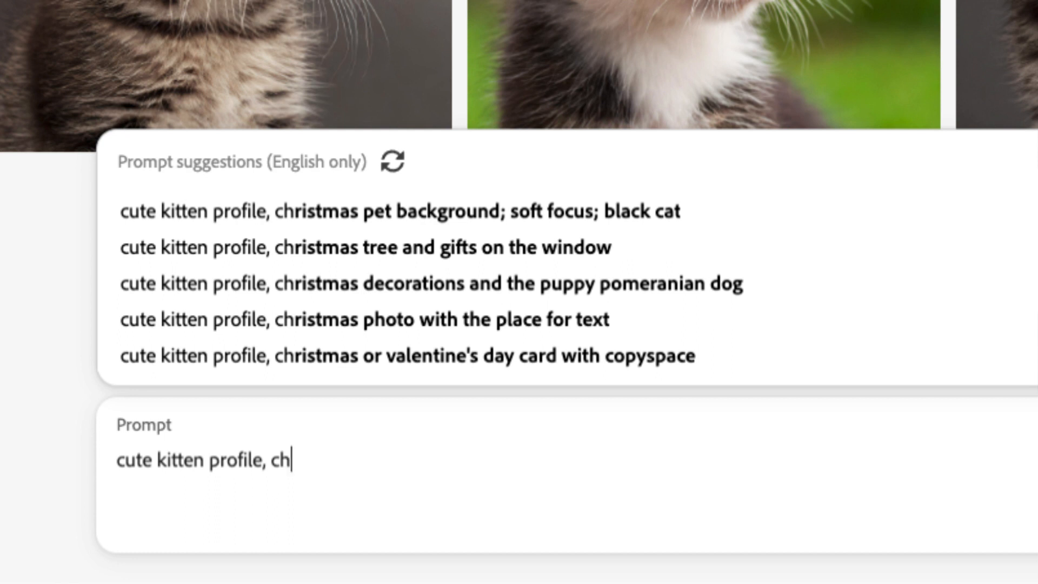
type("hia")
key("BackSpace")
key("BackSpace")
key("BackSpace")
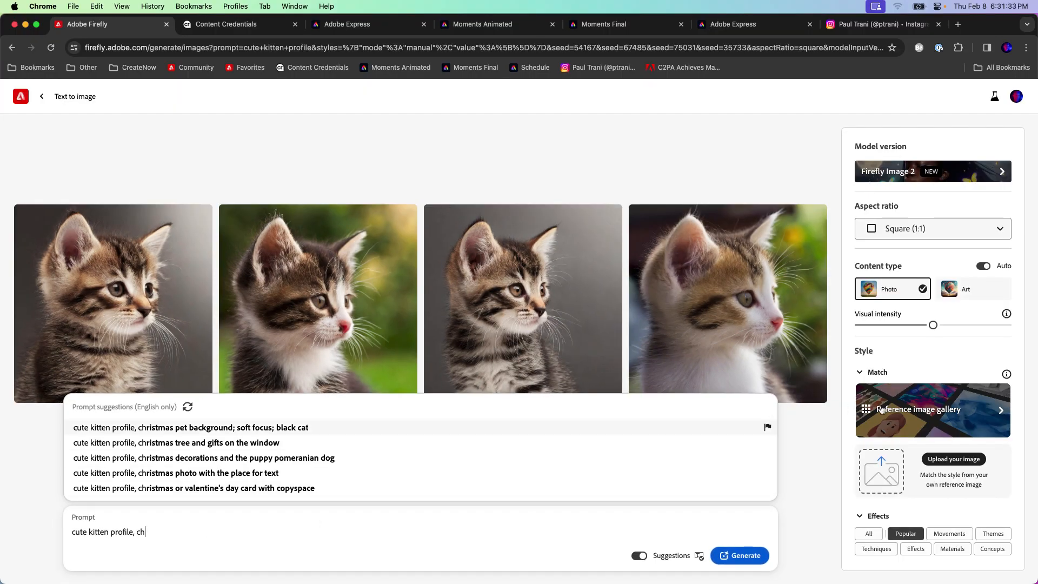
key("BackSpace")
Step: Apply the Chiaroscuro technique from the full set of effects and regenerate the images with the prompt "cute kitten profile"
scroll(937, 366, "down", 6)
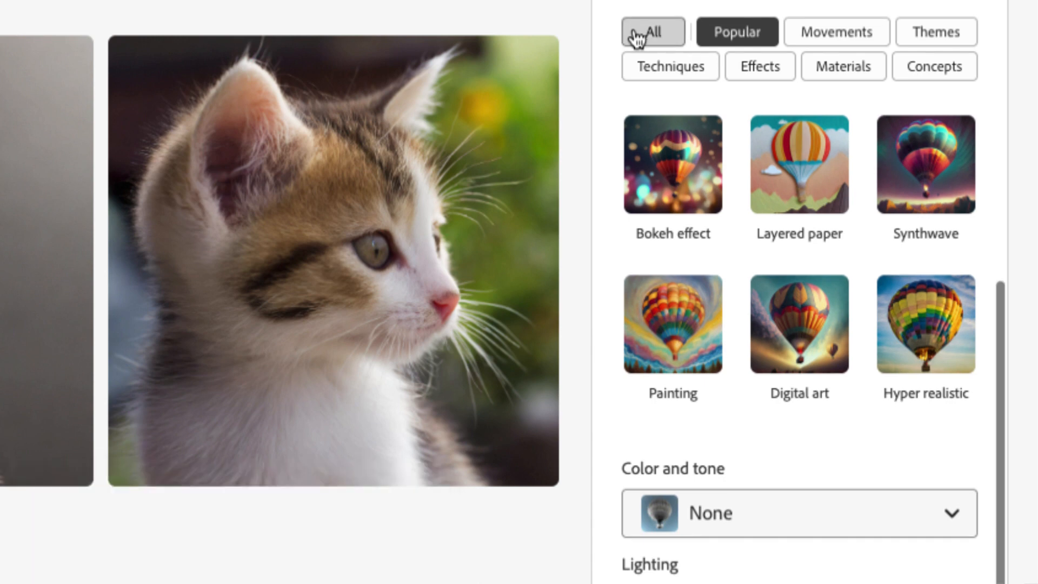
left_click(636, 35)
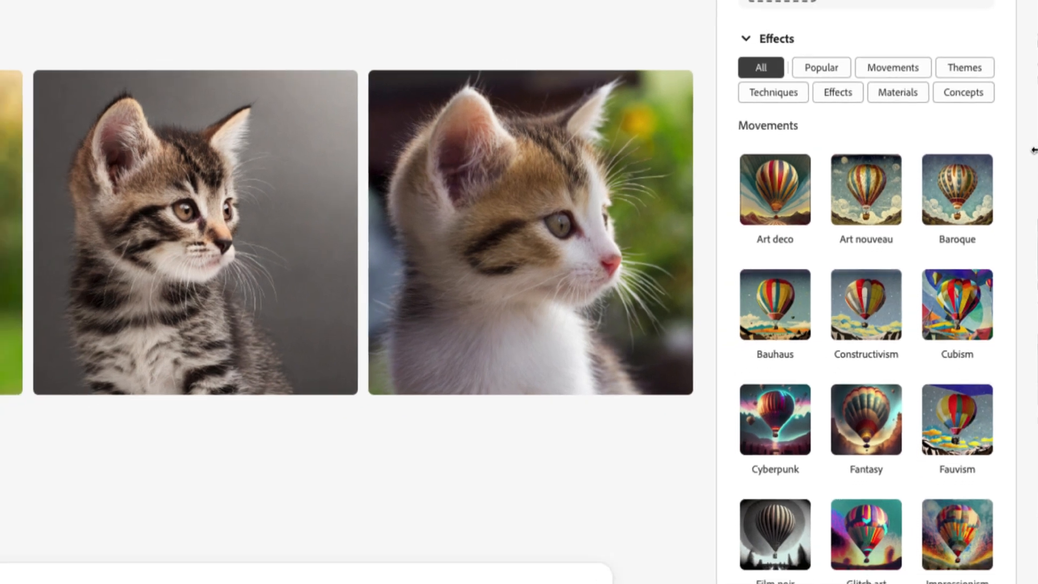
scroll(899, 204, "down", 8)
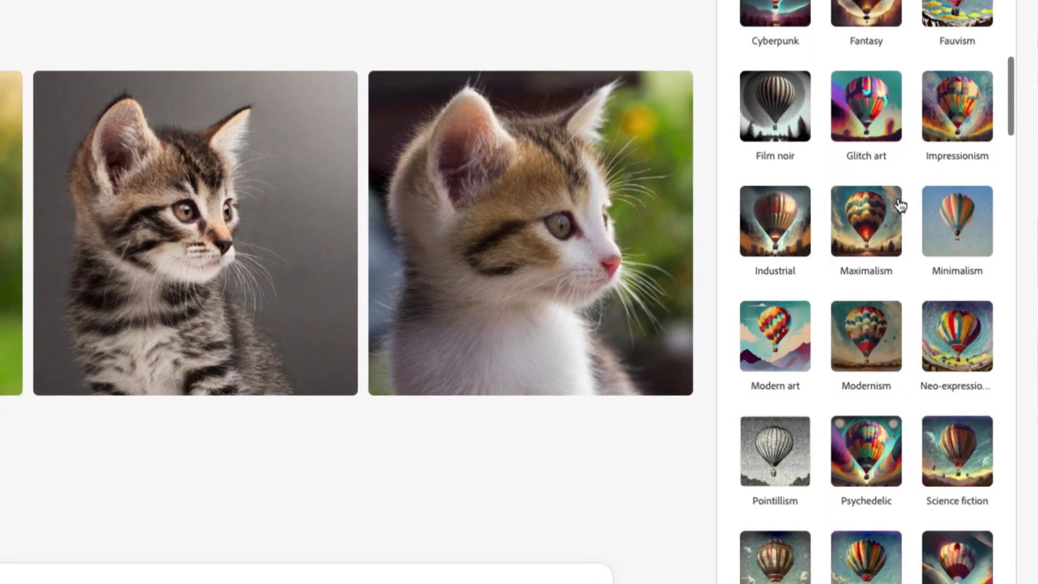
scroll(899, 205, "down", 20)
scroll(901, 206, "down", 10)
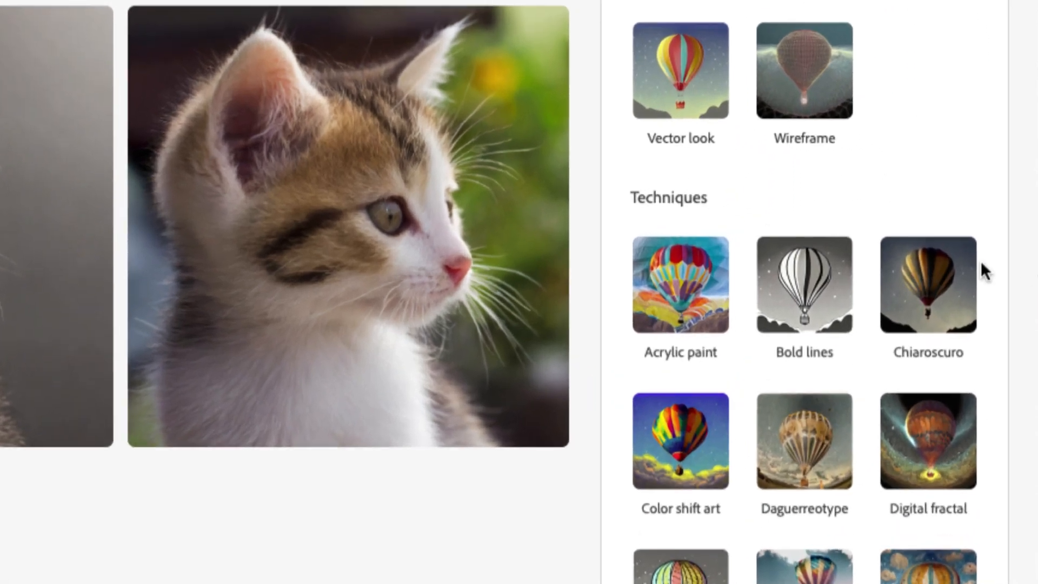
left_click(916, 290)
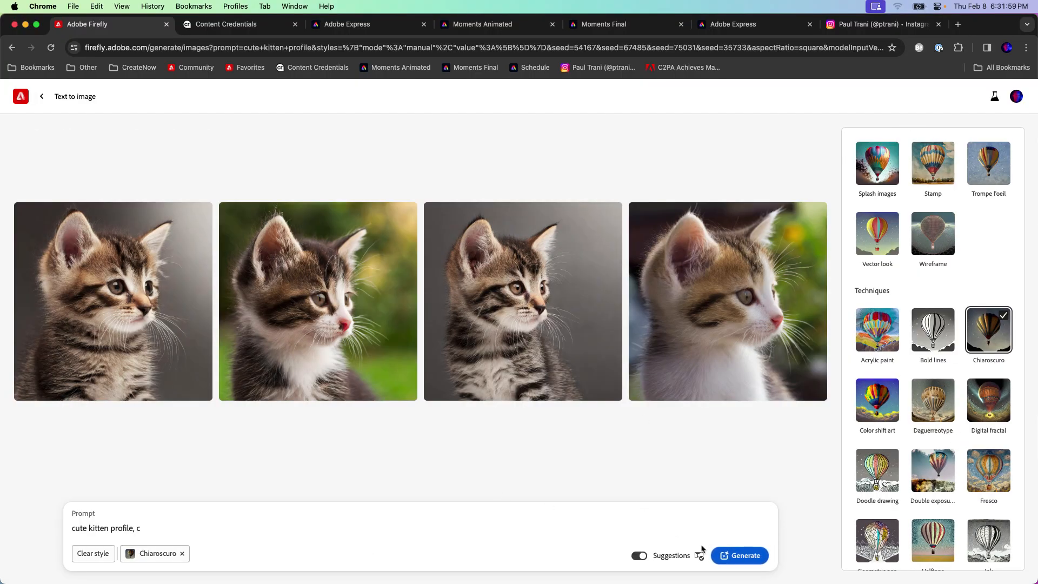
key("BackSpace")
left_click(730, 563)
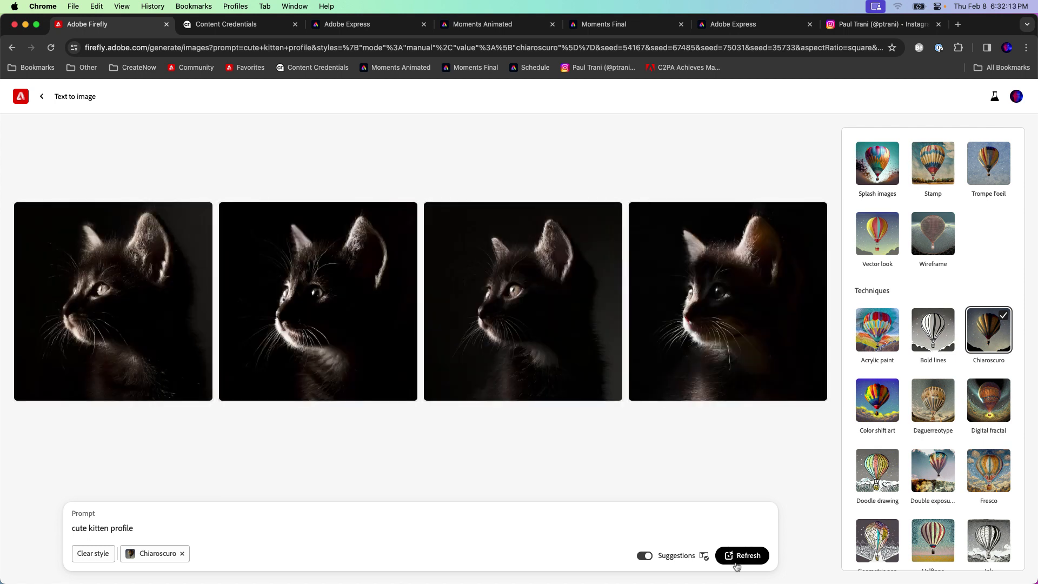
Step: Save the first chiaroscuro kitten image to Favorites and open the Favorites page
left_click(73, 303)
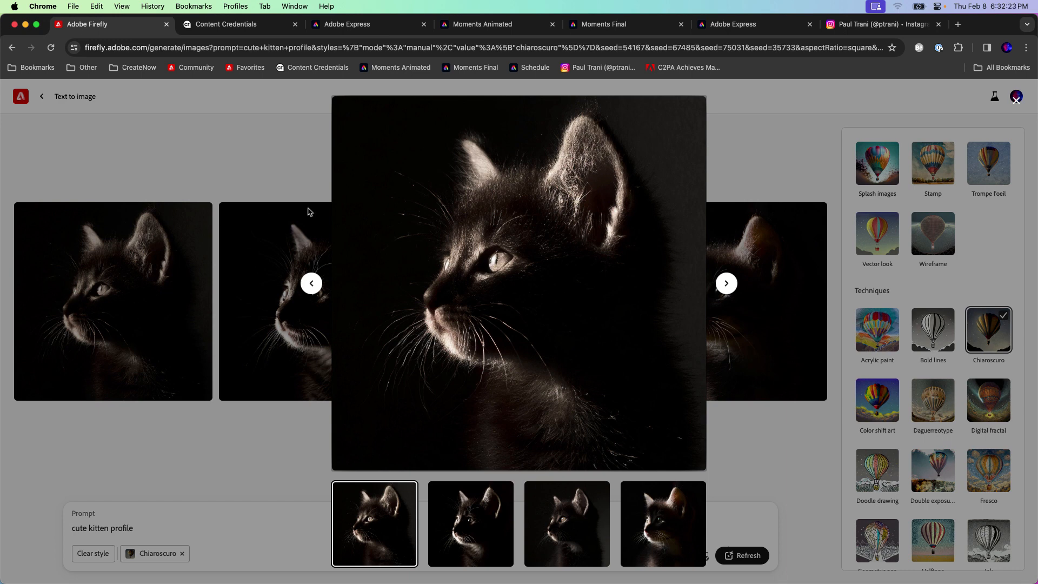
left_click(696, 110)
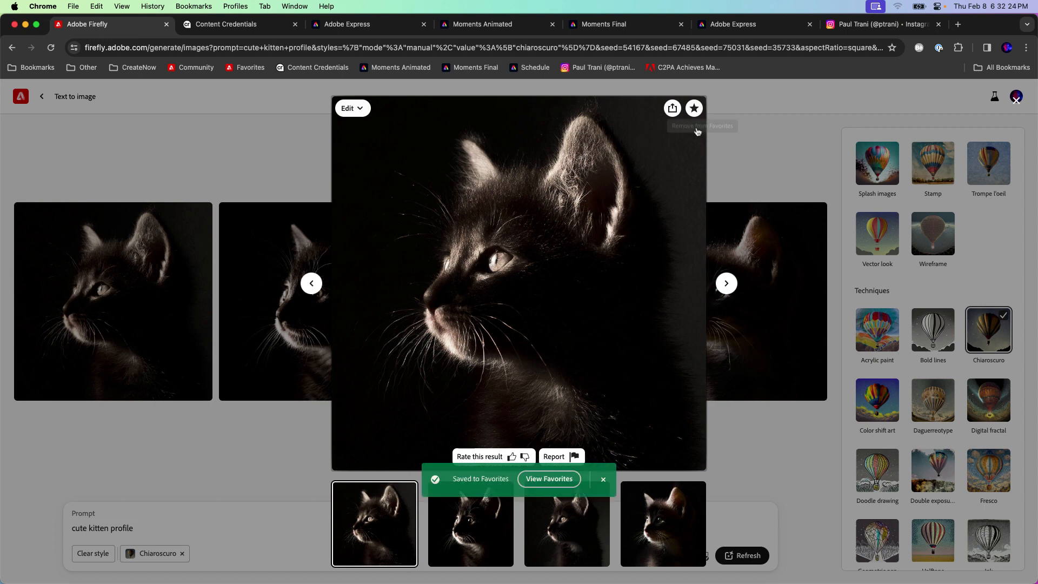
left_click(537, 480)
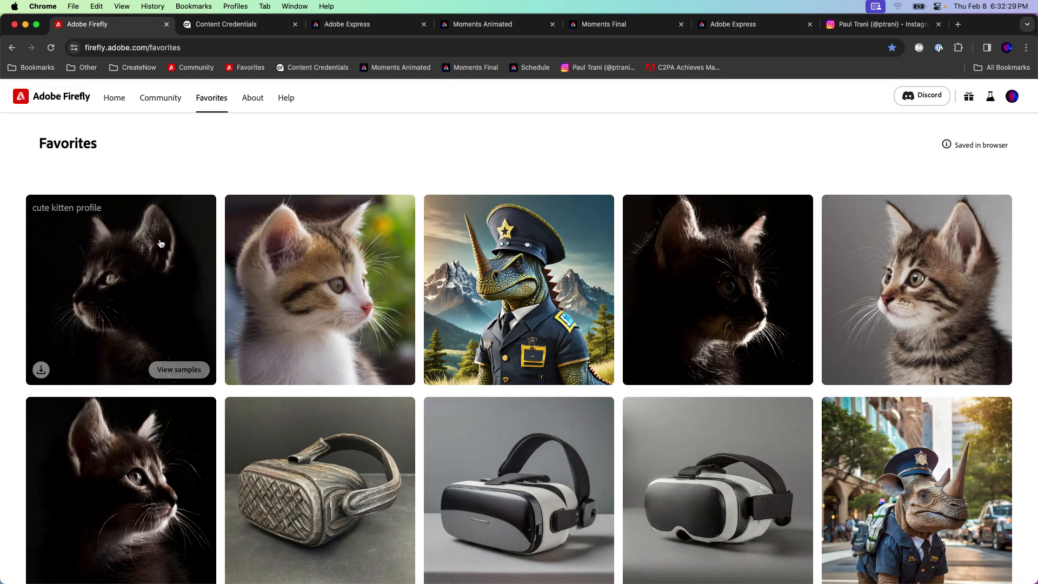
Step: Look through the saved images on the Favorites page, from the new kittens to the older artwork
scroll(161, 245, "down", 2)
scroll(160, 245, "up", 2)
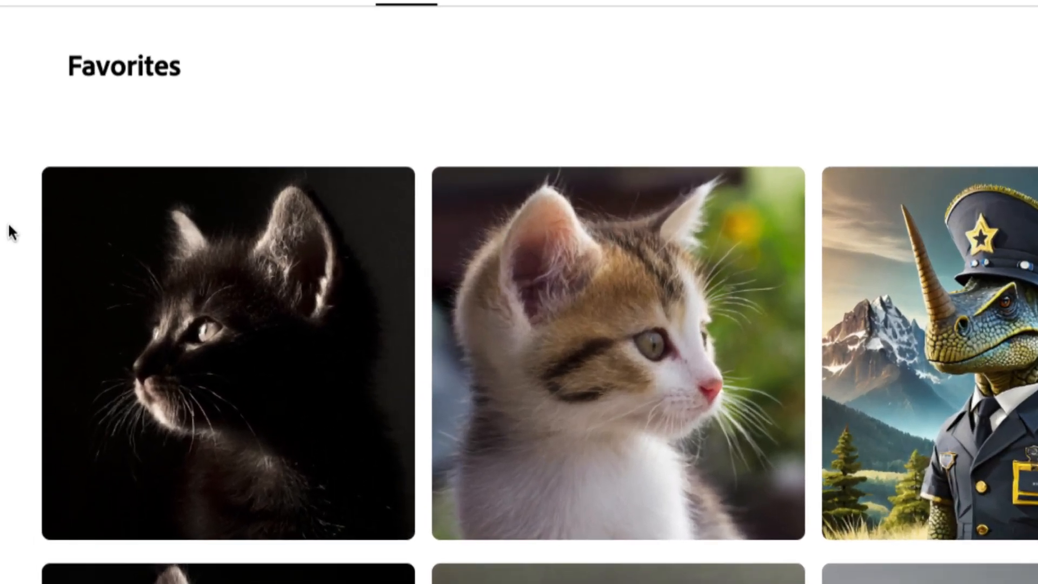
mouse_move(107, 237)
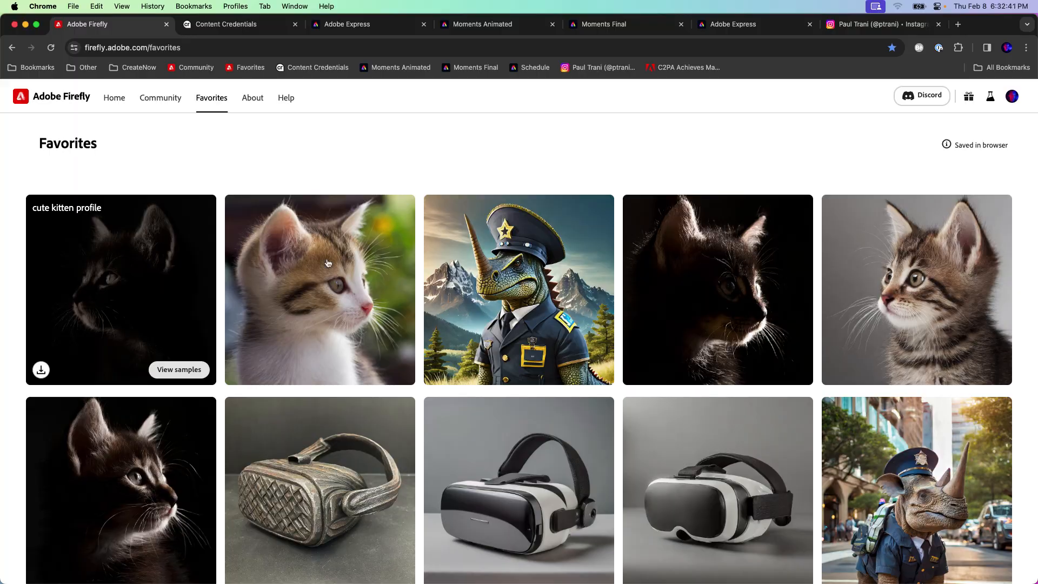
scroll(641, 172, "down", 2)
scroll(640, 172, "down", 7)
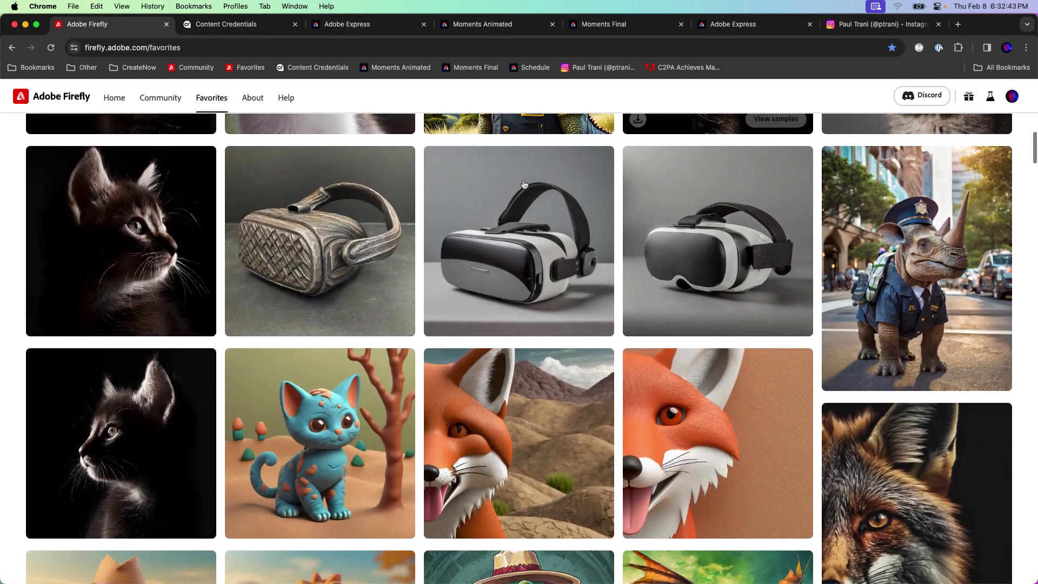
scroll(495, 193, "up", 1)
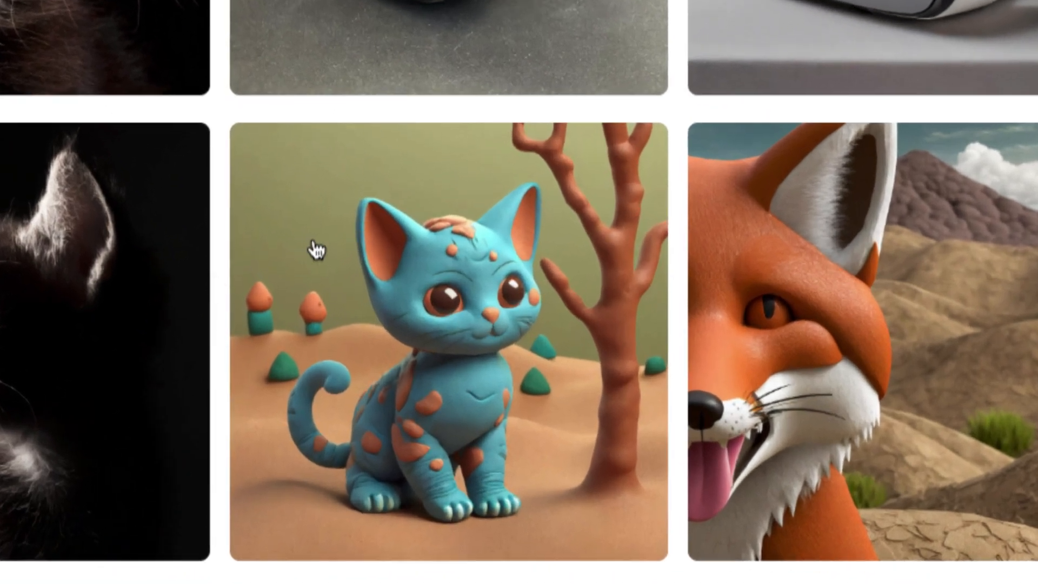
Step: Browse the older dinosaur, skull and rhino artwork among the saved favorites and return to the newest images
mouse_move(312, 250)
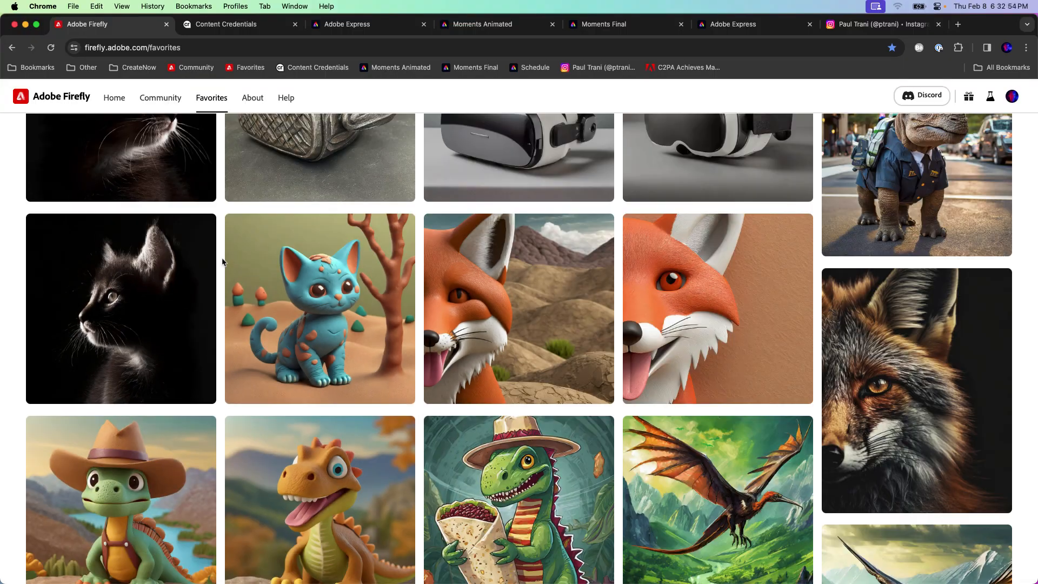
scroll(222, 261, "down", 10)
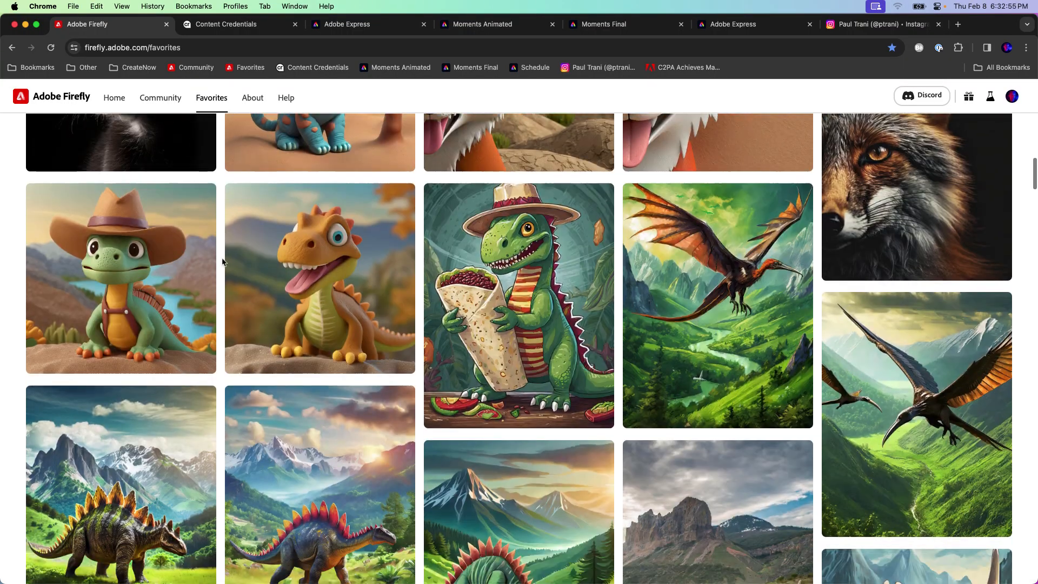
scroll(222, 262, "down", 3)
scroll(229, 262, "up", 2)
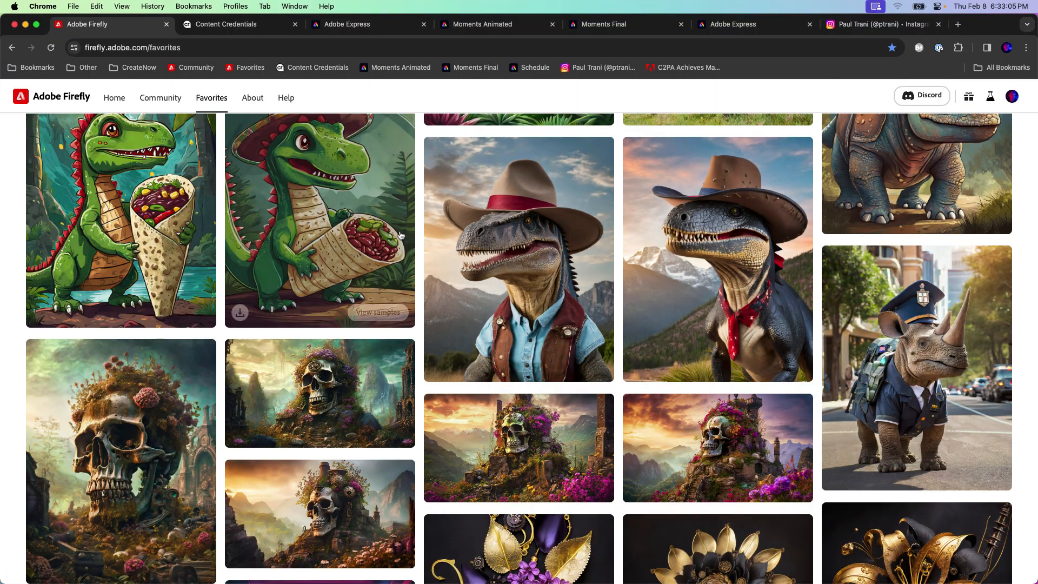
scroll(319, 255, "up", 5)
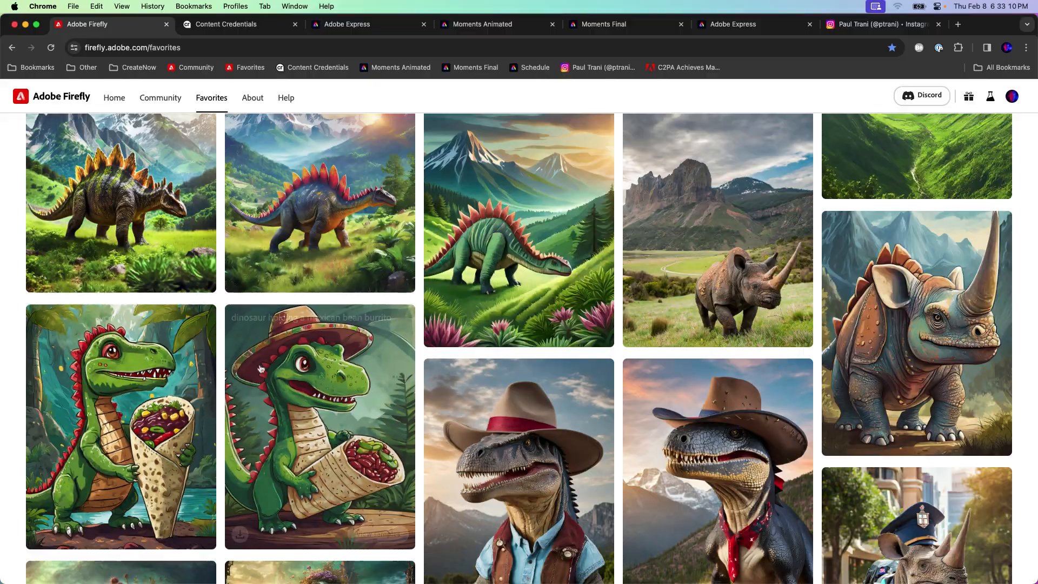
scroll(523, 271, "up", 8)
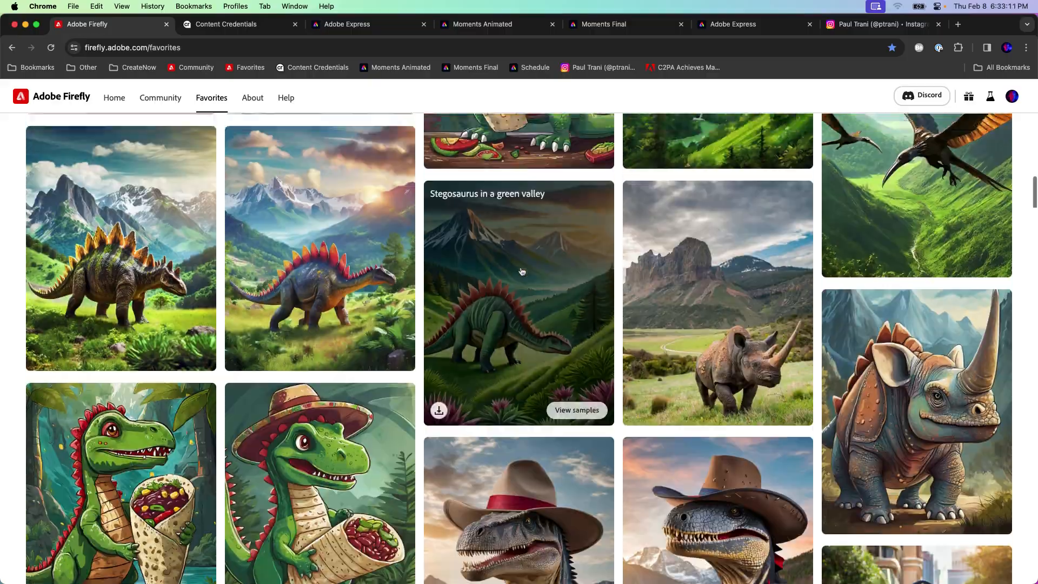
scroll(523, 272, "up", 10)
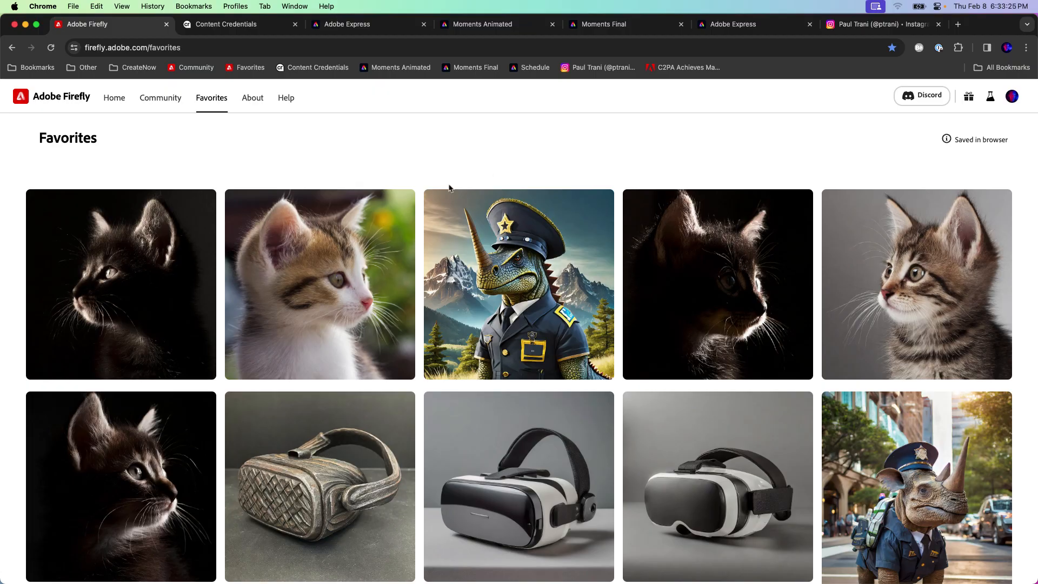
Step: Open the saved white-and-black VR headset favorite in Text to image, view the second result enlarged and close the preview
scroll(452, 435, "down", 4)
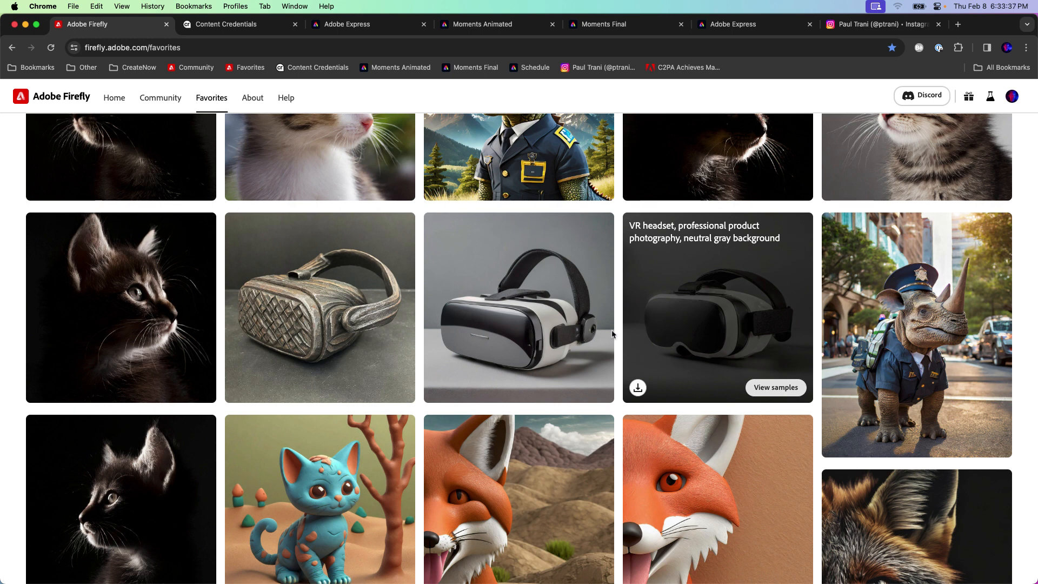
left_click(500, 319)
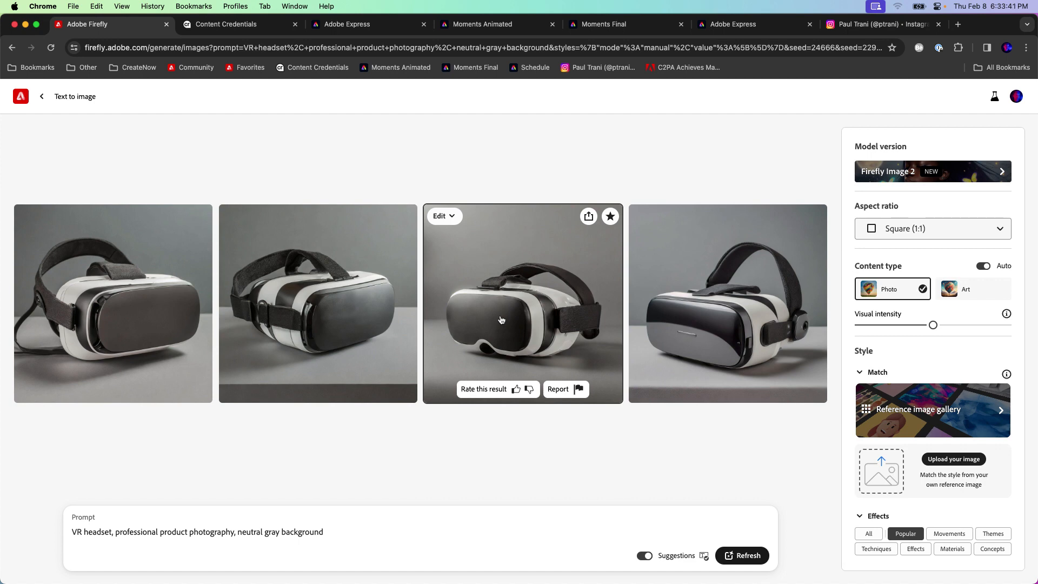
left_click(310, 292)
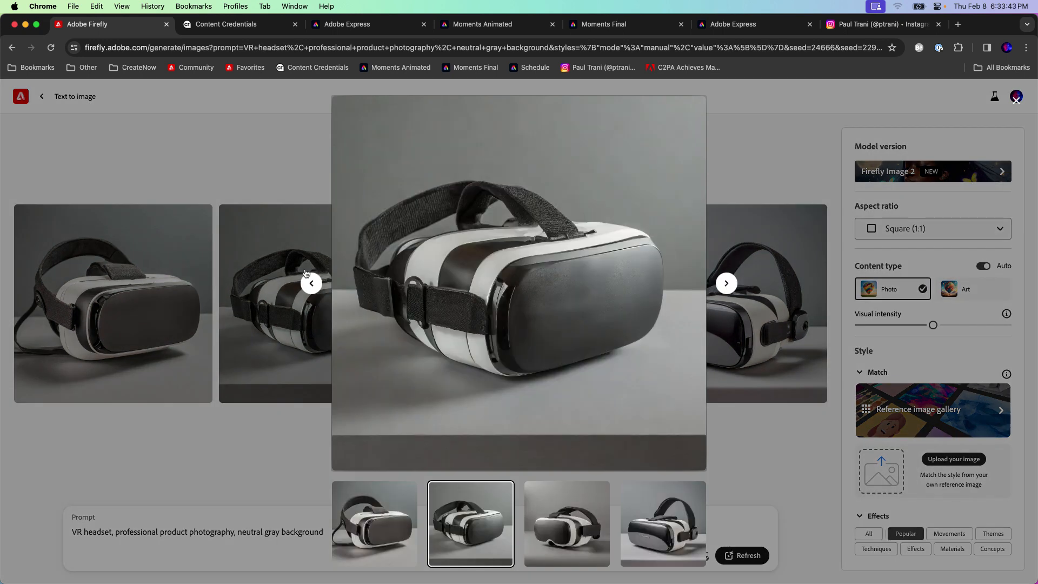
left_click(315, 160)
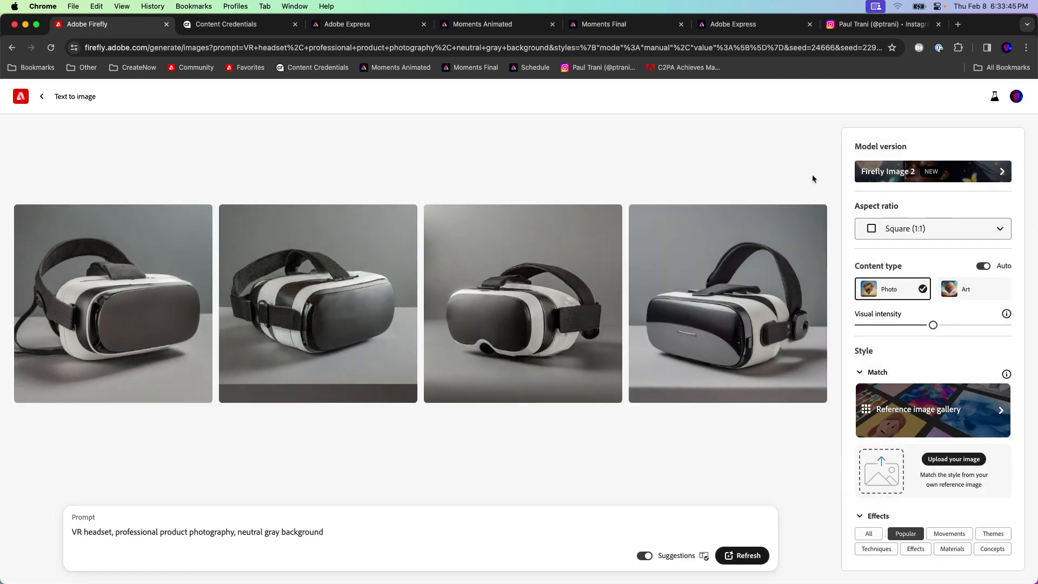
Step: Upload CarvedTexture.jpg from the desktop as the style reference, previewing the file first, and generate the VR headset images with it
left_click_drag(987, 172, 962, 172)
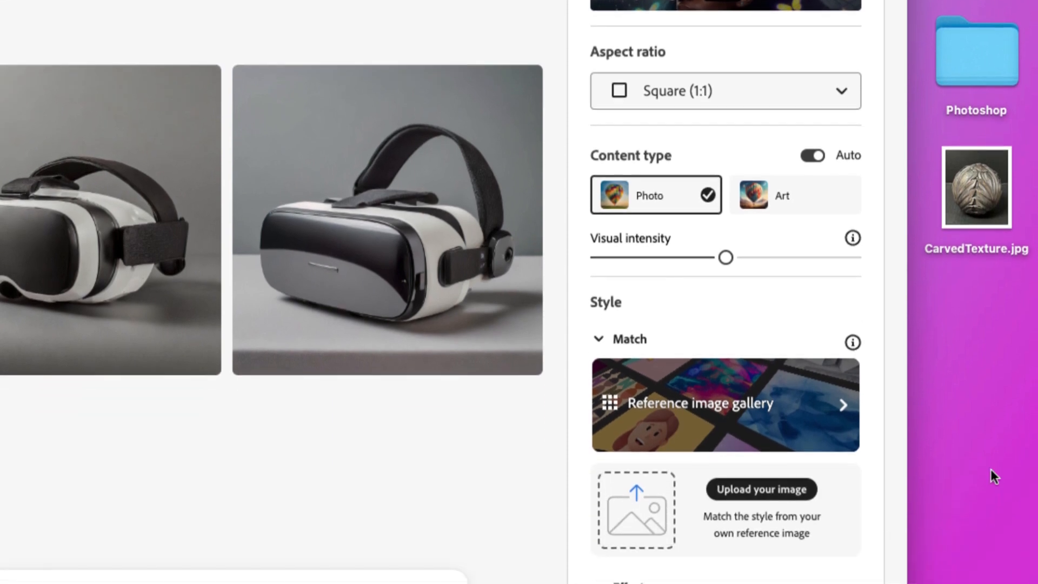
left_click_drag(968, 209, 649, 502)
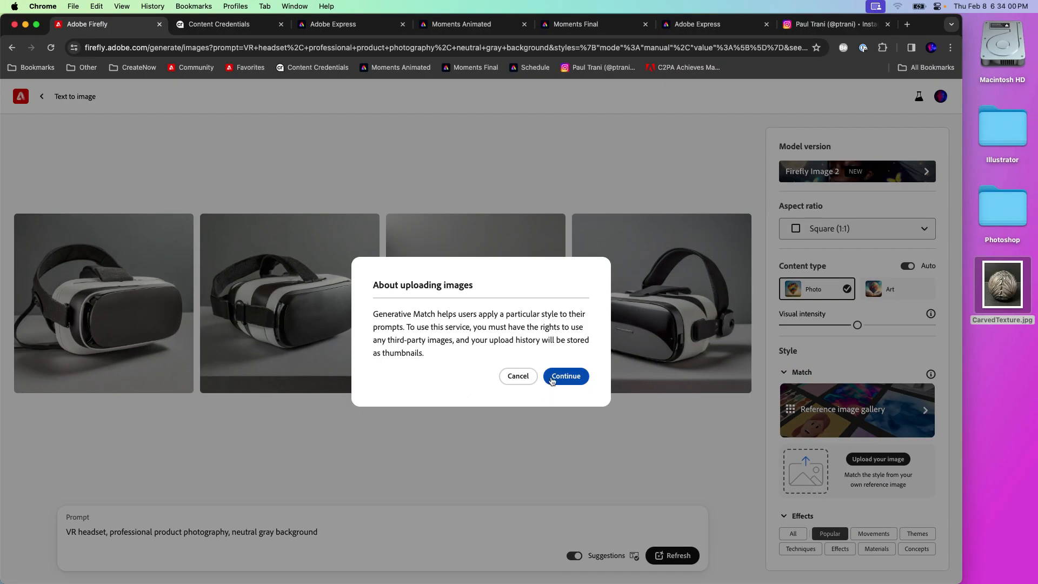
left_click(1018, 292)
key("space")
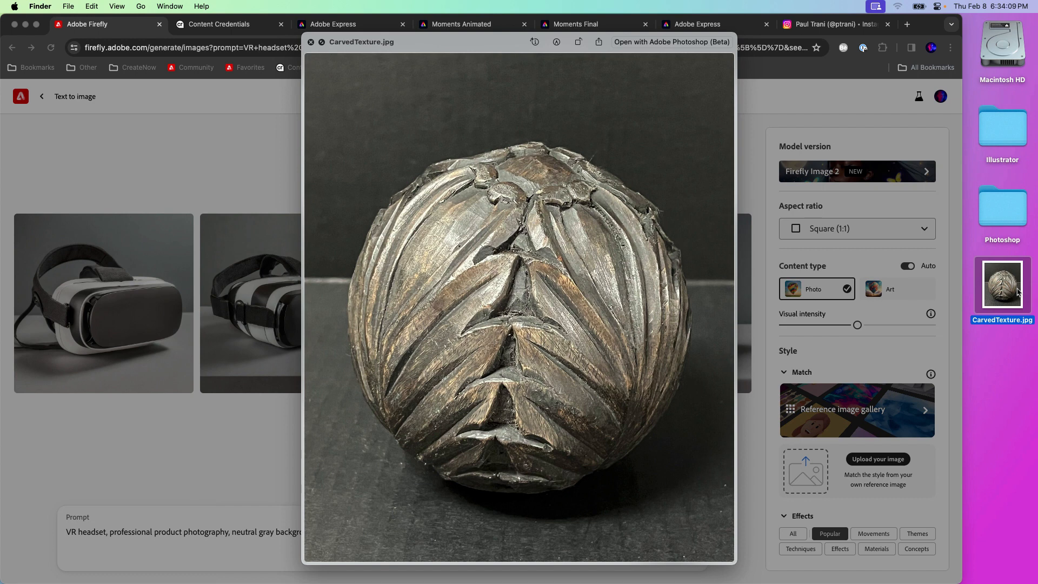
key("space")
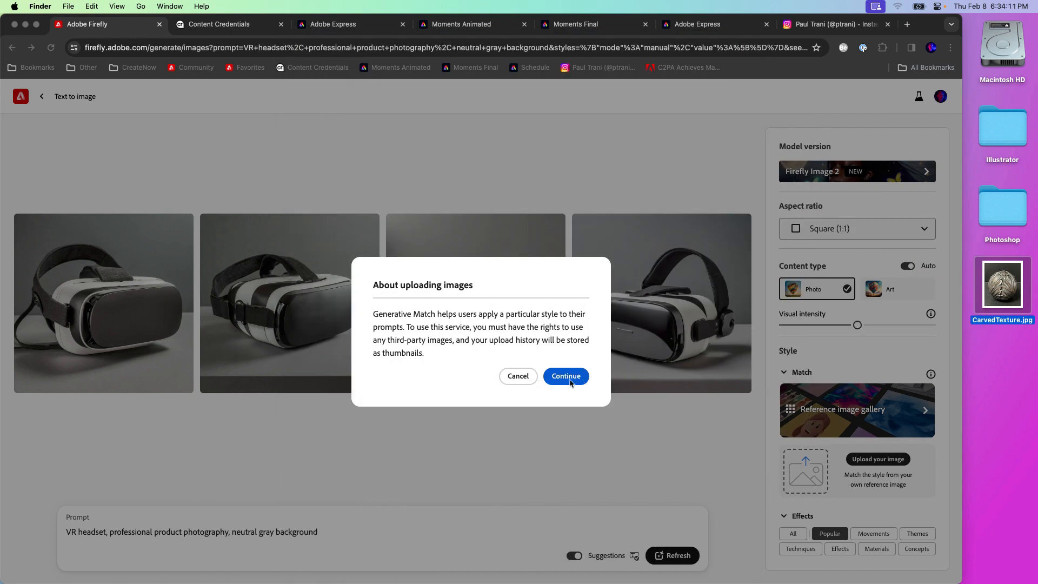
left_click(573, 382)
left_click(572, 383)
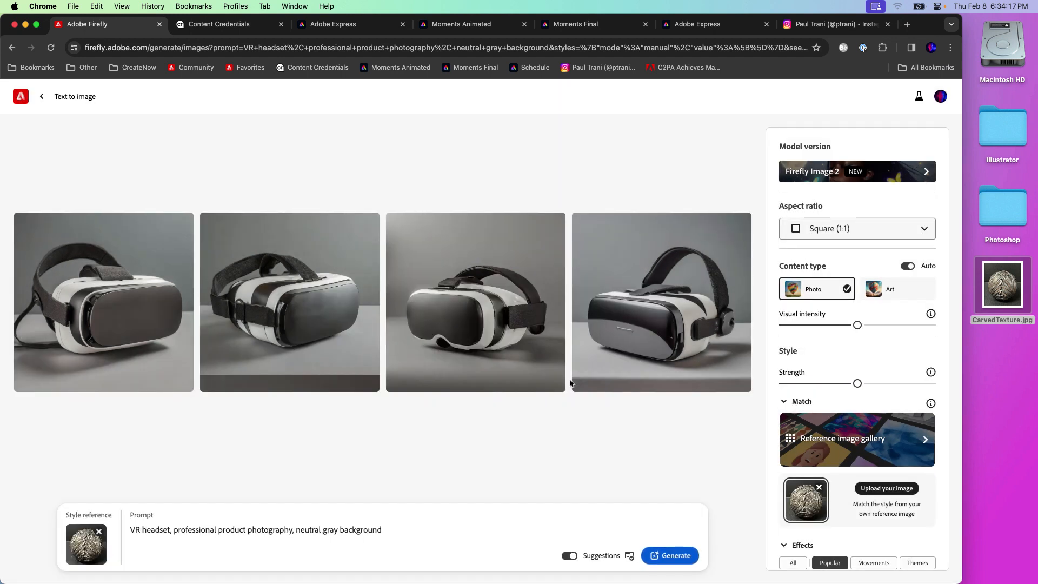
left_click(669, 557)
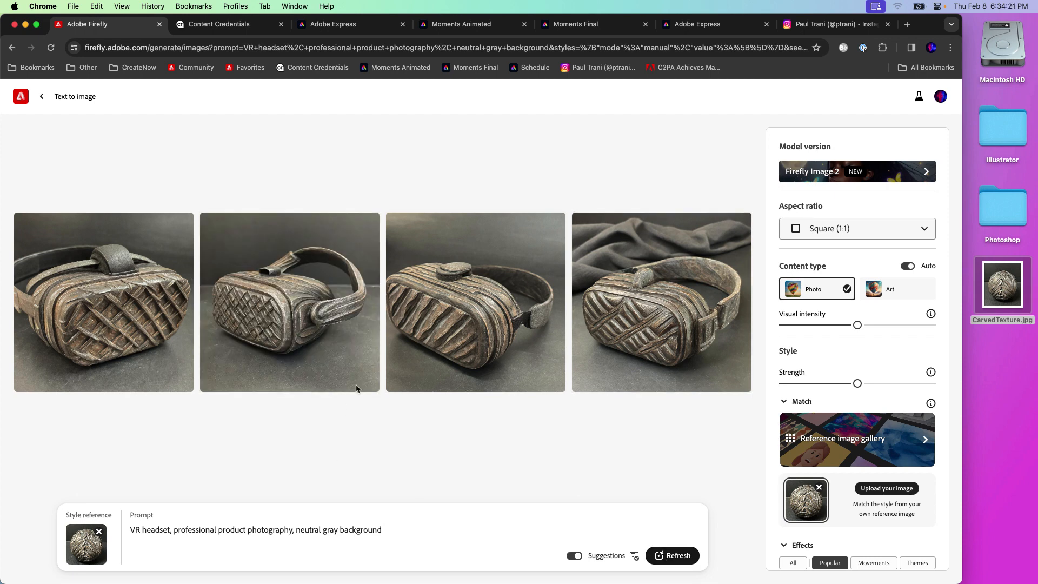
Step: Enlarge the fourth carved headset result and compare it side by side with a preview of CarvedTexture.jpg
left_click(616, 344)
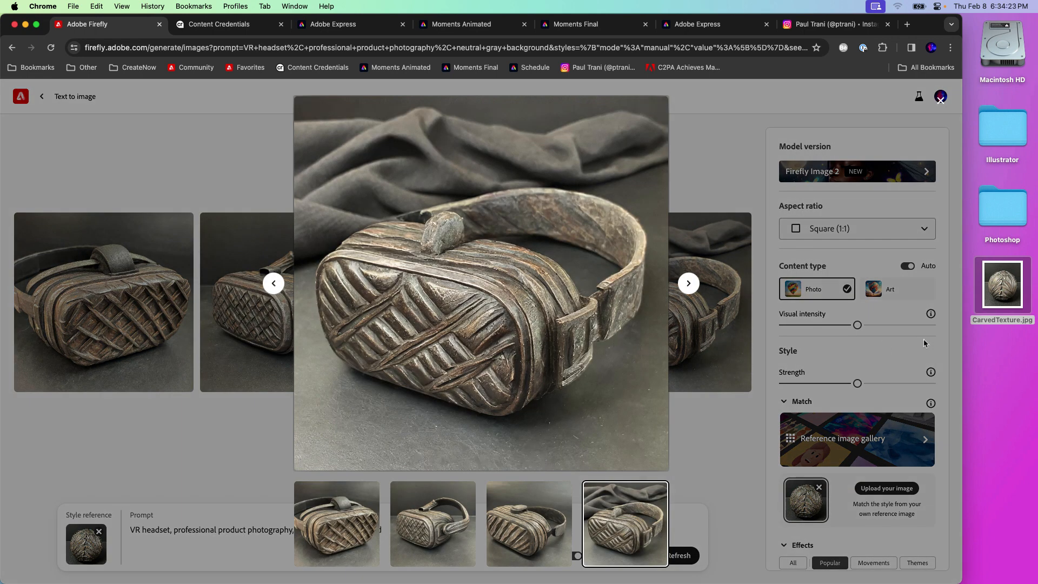
left_click(989, 298)
key("space")
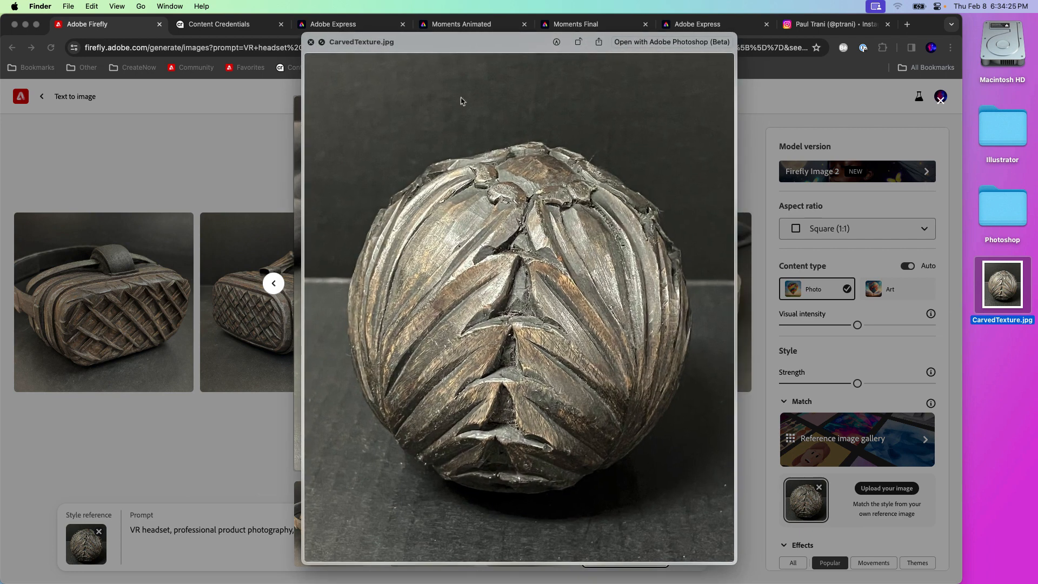
left_click_drag(422, 47, 755, 61)
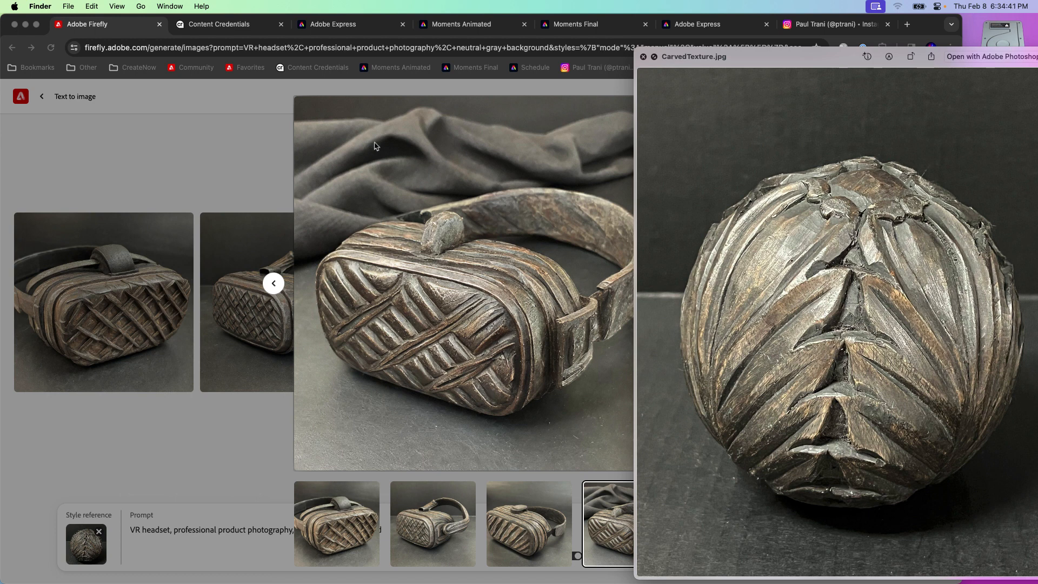
left_click(643, 57)
left_click(617, 121)
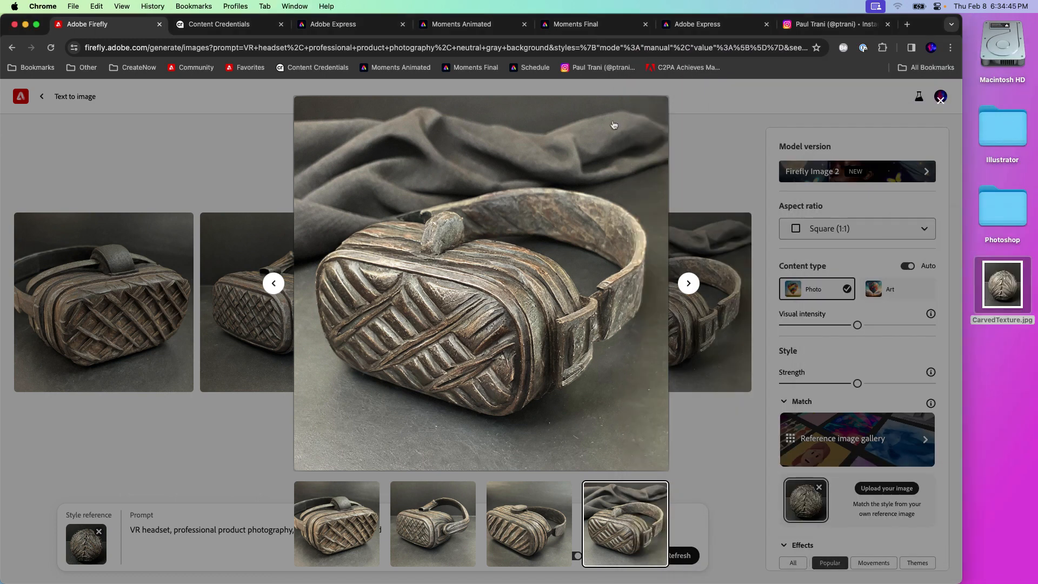
Step: Save the enlarged fourth headset image to Favorites and download it
left_click(656, 108)
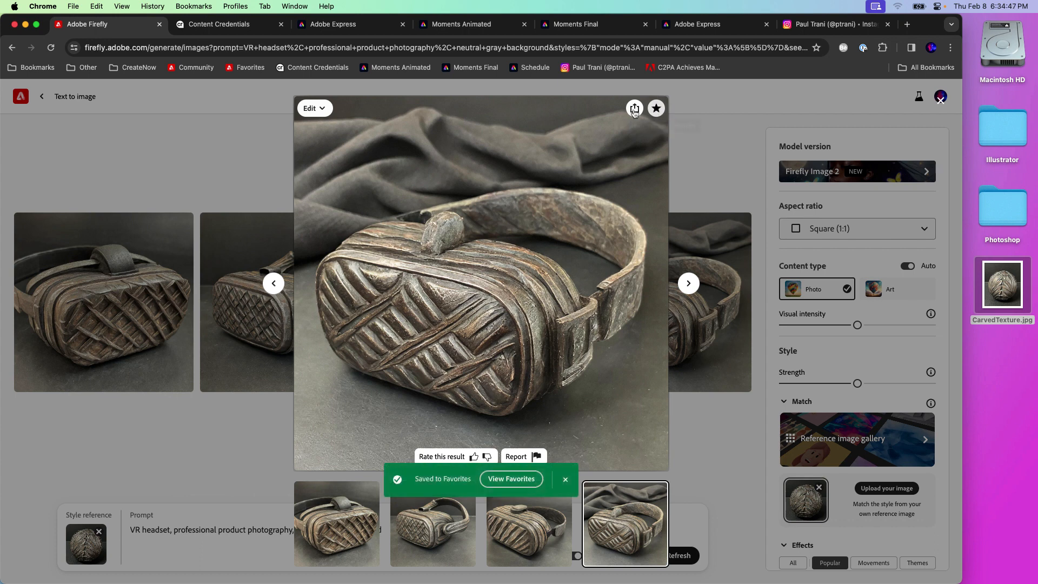
left_click(629, 111)
left_click(644, 133)
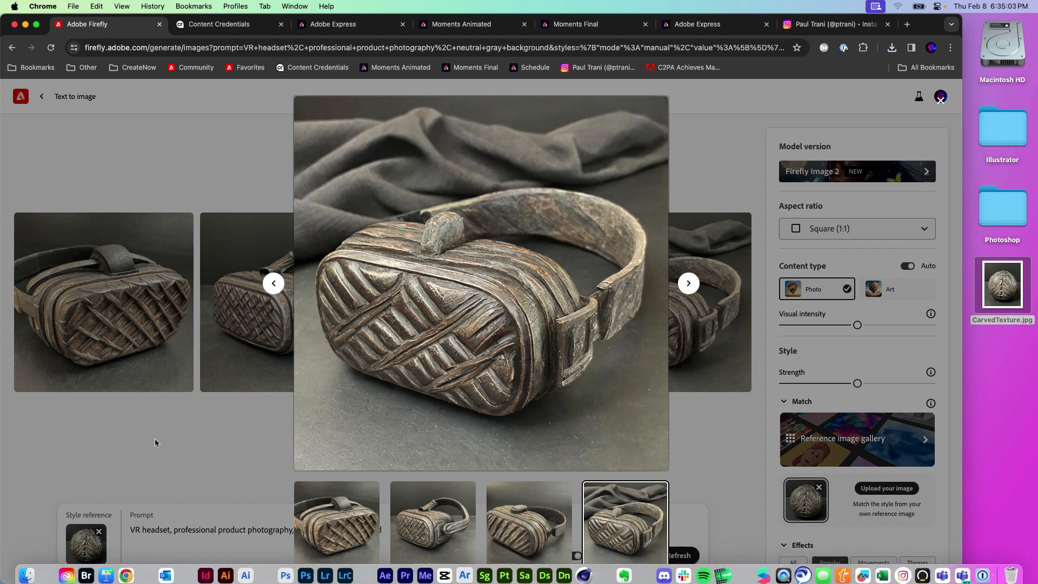
Step: Switch to the Content Credentials site and load its contentcredentials.org/verify page
left_click(204, 25)
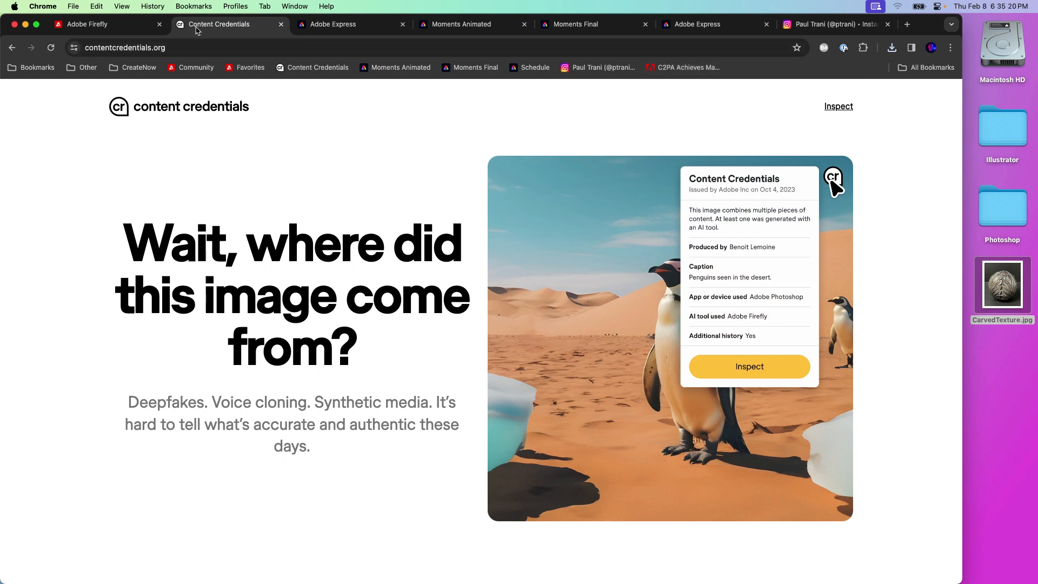
left_click(199, 48)
left_click(211, 48)
type("//")
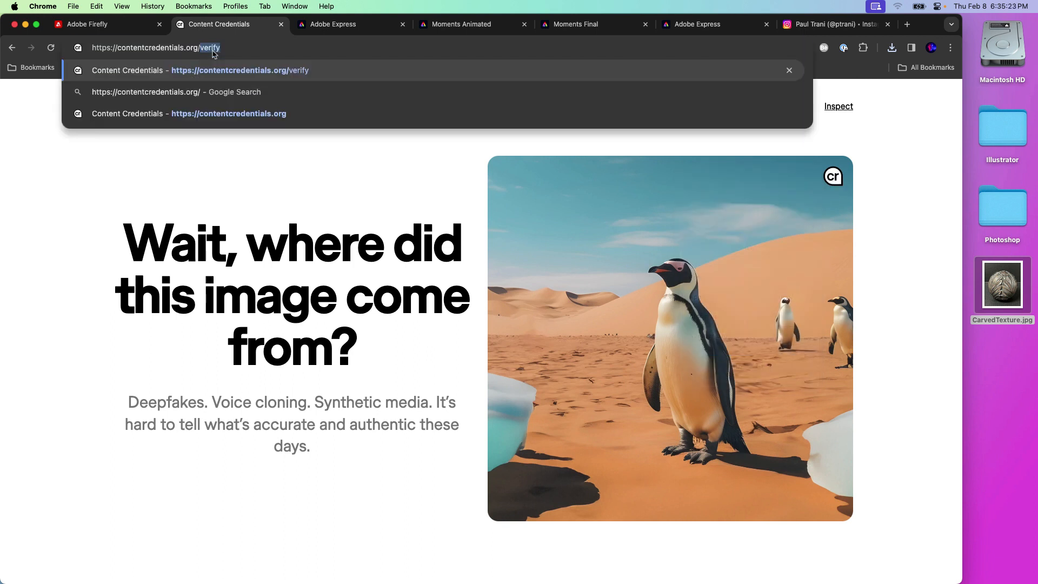
key("Return")
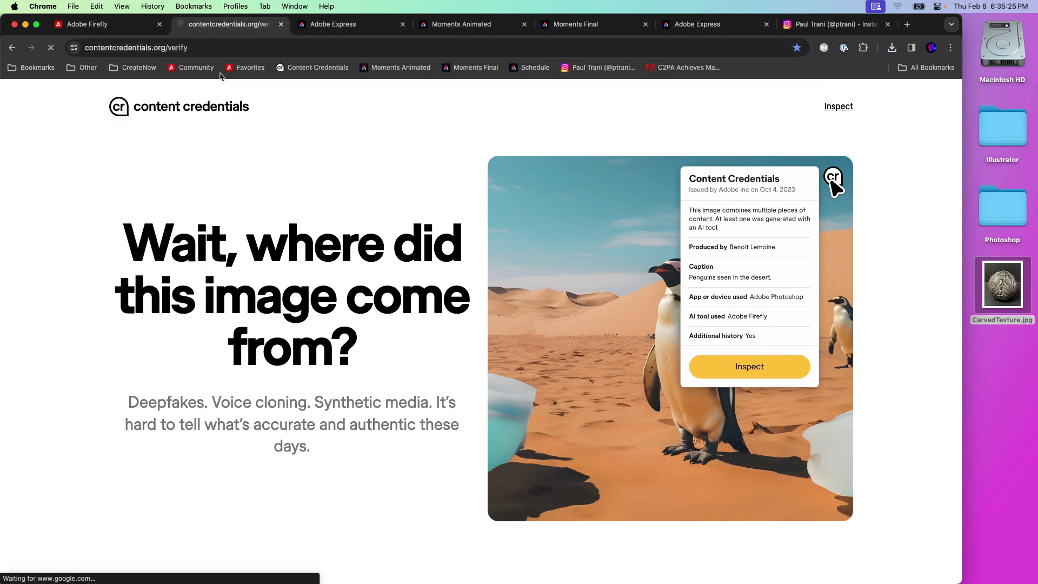
Step: Open the Downloads folder in Finder and load the Firefly VR headset image ending in 2220.jpg into the Verify page
double_click(995, 204)
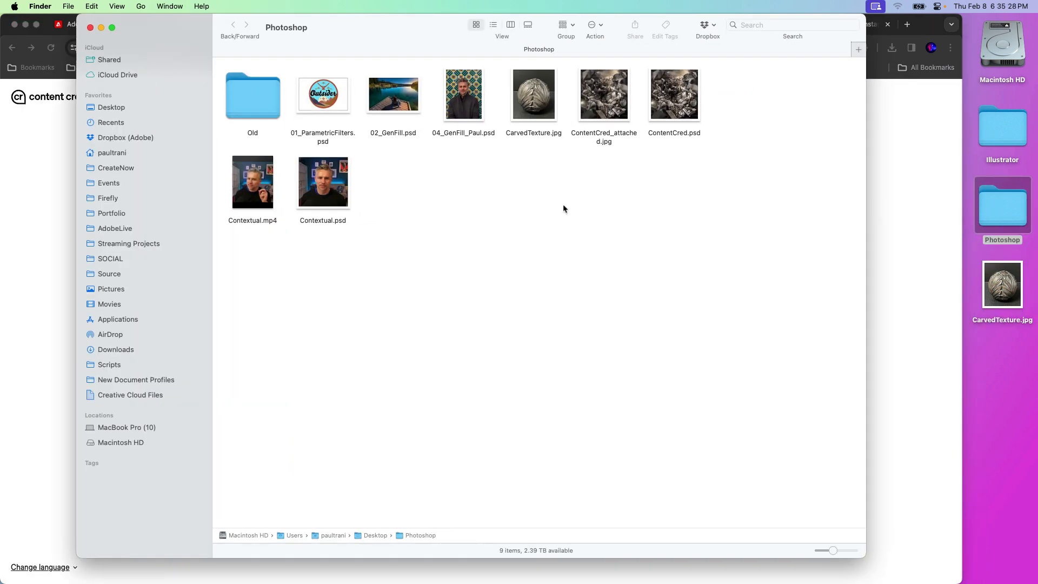
left_click(108, 350)
left_click_drag(172, 49, 512, 309)
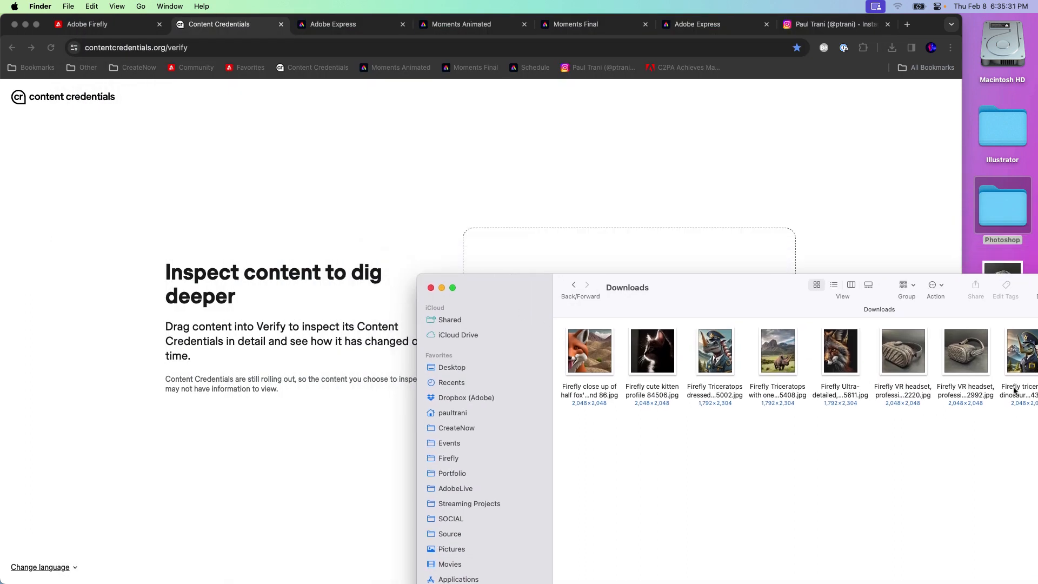
left_click_drag(903, 352, 379, 192)
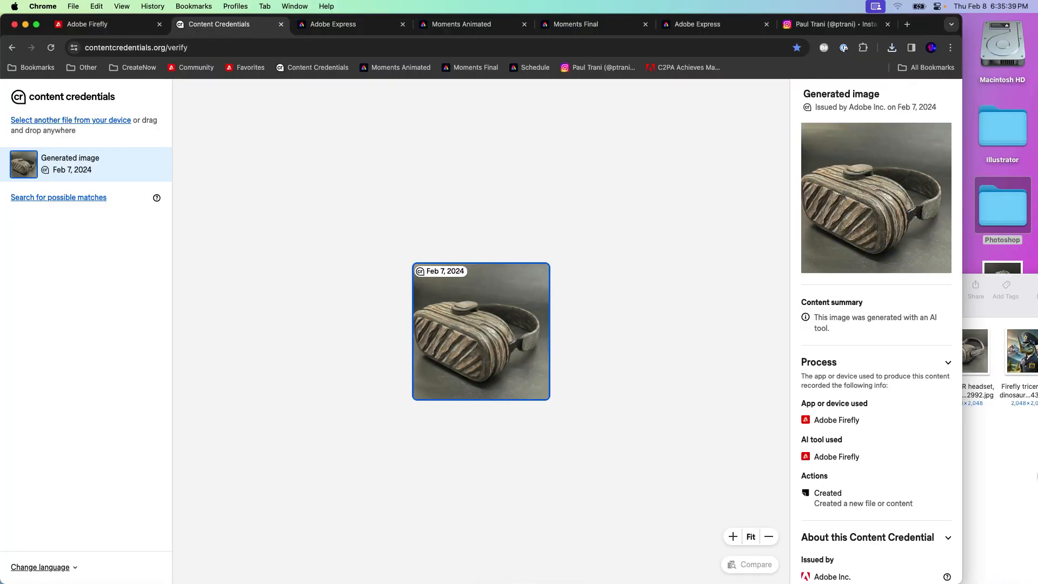
Step: Switch to Photoshop (Beta) and make the stone elements, rocks, Final Headphones and blurred groups visible in ContentCred.psd
left_click(1000, 480)
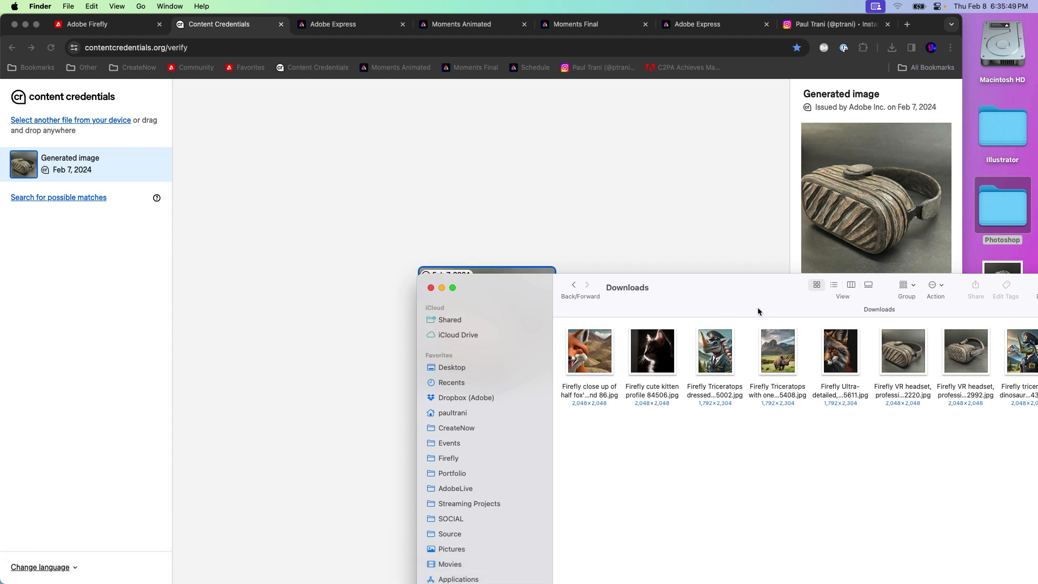
left_click(285, 571)
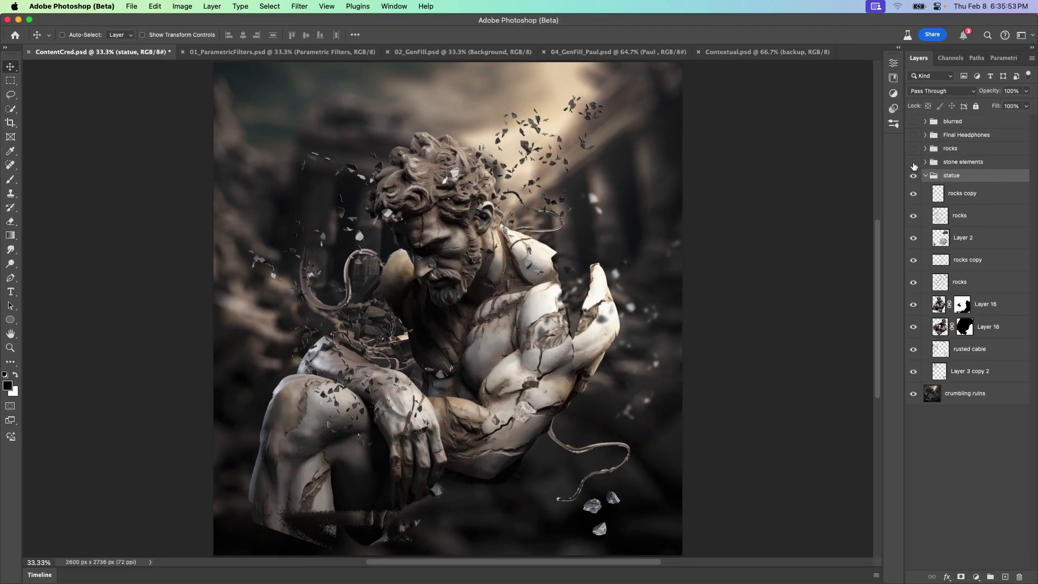
left_click(914, 162)
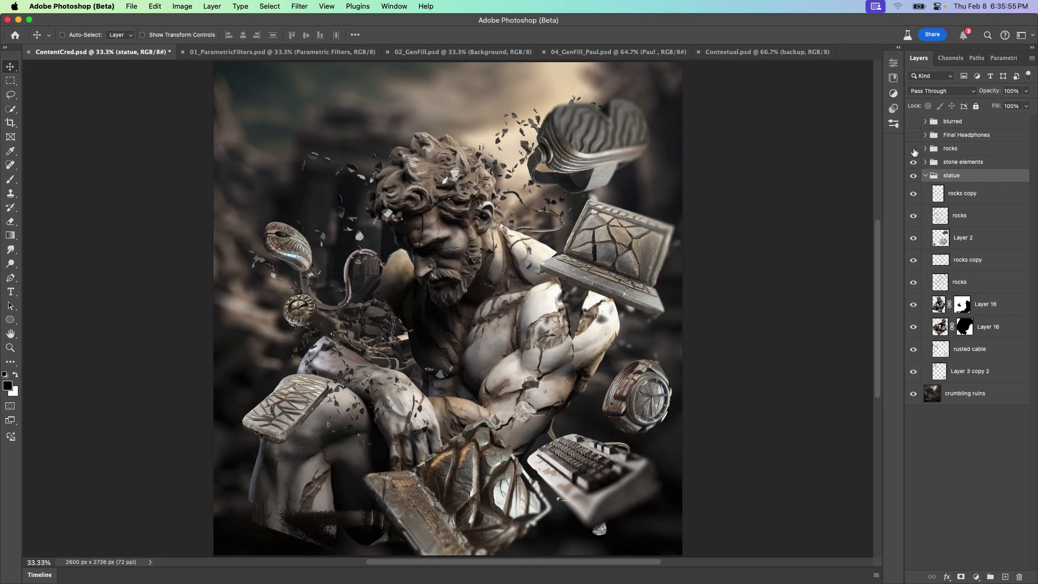
left_click(913, 149)
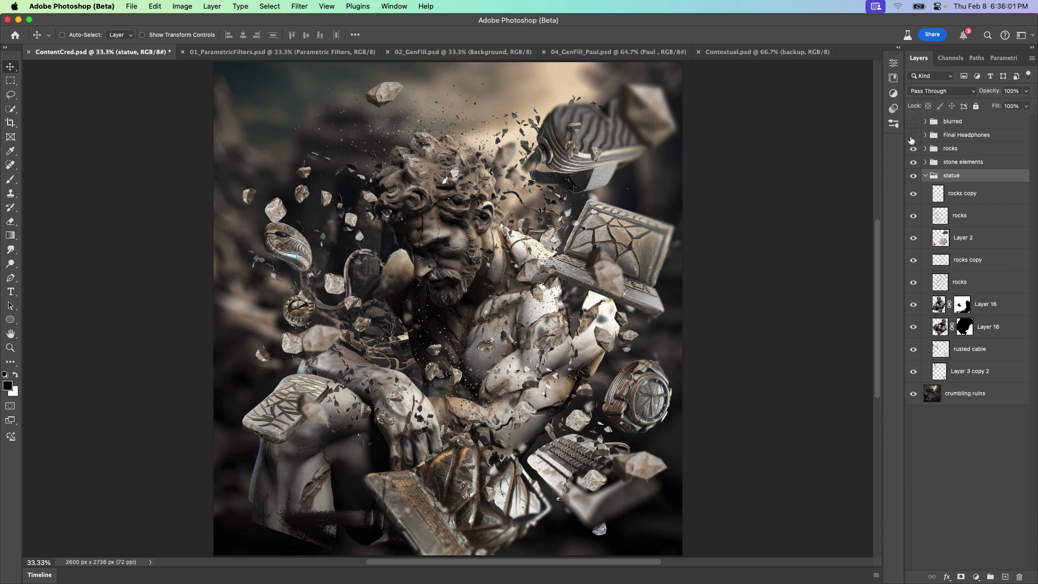
left_click(914, 134)
left_click(914, 121)
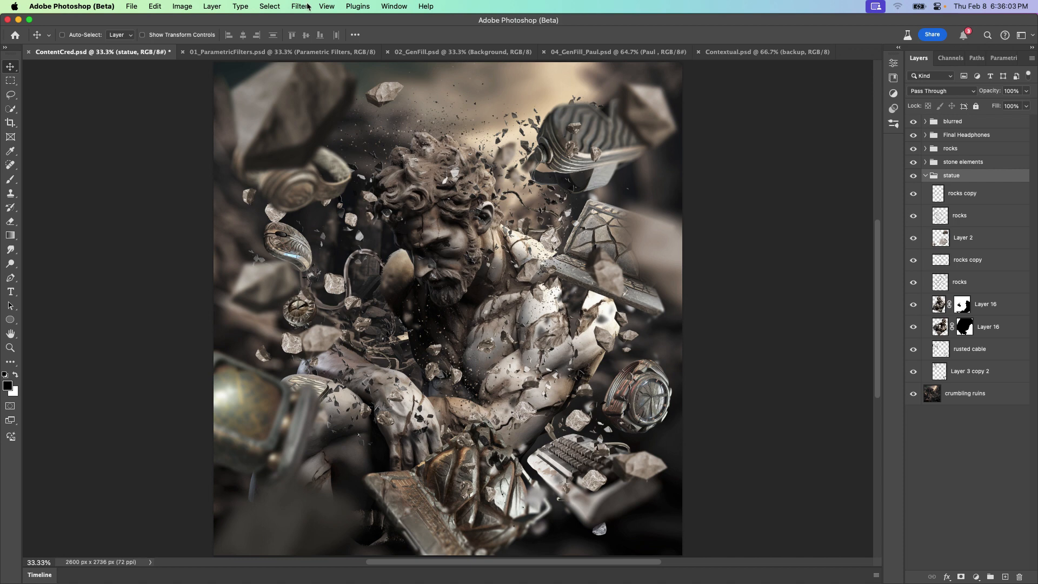
Step: Enable Content Credentials (Beta) for ContentCred.psd and expand Connected accounts to review the social media and Web3 entries
left_click(393, 6)
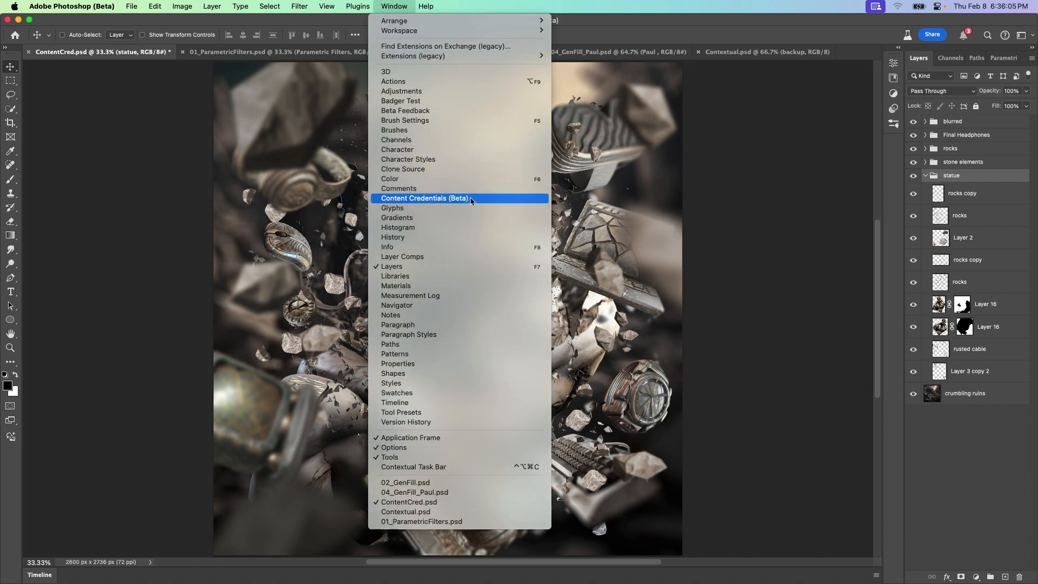
left_click(425, 198)
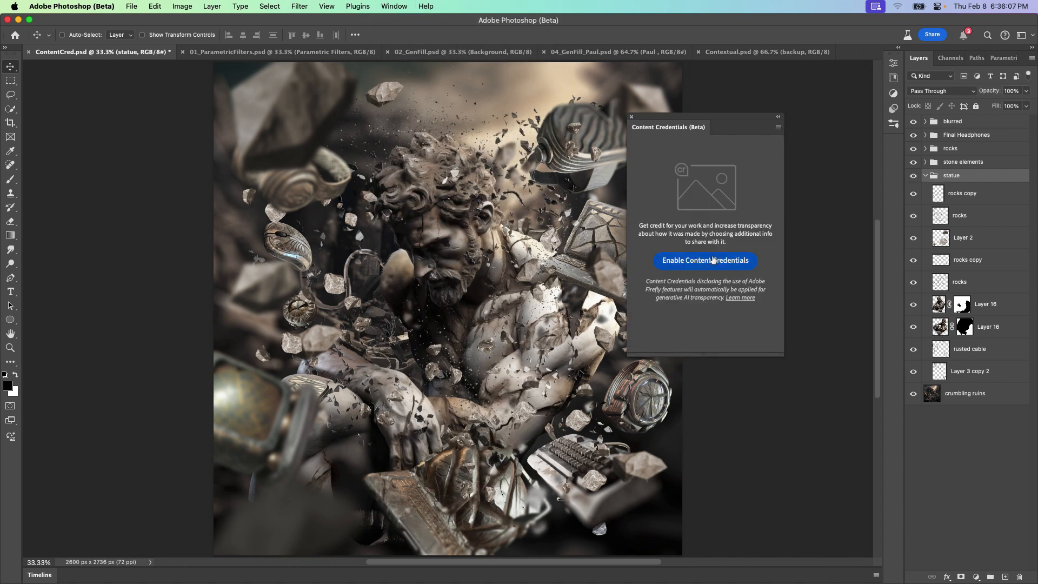
left_click(715, 261)
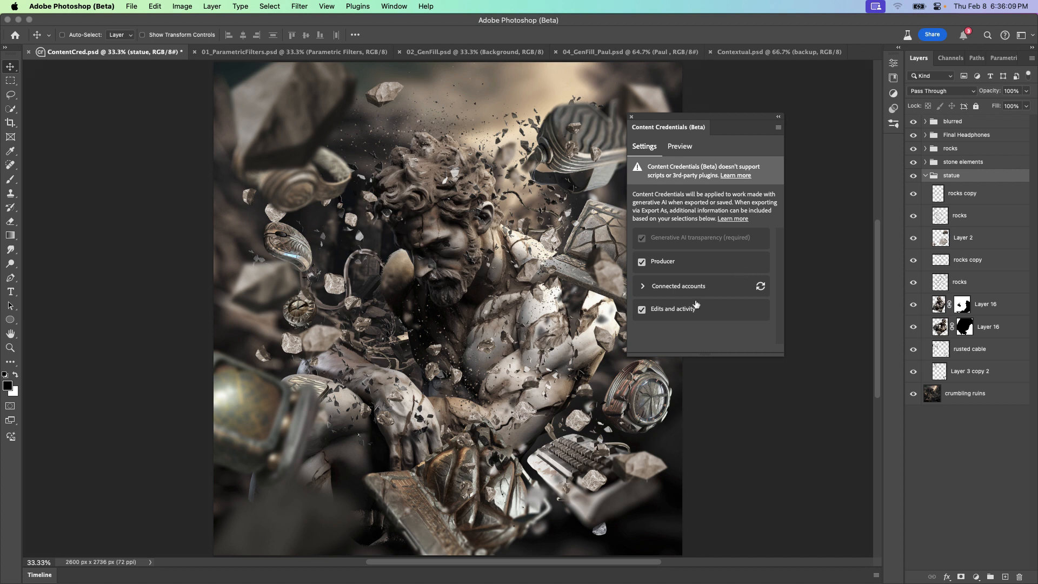
left_click(673, 290)
scroll(680, 306, "down", 3)
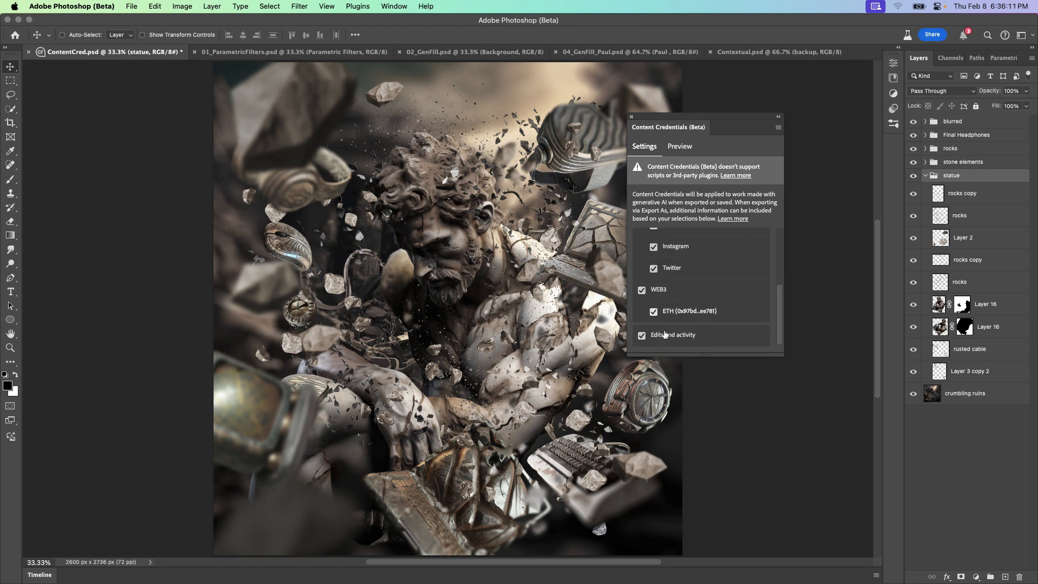
scroll(700, 291, "up", 3)
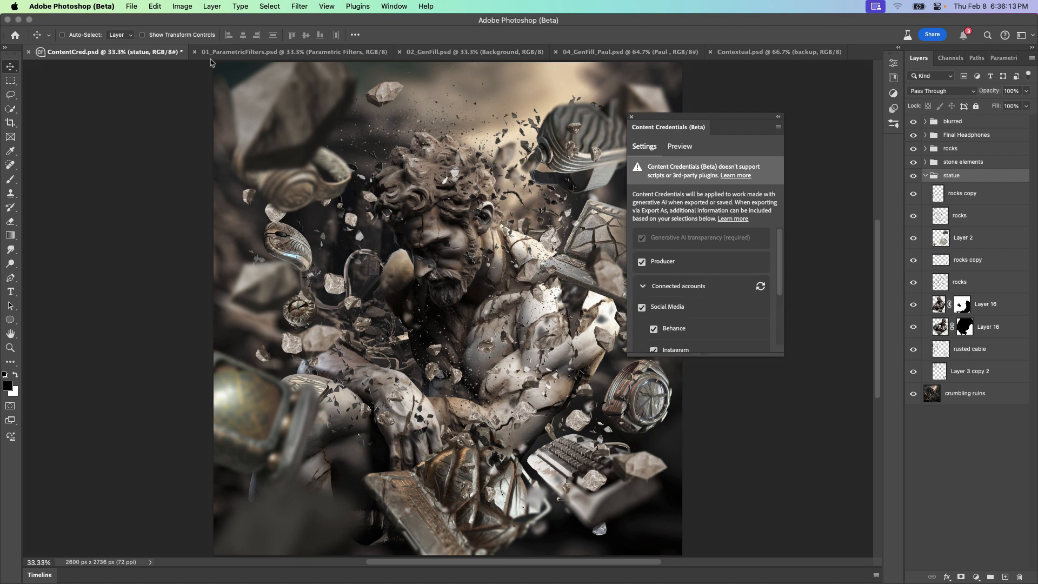
Step: Move the Content Credentials settings off the artwork, capture a screenshot of the whole composite, and minimize the document window
left_click_drag(651, 120, 755, 126)
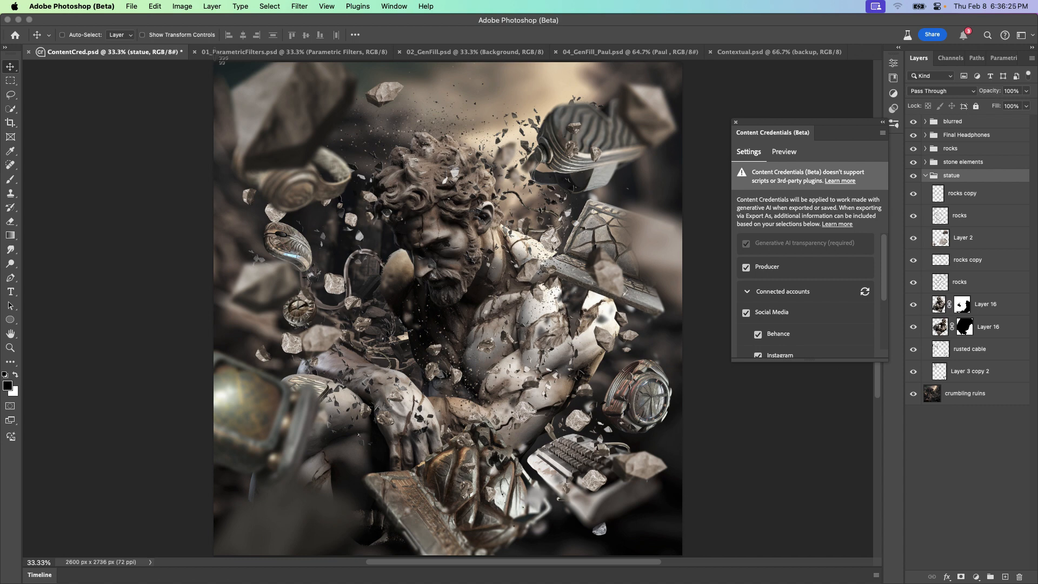
left_click_drag(216, 65, 675, 550)
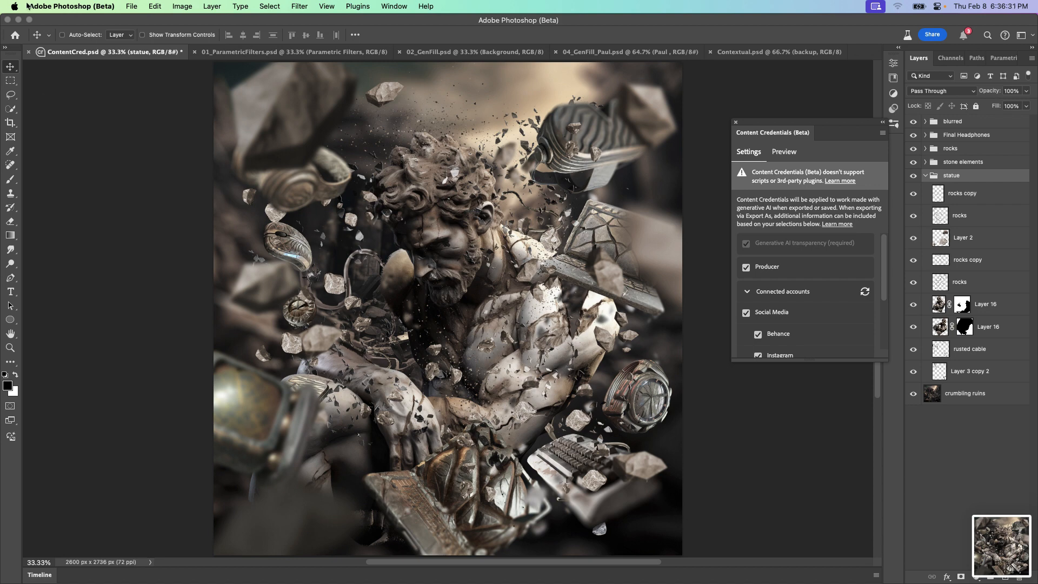
left_click(28, 21)
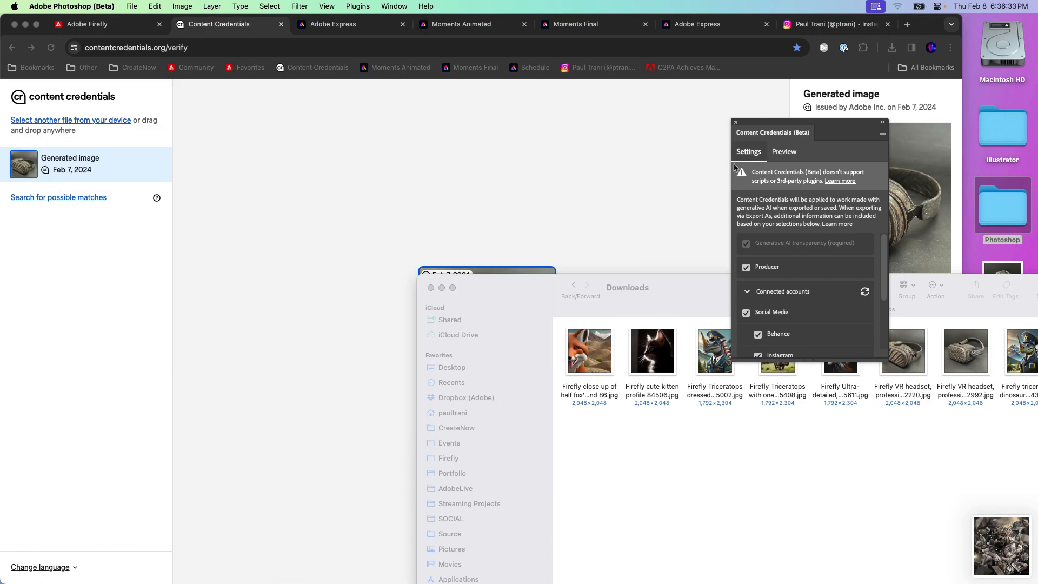
Step: Switch to Chrome, narrow its window, close the Downloads folder, and load the new composite screenshot into the Verify page
left_click(948, 96)
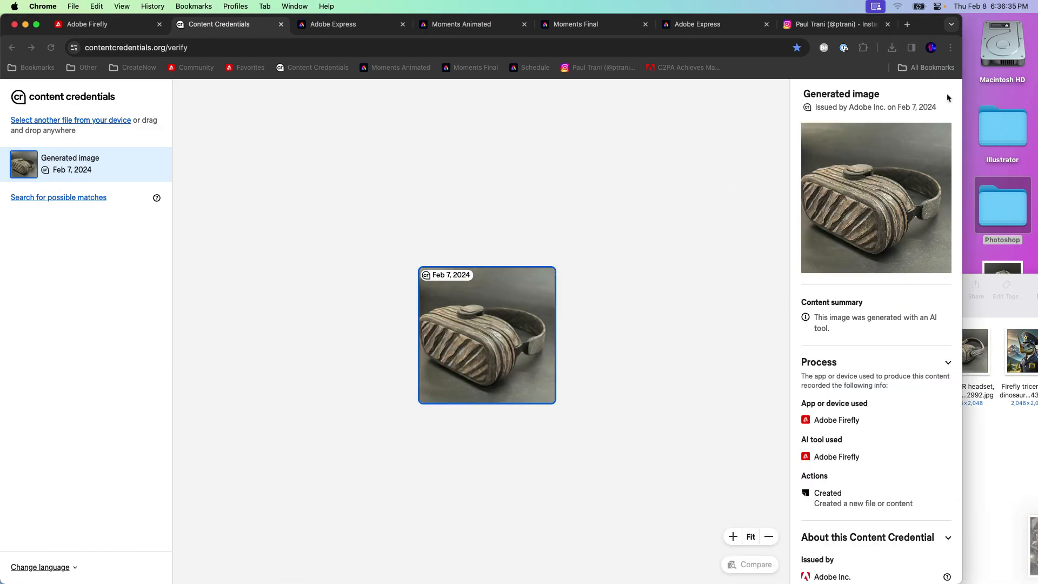
left_click_drag(962, 93, 745, 95)
left_click(754, 308)
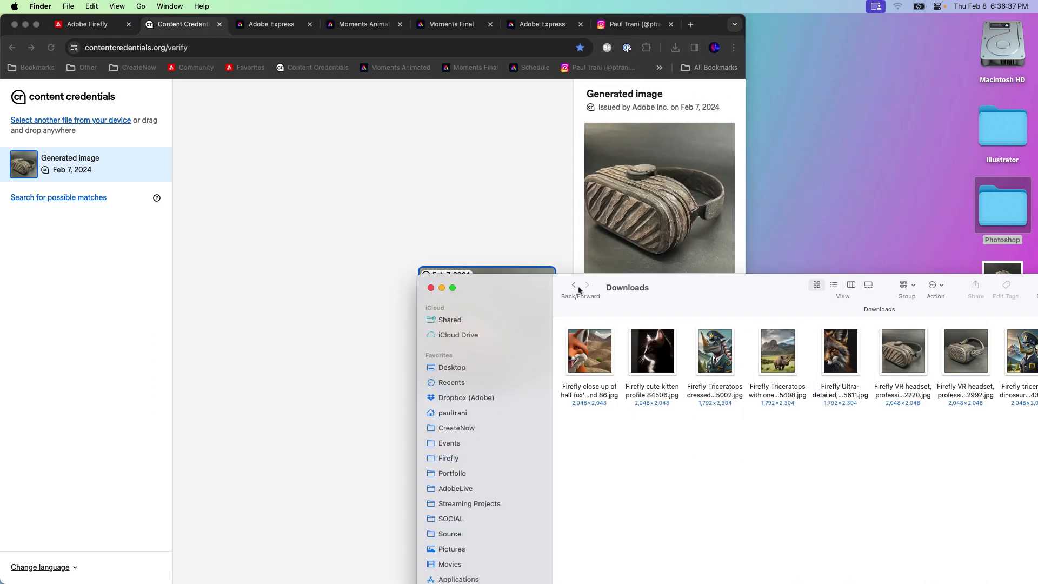
left_click(431, 288)
left_click_drag(1007, 363, 276, 279)
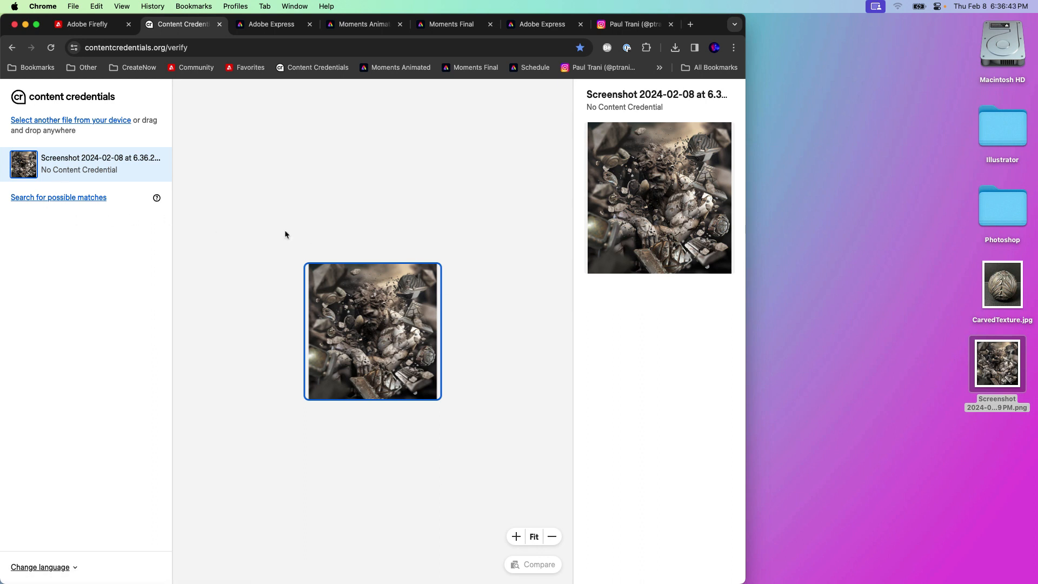
Step: Search for possible matches of the screenshot and view the whole ingredient tree of the ContentCred.jpg dated Dec 3, 2023
left_click_drag(746, 182, 971, 182)
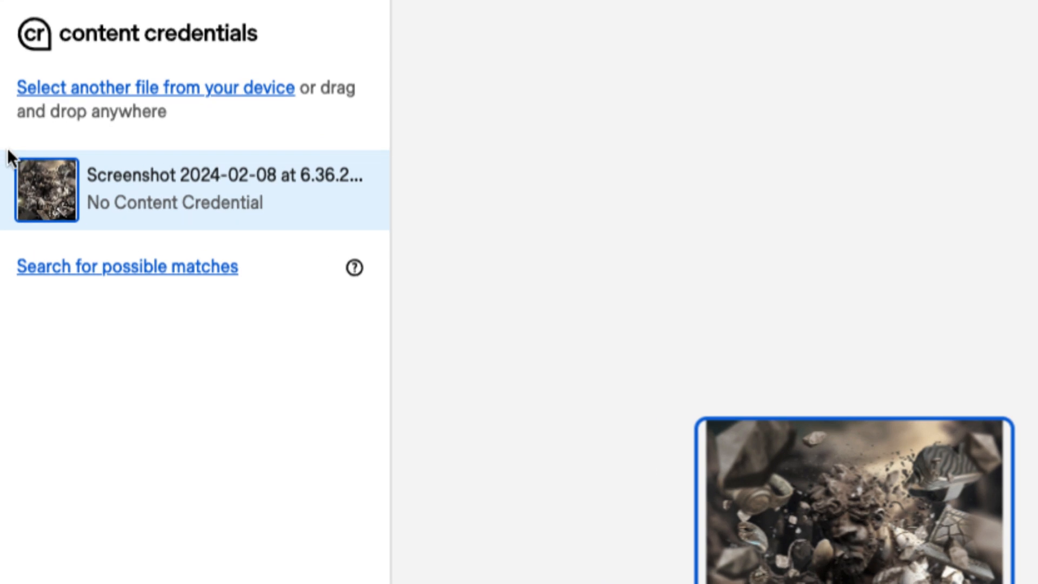
left_click(72, 276)
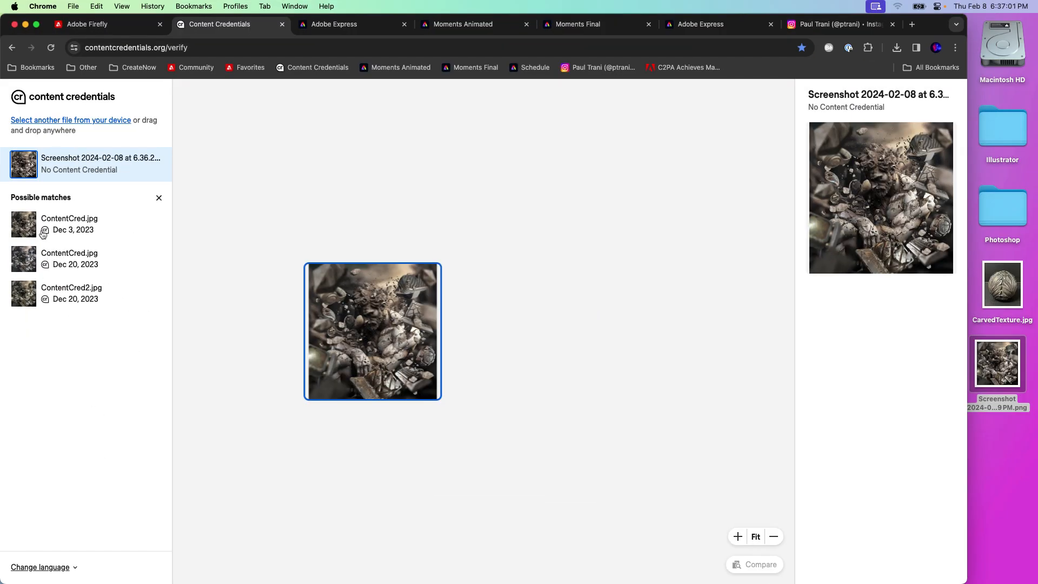
left_click(66, 228)
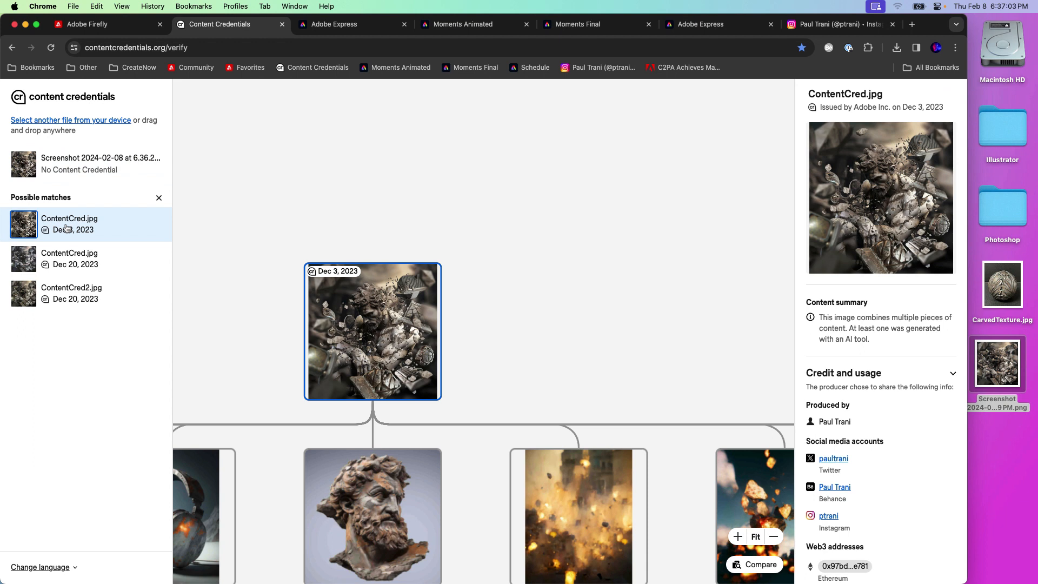
double_click(968, 320)
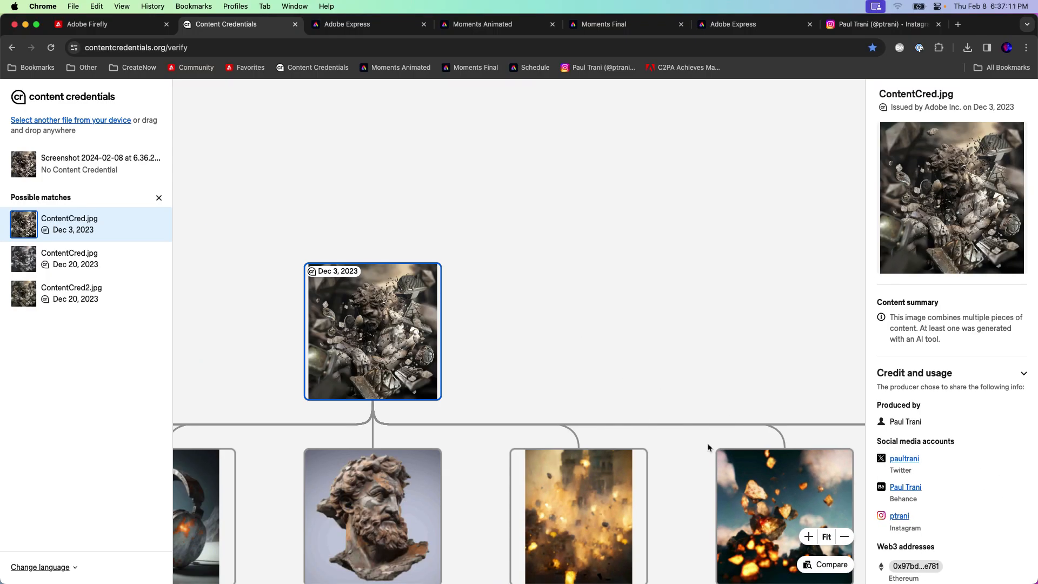
left_click(826, 540)
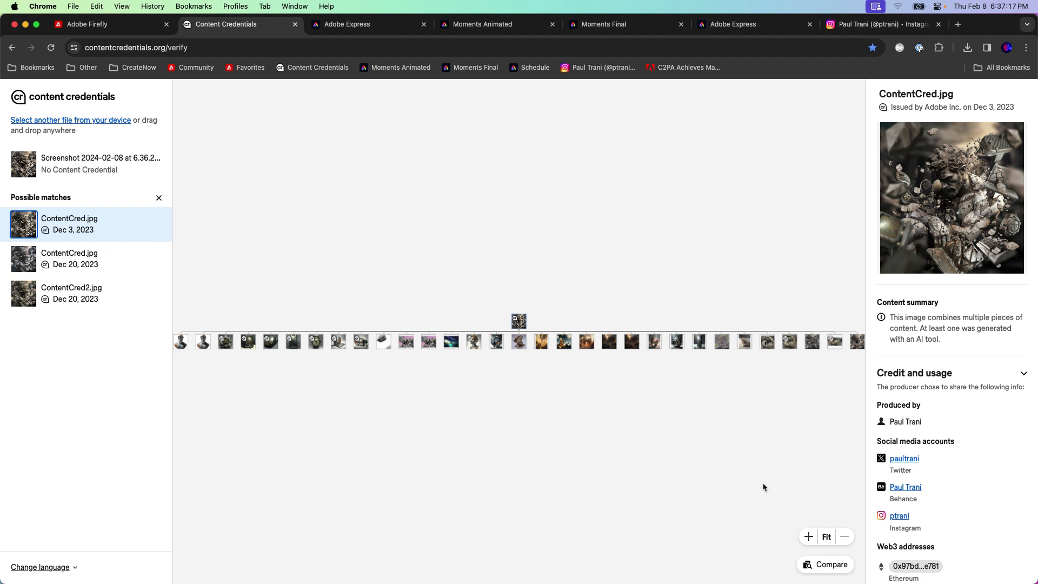
Step: Compare ContentCred.jpg in the Slider view with two of its Untitled Image composite ingredients, and return to the ingredient tree
left_click(827, 565)
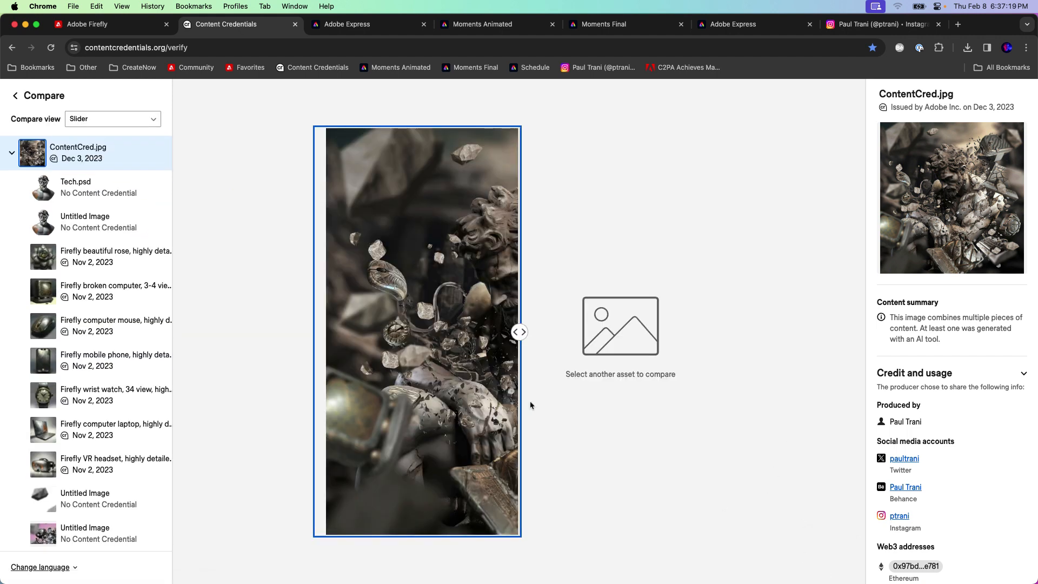
scroll(61, 465, "down", 8)
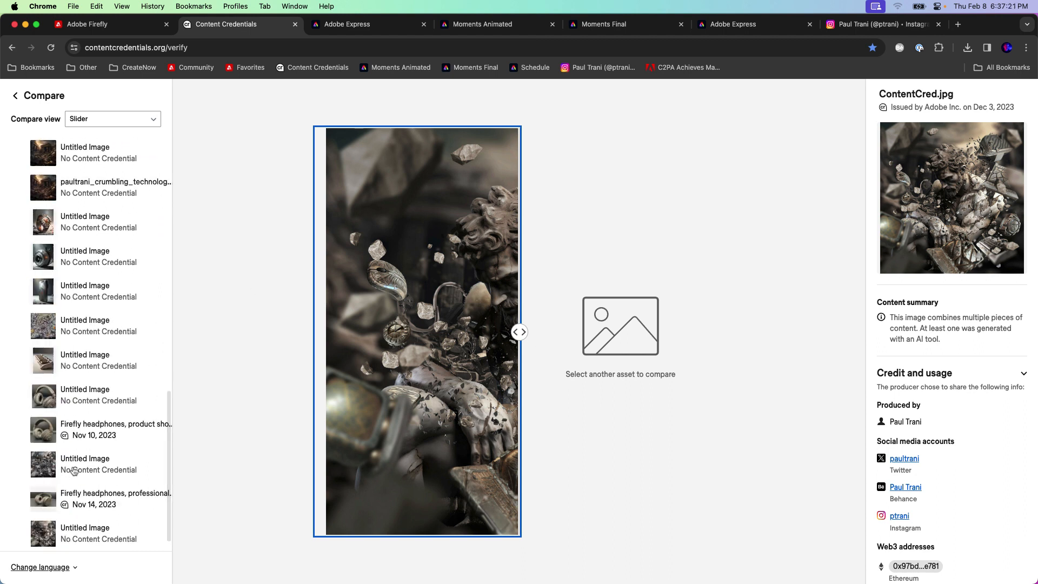
left_click(70, 468)
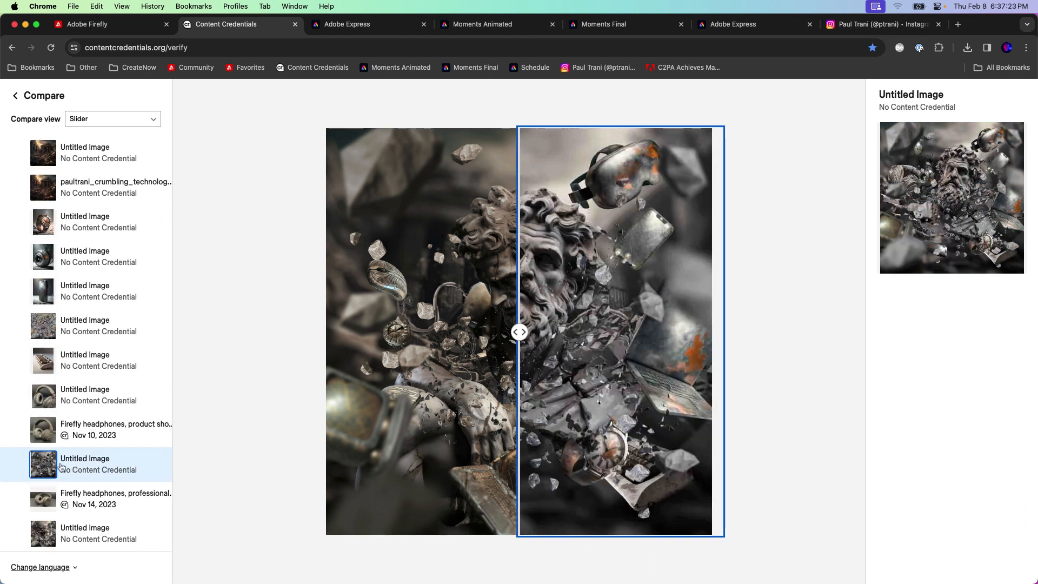
left_click(76, 522)
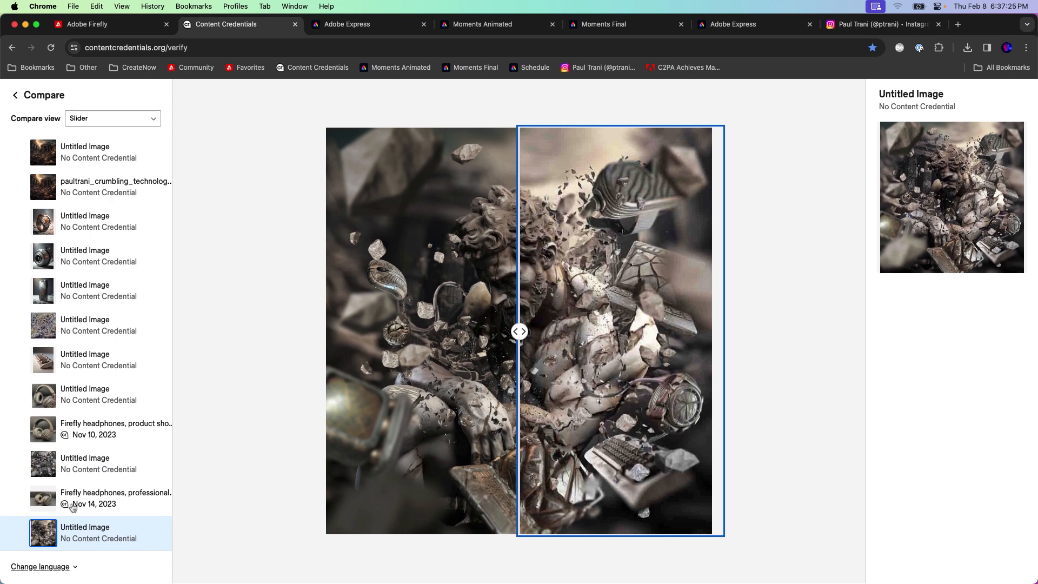
left_click_drag(519, 332, 725, 332)
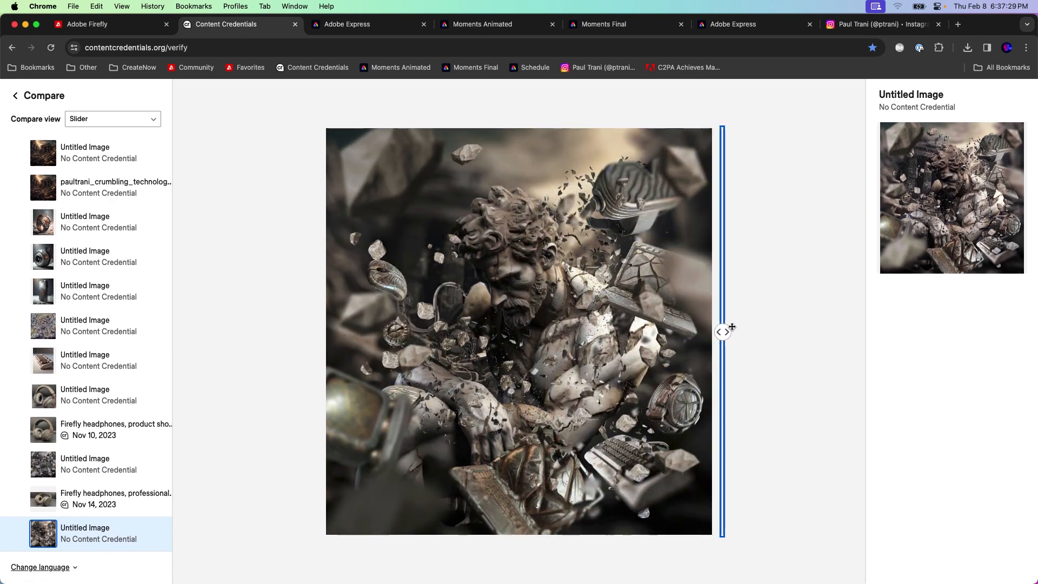
left_click(16, 101)
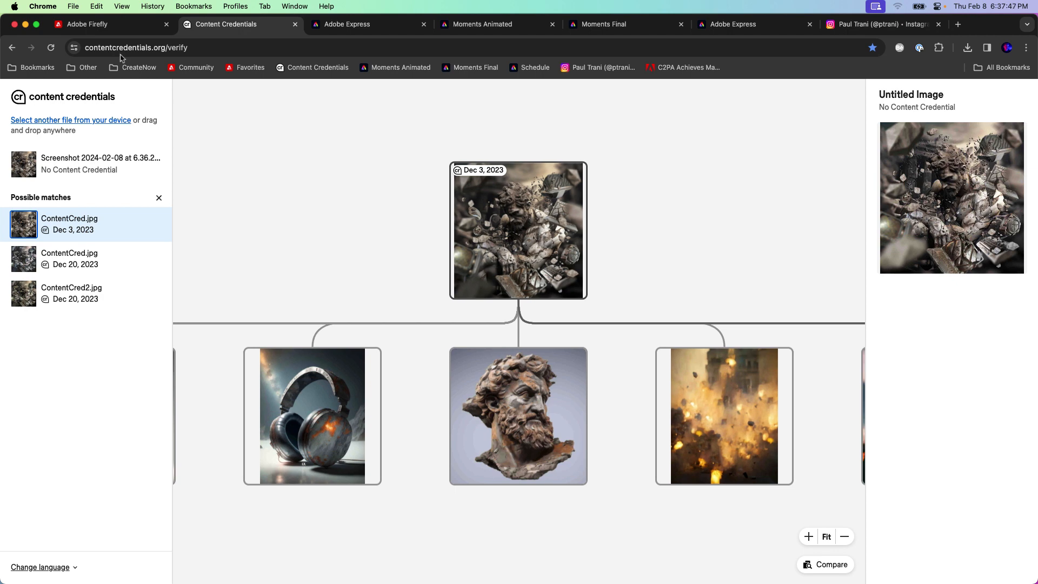
Step: Close the enlarged headset image in Adobe Firefly and switch to the presentation's Firefly Standalone Web Application slide
left_click(99, 29)
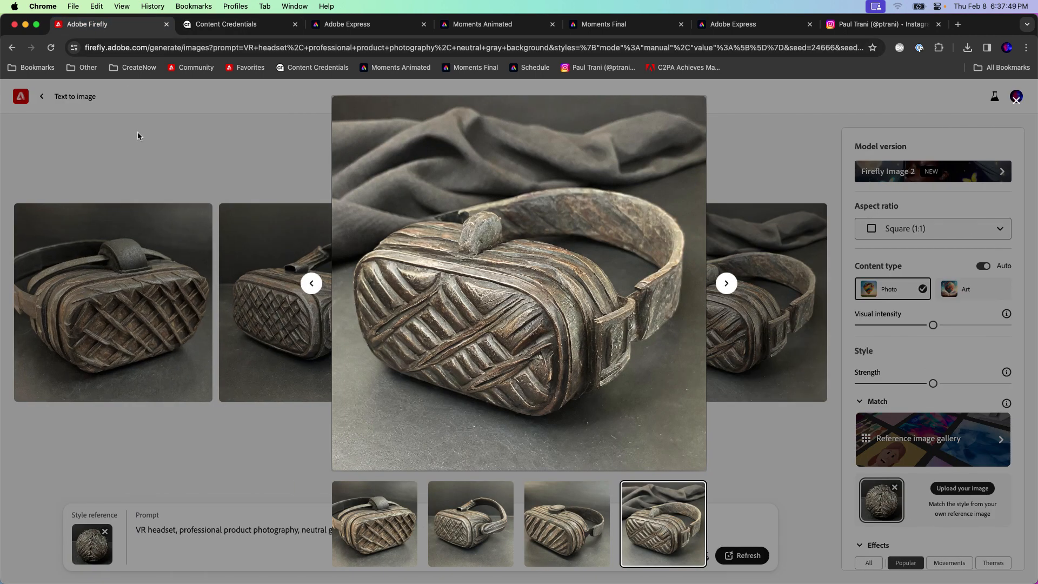
key("Escape")
mouse_move(218, 582)
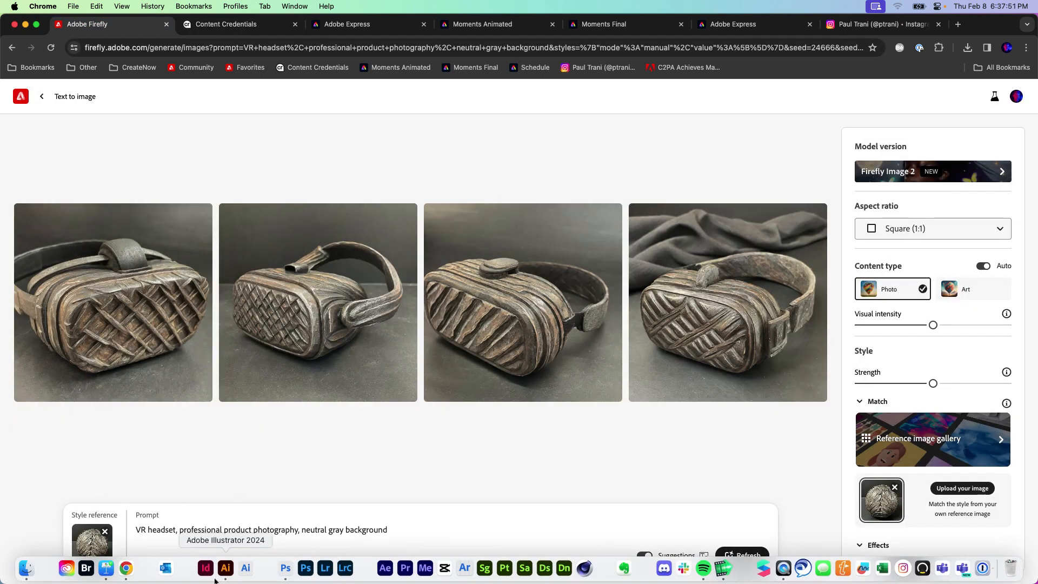
left_click(102, 570)
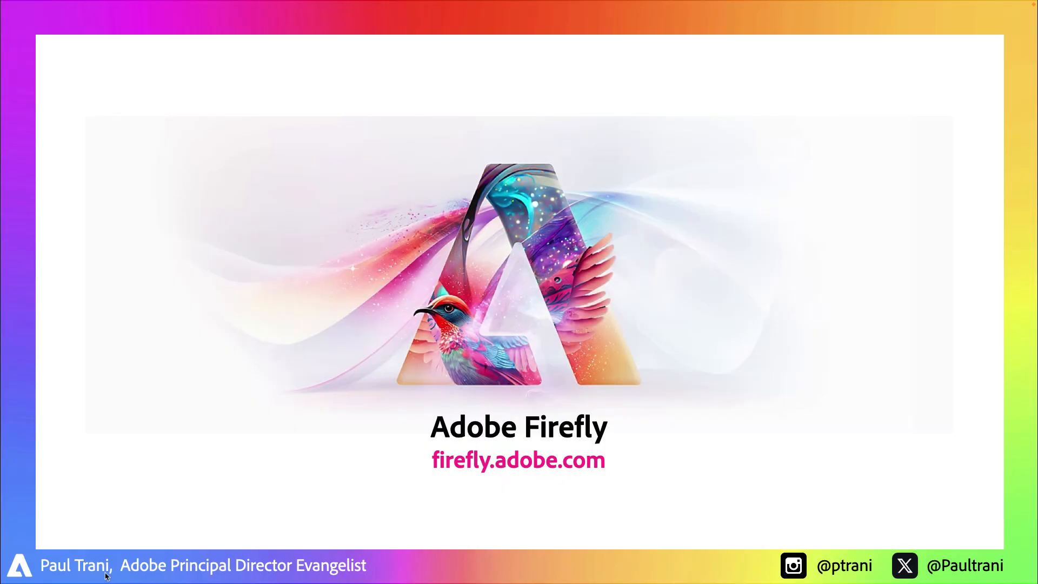
key("Right")
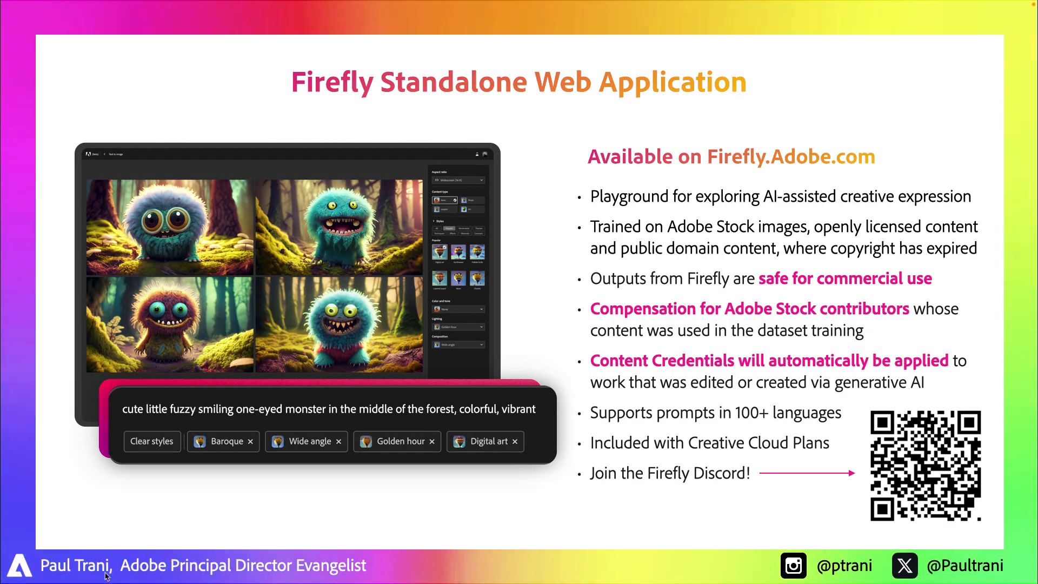
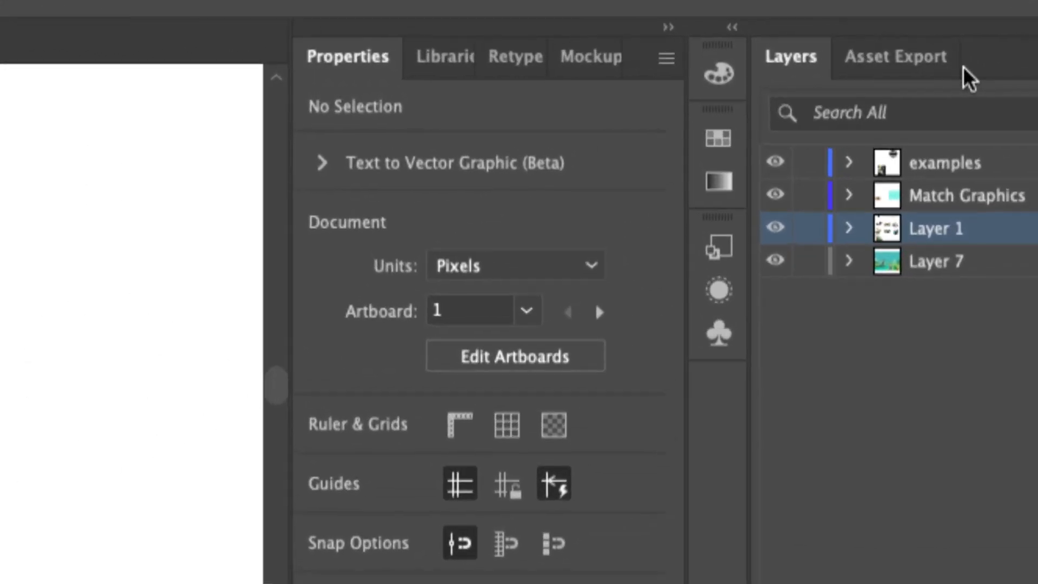
Step: Expand Text to Vector Graphic (Beta) in Illustrator, collapse Styles & Settings, and choose Subject as the graphic type
left_click(319, 171)
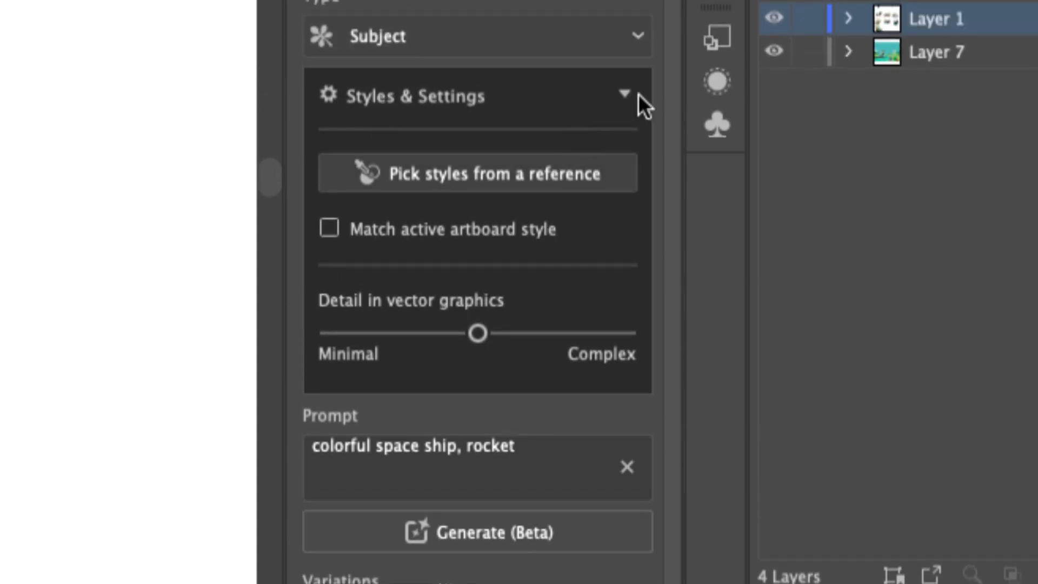
left_click(626, 94)
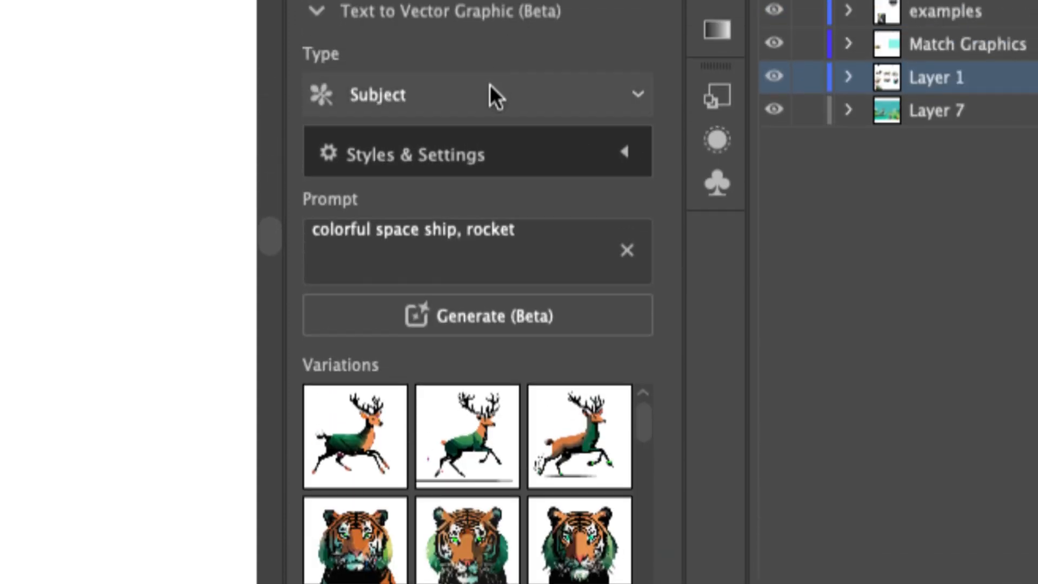
left_click(489, 87)
left_click(497, 145)
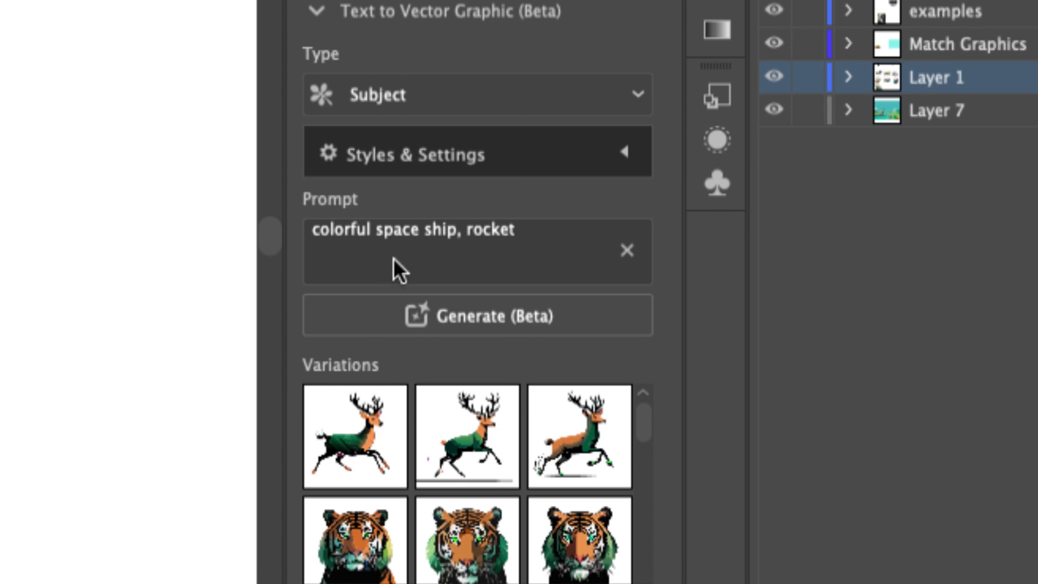
Step: Replace the prompt with "two hikers, back to camera" and generate the vector graphic
left_click(394, 261)
key("super+a")
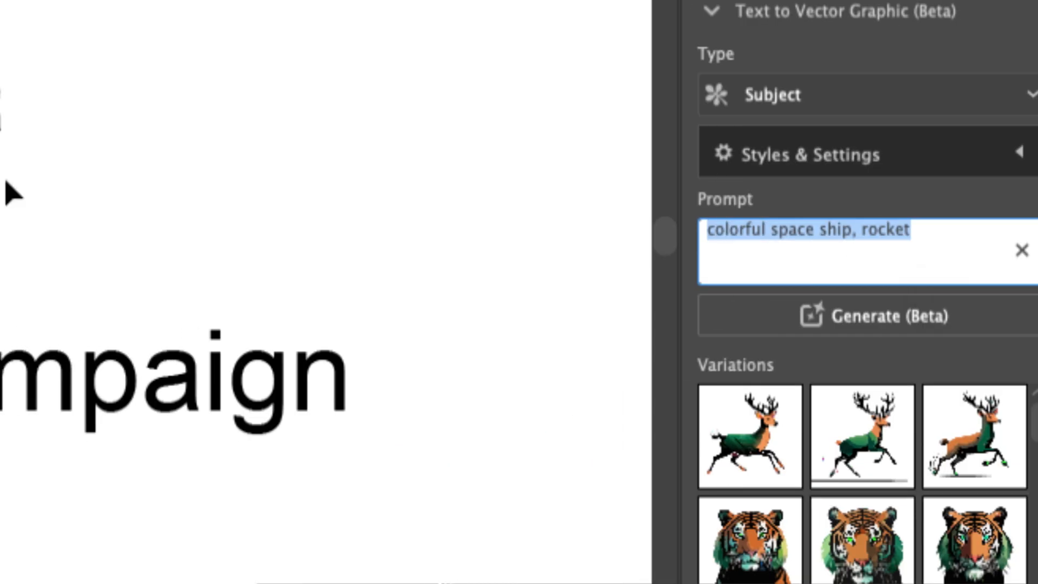
key("BackSpace")
type("two hikers b")
key("BackSpace")
key("BackSpace")
type(", back to c")
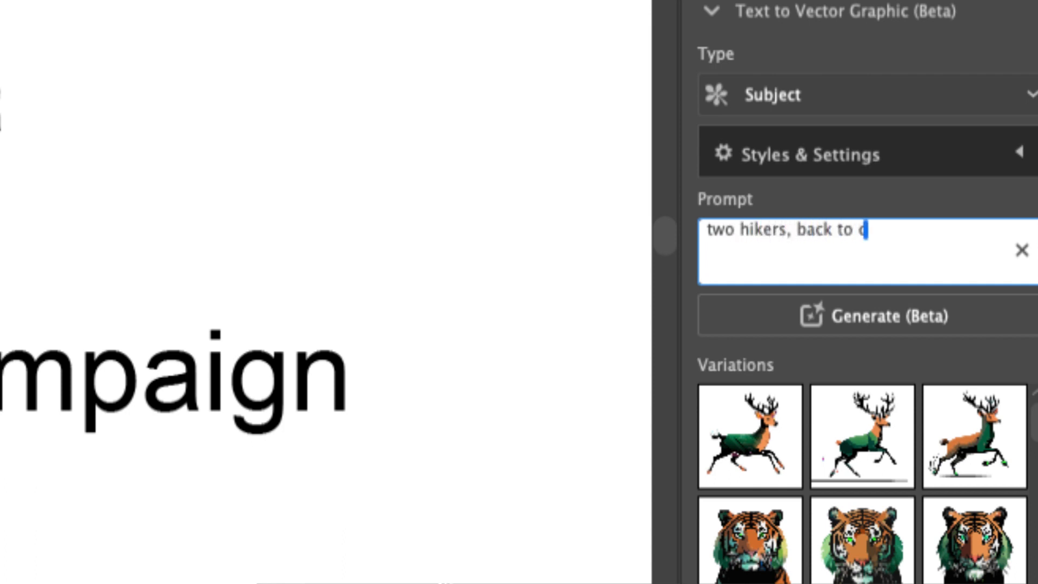
type("amera")
key("Return")
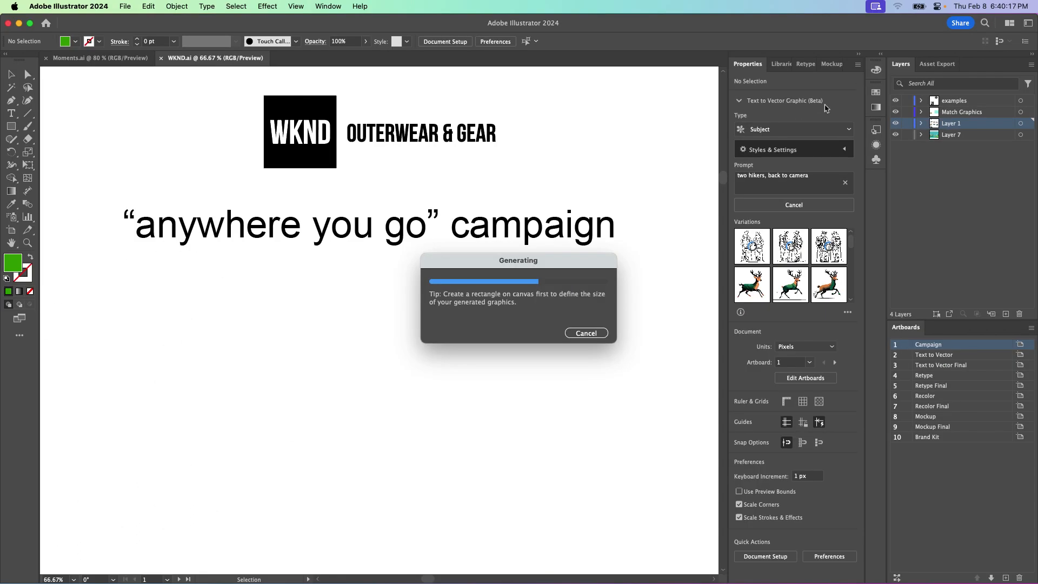
Step: Activate Direct Selection and display the generated hikers close up in outline view to examine their vector paths
left_click_drag(351, 292, 354, 325)
key("super+equal")
key("super+equal")
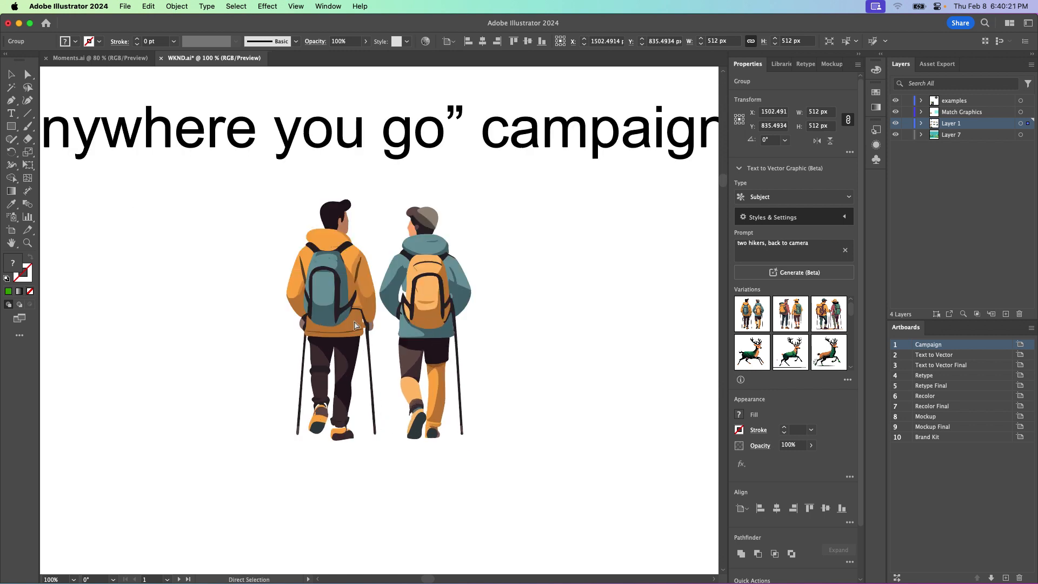
key("a")
key("super+y")
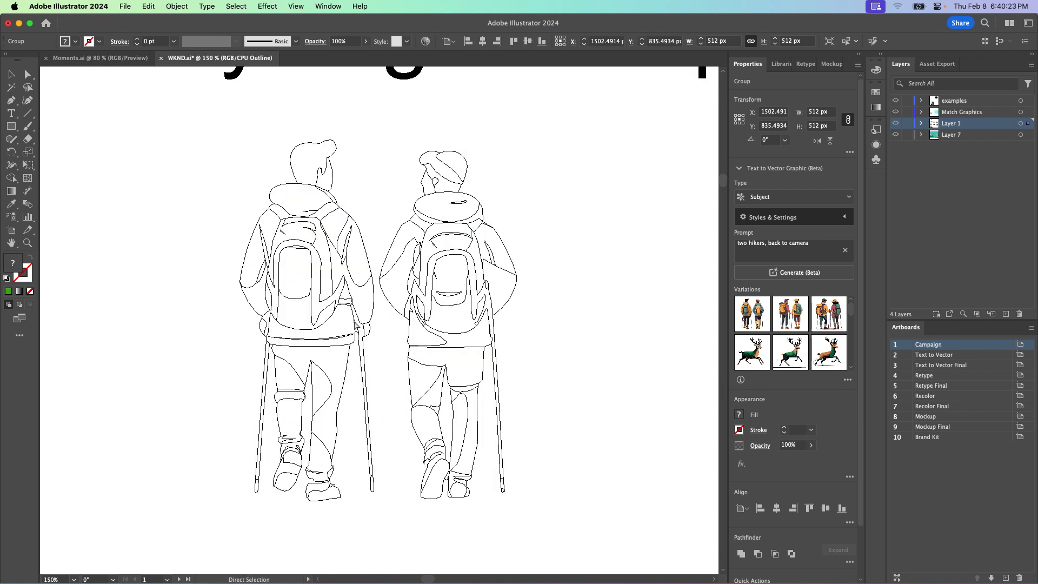
Step: Alternate the two hikers between outline and colour preview to compare their vector paths, and finish in preview with the Selection tool active
key("super+y")
key("super+y")
key("super+y")
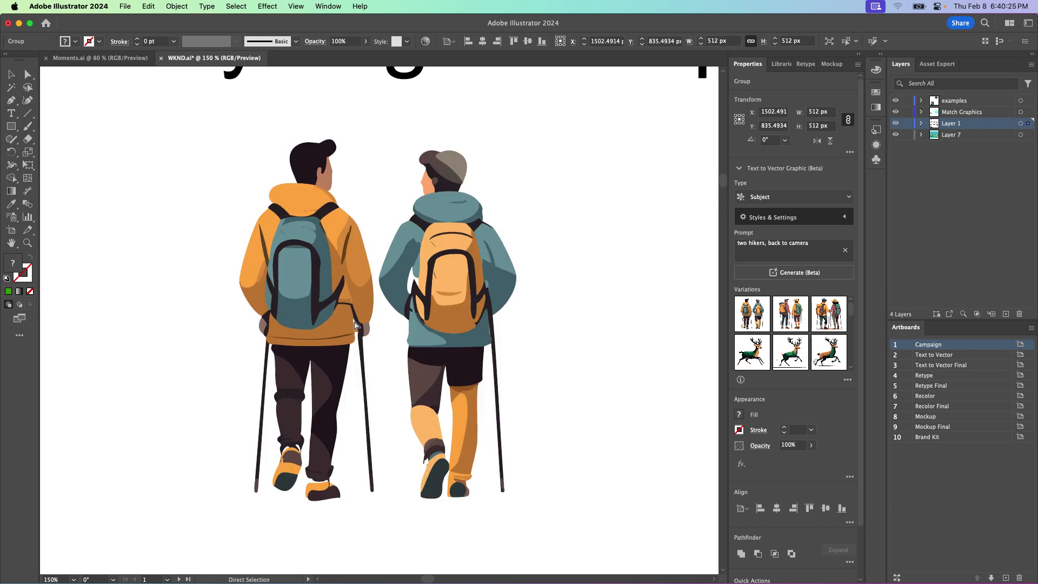
key("super+y")
key("super+y")
key("super+y")
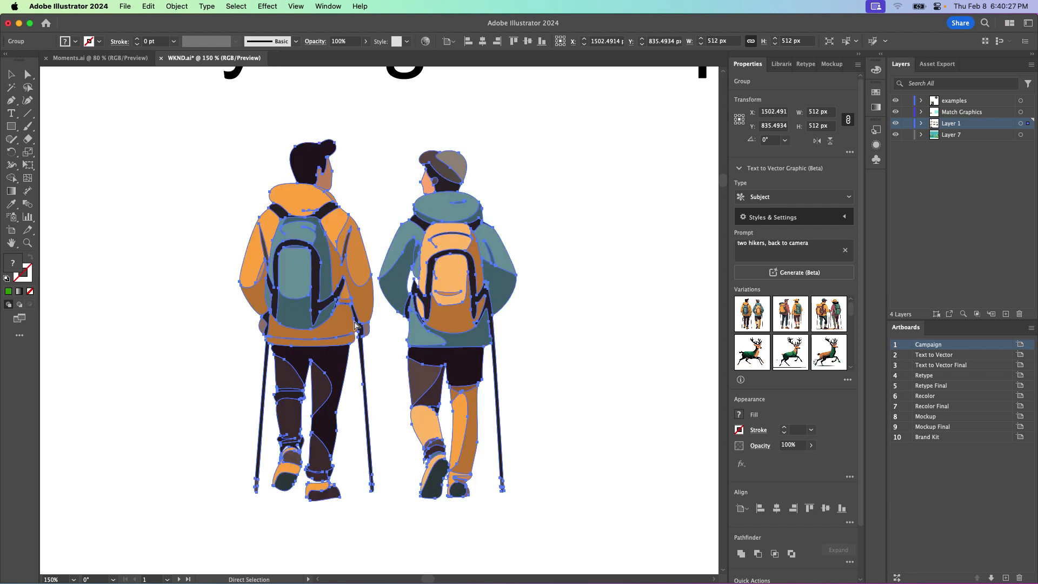
key("super+y")
key("super+y")
key("super+y")
key("v")
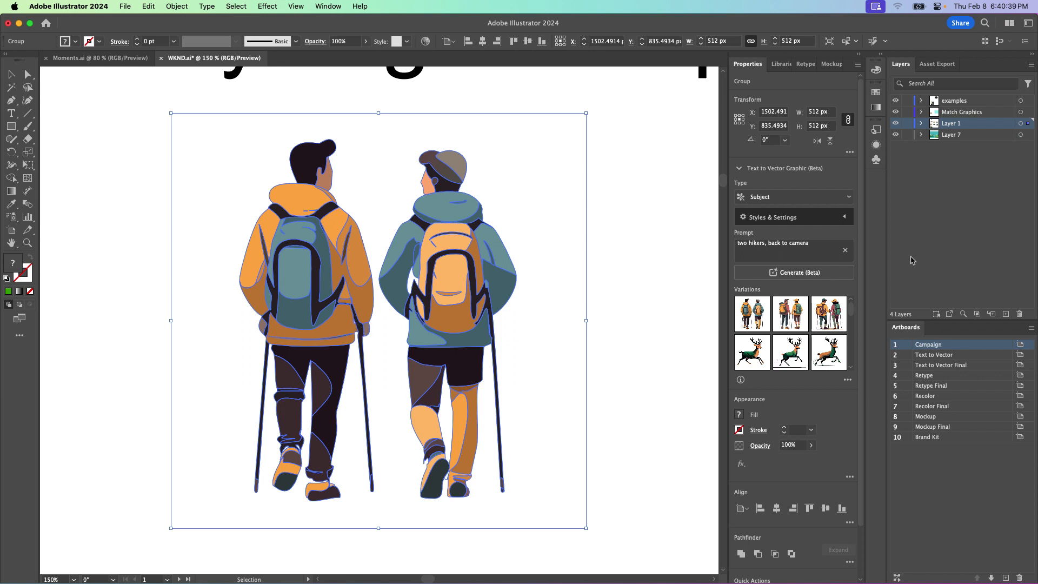
Step: Compare the generated hiker variations and apply the second one, with the red and orange jackets
left_click(787, 313)
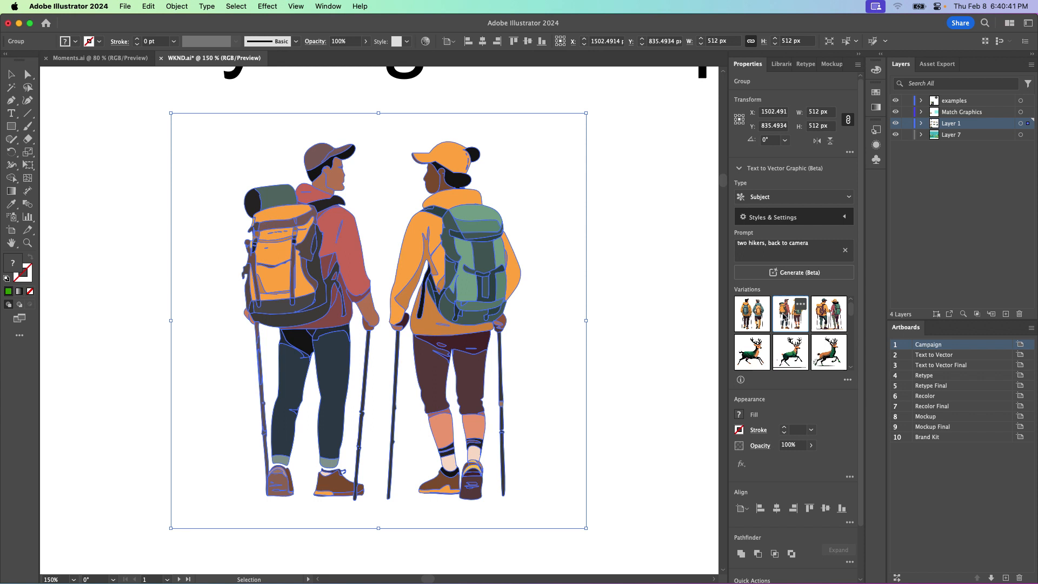
left_click(825, 320)
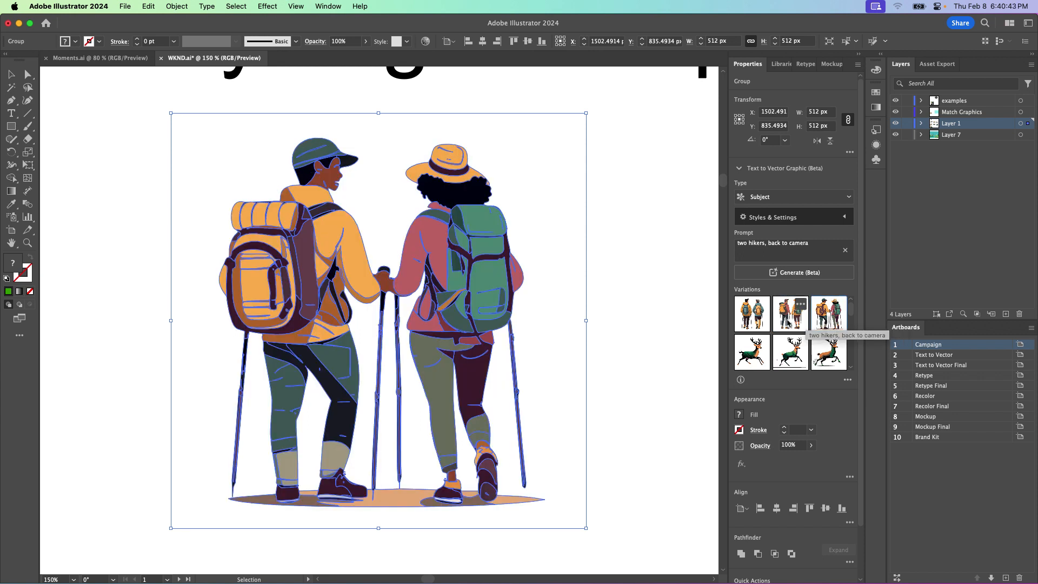
left_click(751, 323)
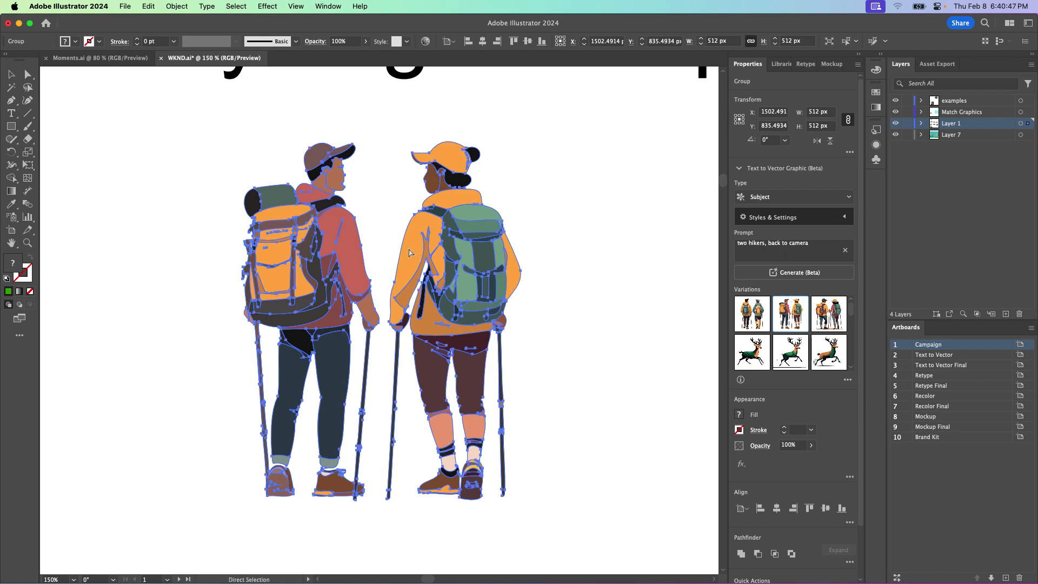
Step: Move the hikers down beside the camp chair and lift the green tent above the other camping items
key("super+0")
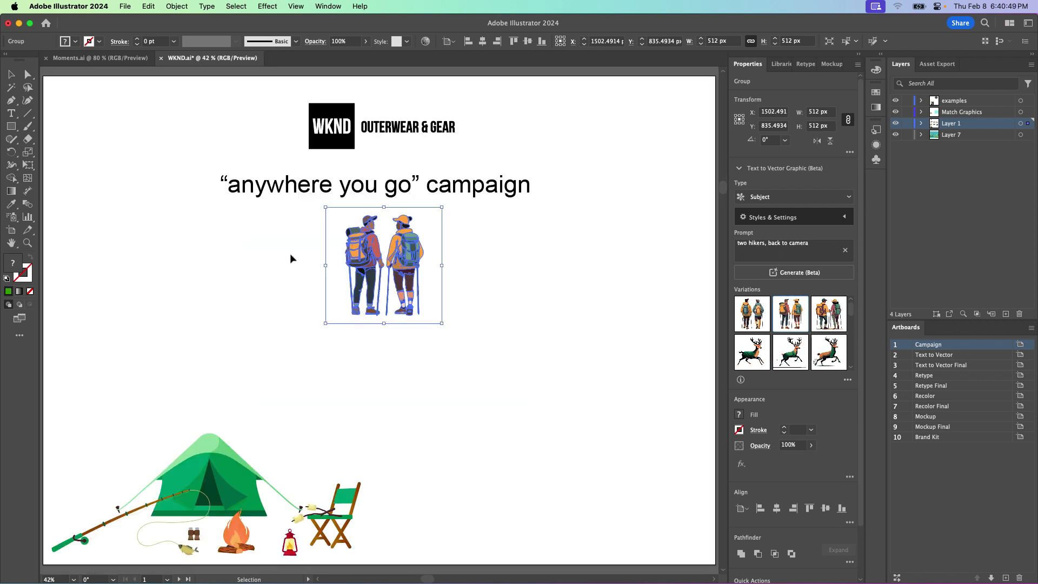
left_click_drag(369, 250, 400, 474)
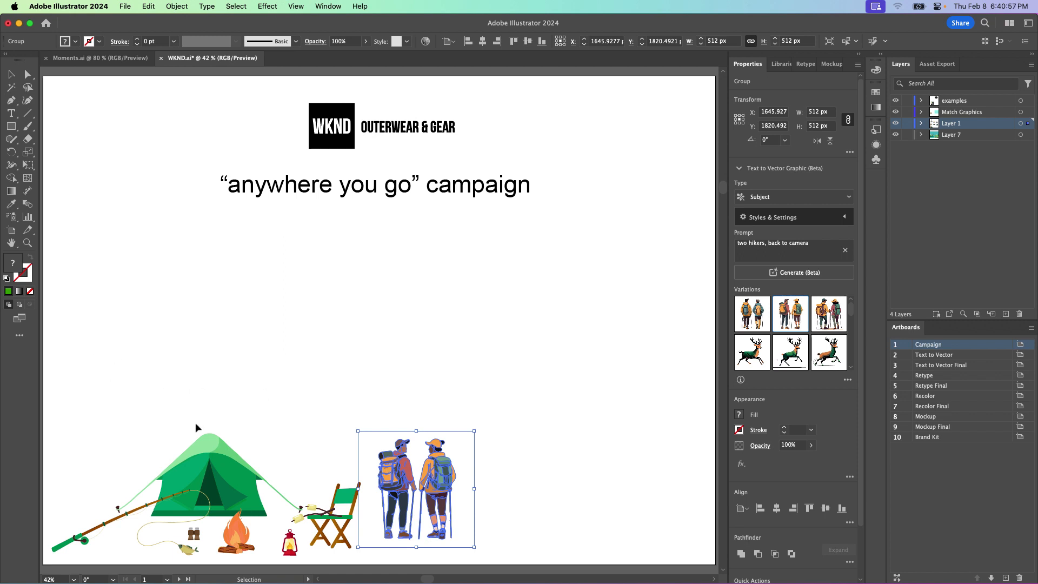
left_click_drag(214, 459, 255, 345)
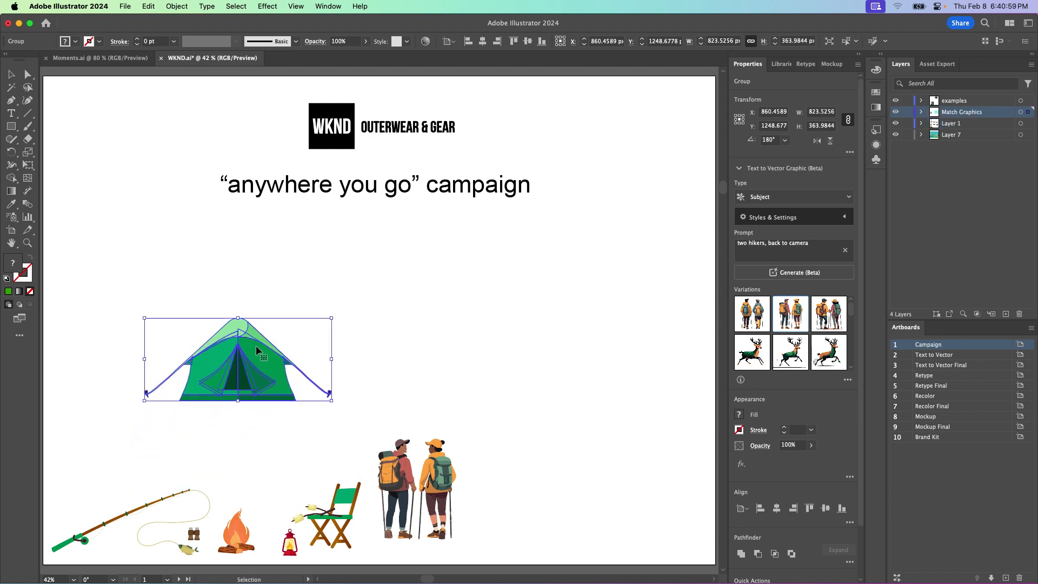
Step: Draw a square about 906 px wide beside the tent and position it above the hikers
key("super+equal")
left_click(471, 232)
key("space")
left_click_drag(342, 241, 360, 263)
left_click(13, 127)
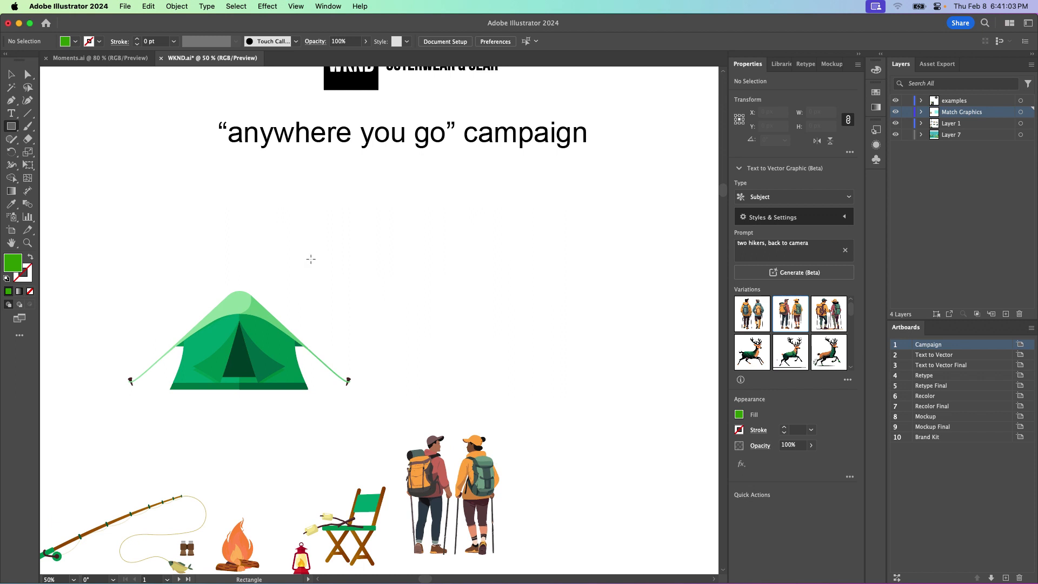
left_click_drag(356, 207, 602, 453)
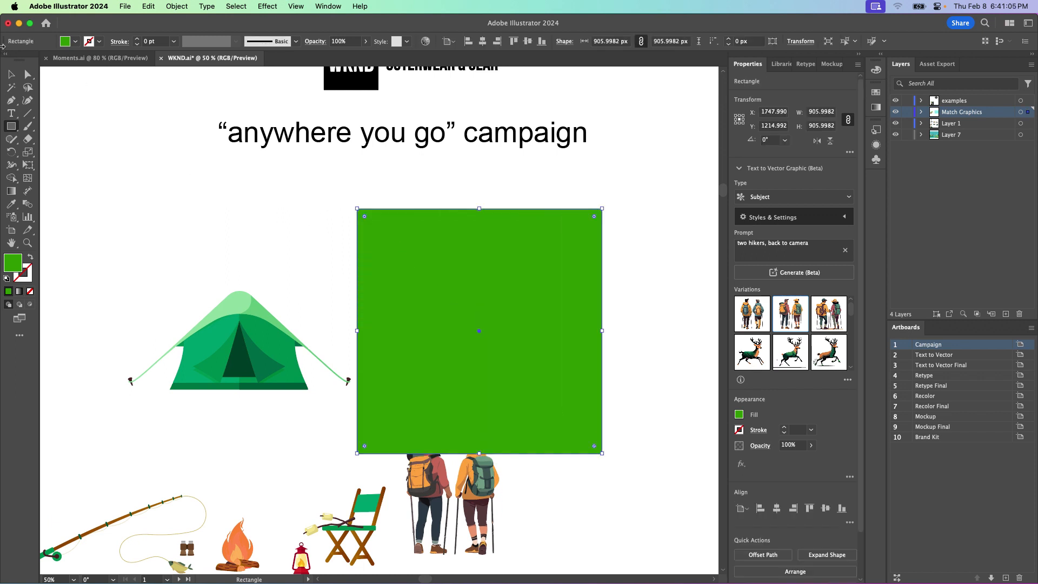
left_click(12, 75)
left_click_drag(404, 270, 434, 254)
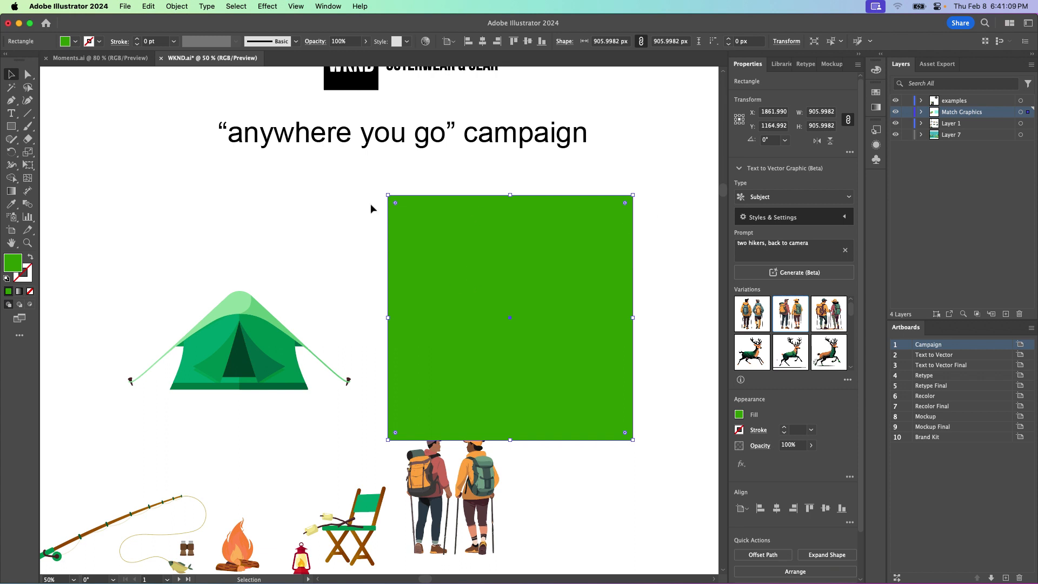
Step: Change the square's fill colour to teal #25A5BA
double_click(15, 262)
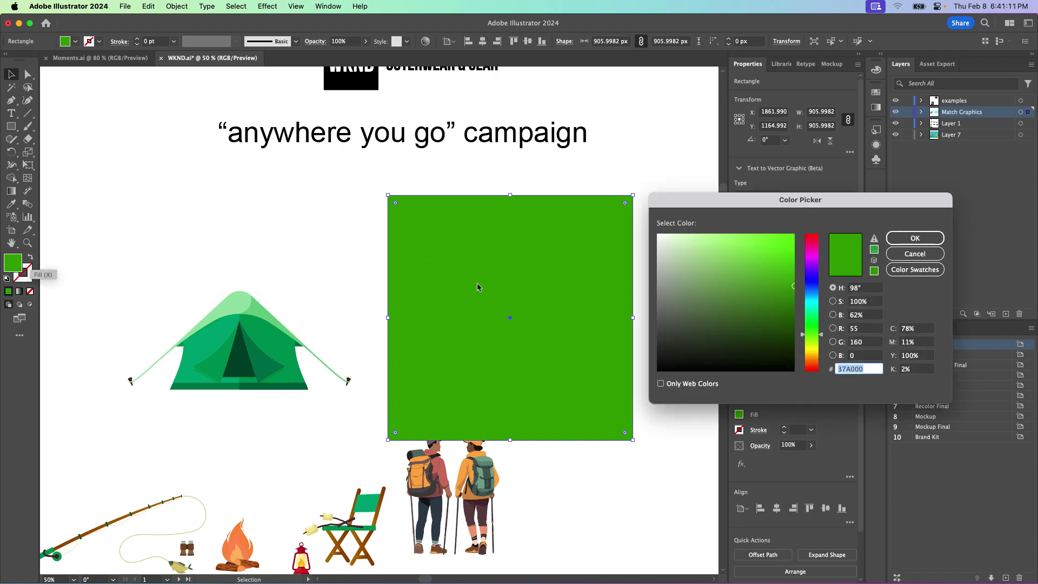
left_click(717, 300)
left_click(815, 305)
left_click_drag(816, 304, 815, 300)
left_click_drag(773, 284, 768, 270)
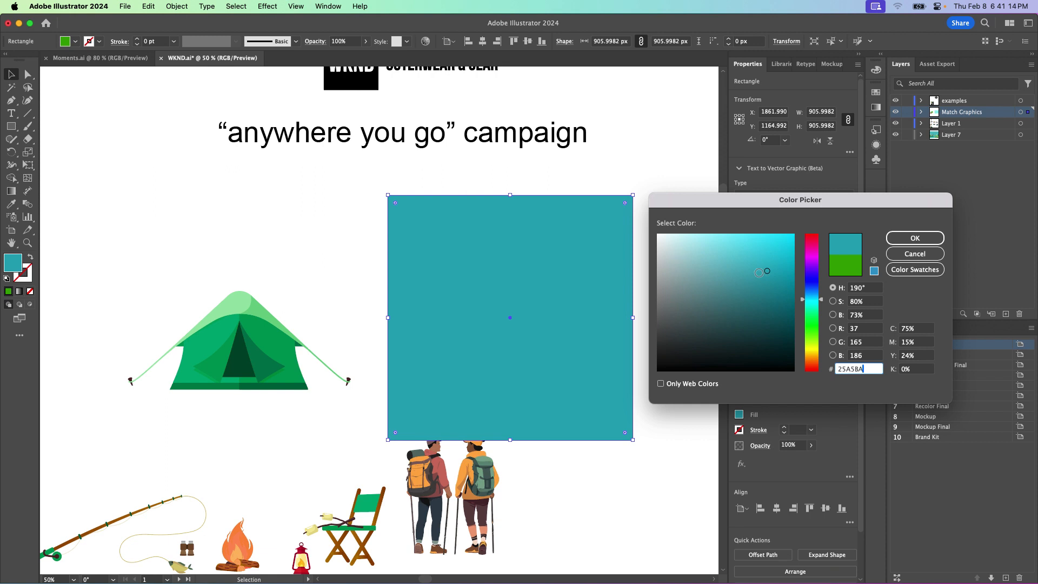
left_click(898, 246)
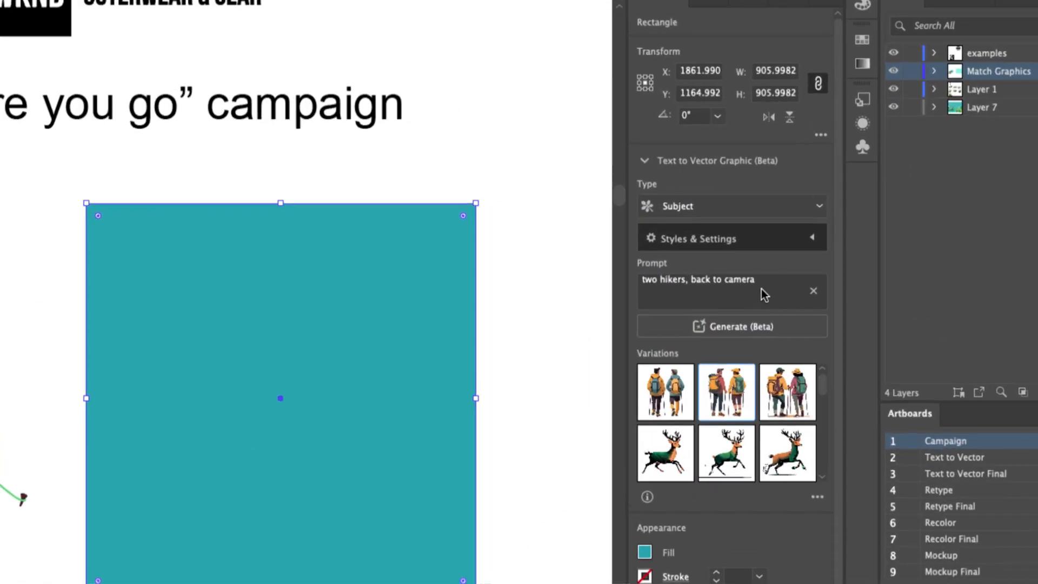
Step: Replace the prompt with "brontosaurus" and generate the vector graphic inside the teal square
left_click(764, 294)
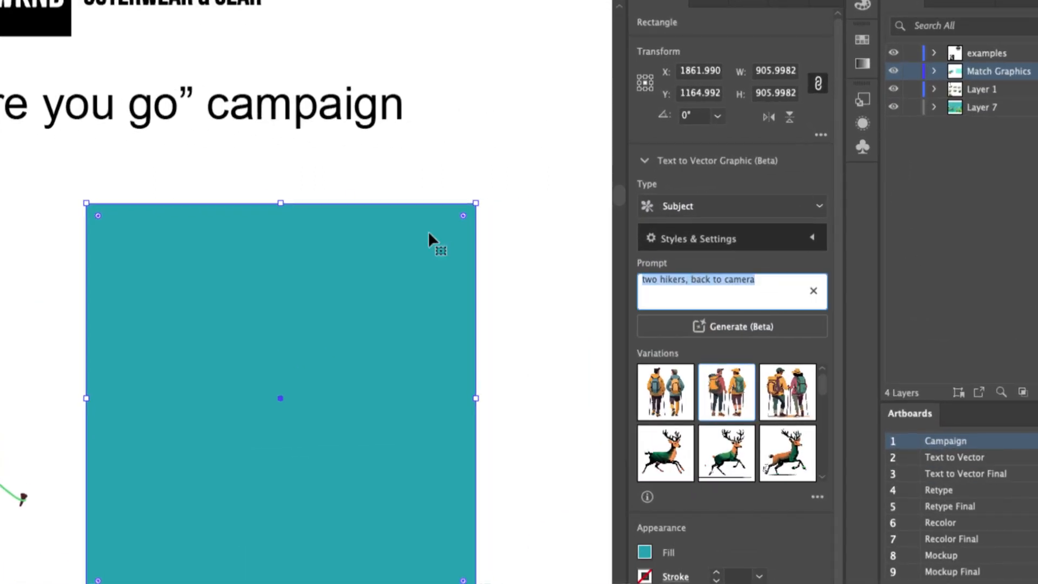
type("t")
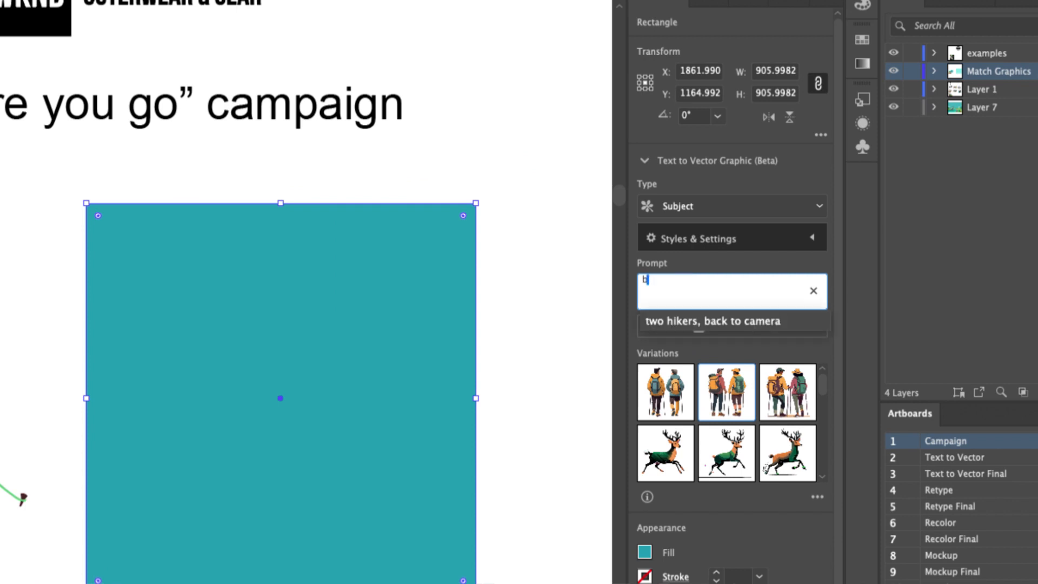
type("ron")
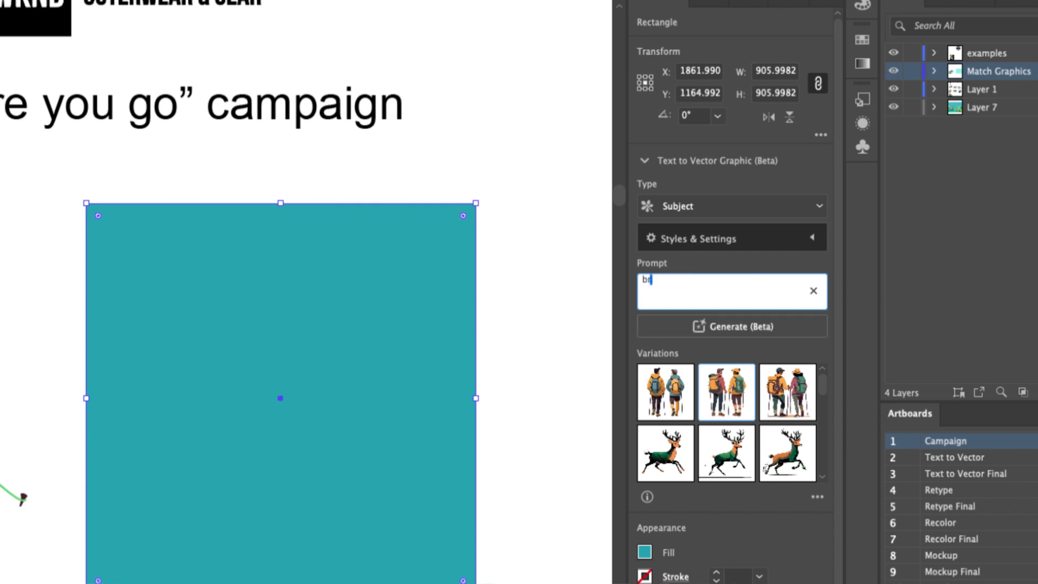
type("tosaurus")
key("Return")
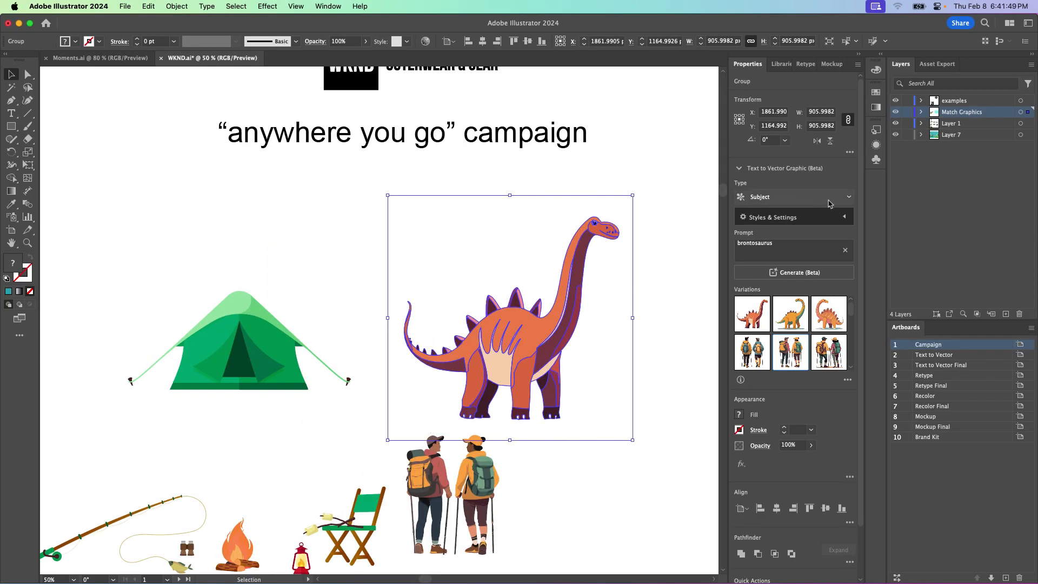
Step: Expand Styles & Settings for Text to Vector Graphic and delete the orange brontosaurus from the artboard
left_click(830, 203)
left_click(834, 195)
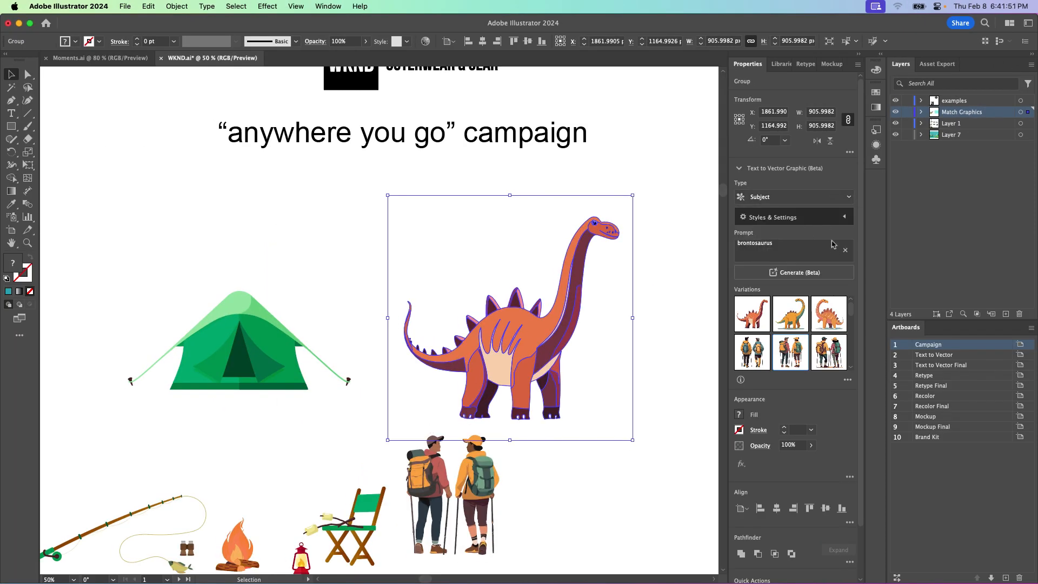
left_click(844, 217)
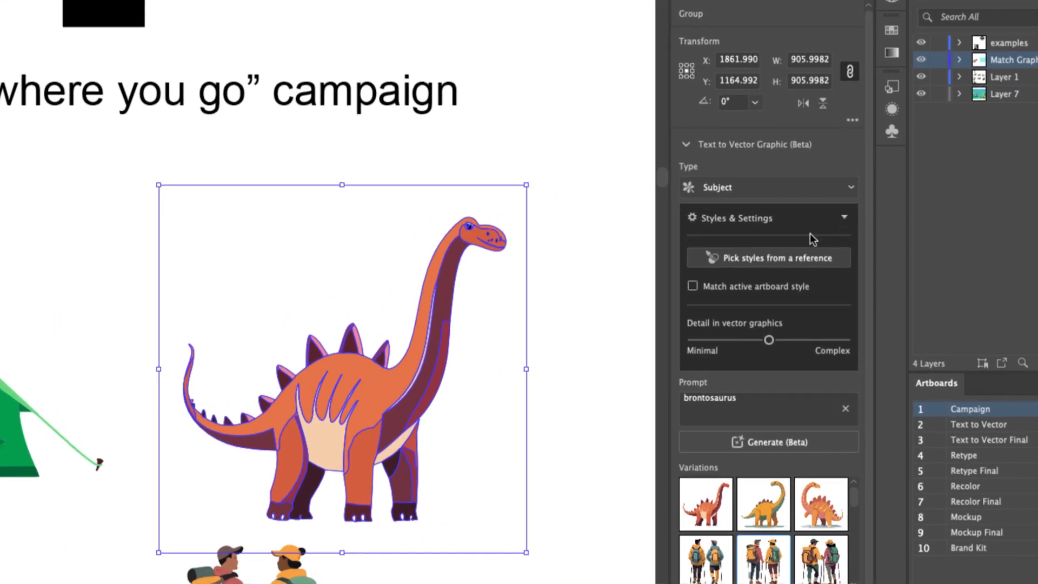
key("Delete")
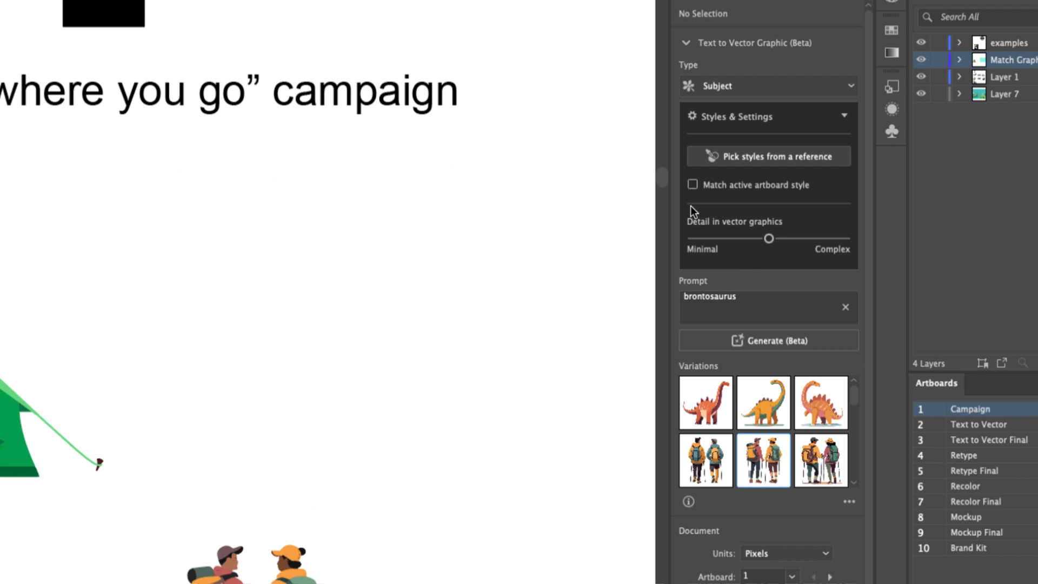
Step: Pick the green tent as the style reference and generate the brontosaurus again
left_click(693, 185)
left_click(718, 155)
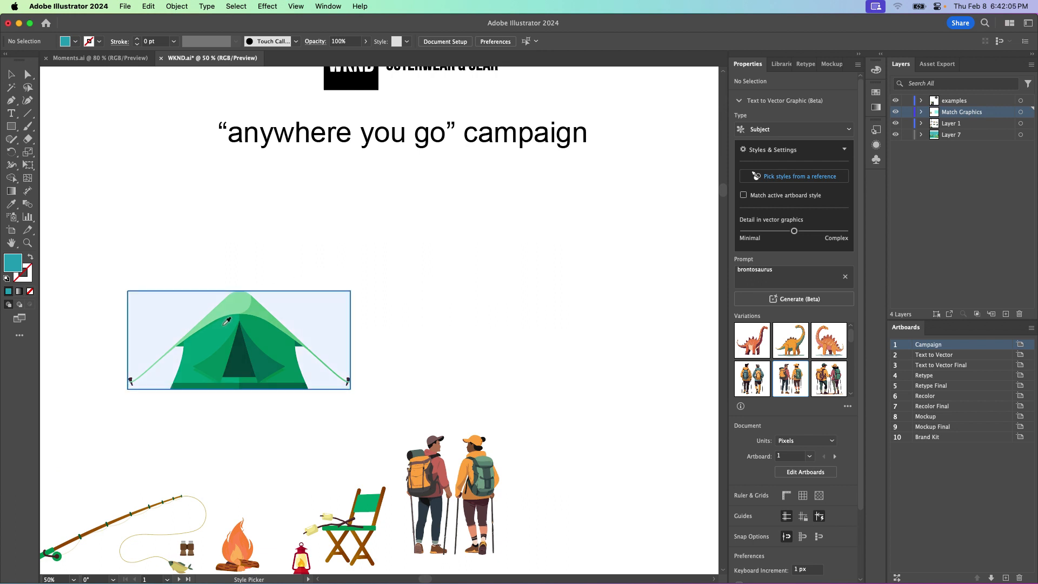
left_click(225, 323)
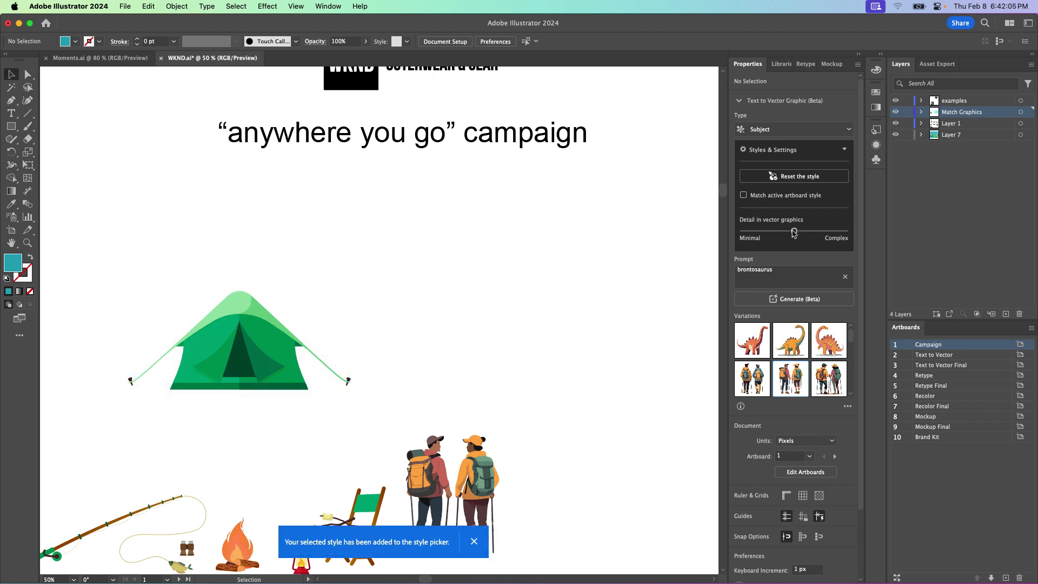
left_click(806, 300)
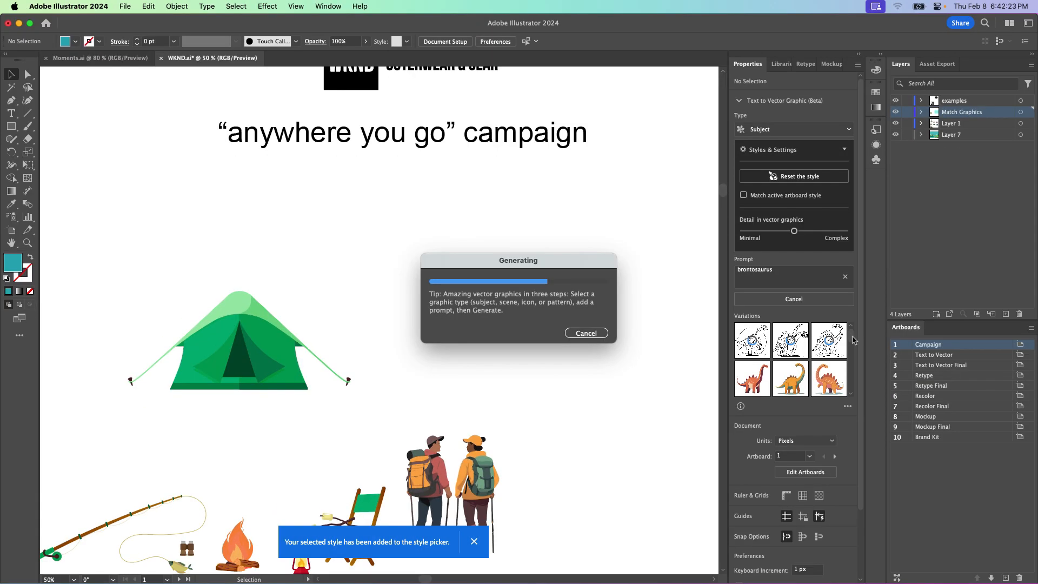
Step: Enlarge the green brontosaurus to about 865 px and place it beside the tent, above the hikers
left_click_drag(388, 331, 465, 341)
left_click_drag(527, 262, 695, 167)
left_click_drag(508, 274, 508, 303)
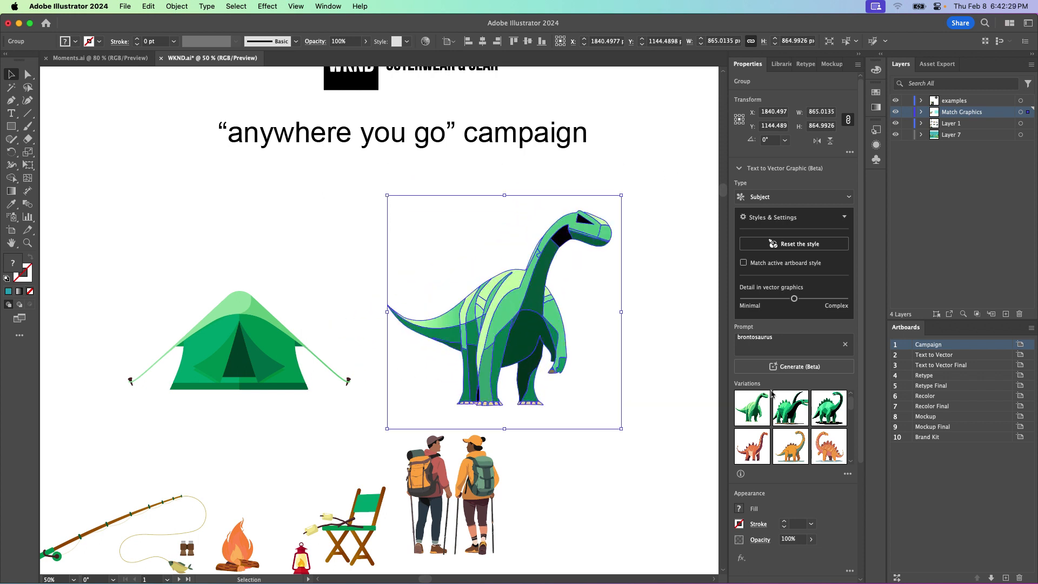
Step: Apply the third green brontosaurus variation, enlarge it to about 1001 px, and shift it slightly beside the tent
left_click(789, 412)
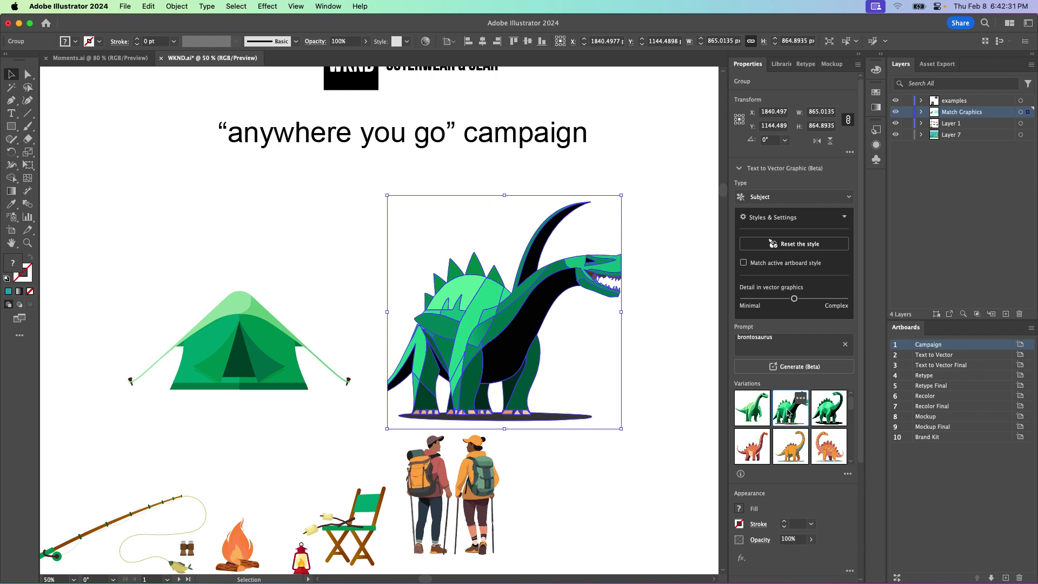
left_click(822, 414)
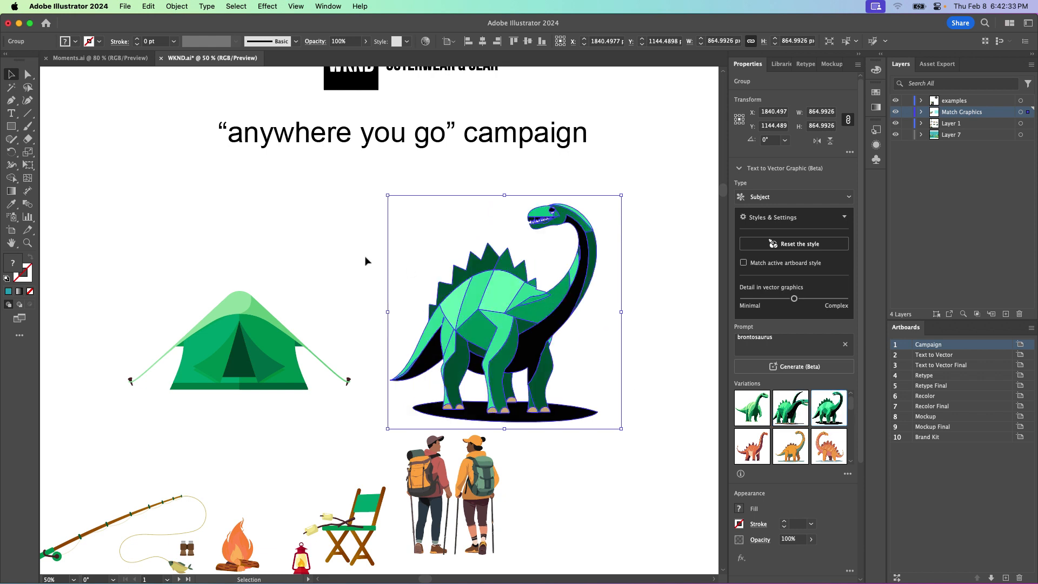
left_click_drag(390, 197, 292, 158)
left_click_drag(446, 279, 451, 292)
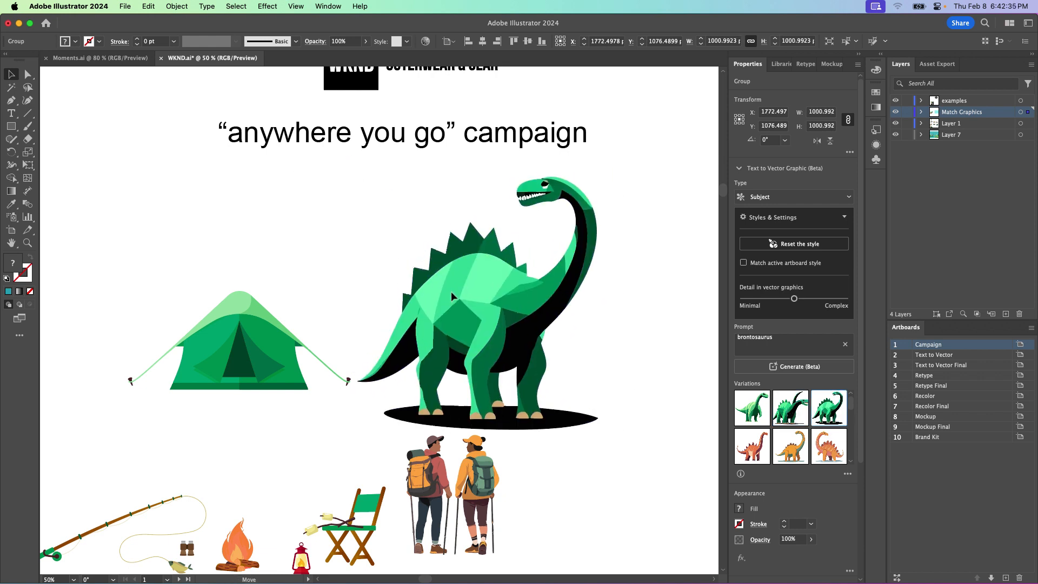
Step: Cut the brontosaurus and paste it in back, reshape its head and neck outward with Puppet Warp, and deselect it
key("super+x")
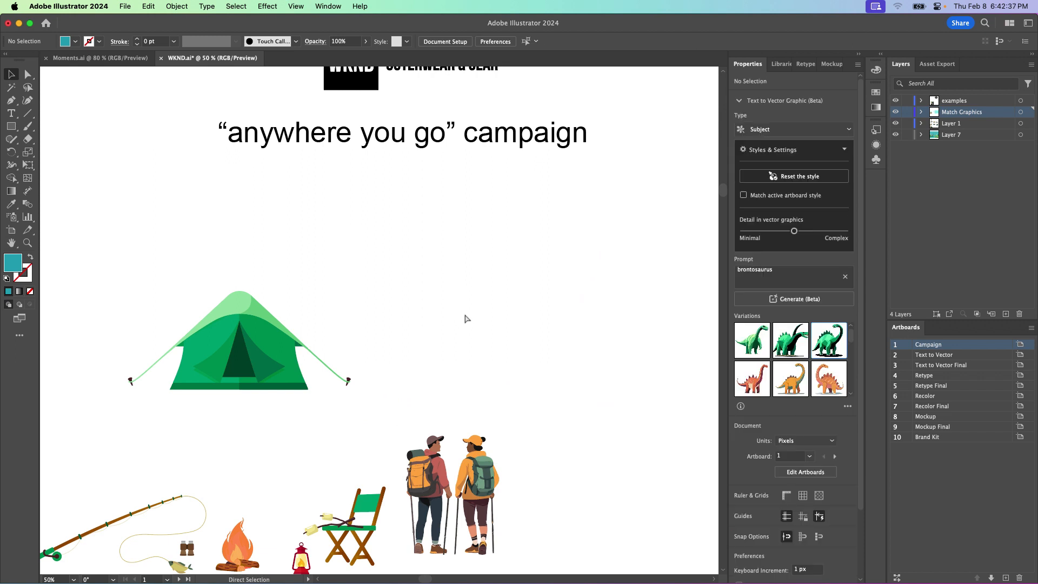
key("super+b")
left_click_drag(28, 152, 62, 181)
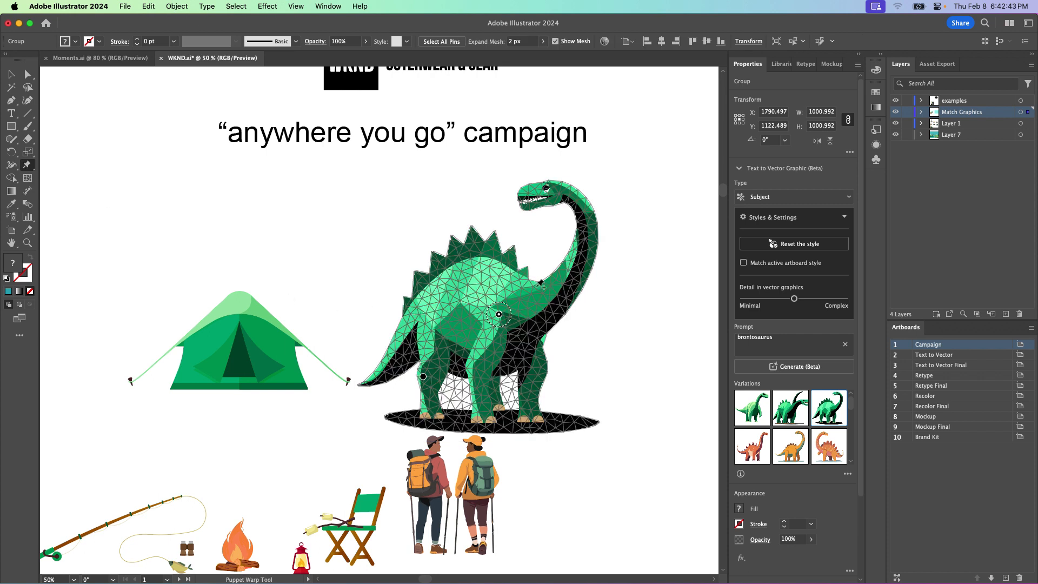
left_click_drag(553, 197, 573, 208)
left_click(11, 74)
left_click(190, 216)
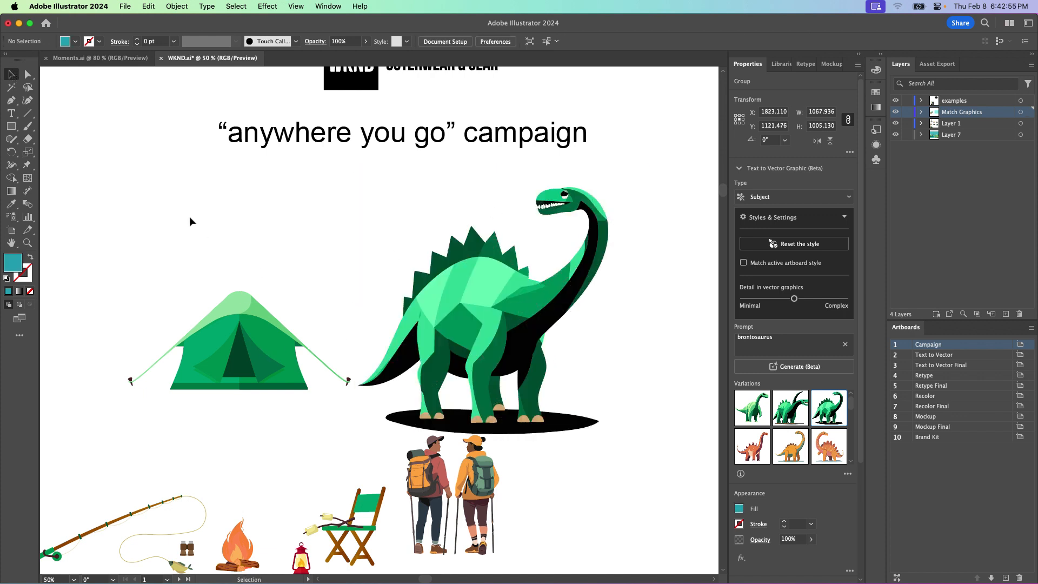
Step: Select the aqua background rectangle on the Text to Vector artboard and set the generated graphic type to Scene
key("super+0")
key("space")
left_click_drag(480, 217, 64, 221)
left_click_drag(592, 230, 201, 216)
left_click(278, 210)
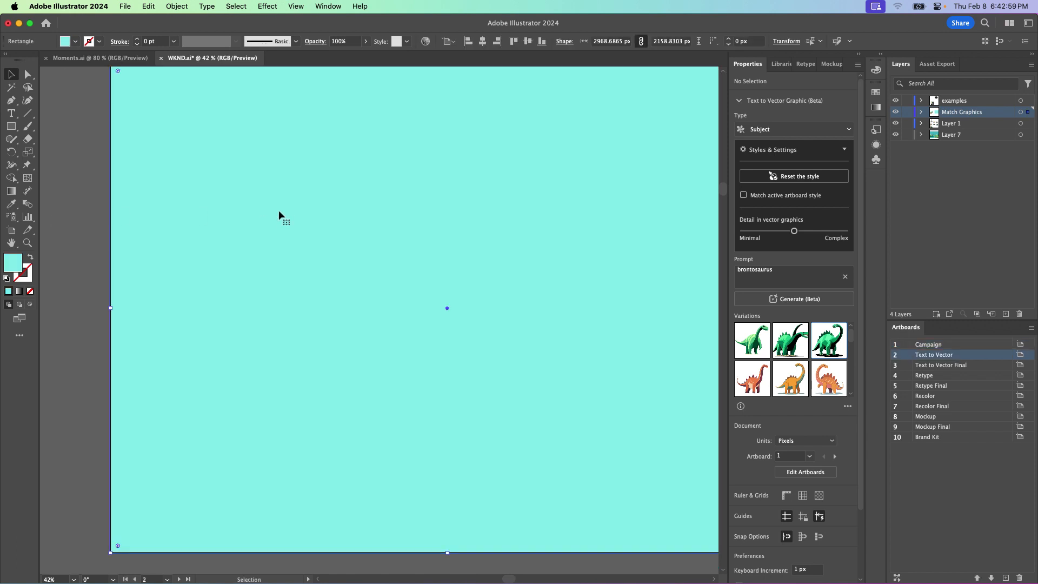
key("space")
left_click_drag(383, 179, 335, 192)
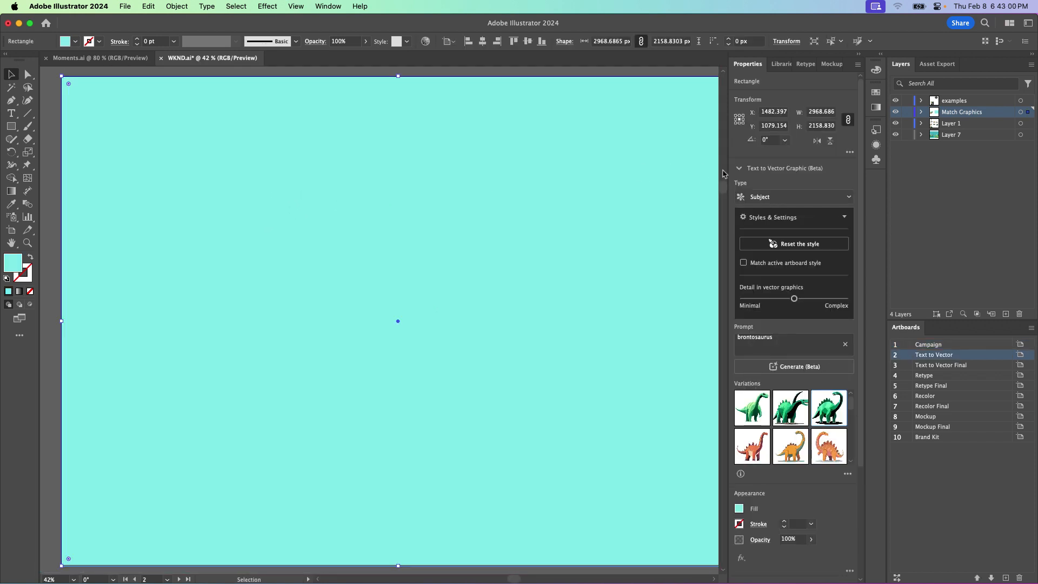
left_click(774, 196)
left_click(794, 238)
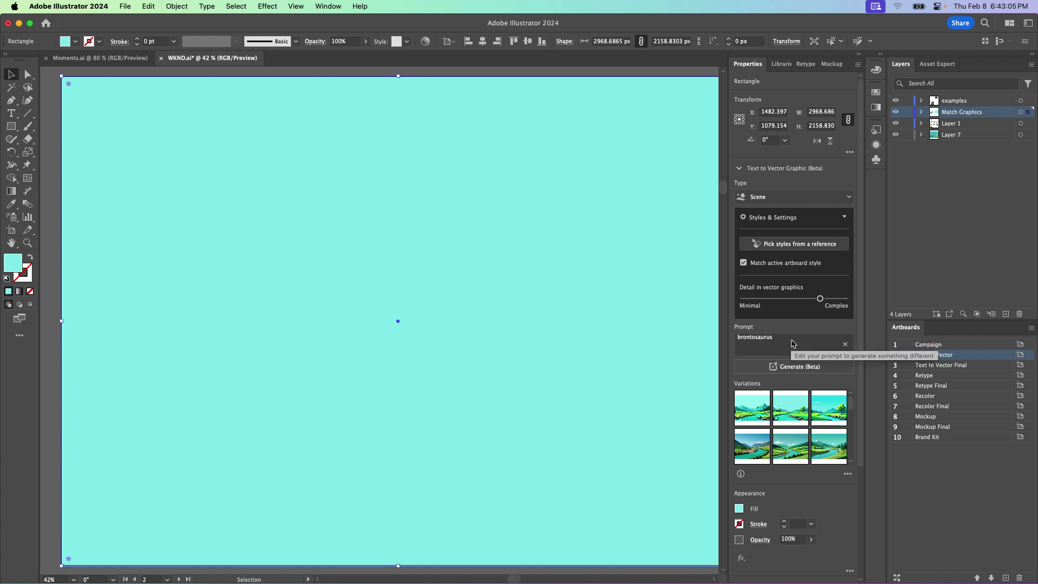
Step: Replace the scene's generation prompt with "valley"
double_click(772, 341)
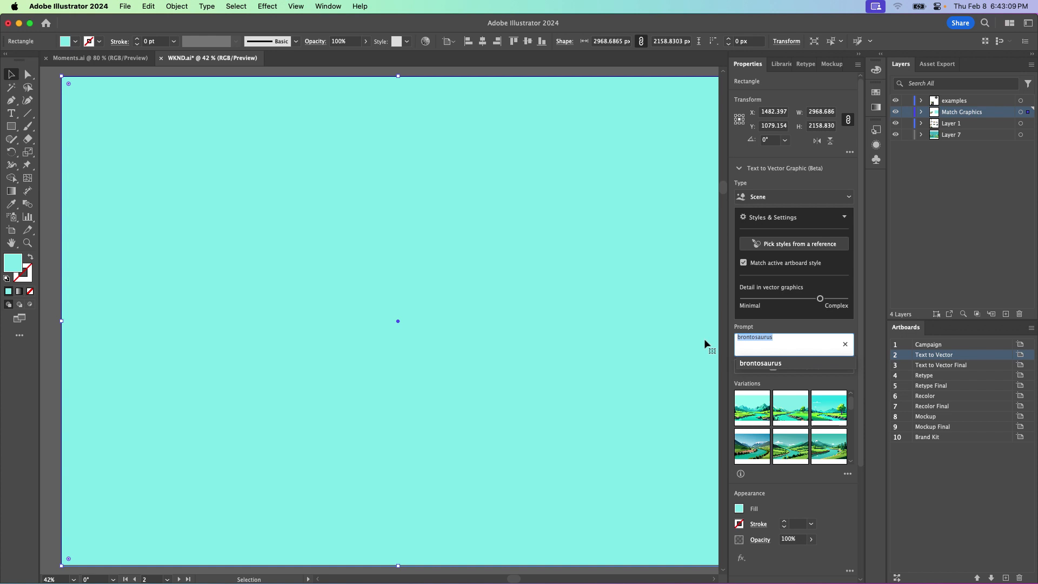
type("va")
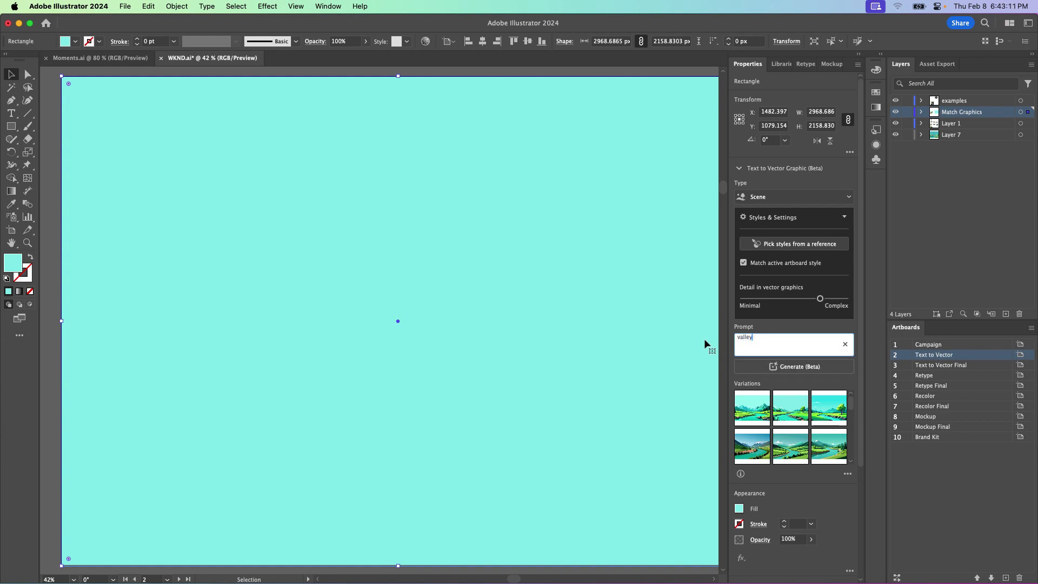
type("lley")
Step: Move the brontosaurus from the Campaign artboard onto the aqua Text to Vector background, and shift the hikers away from the camping chair
key("super+minus")
key("super+minus")
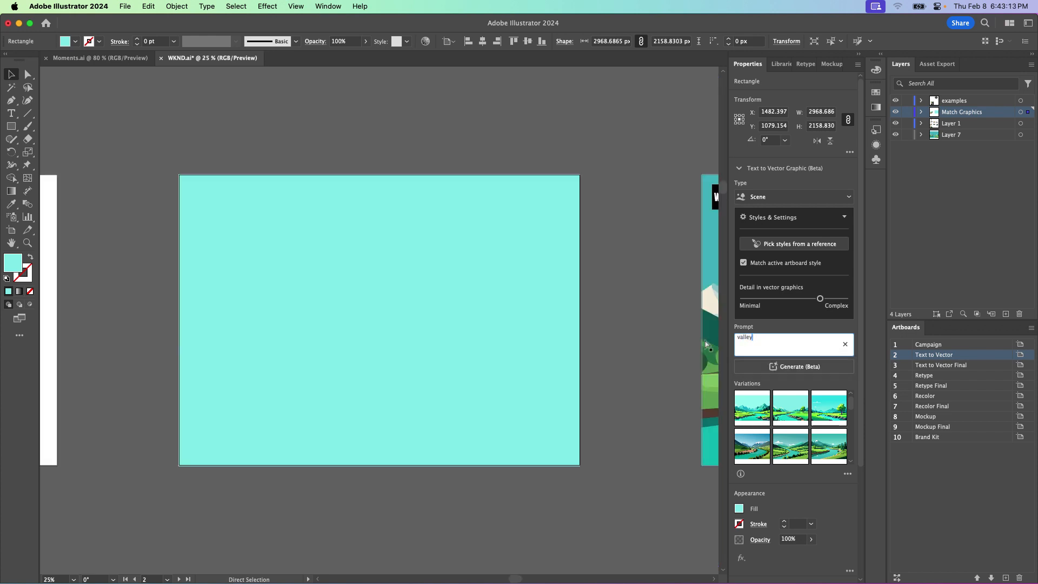
left_click_drag(159, 291, 416, 308)
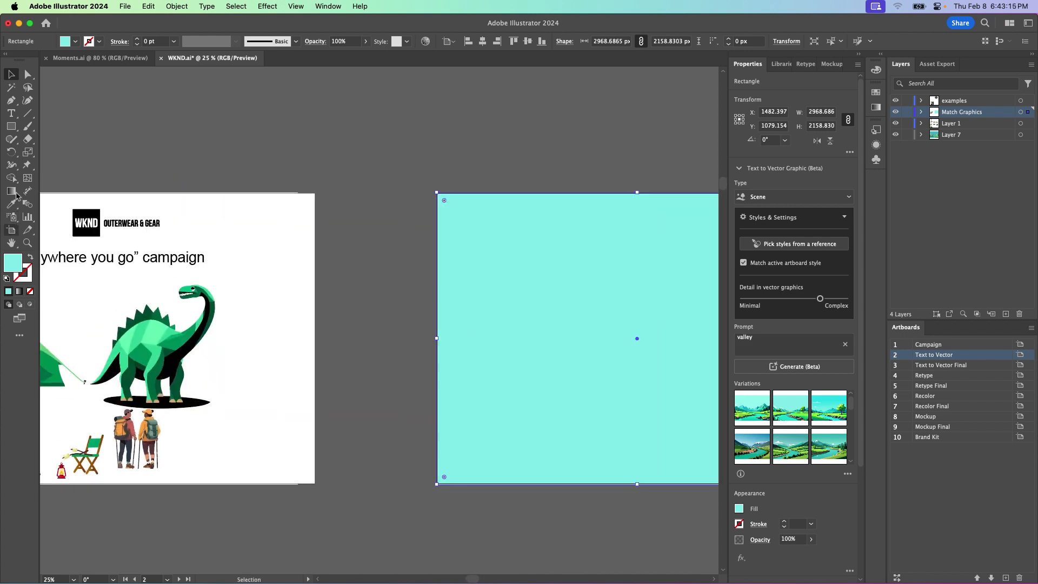
left_click_drag(181, 349, 597, 348)
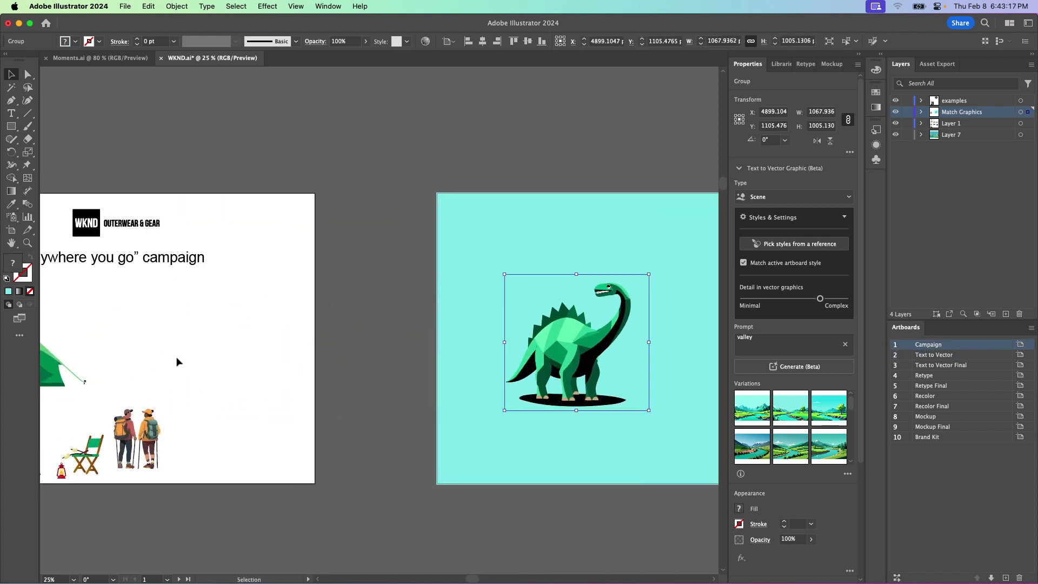
left_click_drag(119, 434, 198, 421)
left_click_drag(131, 381, 336, 352)
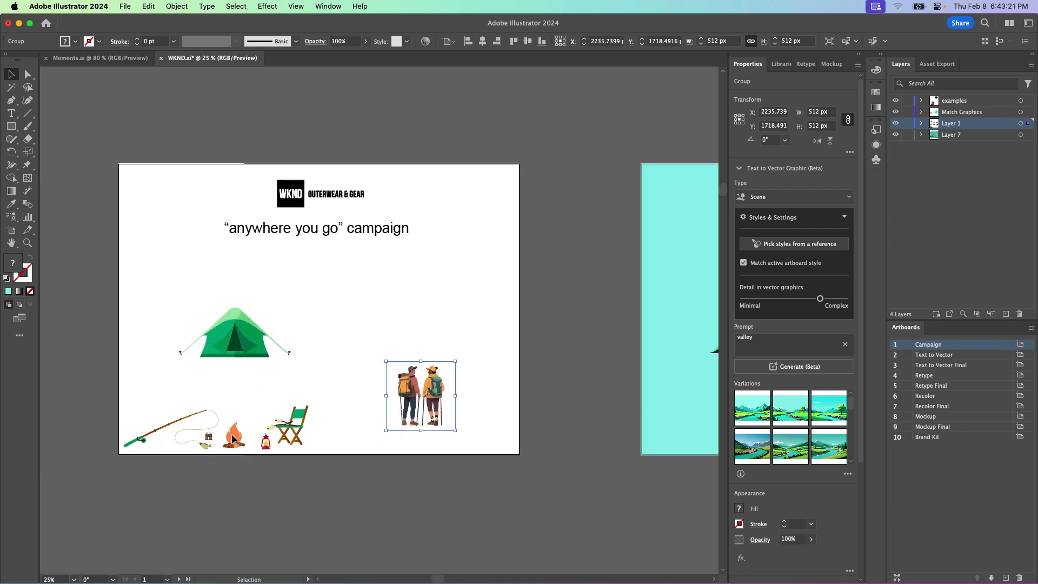
Step: Cut the tent and campfire from the Campaign artboard and paste them onto the aqua background, overlapping the brontosaurus's tail side
left_click(231, 433)
left_click(232, 329, "shift")
key("Delete")
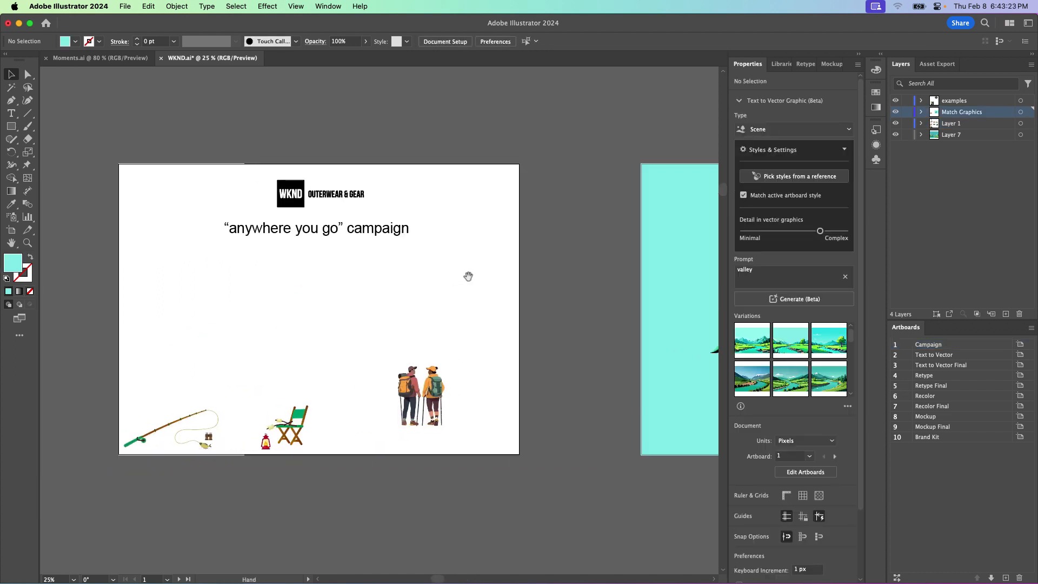
scroll(120, 285, "right", 10)
left_click(271, 265)
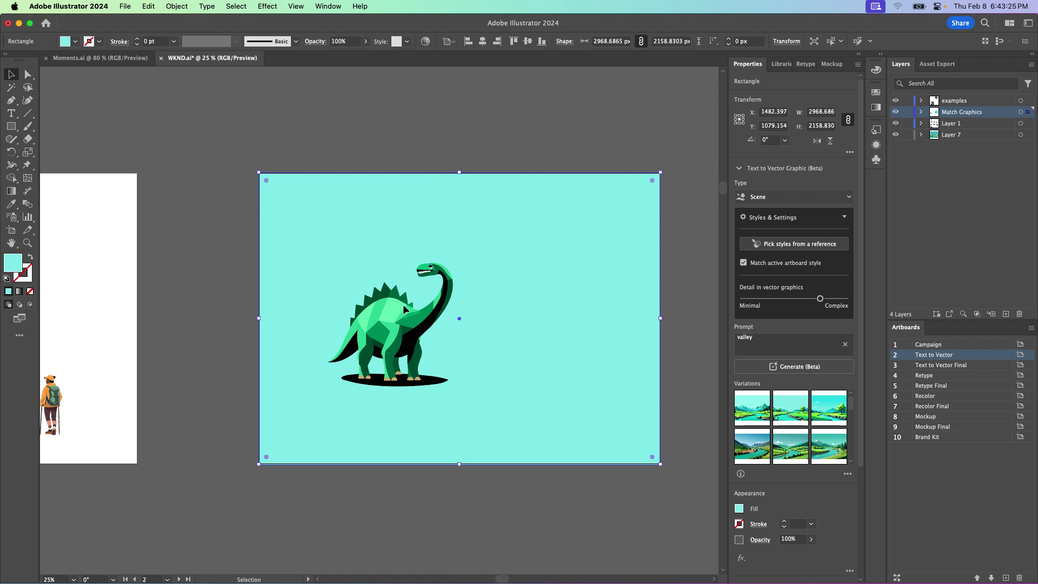
key("ctrl+v")
left_click_drag(372, 310, 341, 320)
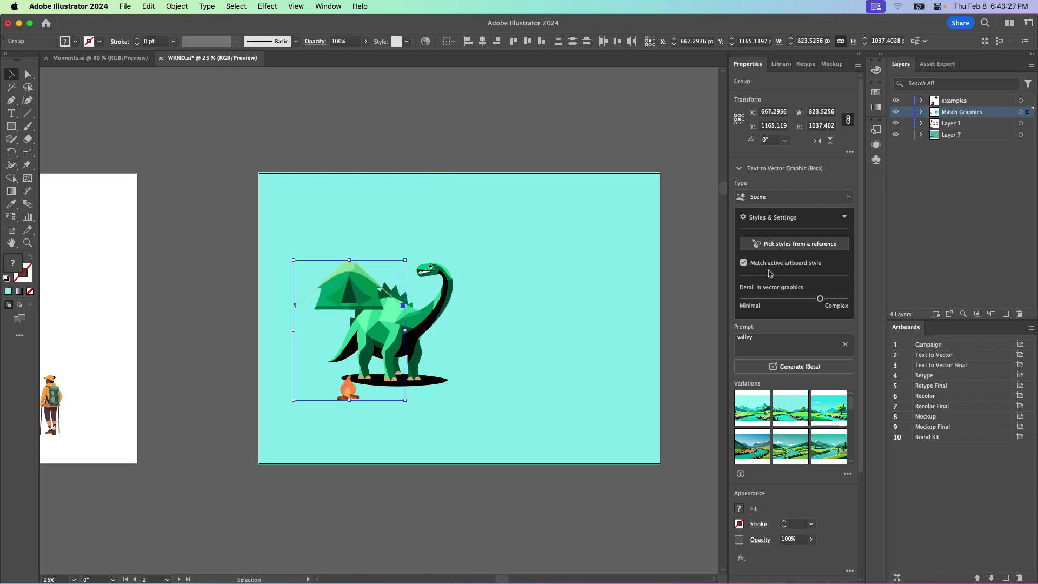
Step: Generate a valley scene from the selected tent and campfire, move it in front of the brontosaurus's head side, and apply the second variation
left_click(790, 369)
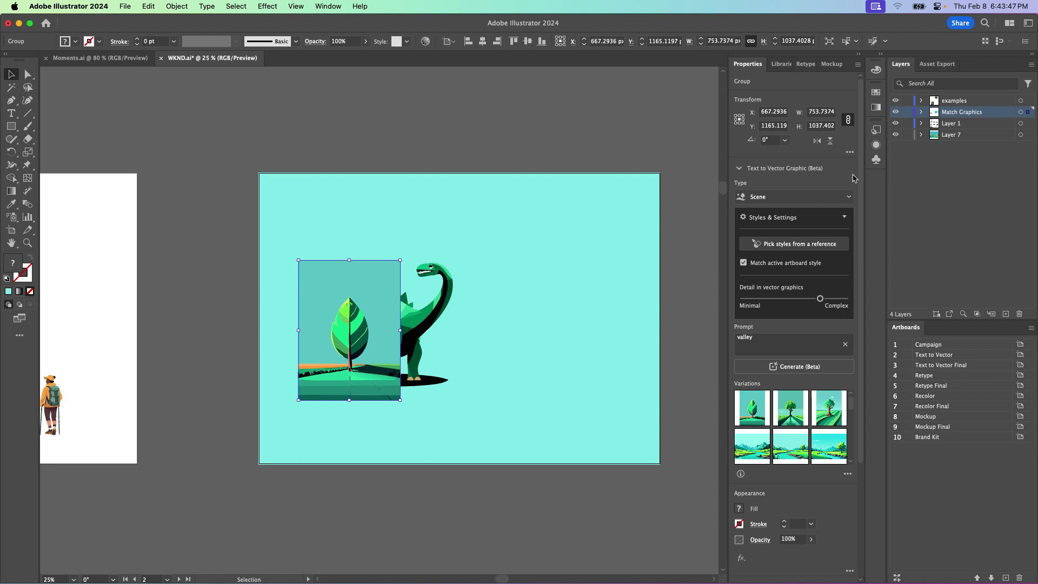
left_click_drag(373, 292, 550, 306)
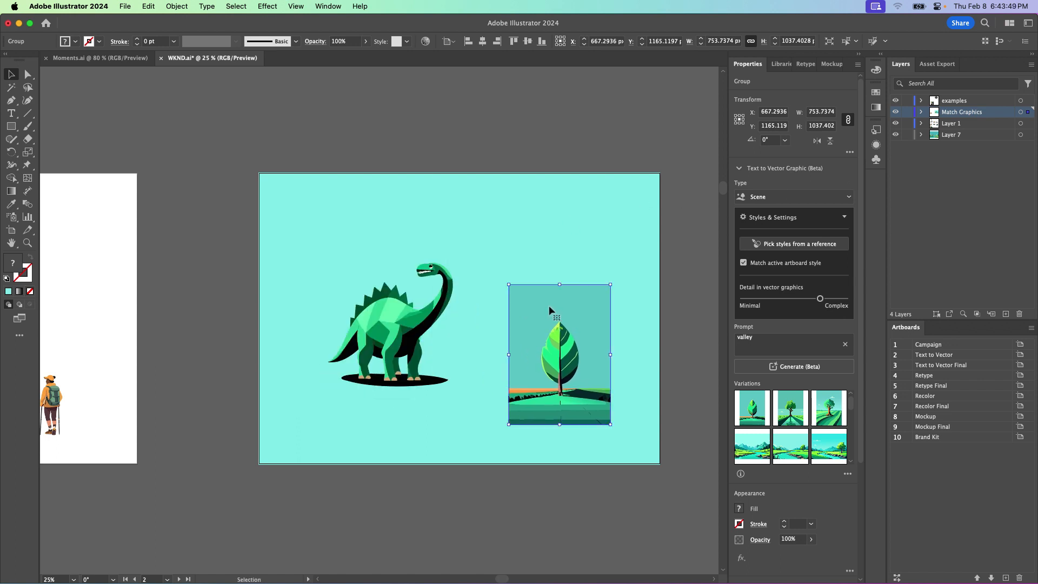
left_click(787, 414)
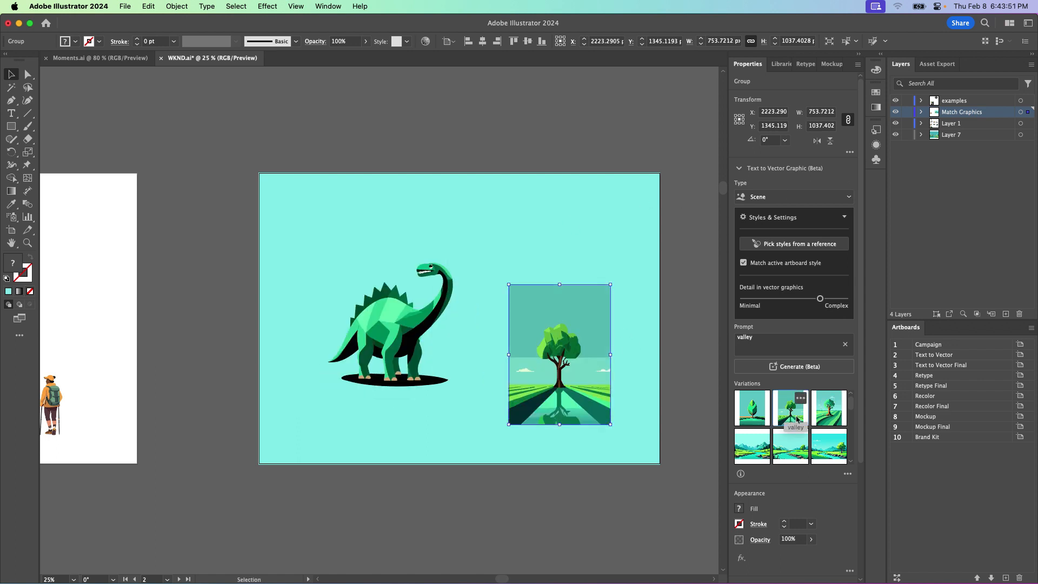
key("super+equal")
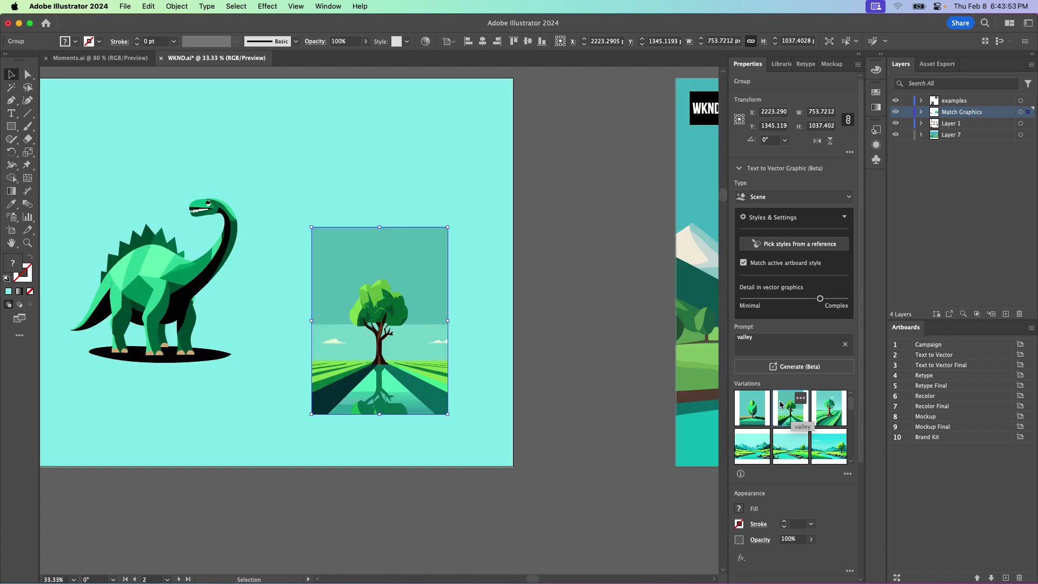
left_click_drag(378, 223, 514, 270)
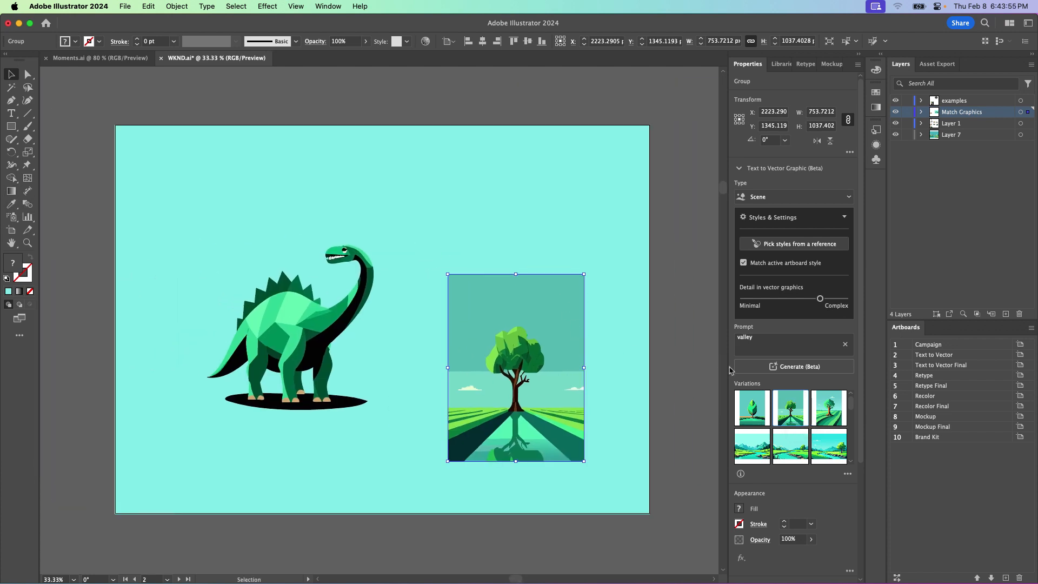
Step: Apply the first "sunny valley, with a stream and mountains" variation, enlarge it to about 2522 px wide, and centre it on the artboard
left_click(756, 453)
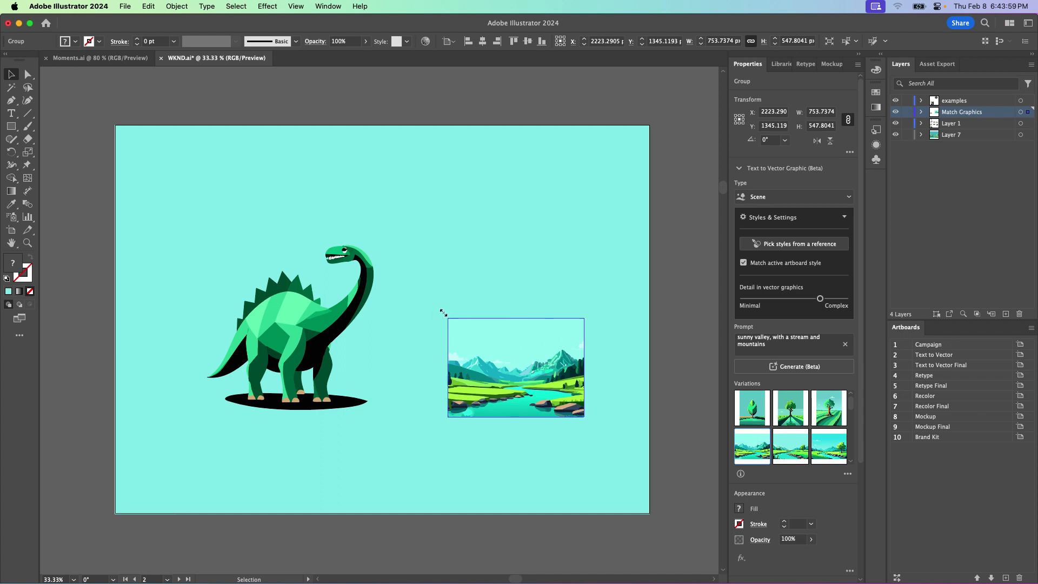
left_click_drag(448, 317, 130, 87)
left_click_drag(209, 202, 213, 286)
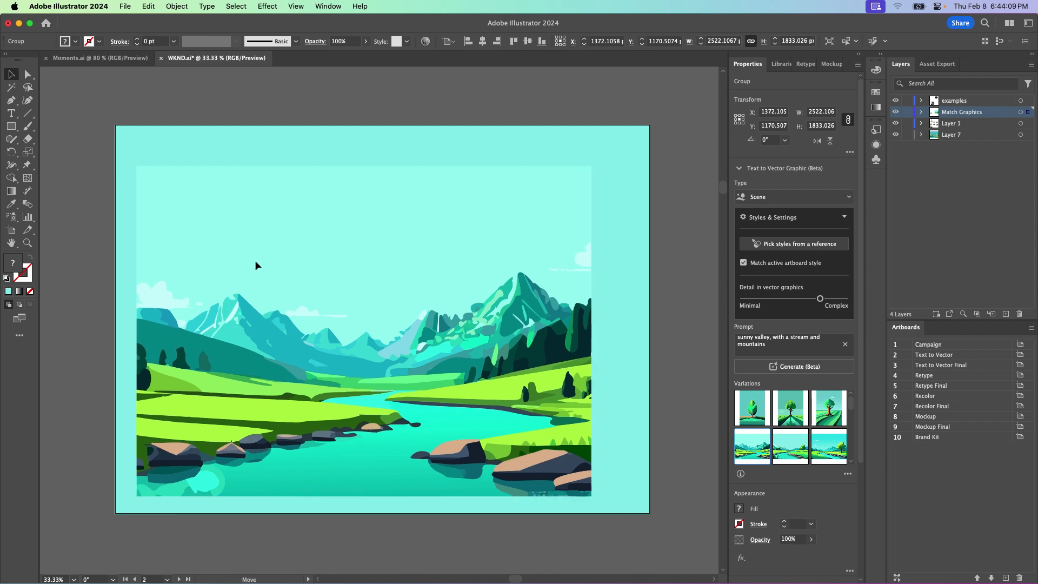
left_click_drag(275, 258, 272, 261)
Step: Put the valley scene behind the brontosaurus, removing the aqua background rectangle, and shift the brontosaurus slightly on the grassy riverbank
key("Delete")
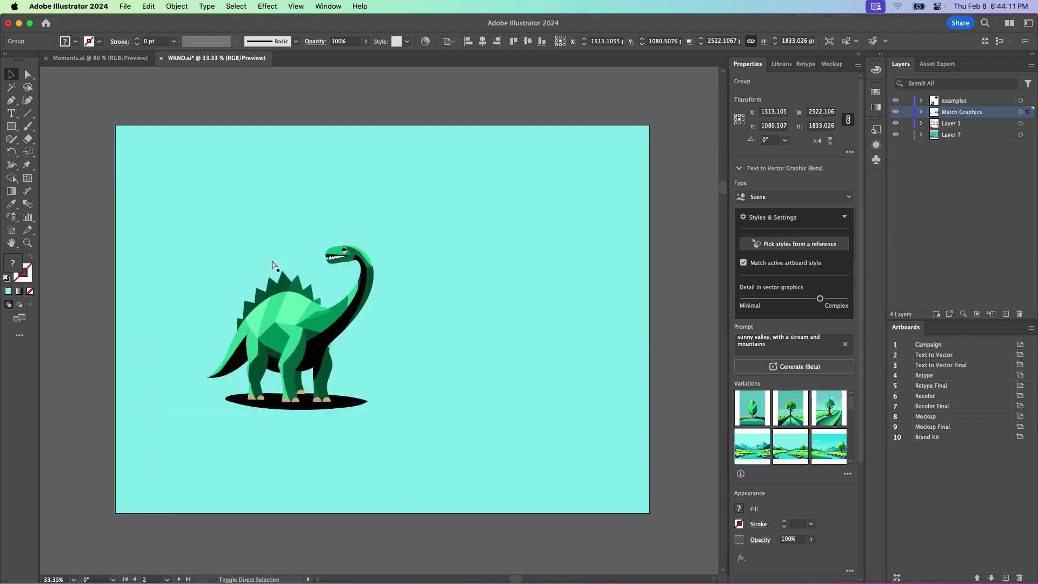
left_click(138, 185)
key("Delete")
left_click_drag(293, 345, 272, 339)
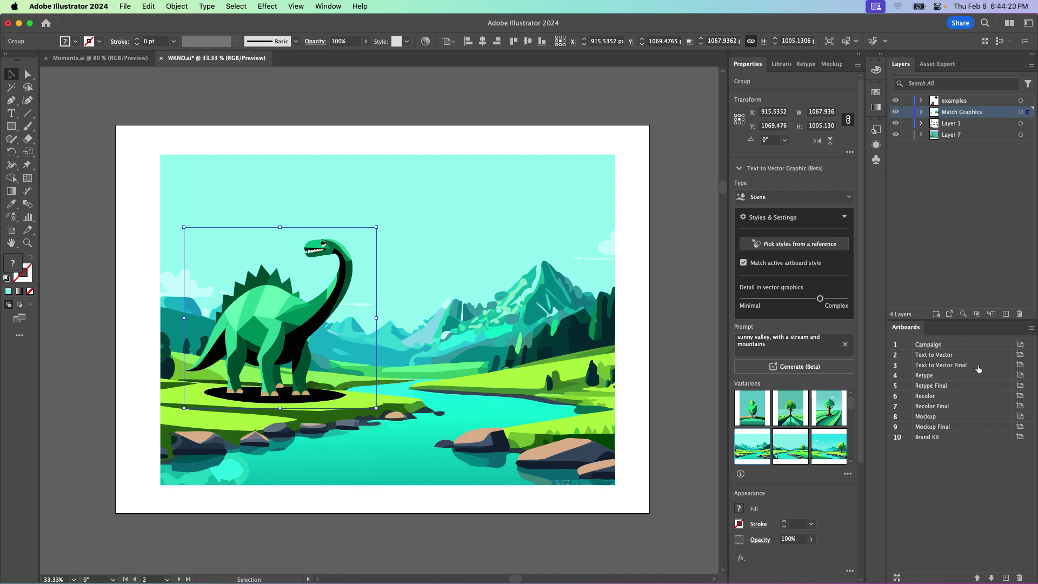
Step: View the Retype artboard's sample lettering and compare it with the finished lettering on the Retype Final artboard
left_click(972, 377)
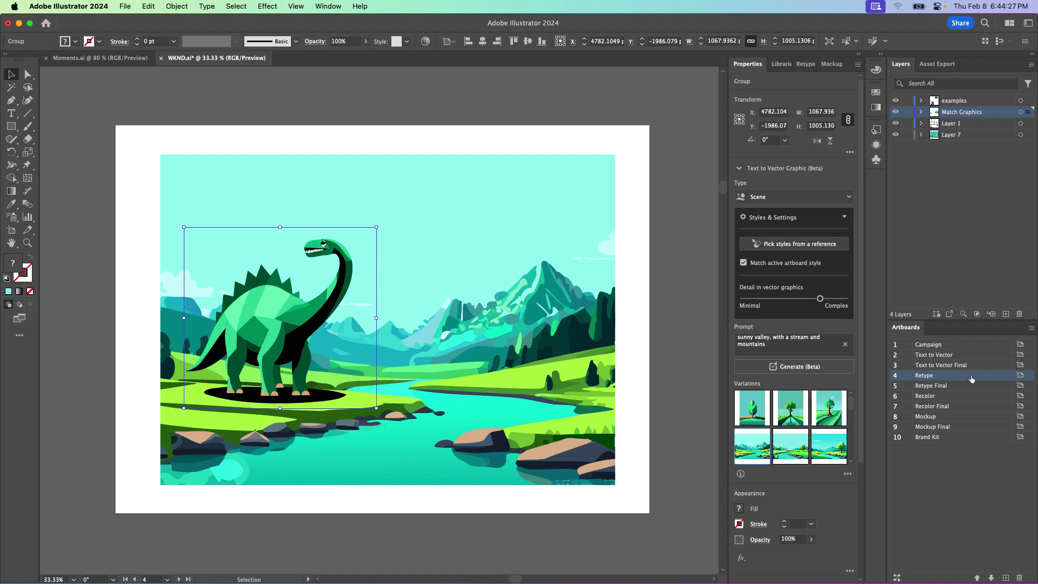
double_click(971, 378)
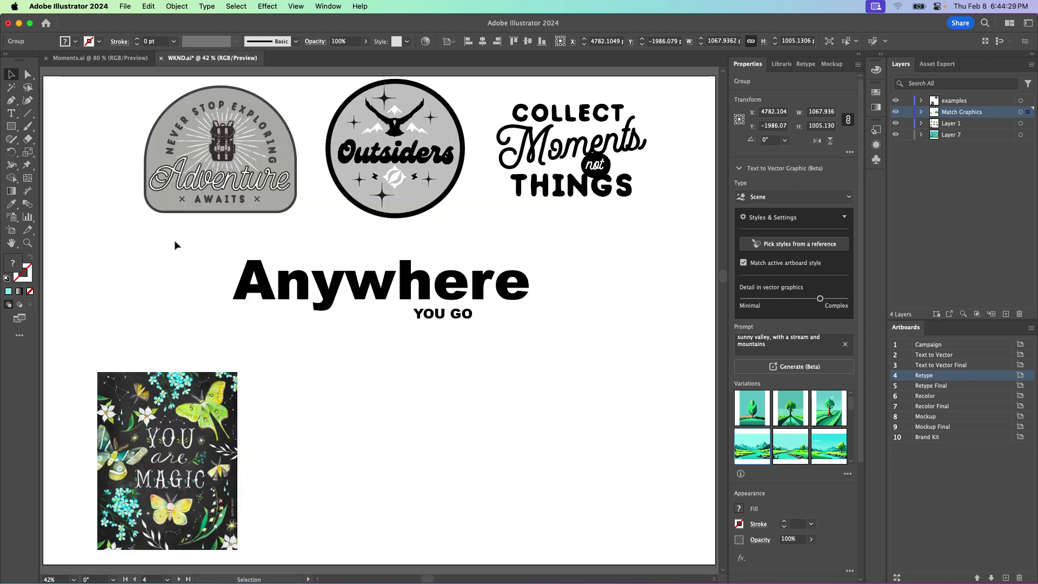
key("super+equal")
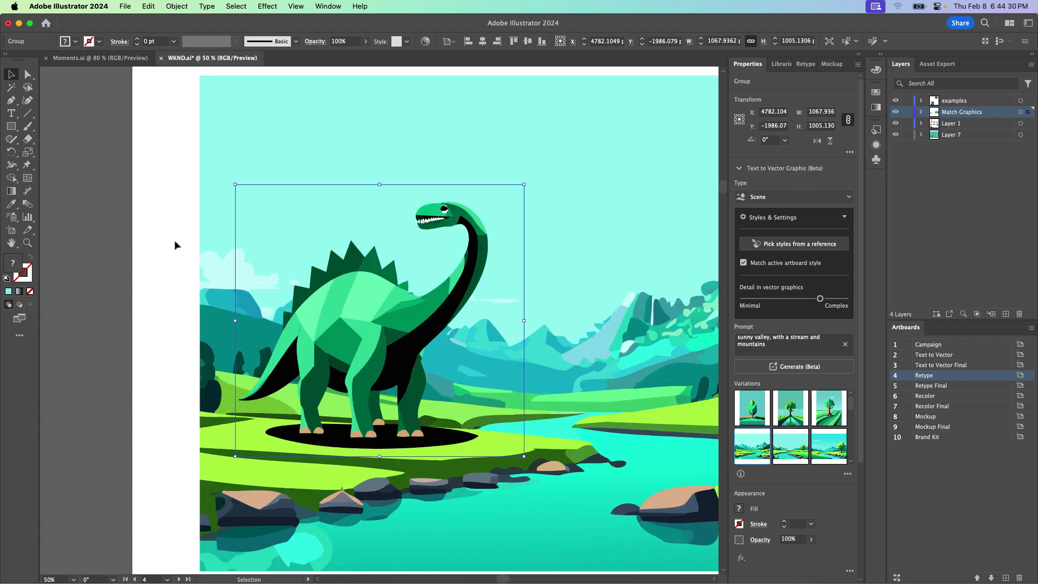
double_click(960, 387)
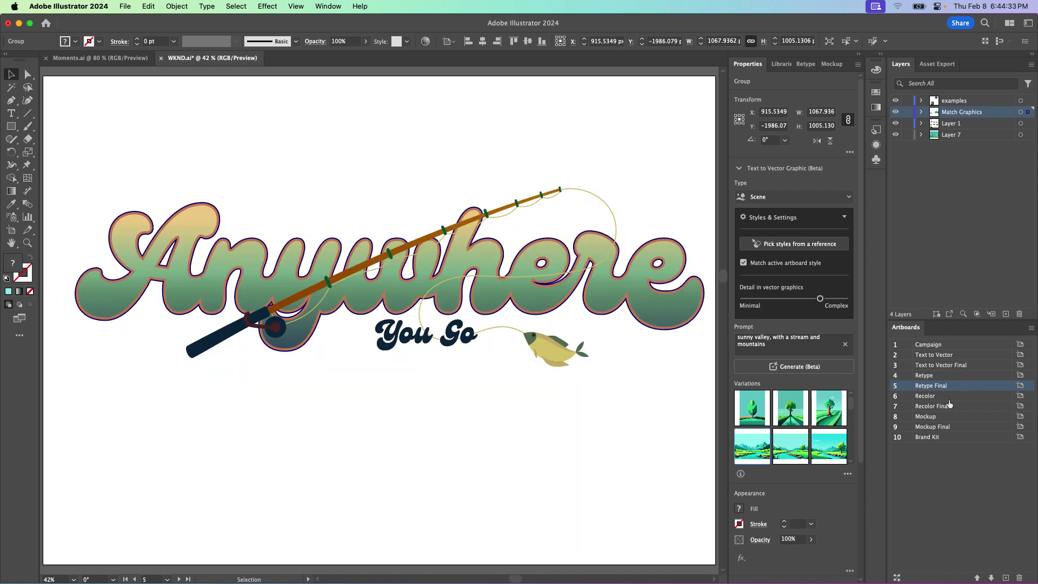
double_click(949, 377)
scroll(187, 321, "up", 2)
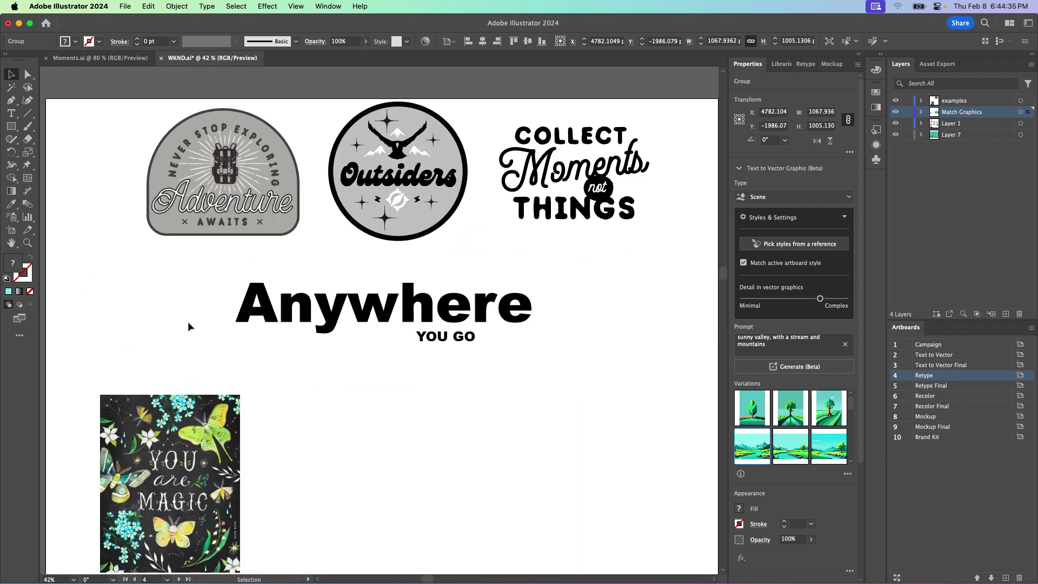
key("super+equal")
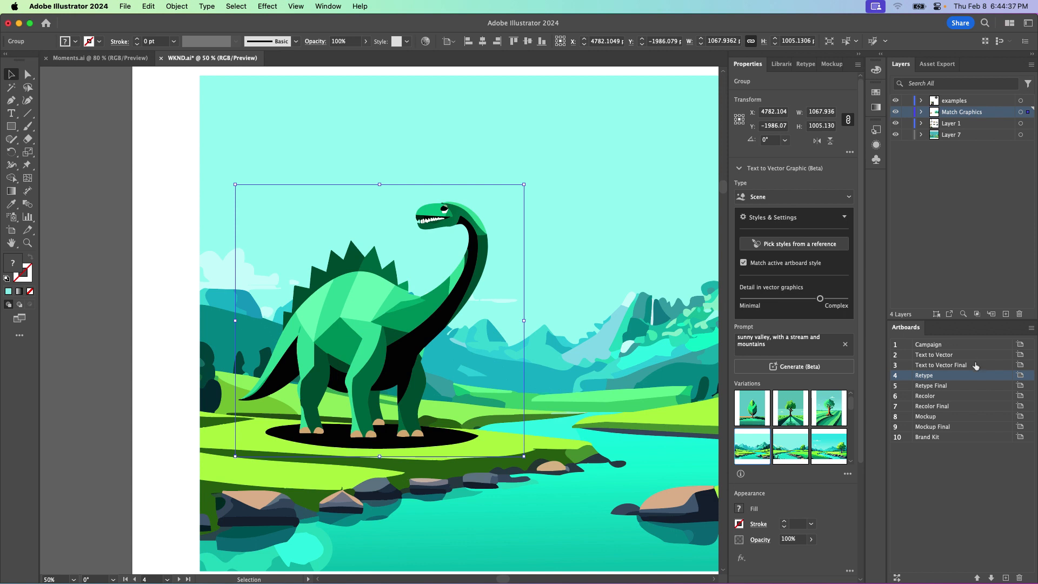
double_click(965, 378)
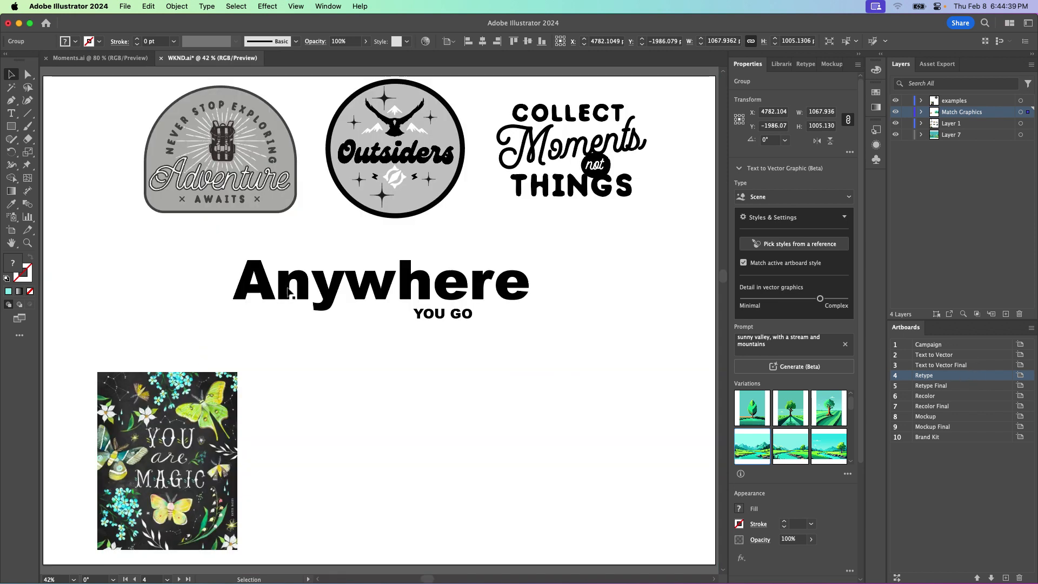
Step: Check the Anywhere heading and the Outsiders badge lettering up close on the Retype artboard, leaving nothing selected
left_click(338, 290)
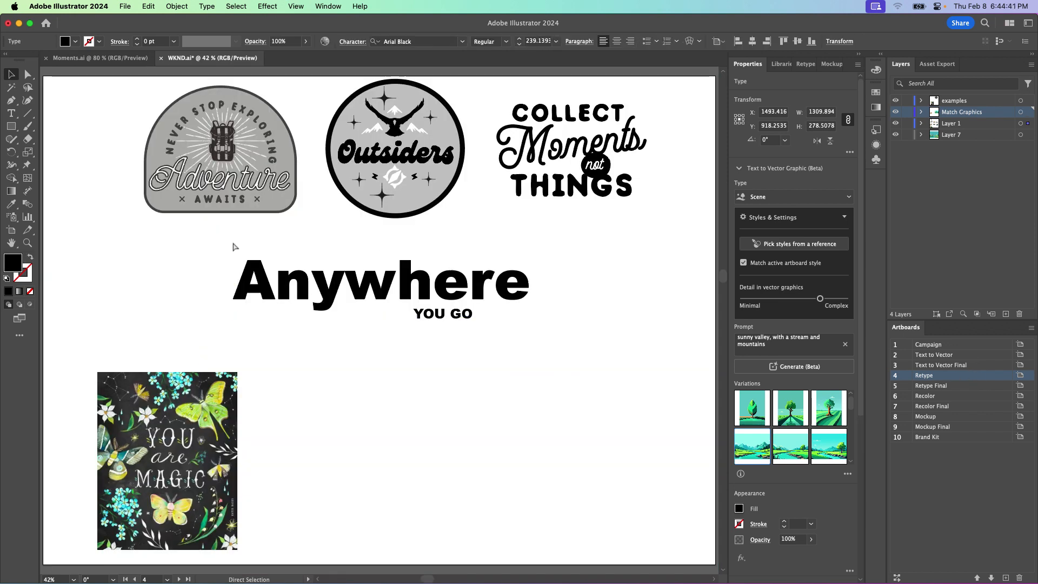
key("super+equal")
key("super+equal")
left_click_drag(341, 255, 295, 339)
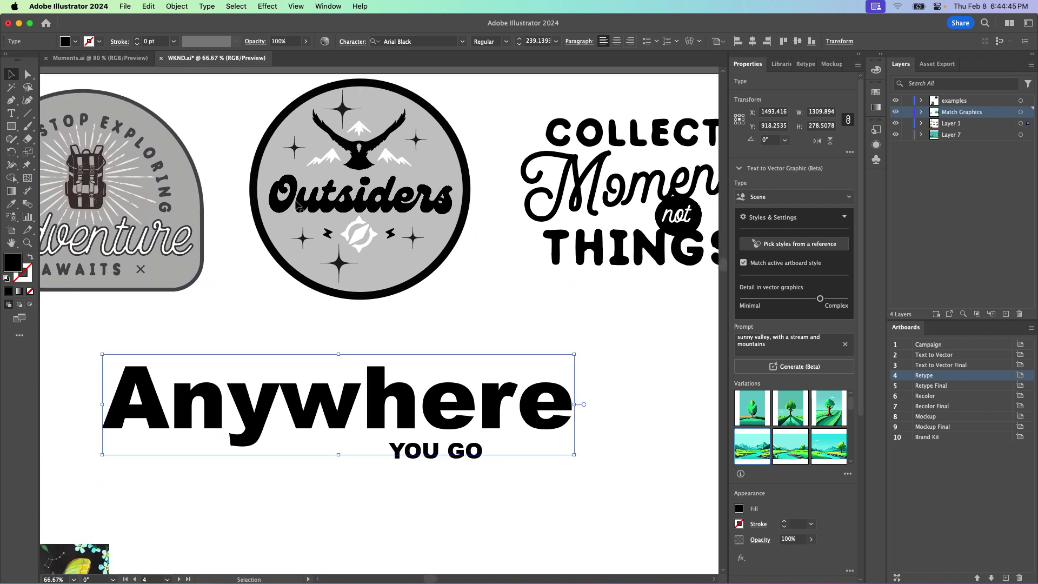
left_click(299, 208)
left_click(202, 157)
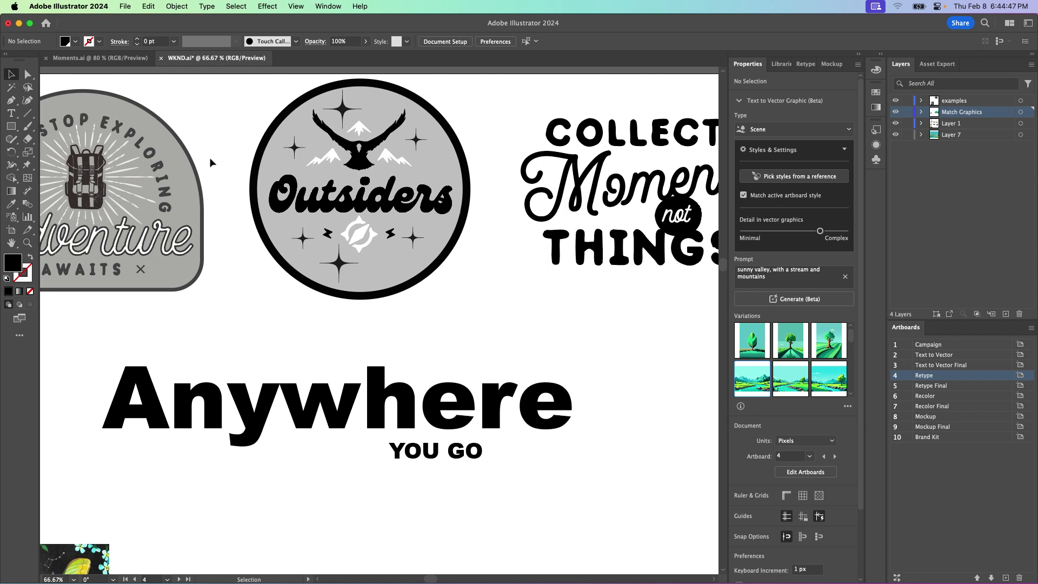
Step: Examine the Outsiders, Collect Moments and Adventure lettering in Outline view, and return to the normal preview
scroll(432, 168, "right", 6)
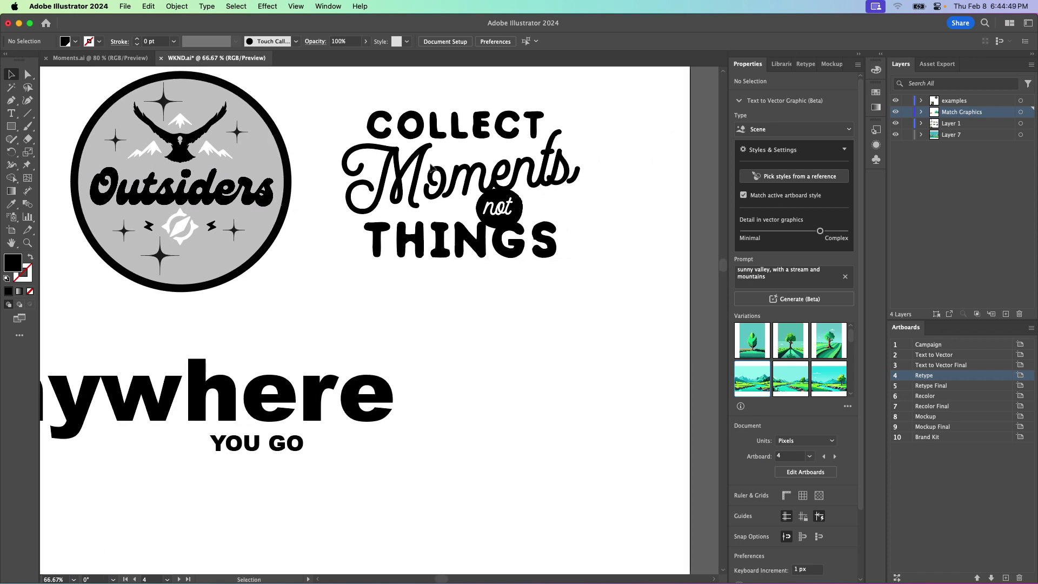
key("ctrl+y")
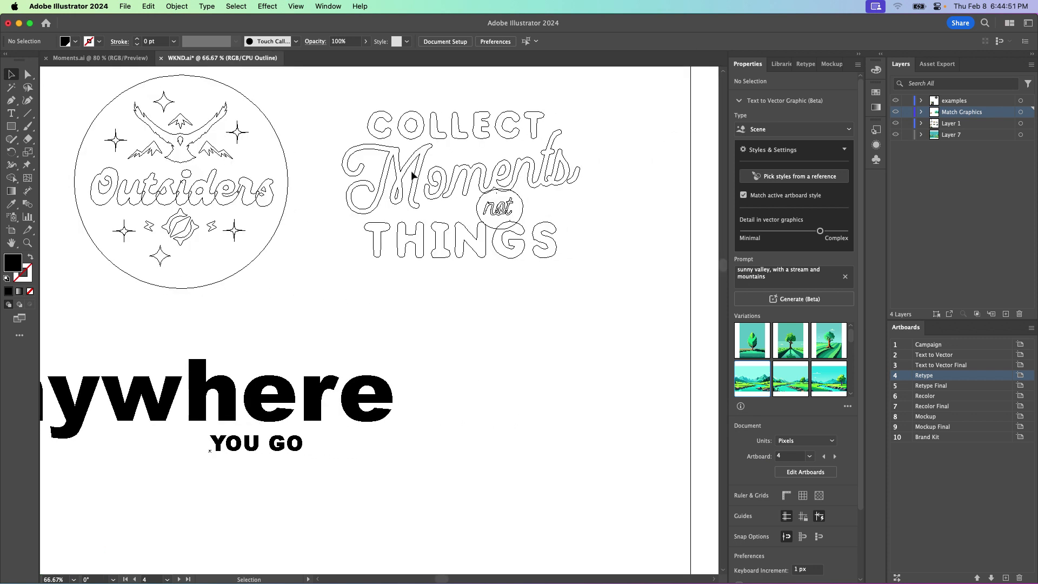
left_click_drag(332, 165, 371, 204)
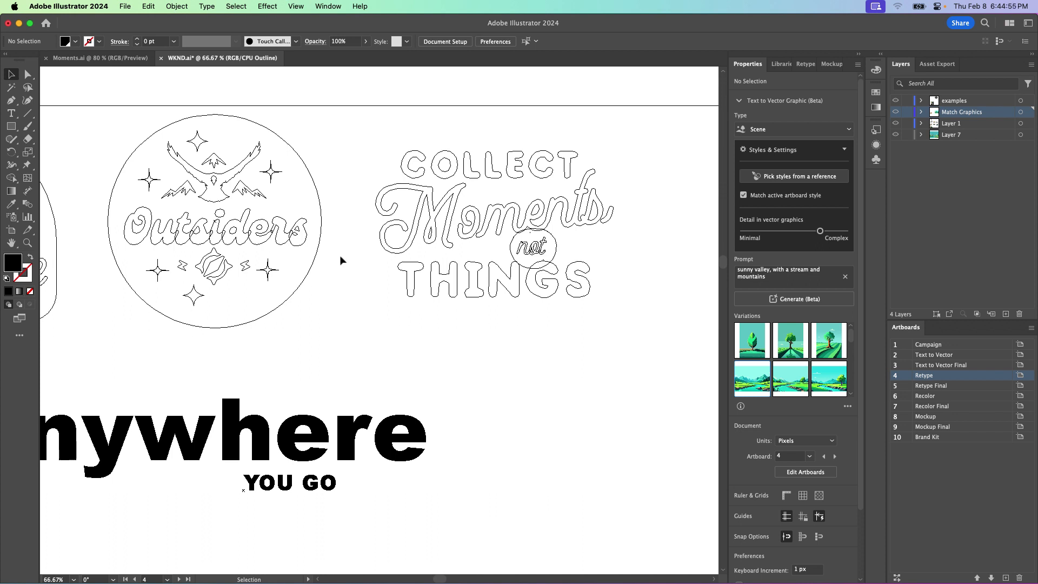
left_click_drag(256, 244, 408, 268)
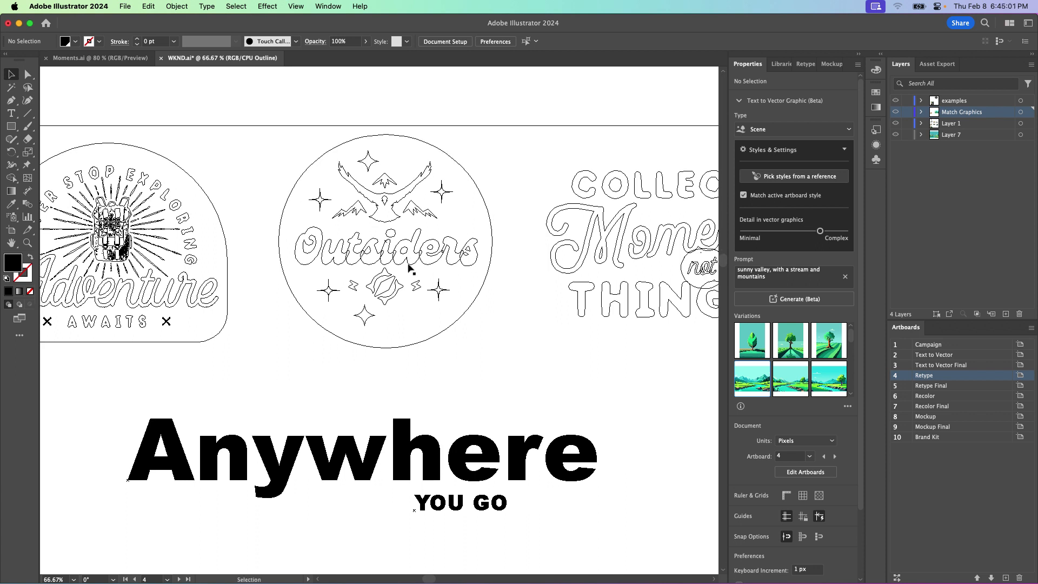
key("super+y")
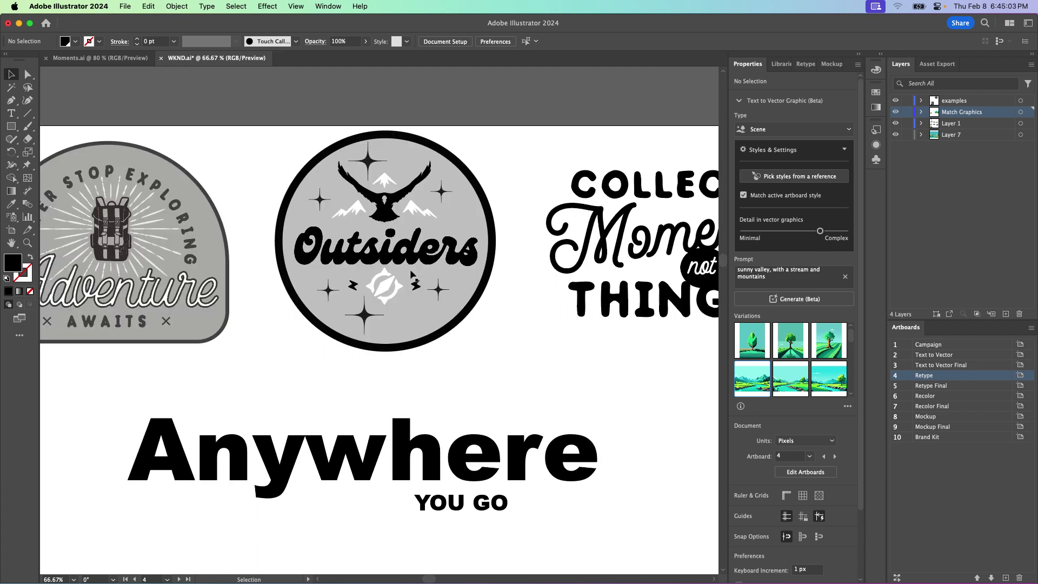
Step: Check the Outsiders badge in Outline view, select its lettering and circle together, and open Retype
left_click(394, 265)
left_click(272, 115)
key("super+y")
key("super+y")
mouse_move(281, 140)
left_mouse_down()
mouse_move(466, 371)
mouse_move(497, 354)
mouse_move(269, 139)
left_mouse_up()
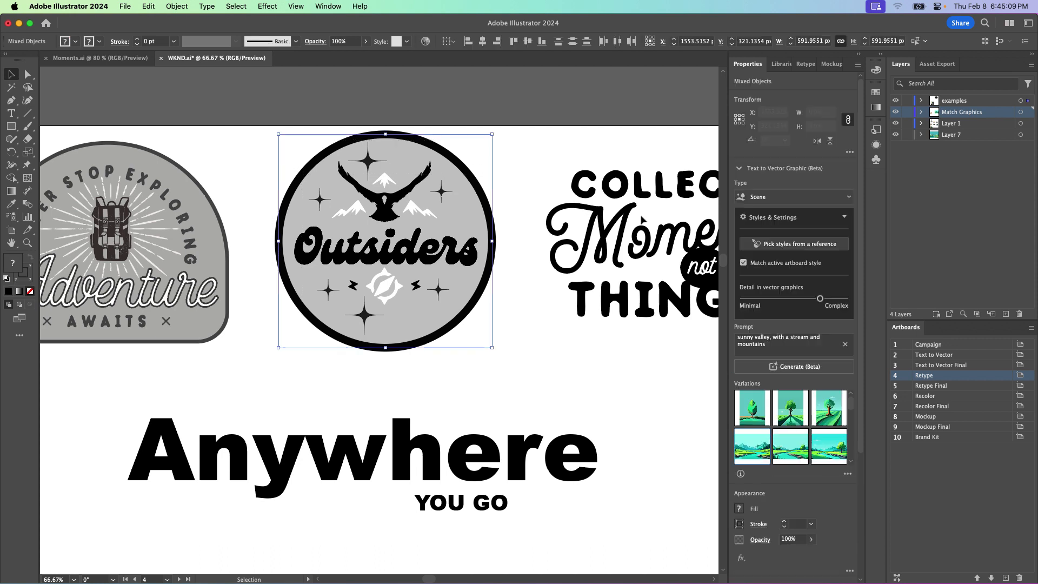
left_click(805, 64)
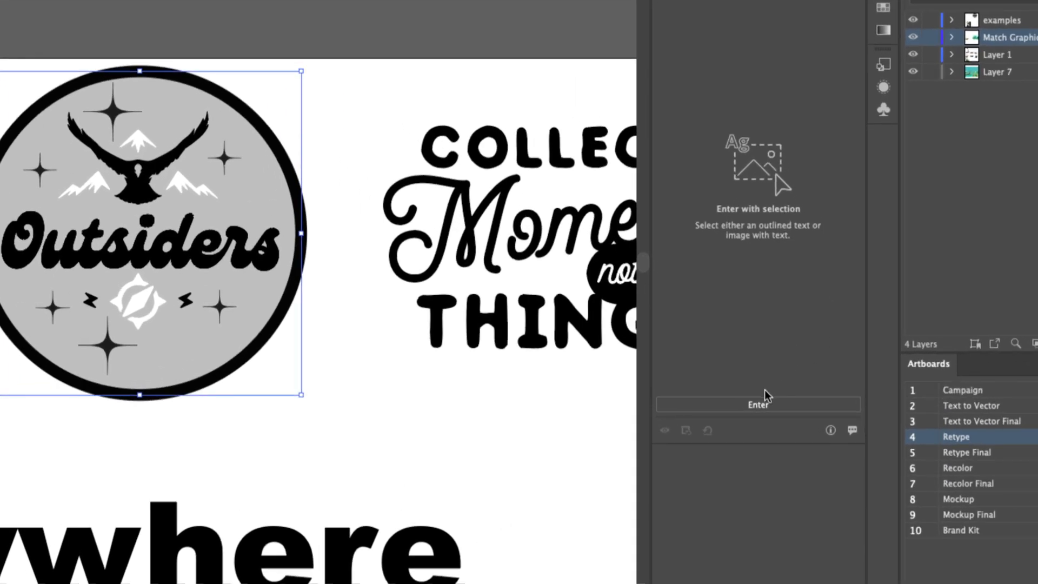
Step: Run Retype on the selected Outsiders badge and browse the font matches and their source filter options
left_click(765, 401)
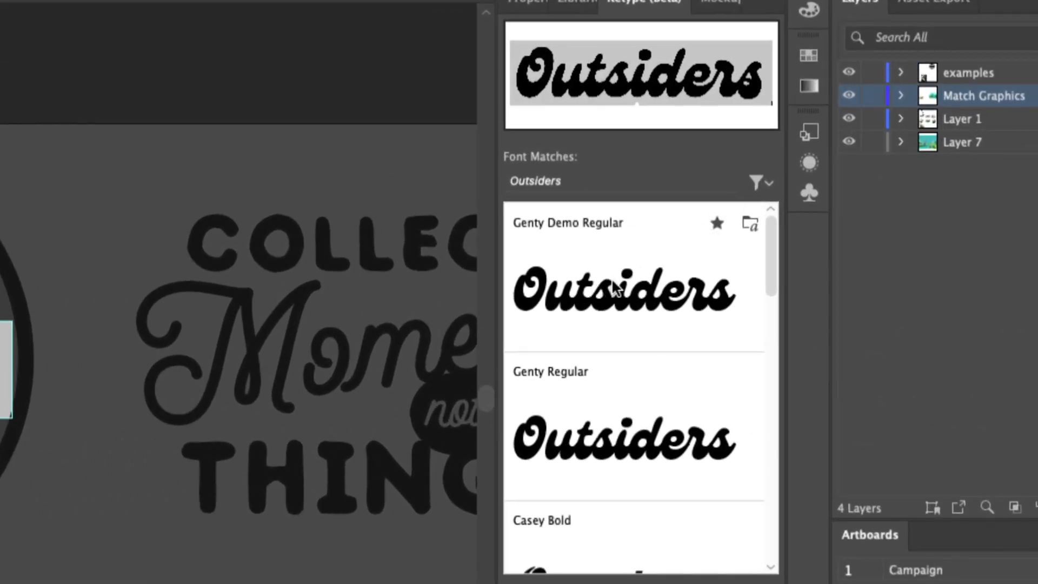
left_click(758, 182)
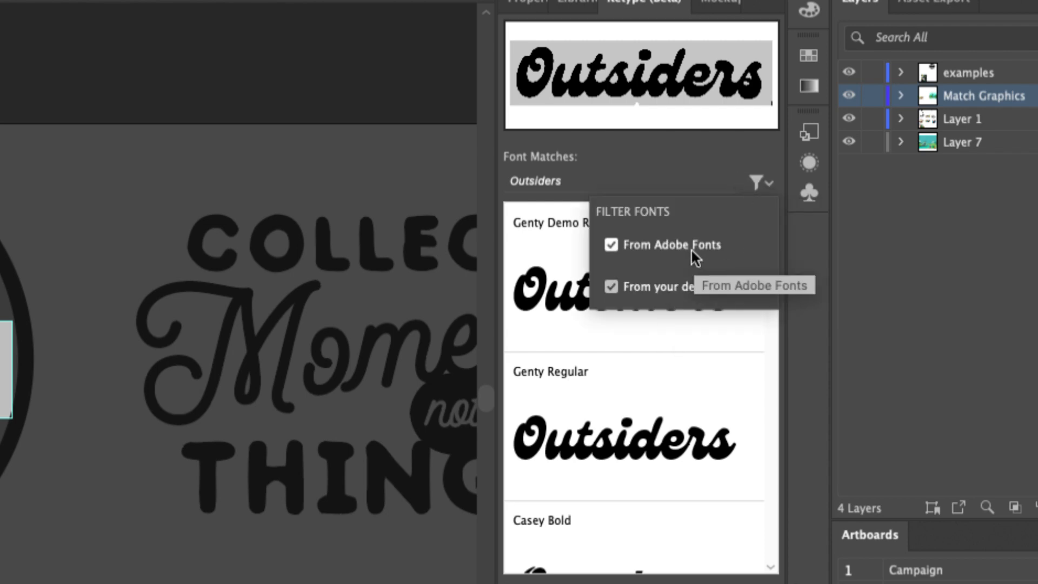
left_click(709, 164)
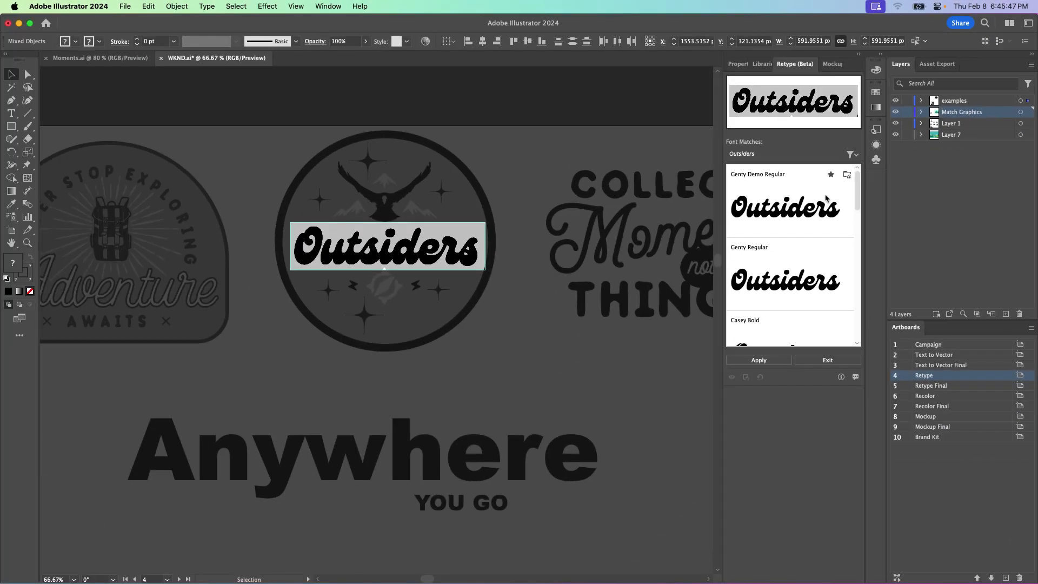
scroll(825, 198, "down", 10)
scroll(826, 198, "up", 5)
scroll(826, 198, "down", 4)
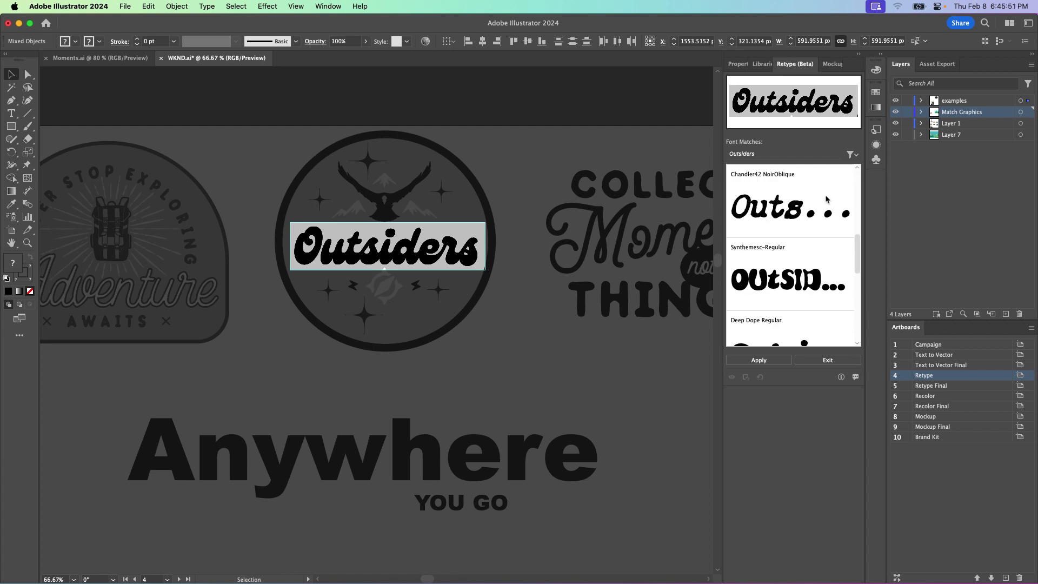
scroll(826, 198, "up", 9)
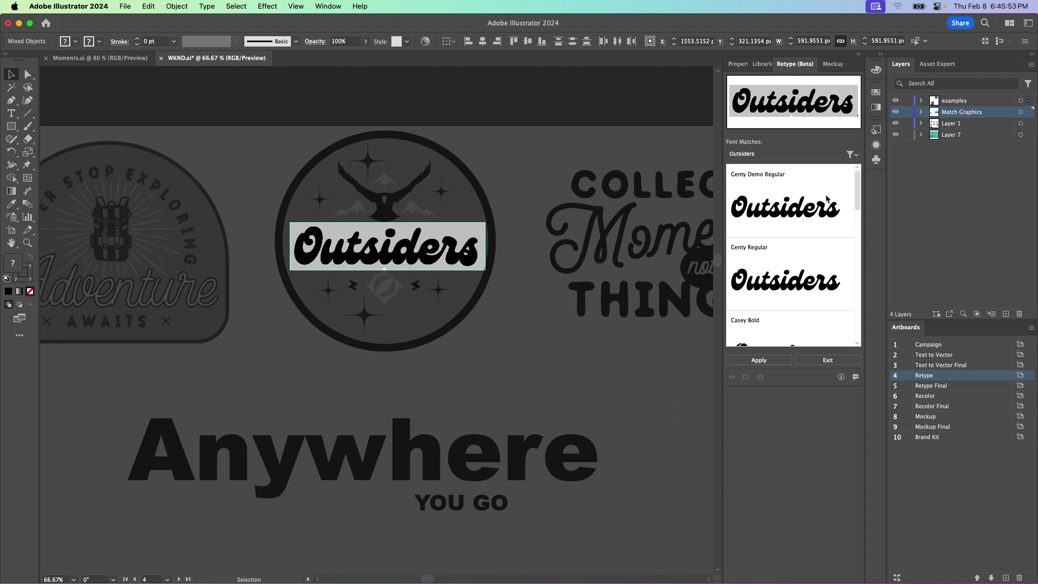
Step: Convert the Outsiders lettering to live text in Genty Demo Regular and exit Retype
mouse_move(826, 199)
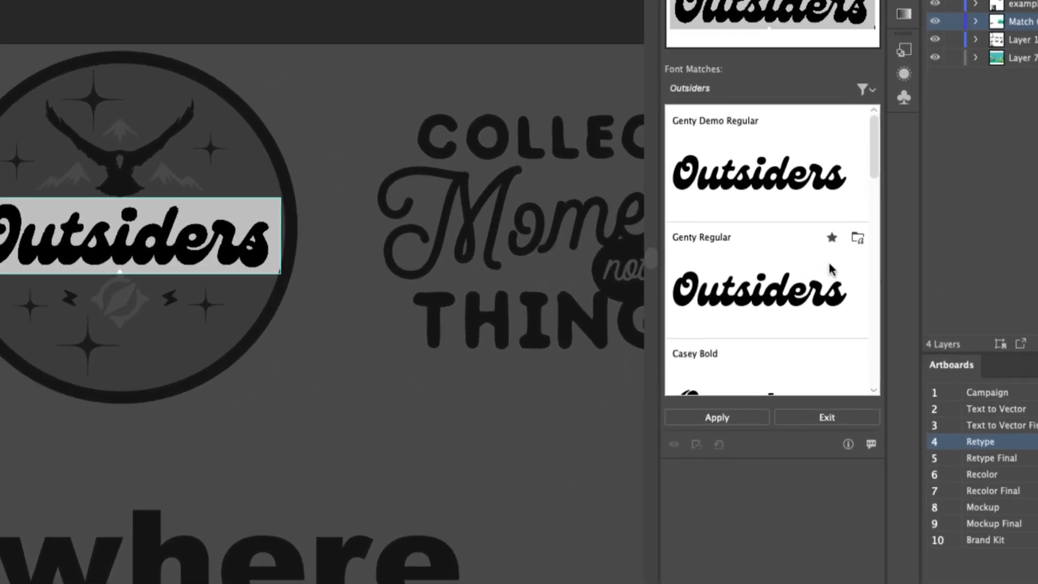
left_click(742, 380)
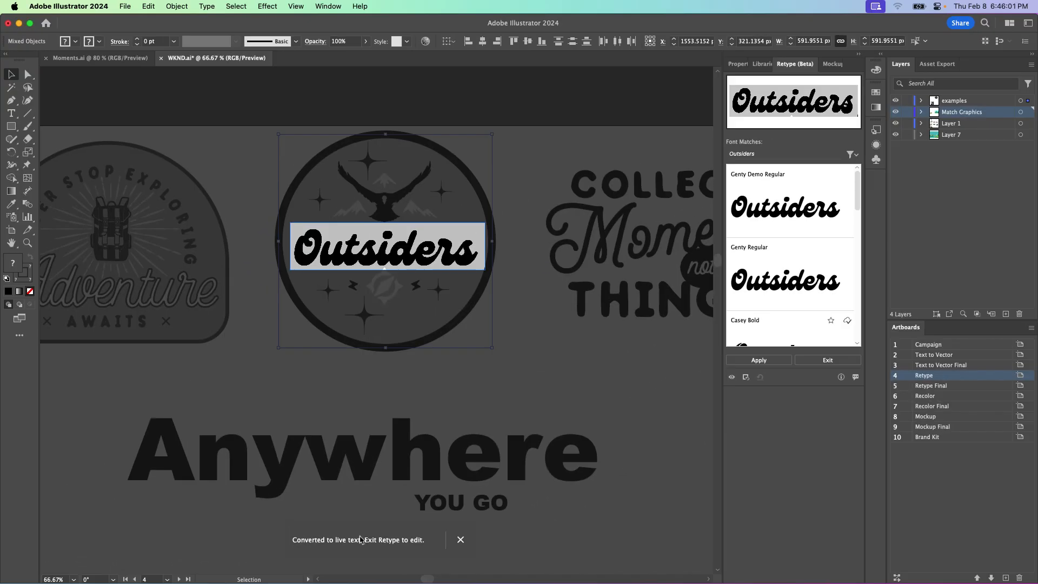
left_click(390, 257)
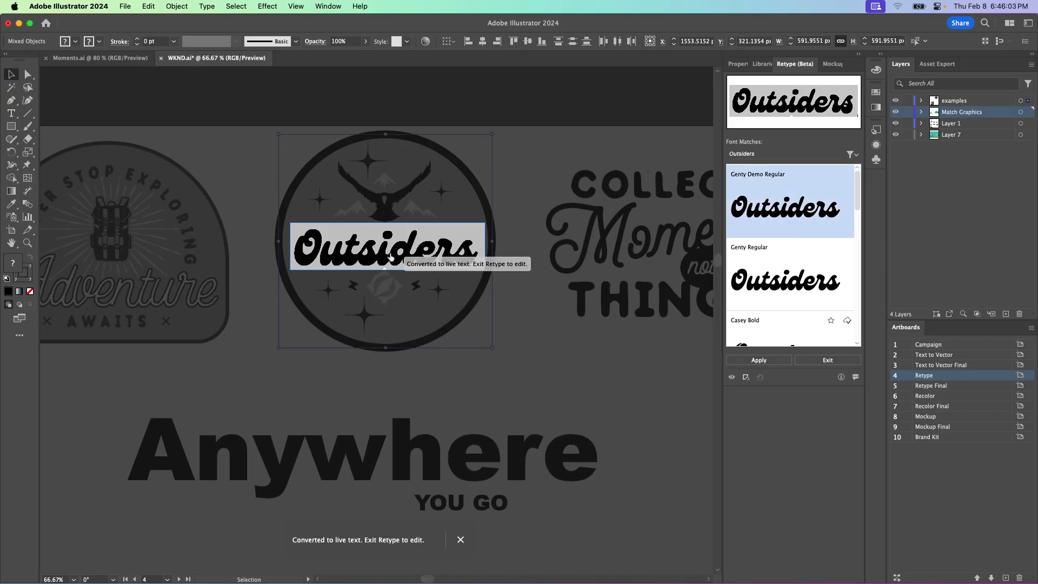
left_click(827, 360)
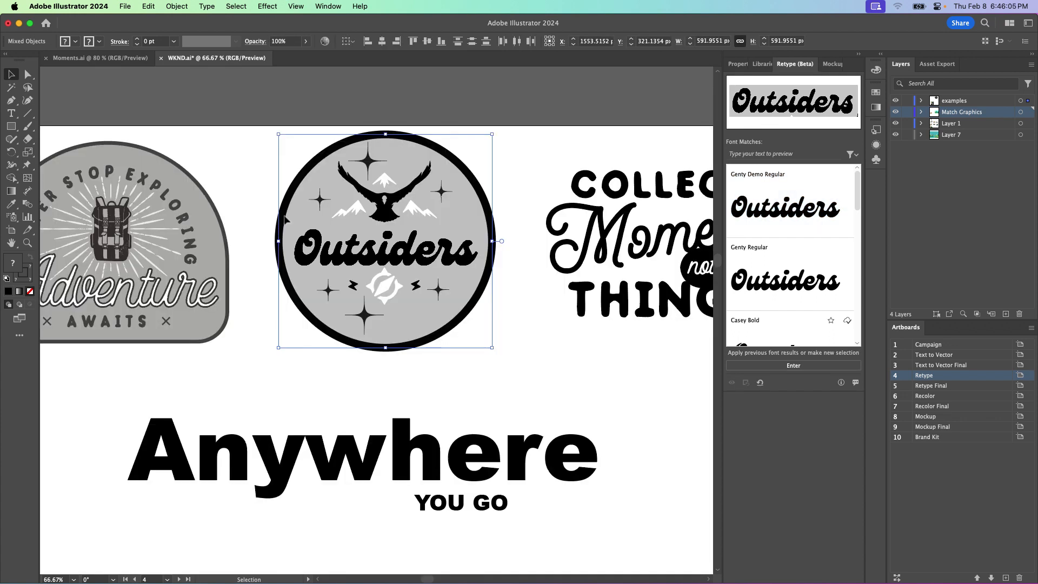
Step: Isolate the badge's Outsiders text and change its ending so it reads "Outsiidddeeyaayayy!"
double_click(344, 259)
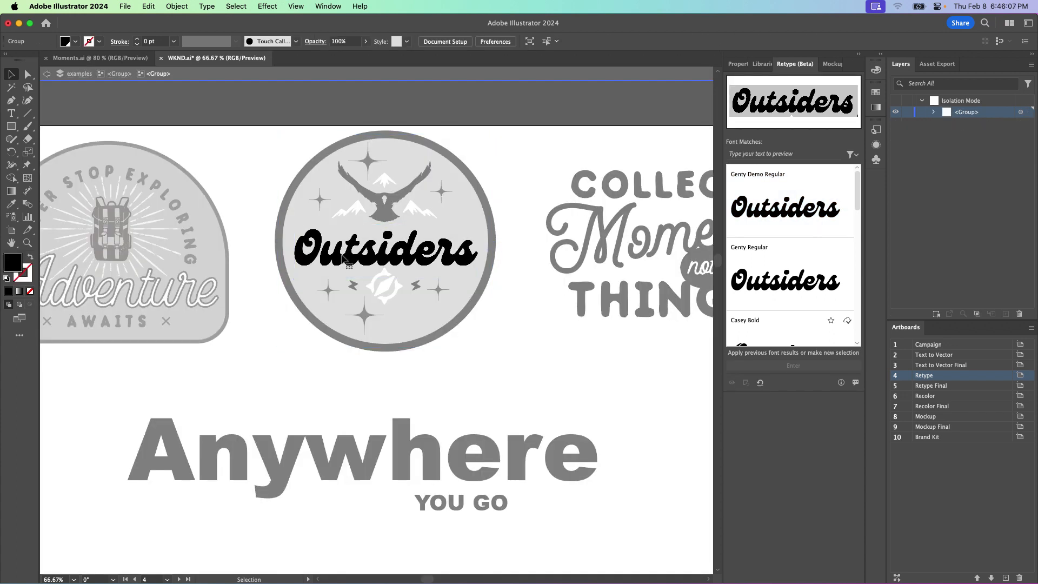
double_click(344, 259)
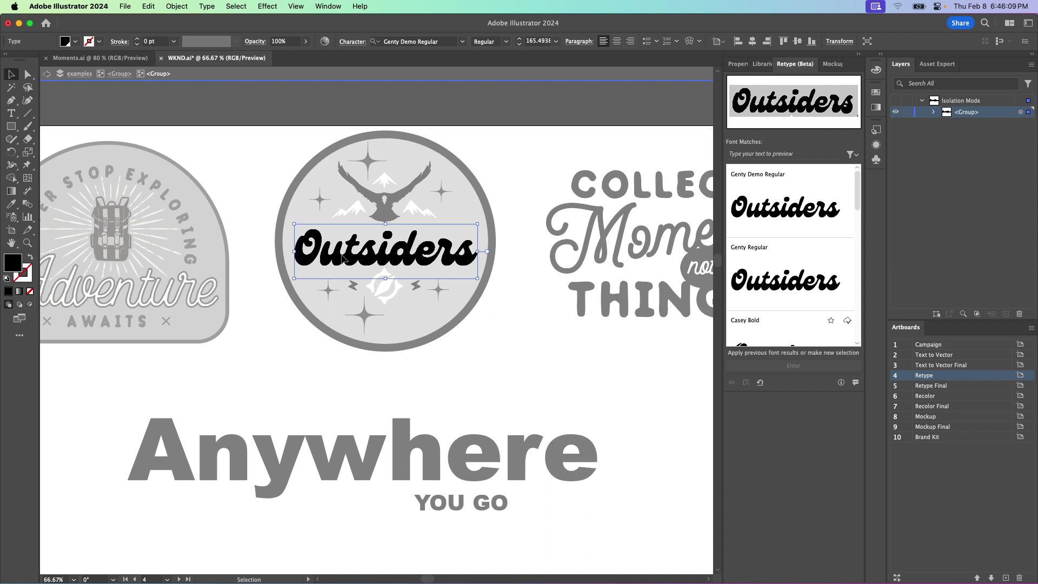
double_click(332, 257)
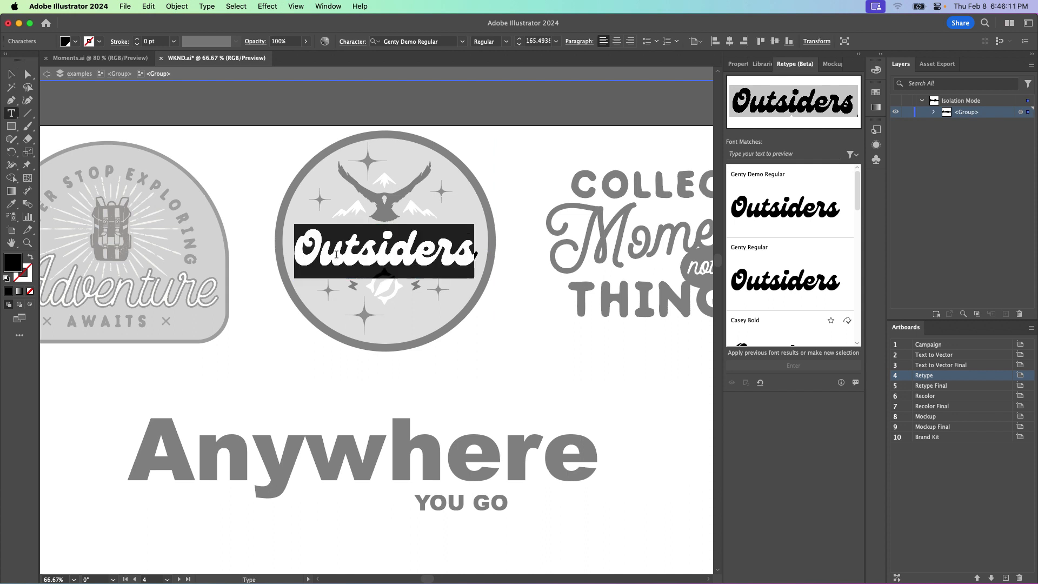
left_click(336, 255)
left_click_drag(455, 253, 477, 260)
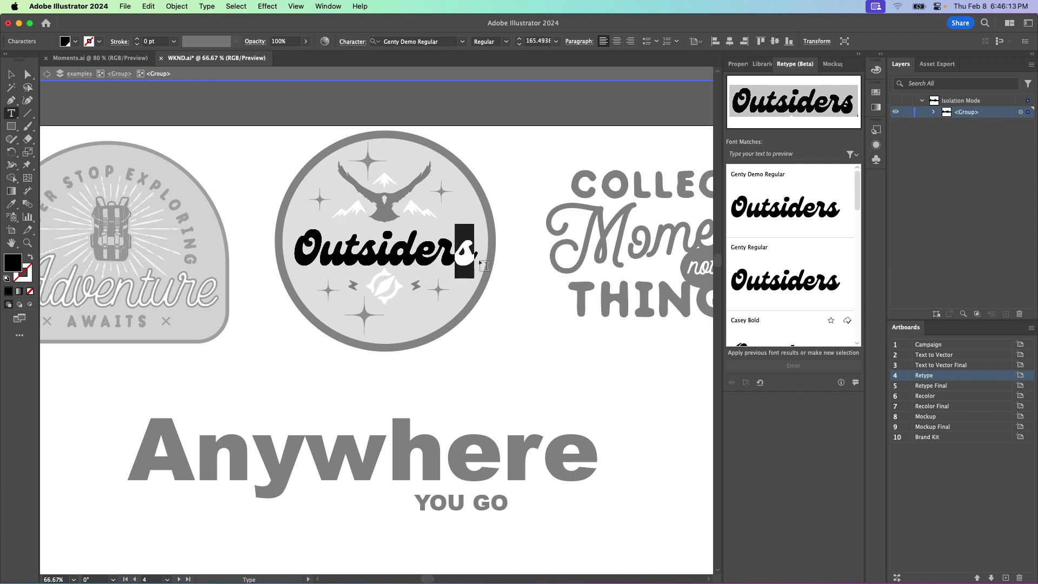
type("y")
key("BackSpace")
key("BackSpace")
key("BackSpace")
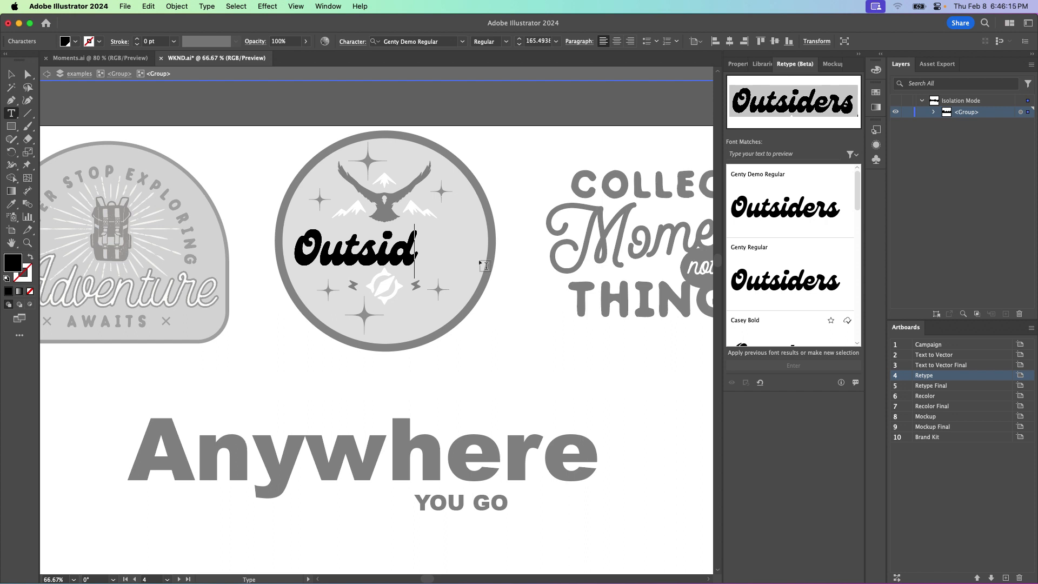
key("BackSpace")
key("BackSpace")
type("i")
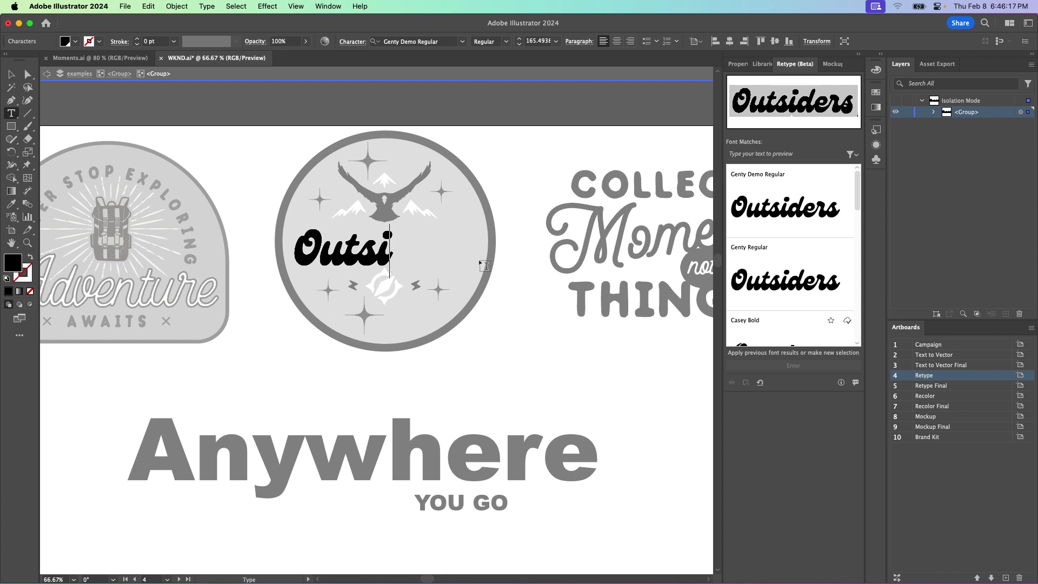
type("idddeeyaayayy!")
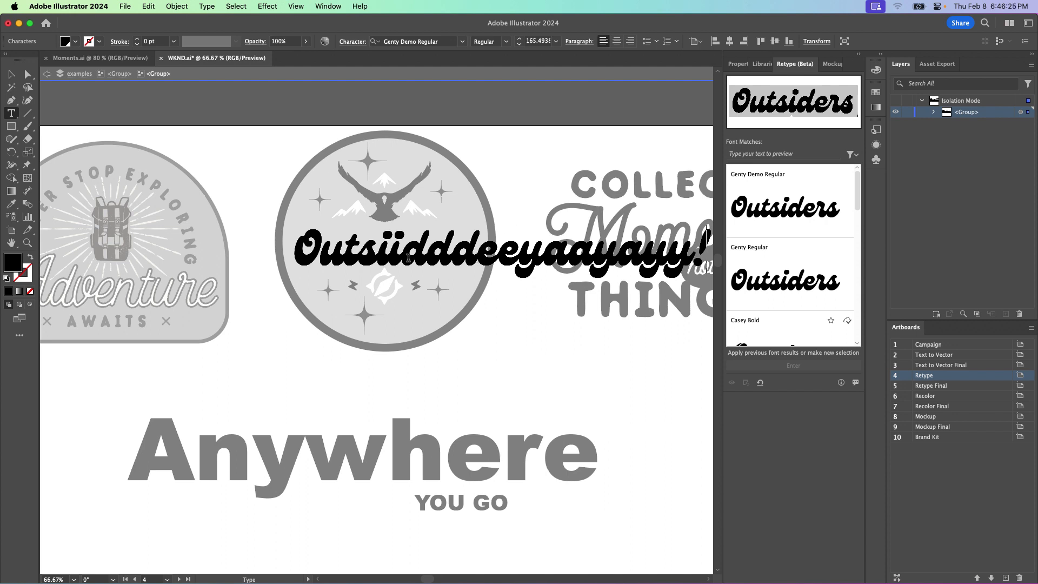
Step: Shorten the badge text to "Outsi" and leave isolation mode
left_click_drag(427, 257, 1036, 306)
key("BackSpace")
key("BackSpace")
key("BackSpace")
key("BackSpace")
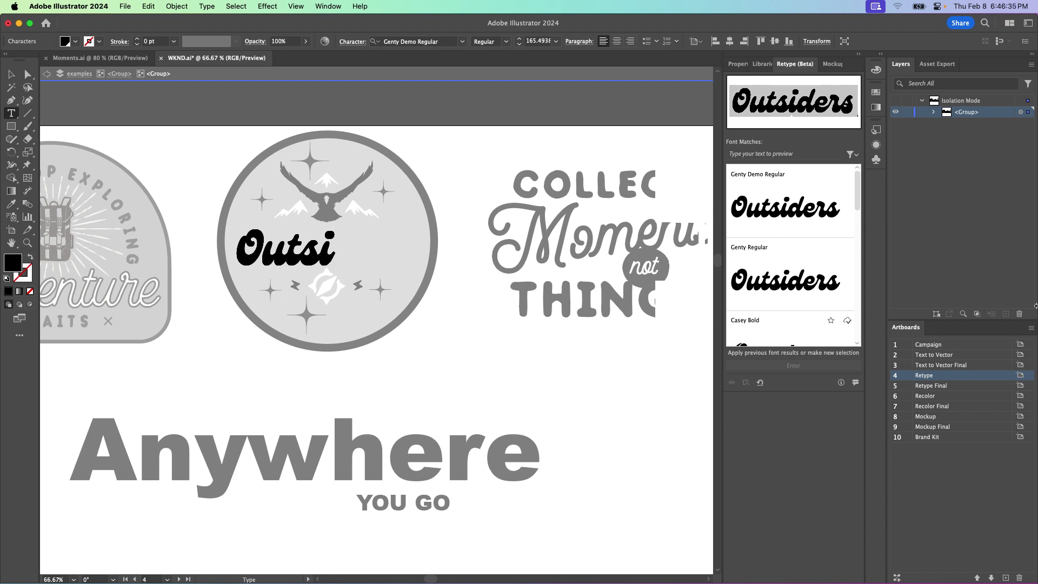
key("Escape")
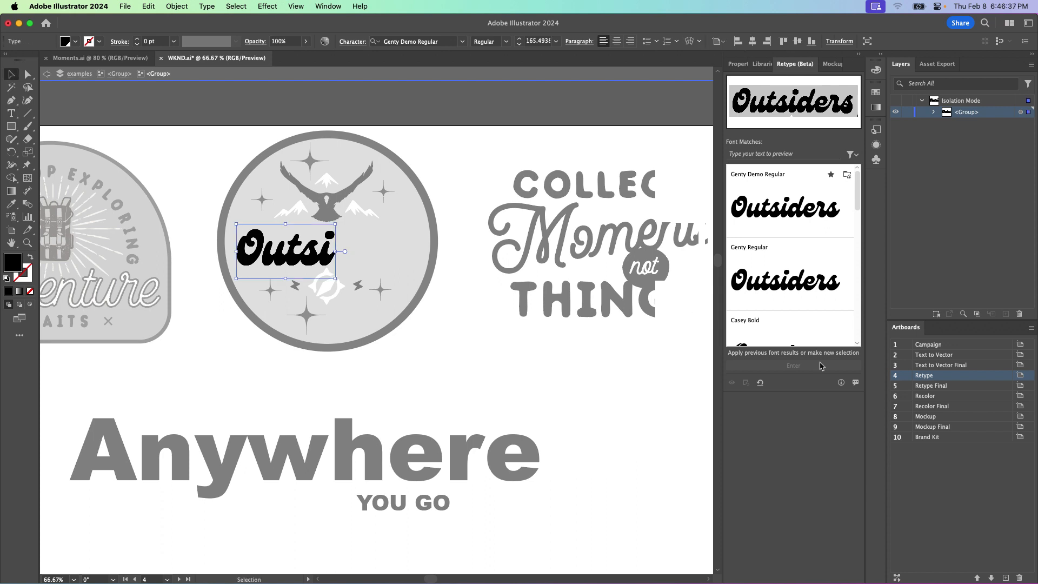
double_click(268, 403)
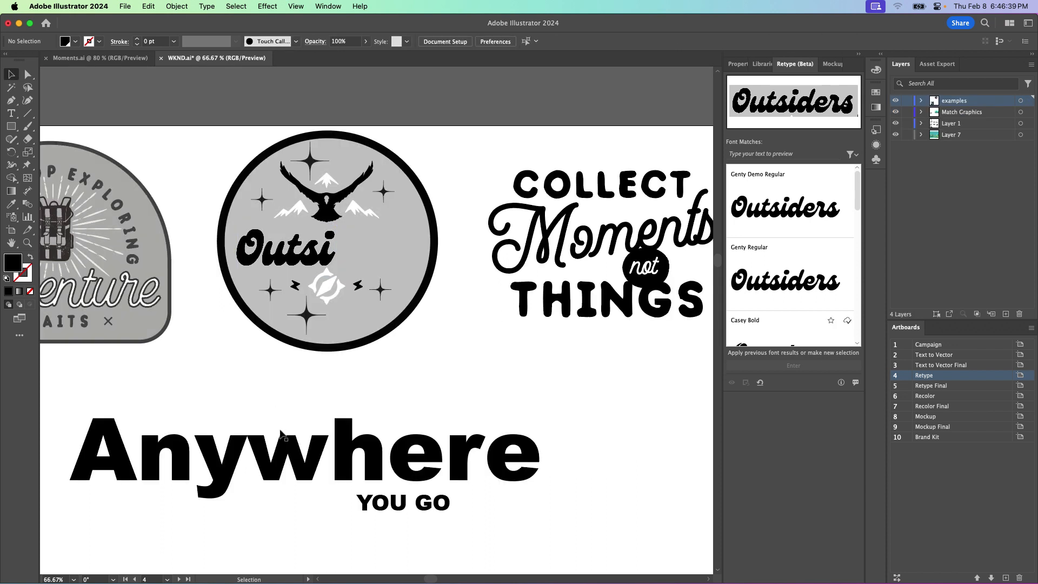
Step: Apply the matched Genty Demo Regular font to the Anywhere heading, enlarge it to a font size of about 304, and deselect it
left_click(284, 441)
left_click(799, 215)
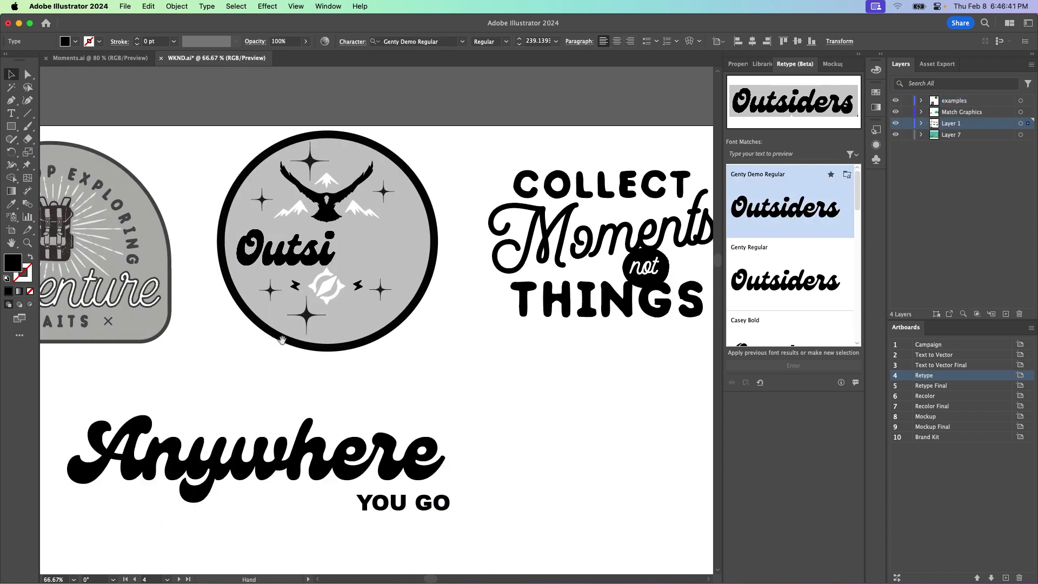
scroll(552, 238, "down", 7)
scroll(552, 238, "left", 2)
left_click_drag(561, 221, 665, 187)
left_click_drag(339, 291, 346, 306)
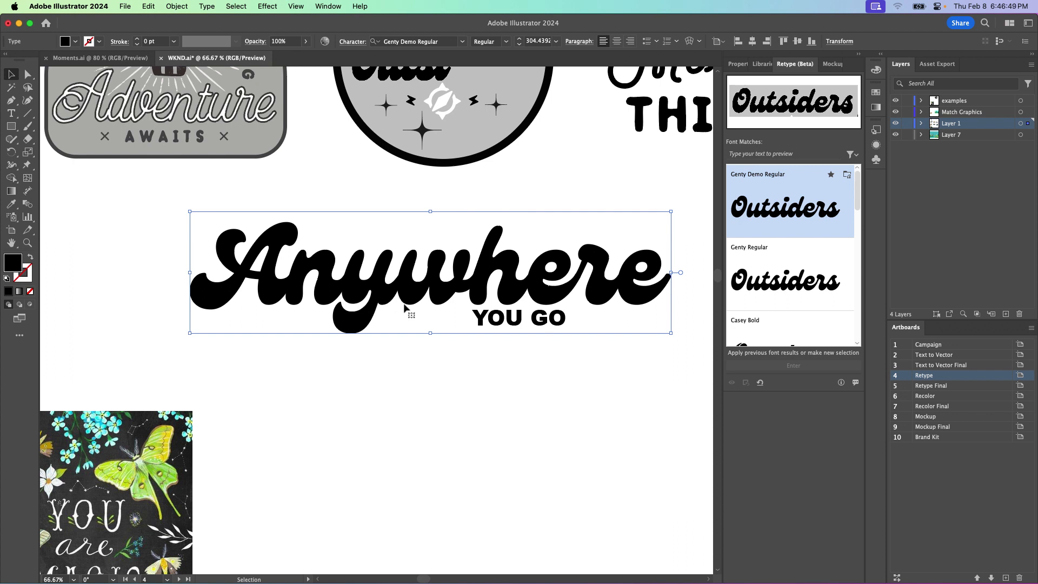
left_click(558, 190)
Step: Look over the reworked lettering on the Retype artboard and the artboard with the colored badges
left_click_drag(552, 208, 441, 342)
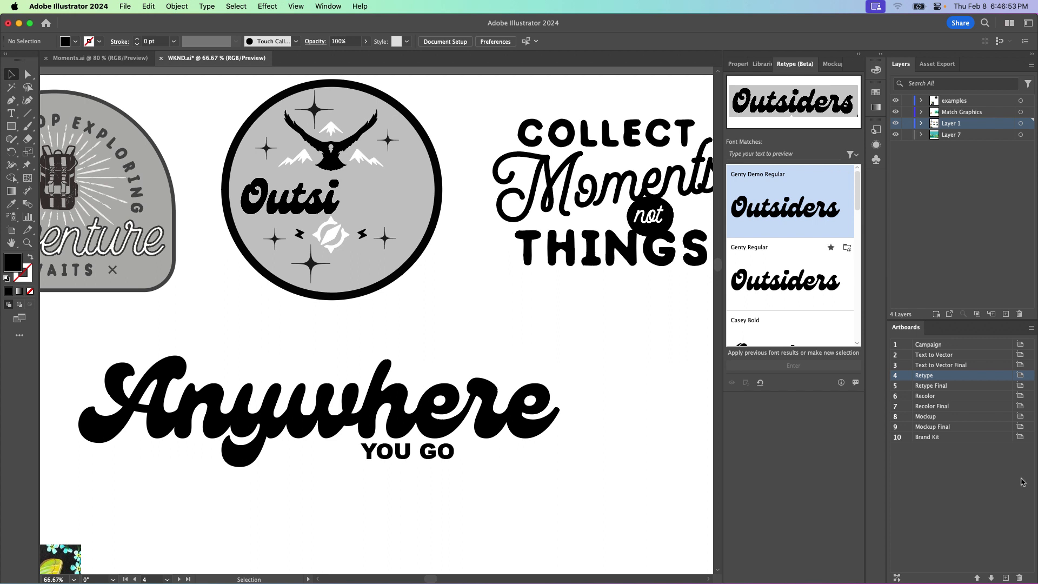
key("super+minus")
key("super+minus")
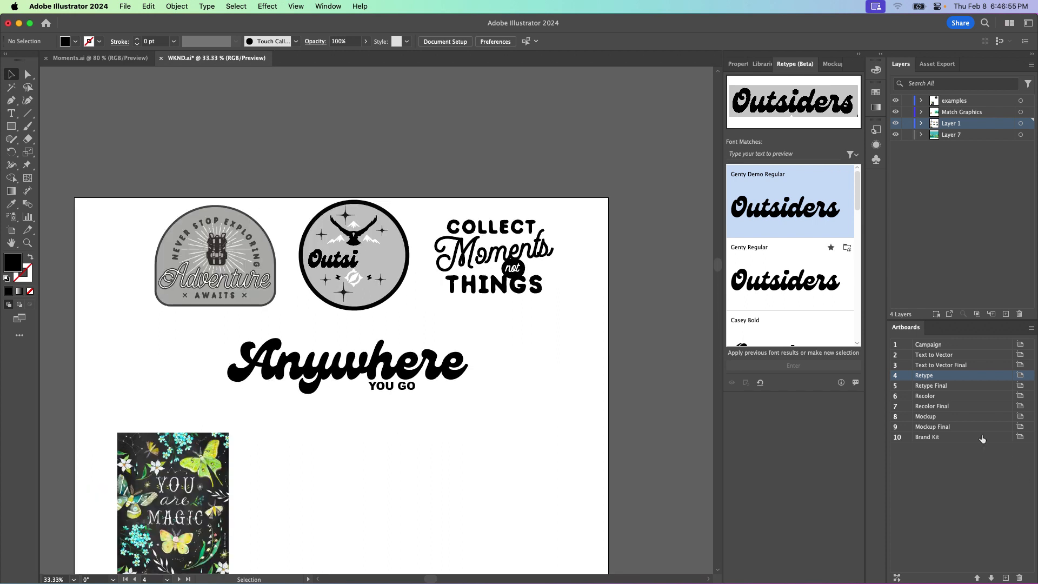
left_click_drag(544, 323, 1, 244)
left_click_drag(546, 194, 573, 156)
left_click_drag(283, 336, 592, 84)
left_click_drag(210, 249, 684, 242)
left_click_drag(284, 243, 4, 250)
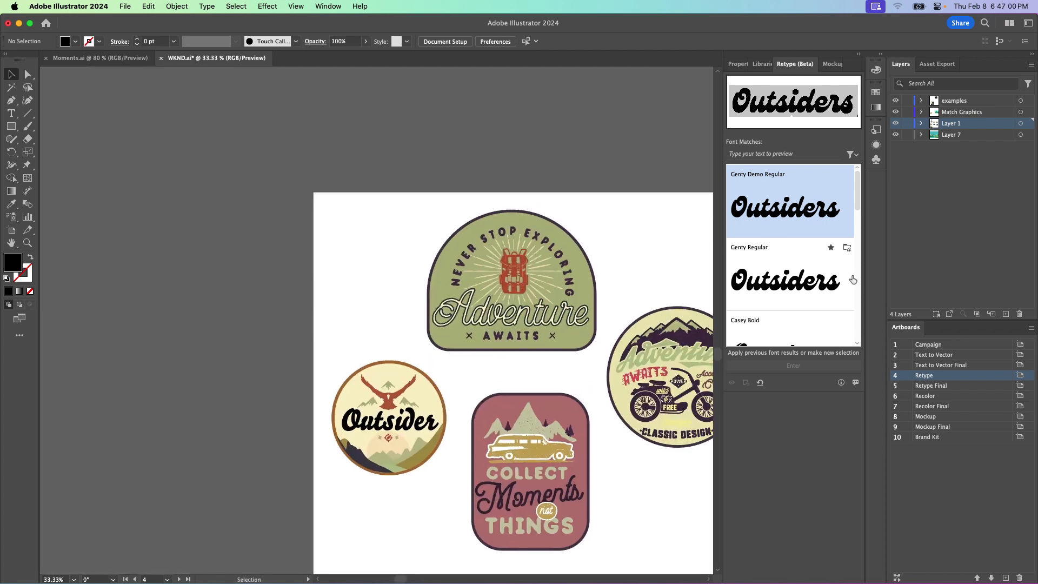
Step: On the Recolor artboard, select all four grayscale badges and open Generative Recolor for them
left_click(955, 397)
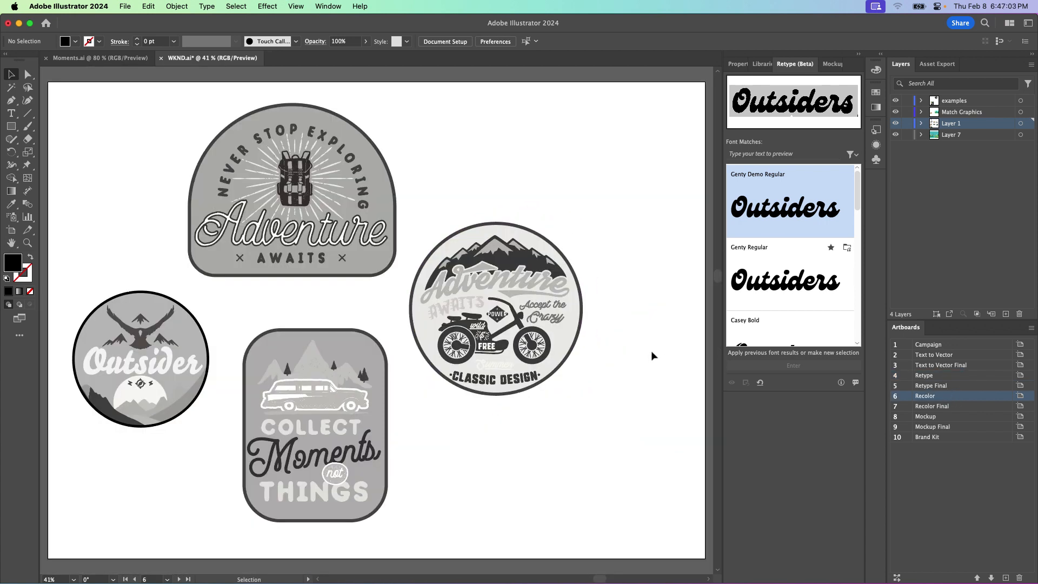
key("super+equal")
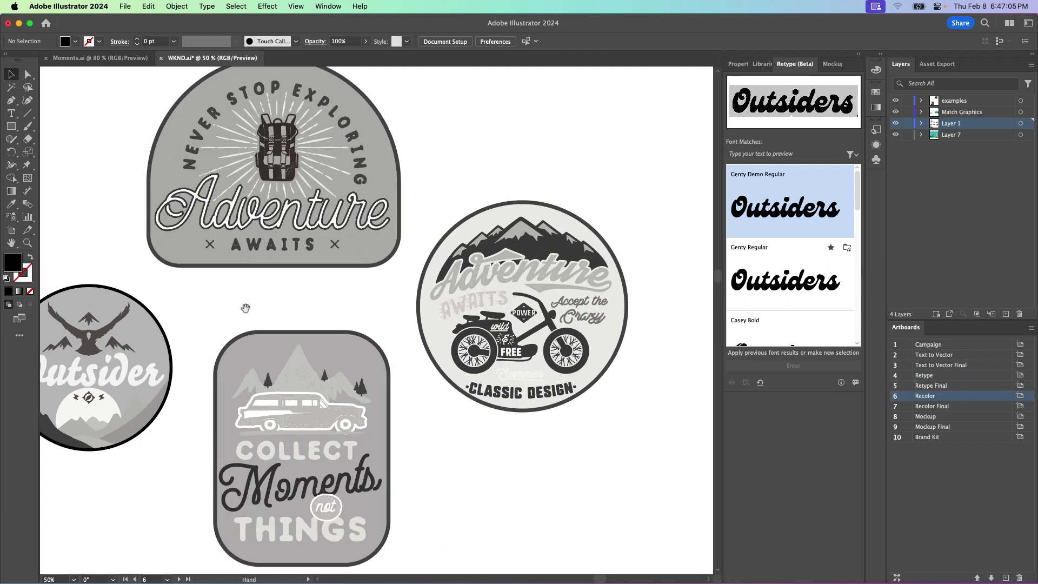
left_click_drag(245, 306, 290, 323)
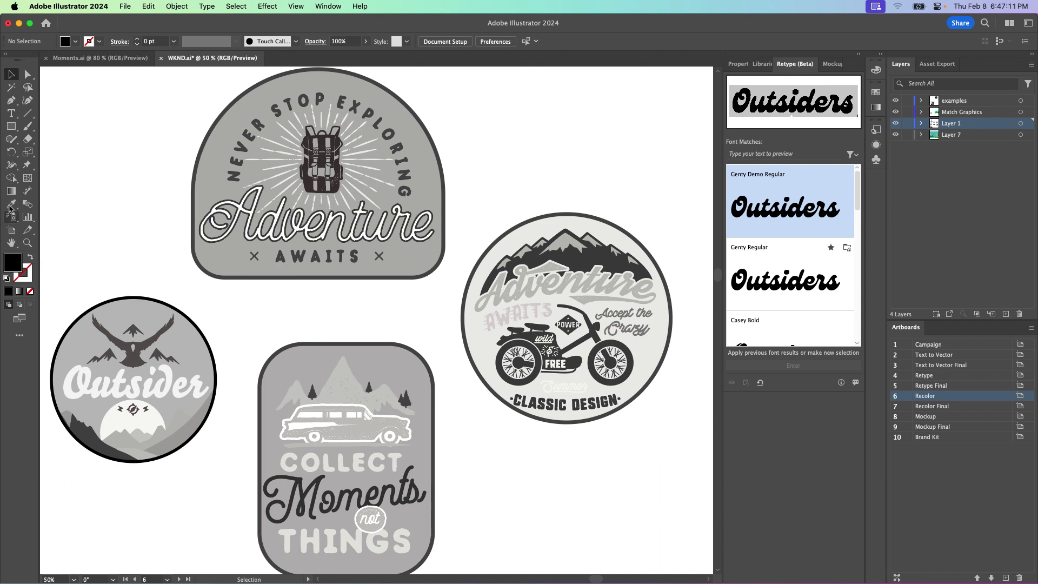
left_click_drag(71, 85, 676, 551)
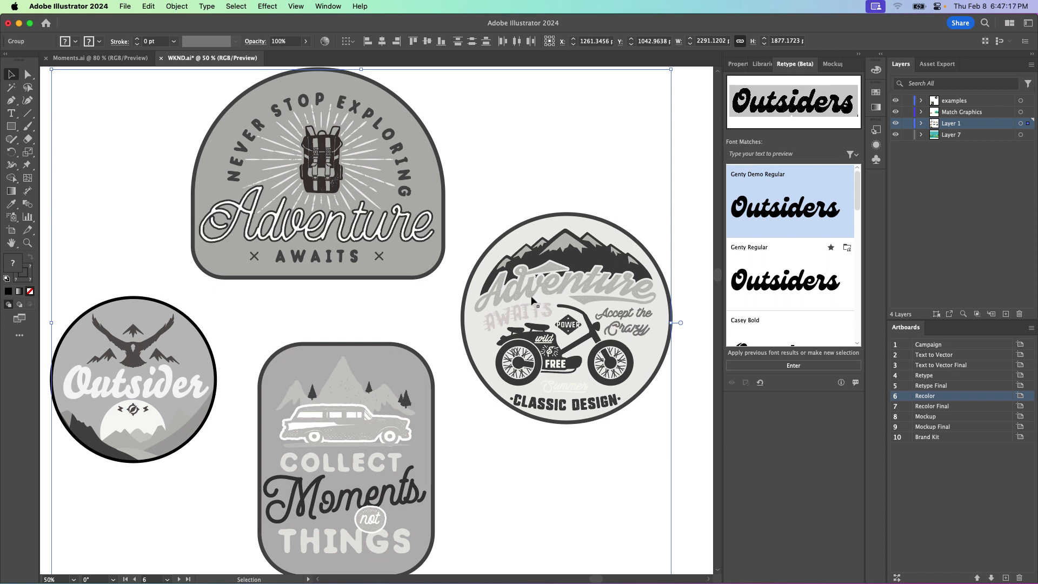
left_click(125, 7)
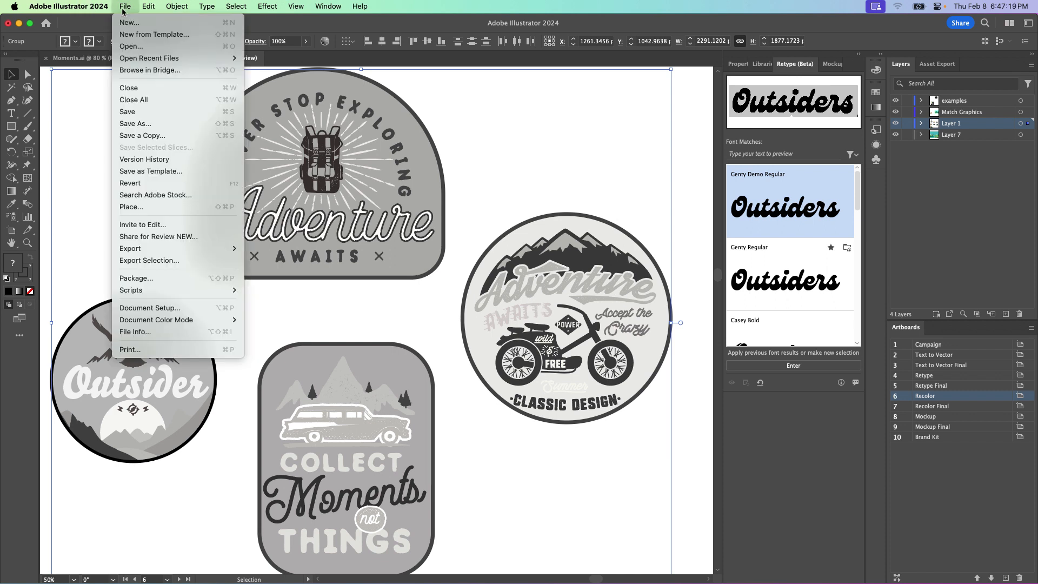
mouse_move(144, 9)
mouse_move(243, 222)
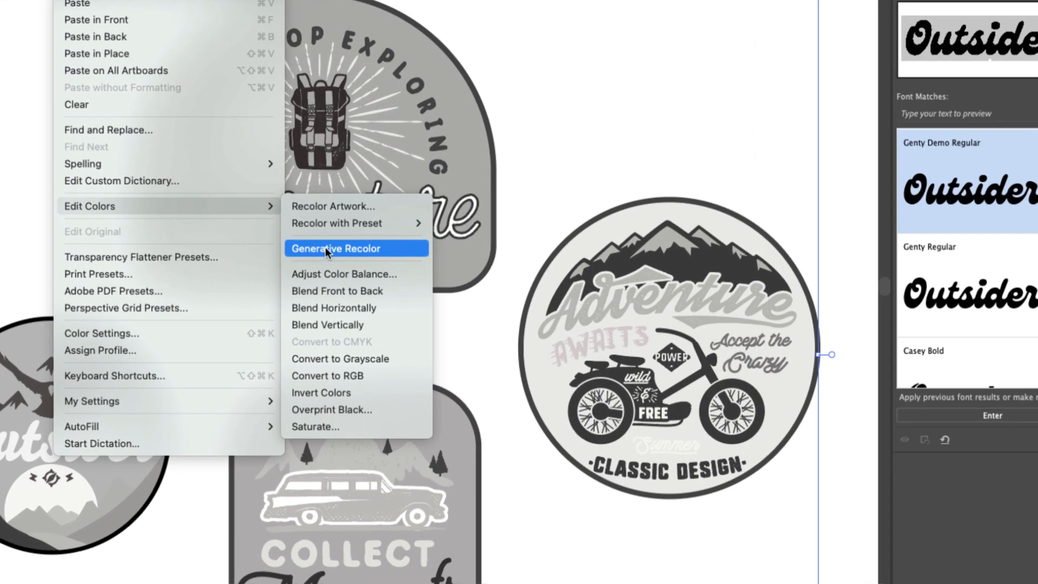
left_click(326, 246)
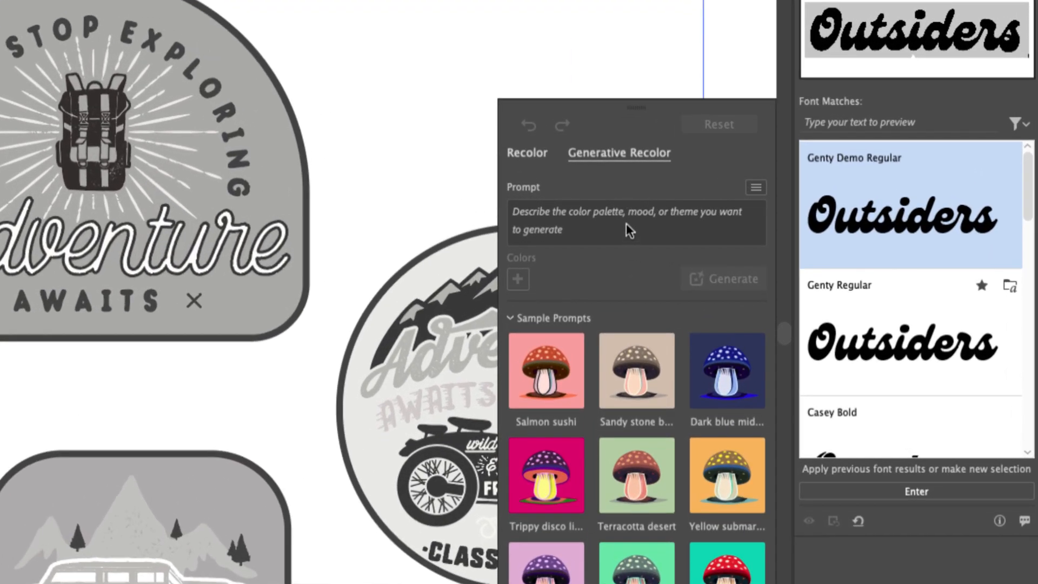
Step: Generate color variations from the prompt "retro camping outside", trying the first and then applying the fourth variation to the badges
left_click(628, 213)
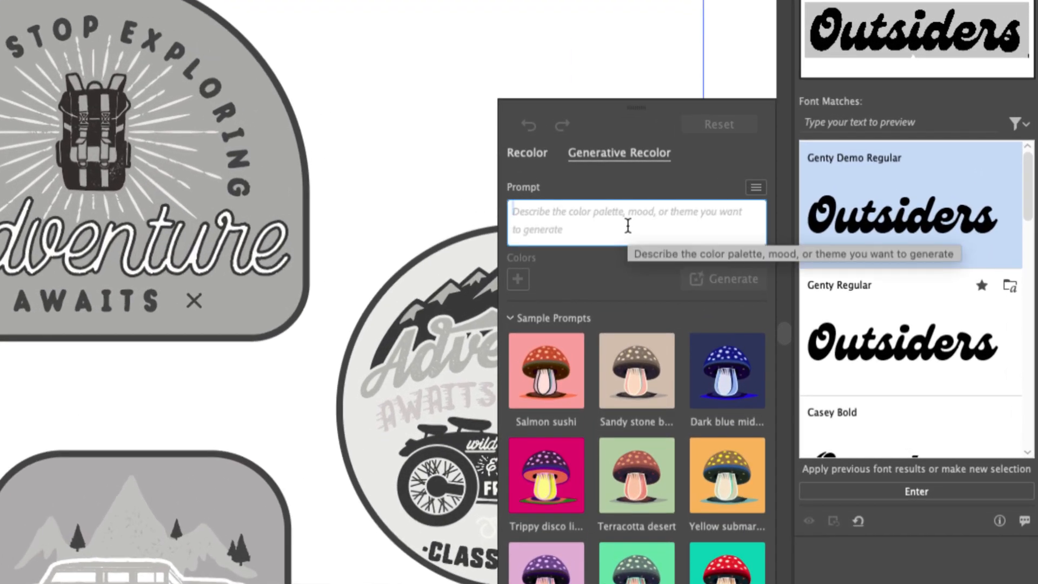
type("retro ca")
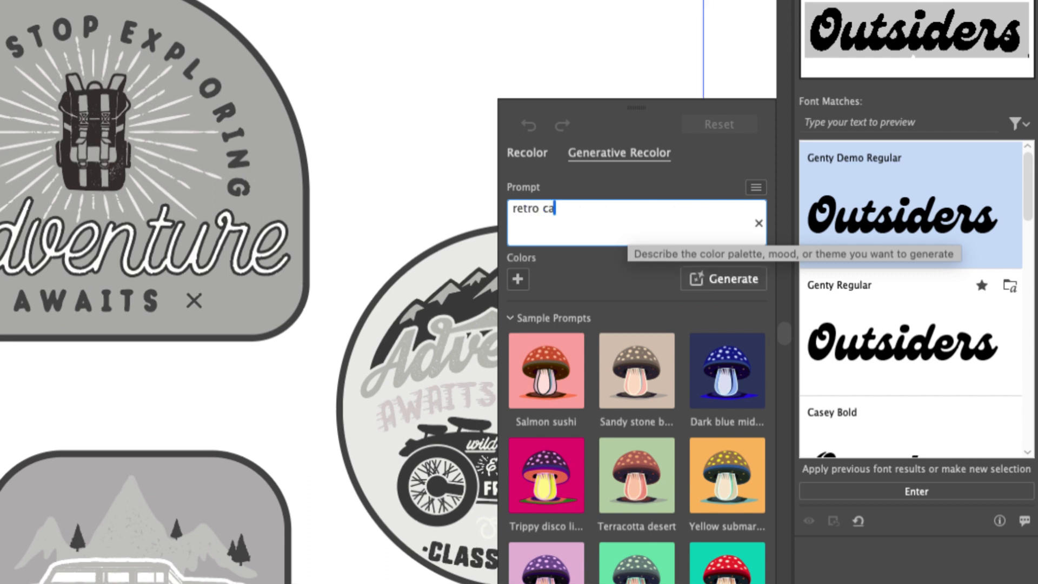
type("mping outside")
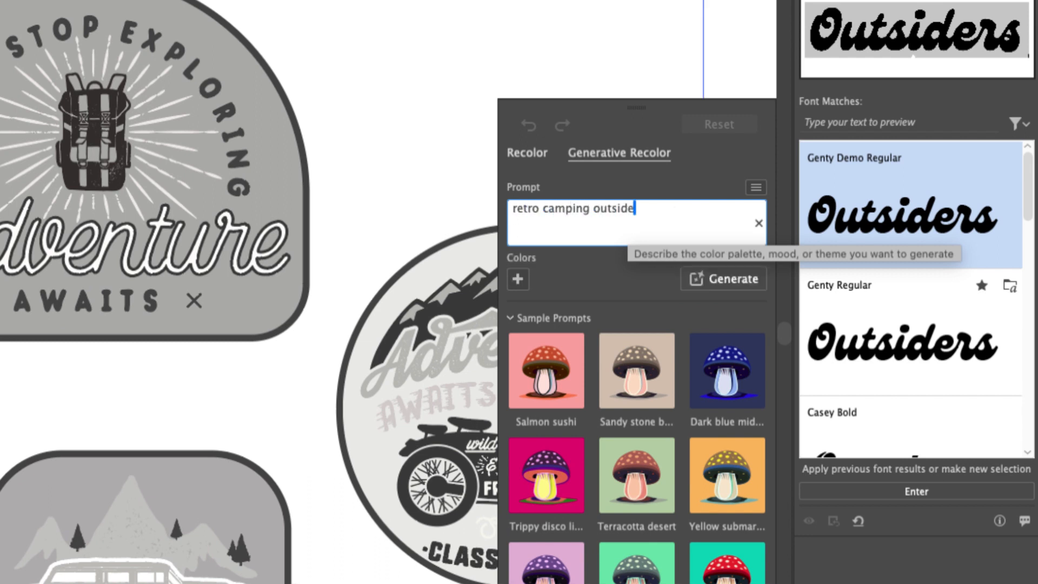
left_click(692, 278)
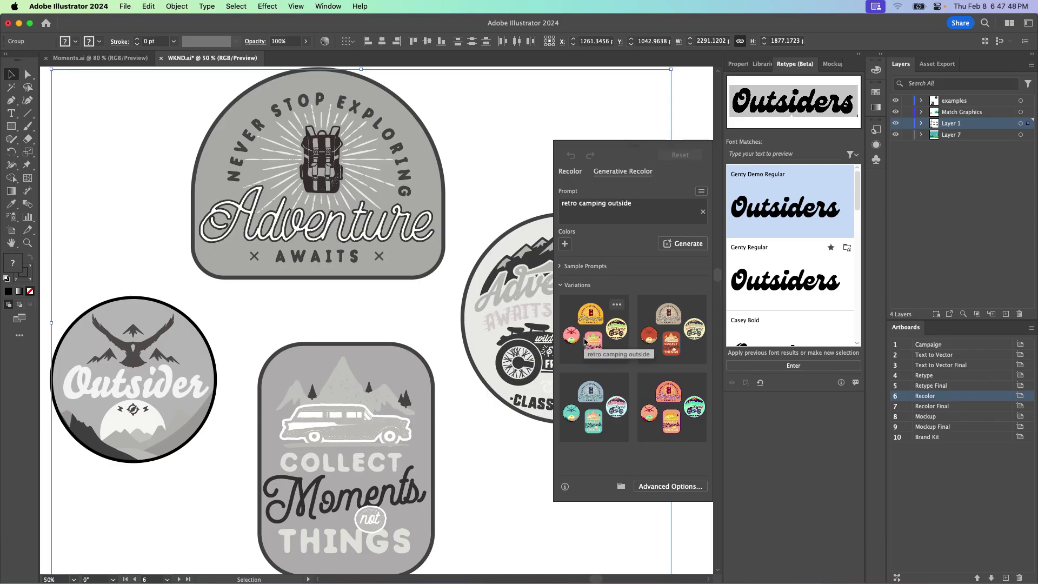
left_click(584, 342)
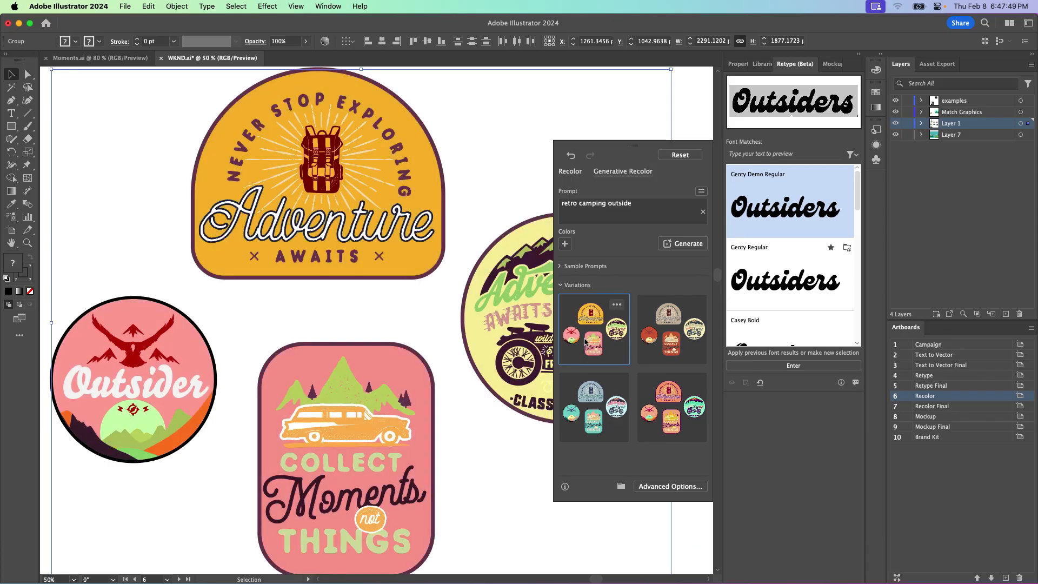
left_click(664, 400)
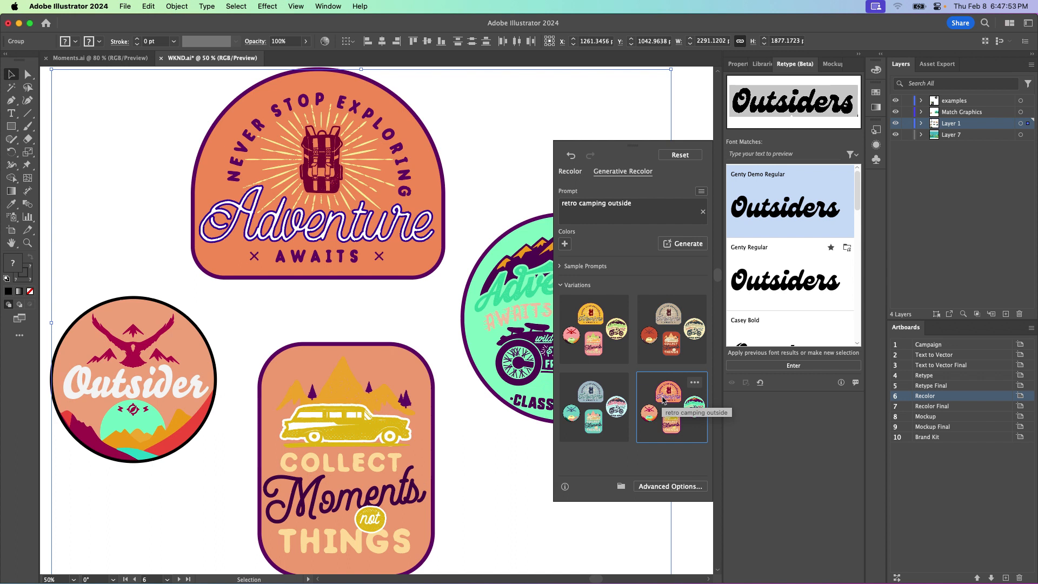
Step: Compare the generated "retro camping outside" recolor variations and apply the tan-and-red one to the badges
left_click(669, 327)
left_click(621, 400)
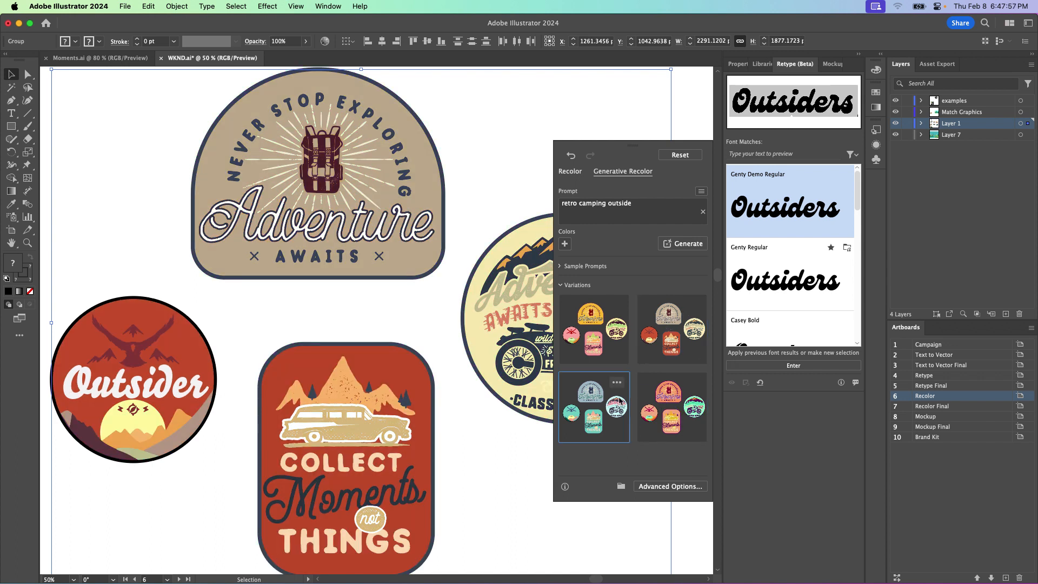
left_click(664, 334)
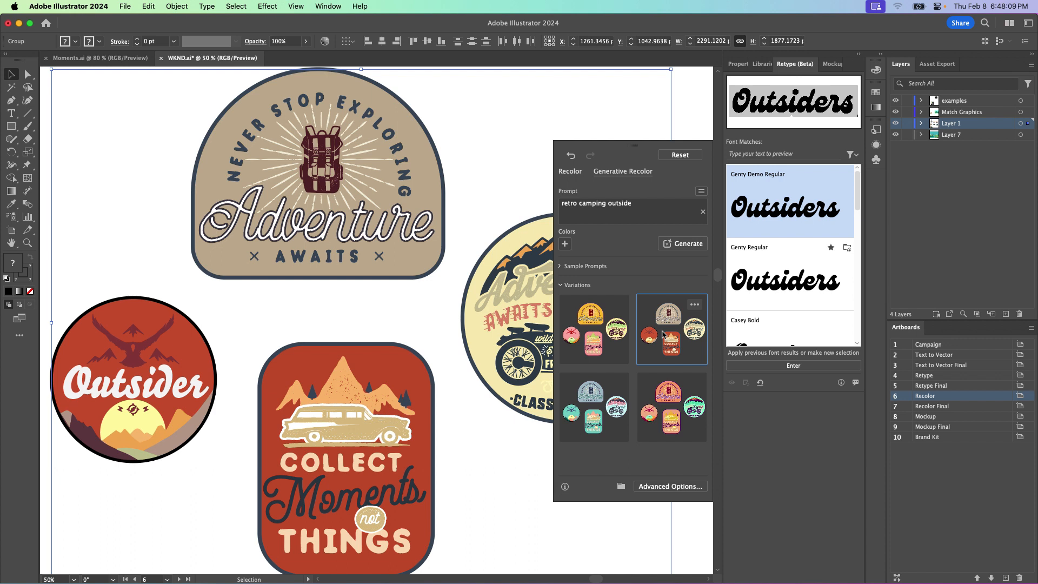
left_click(249, 324)
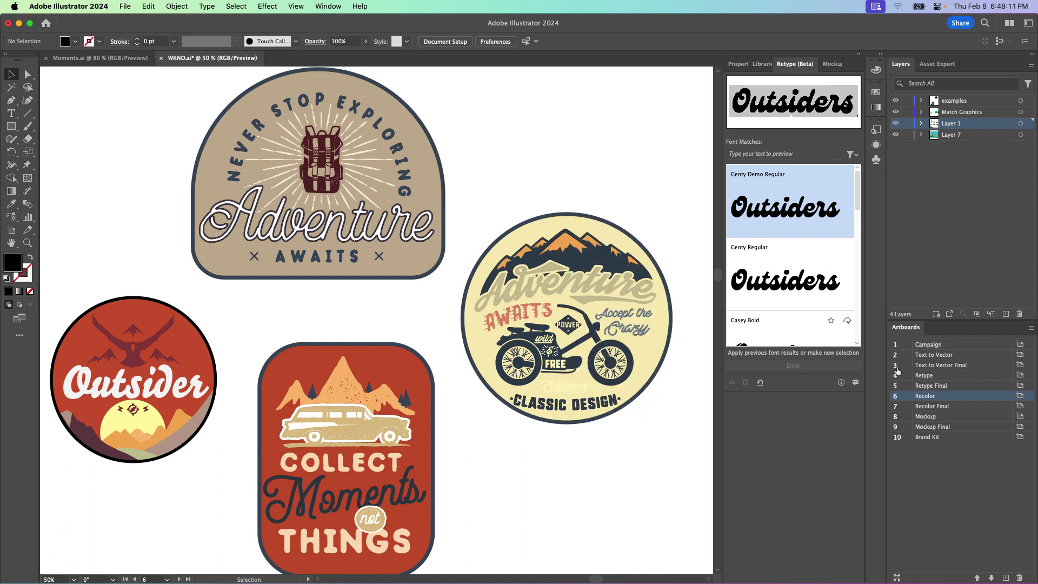
Step: On the Recolor Final artboard, arrange the three larger badges in an upper row and centre the Outsider badge below them
left_click(964, 408)
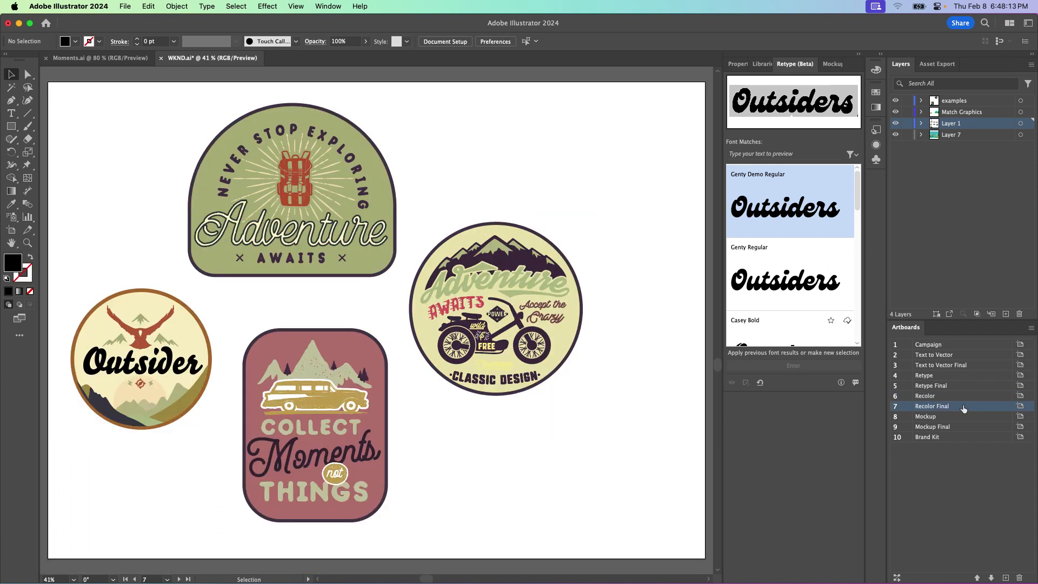
left_click_drag(473, 294, 571, 163)
left_click_drag(293, 189, 149, 175)
left_click_drag(291, 402, 371, 161)
left_click_drag(152, 347, 332, 377)
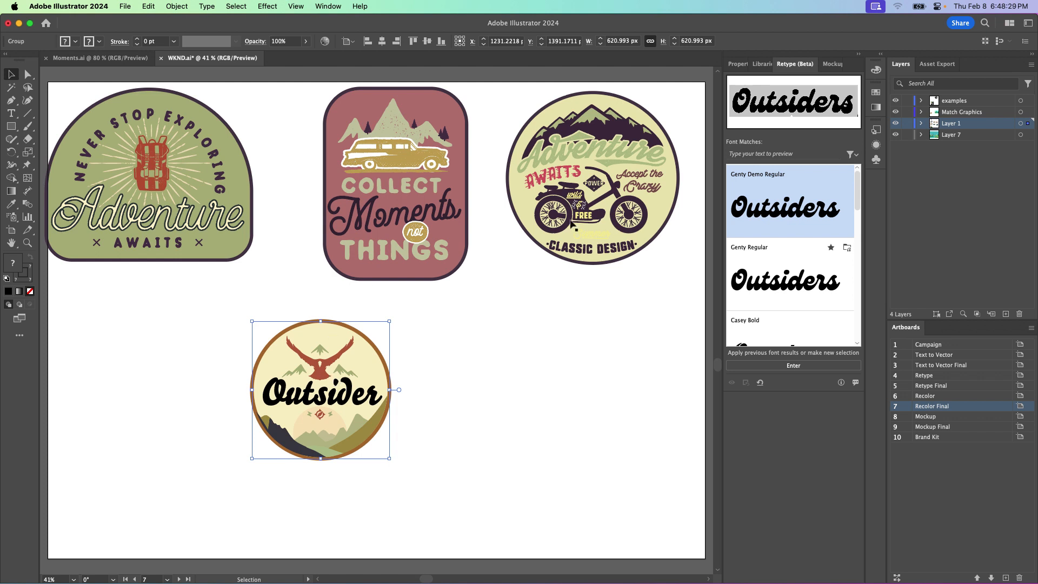
Step: Generate Branding Graphics mockup previews from the selected Outsider badge
left_click(835, 66)
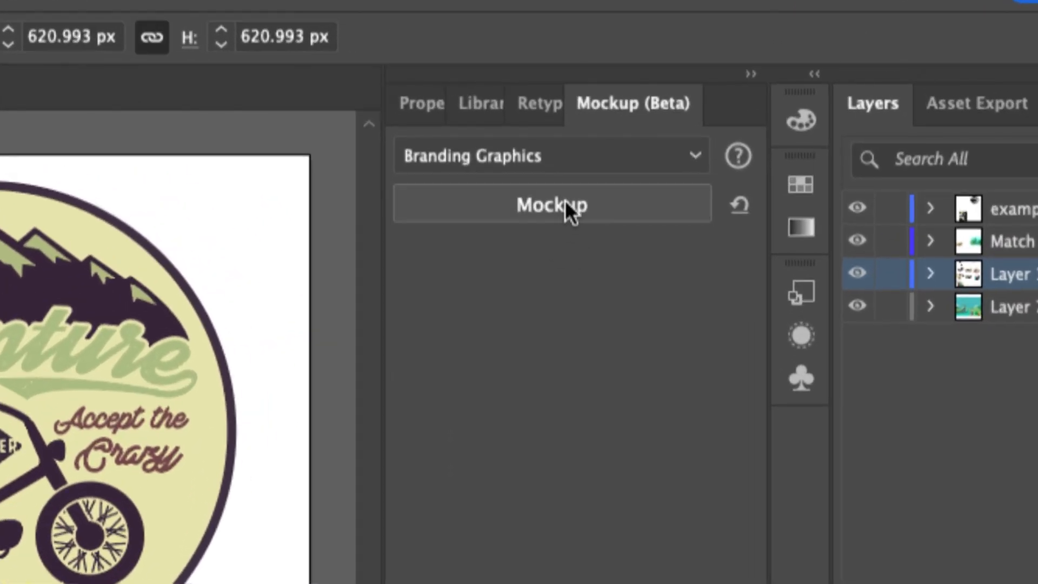
left_click(566, 203)
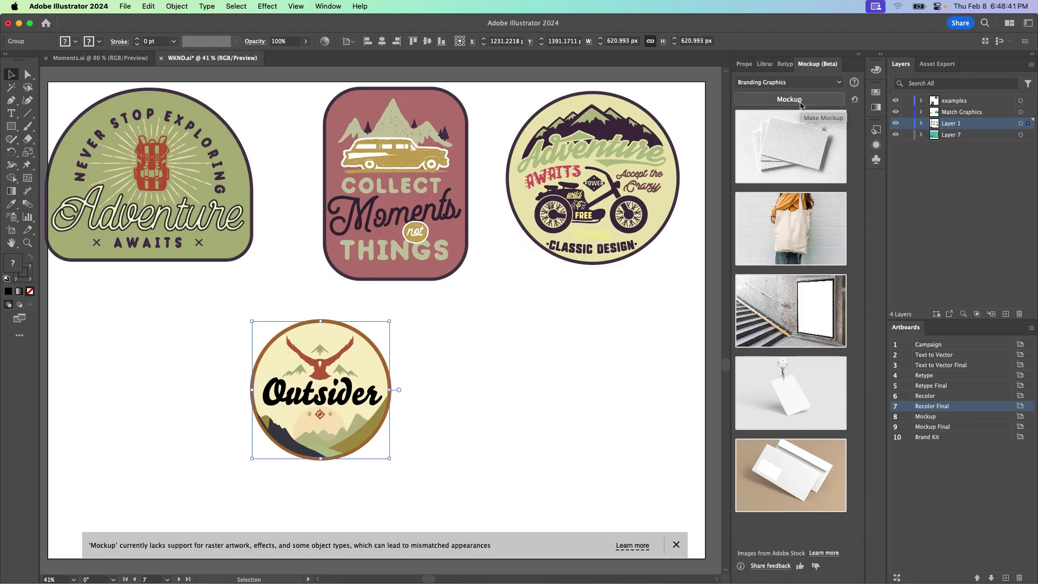
mouse_move(769, 198)
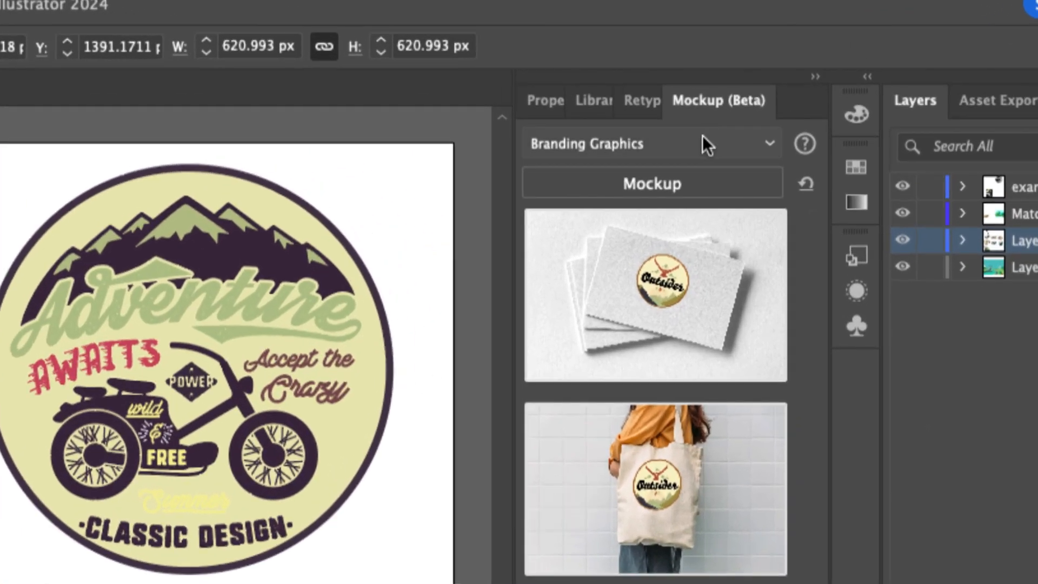
Step: Switch the mockup category to Apparel and place the black cap mockup on the artboard
left_click(810, 82)
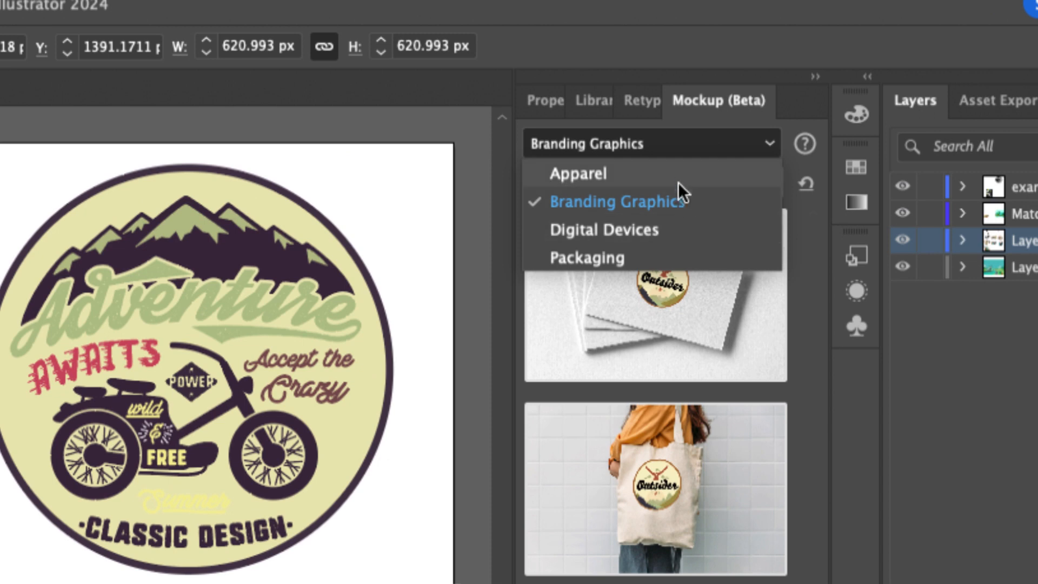
left_click(678, 174)
mouse_move(677, 316)
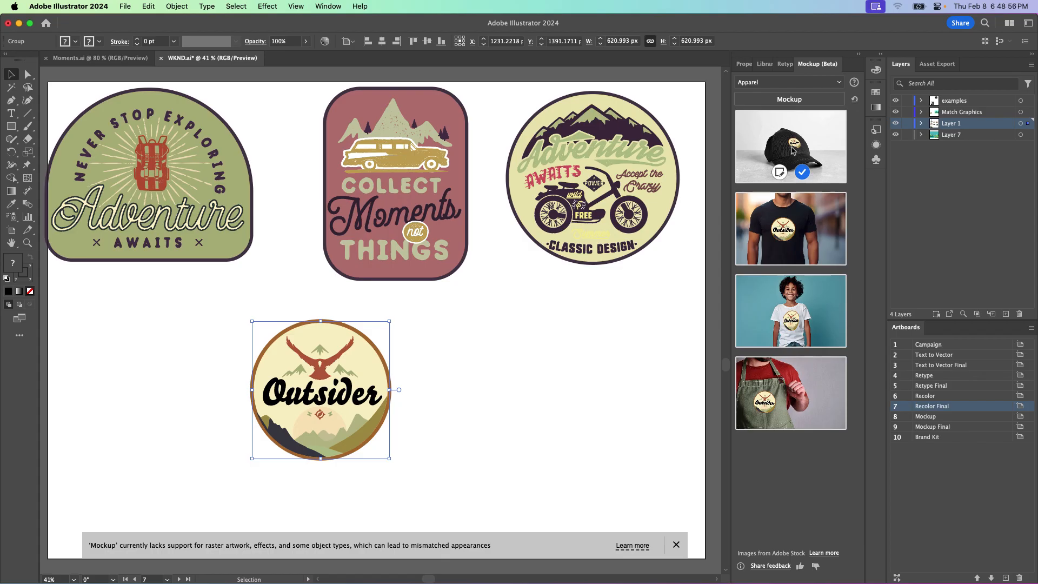
mouse_move(791, 217)
left_click(779, 173)
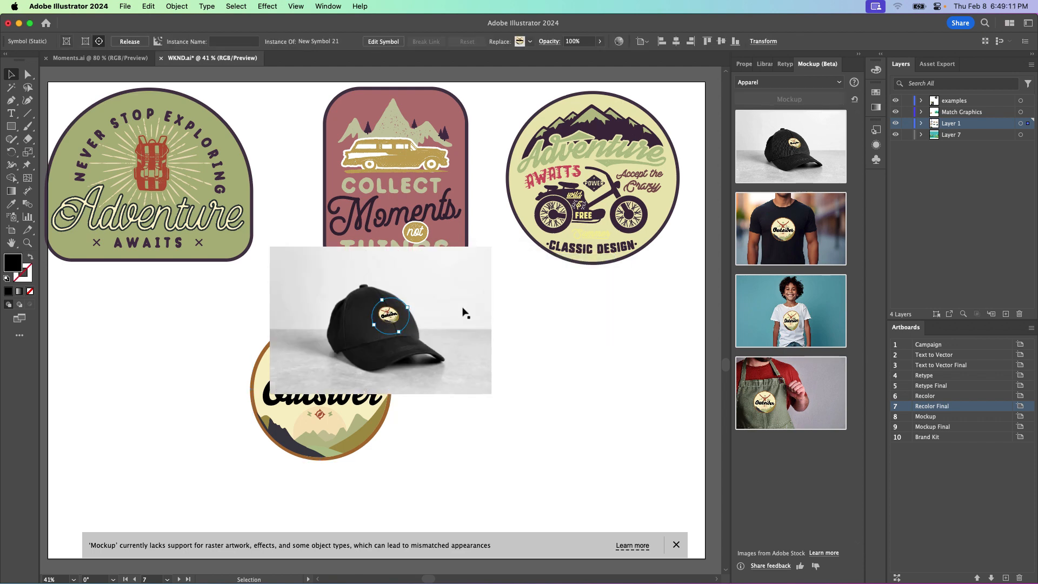
Step: Enlarge the Outsider badge on the cap mockup and reposition it on the front panel over the centre seam
key("super+equal")
key("super+equal")
key("super+equal")
key("super+equal")
key("super+equal")
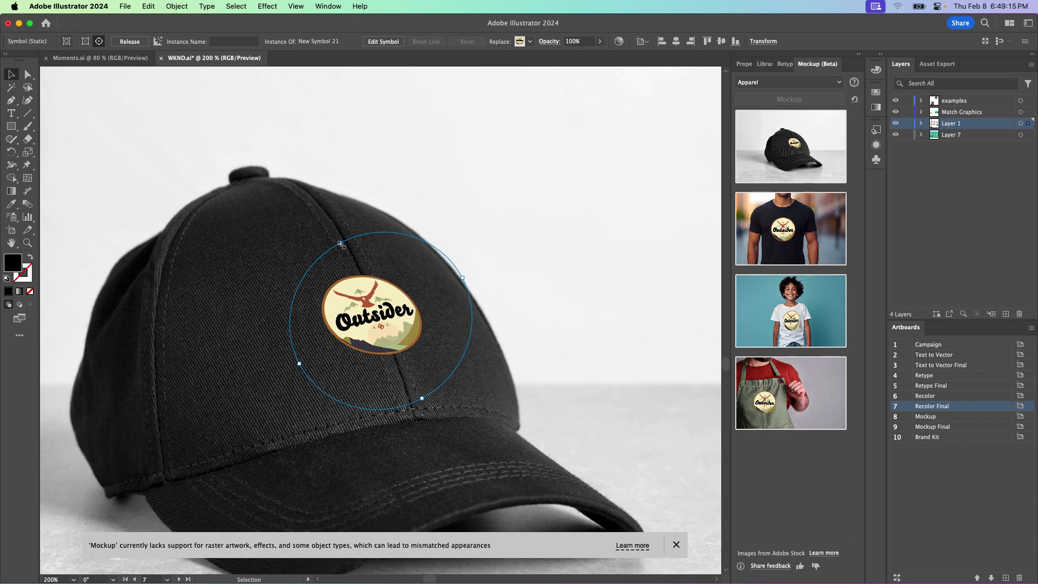
left_click_drag(348, 294, 198, 427)
left_click_drag(101, 414, 427, 252)
left_click_drag(393, 177, 358, 137)
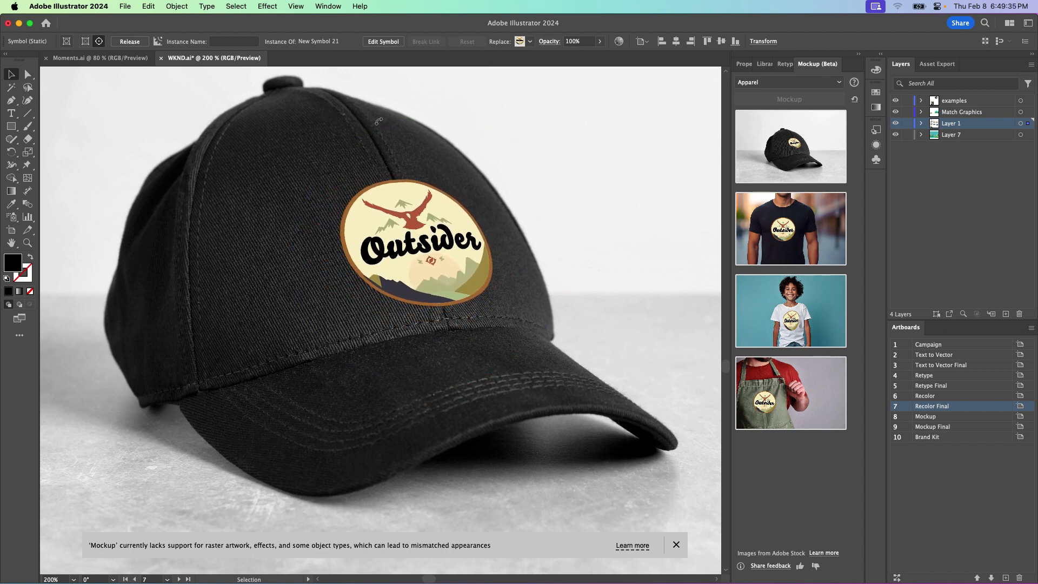
Step: Set the blending mode of the badge on the cap to Color Dodge
left_click(744, 66)
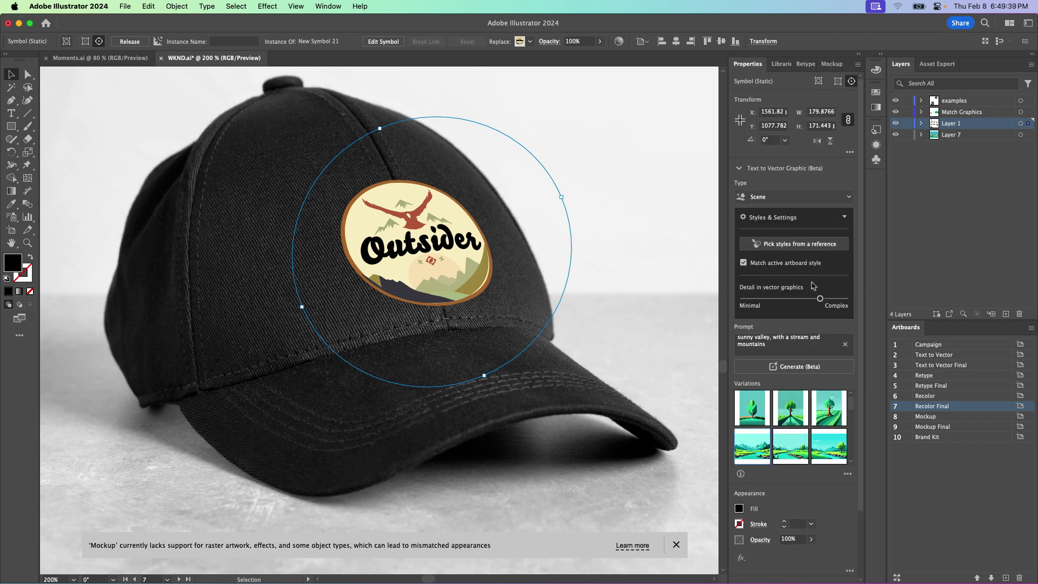
left_click(739, 169)
left_click(758, 235)
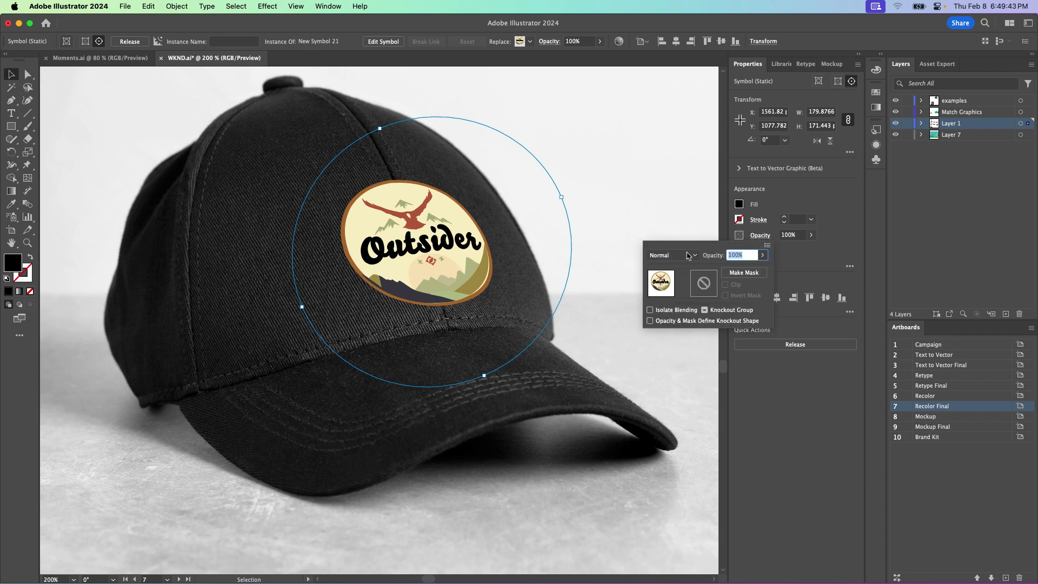
left_click(672, 255)
left_click(676, 341)
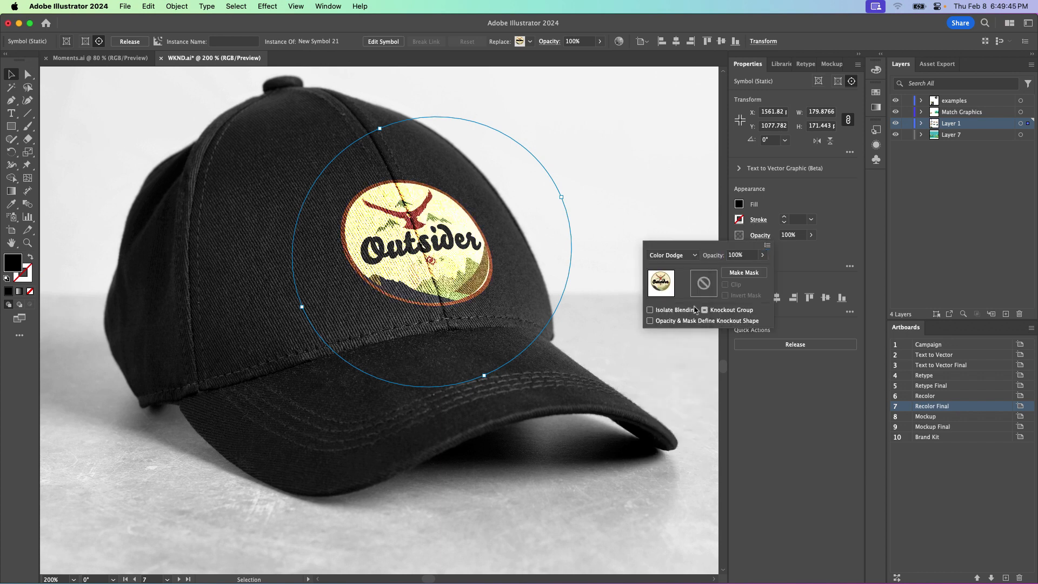
Step: Try the Screen blending mode on the cap badge, restore Color Dodge, and deselect the artwork
left_click(683, 260)
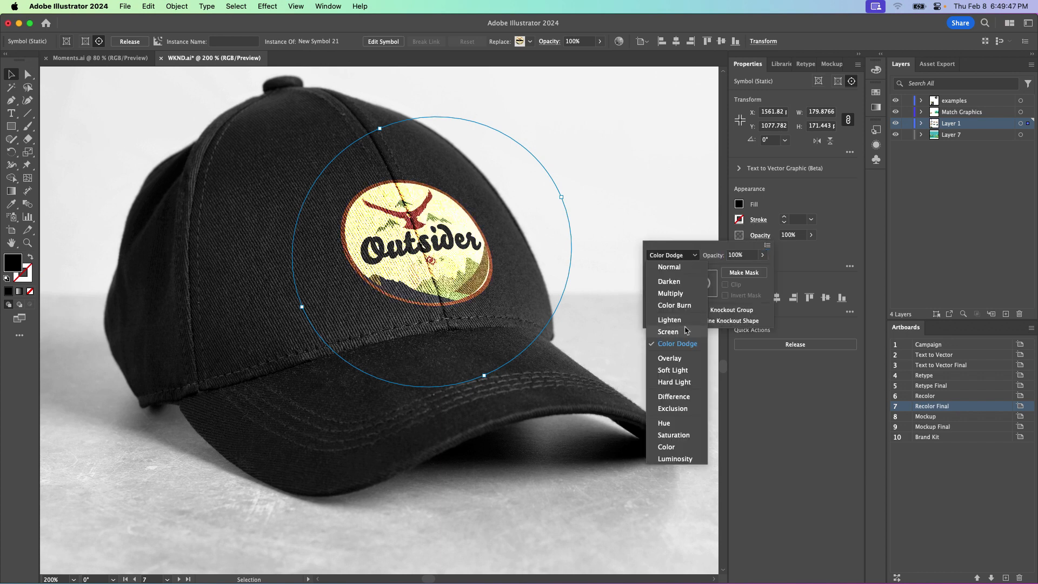
left_click(685, 331)
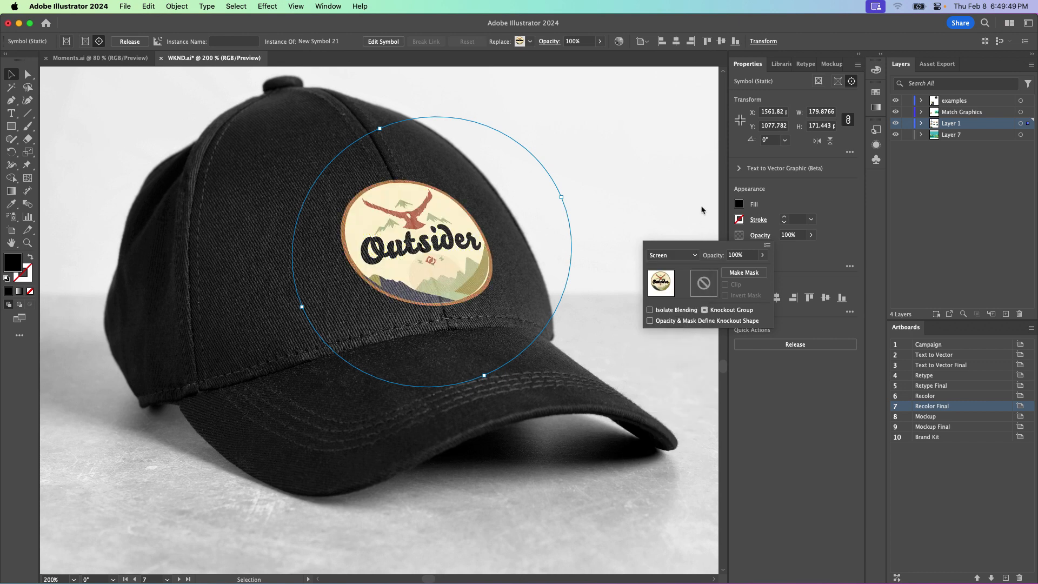
left_click(691, 255)
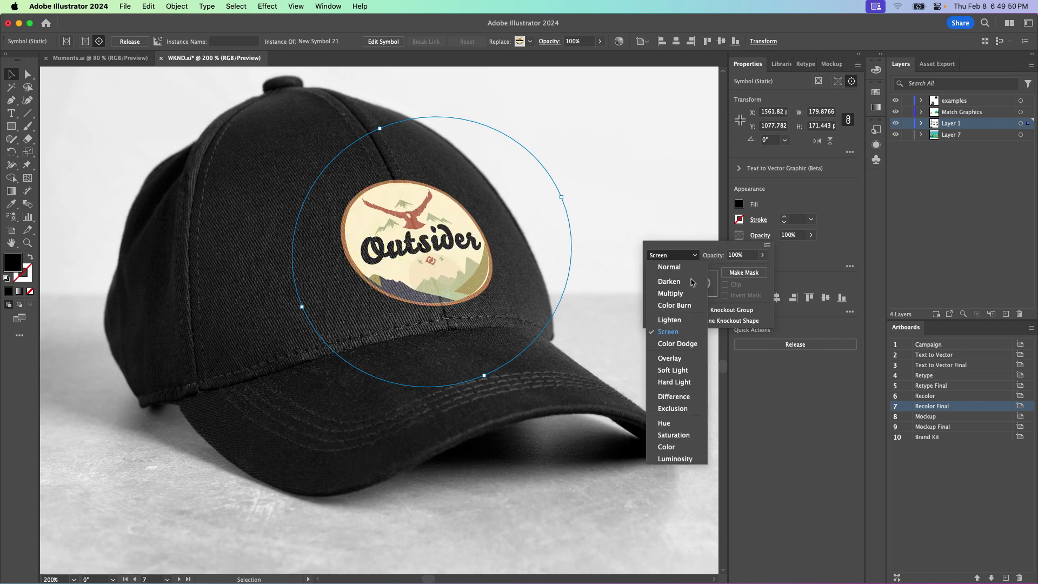
left_click(688, 344)
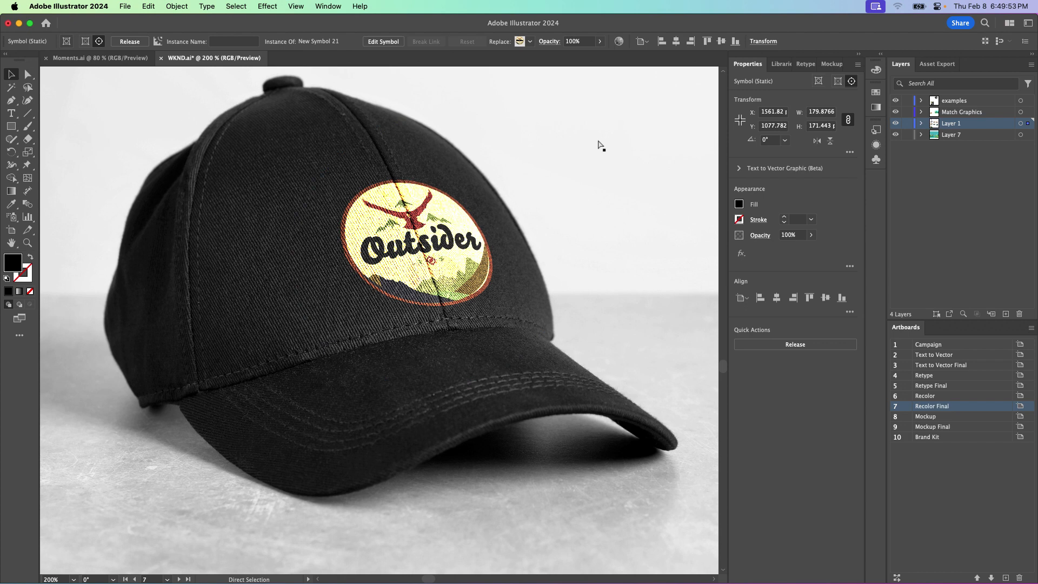
key("super+0")
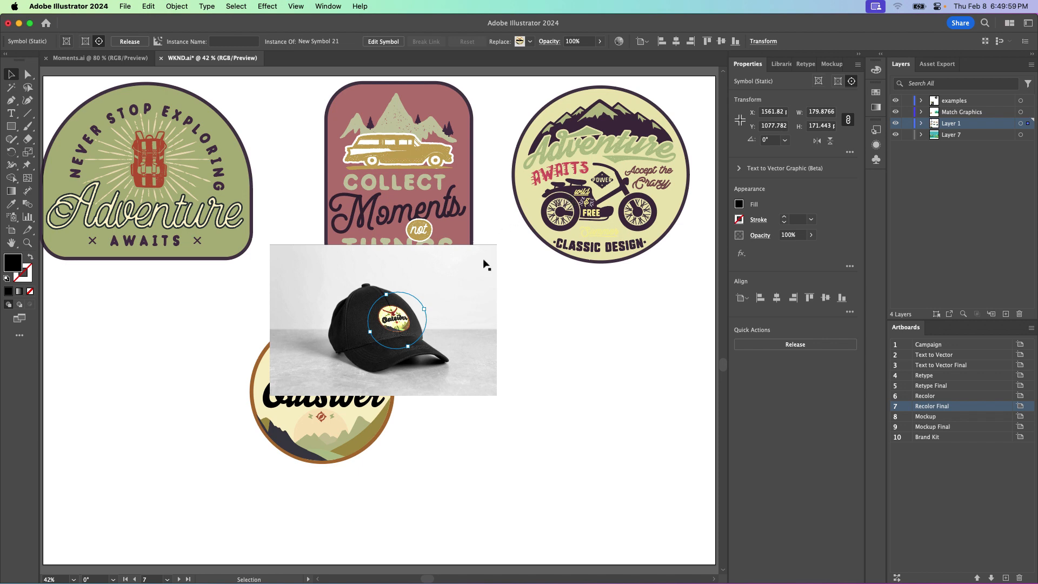
left_click(544, 294)
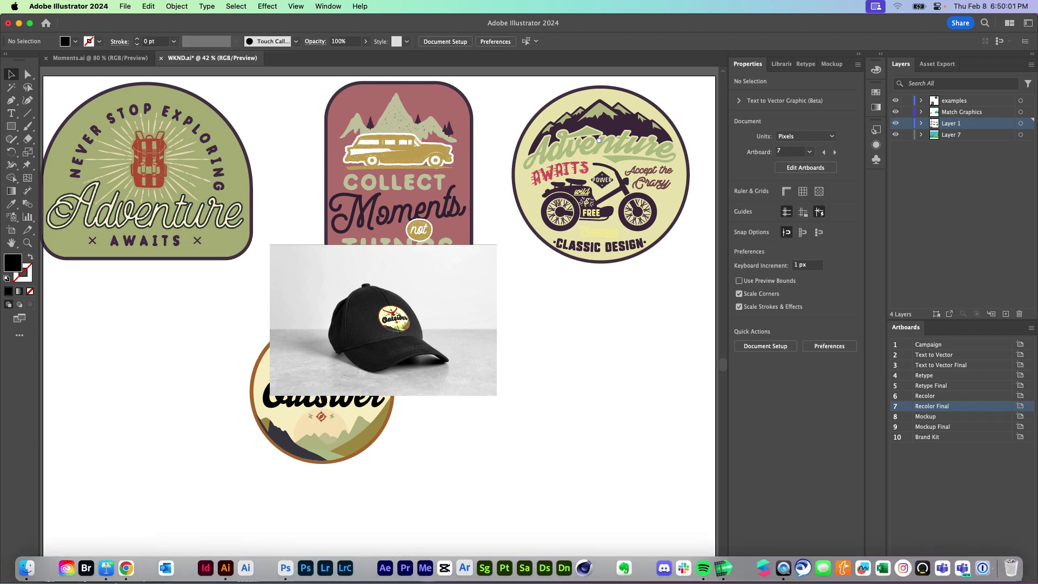
Step: Switch to Adobe Photoshop (Beta), bring up 01_ParametricFilters.psd and close the Content Credentials window
left_click(285, 567)
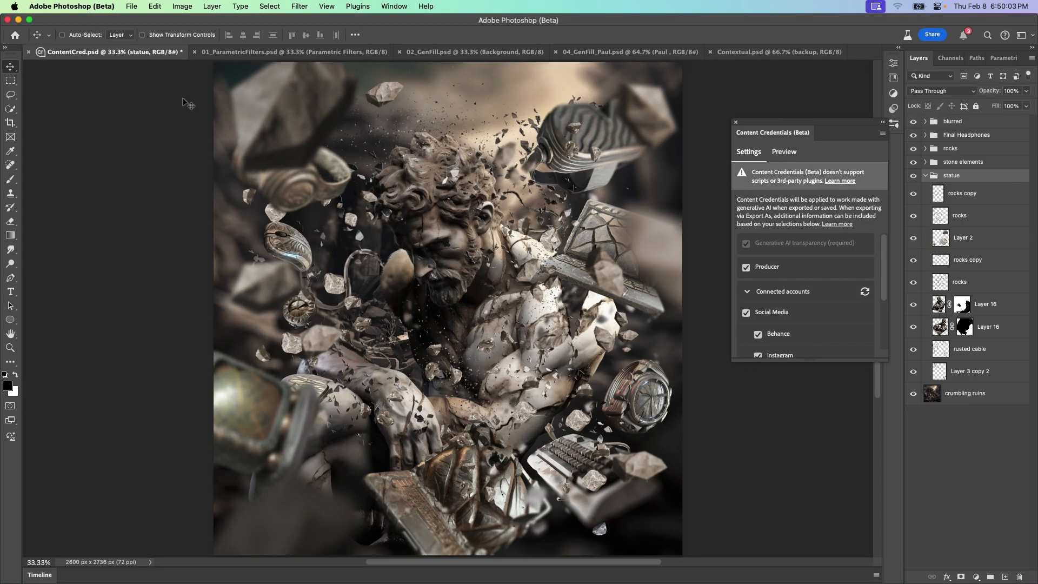
left_click(247, 53)
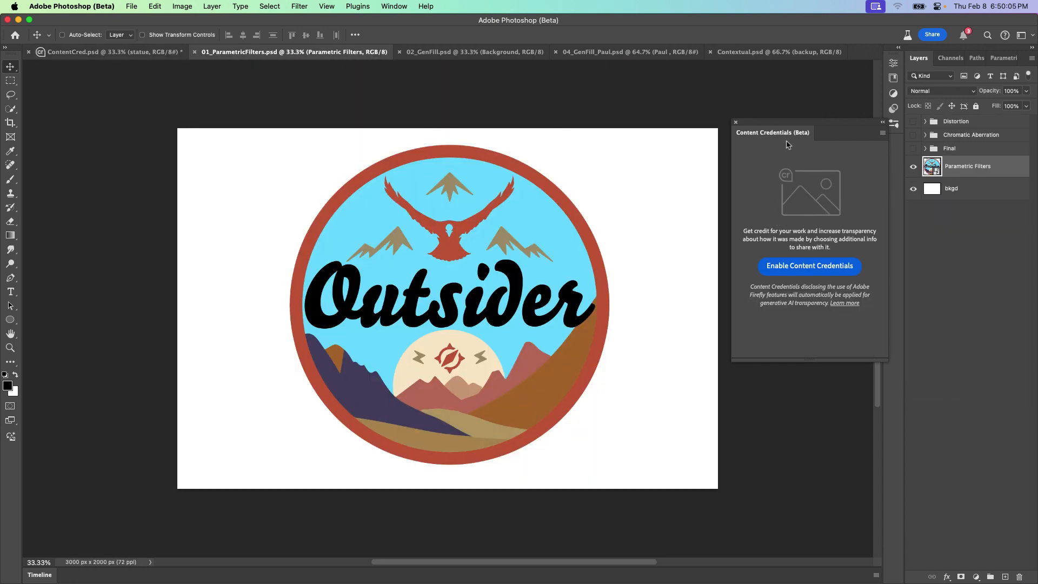
left_click(736, 122)
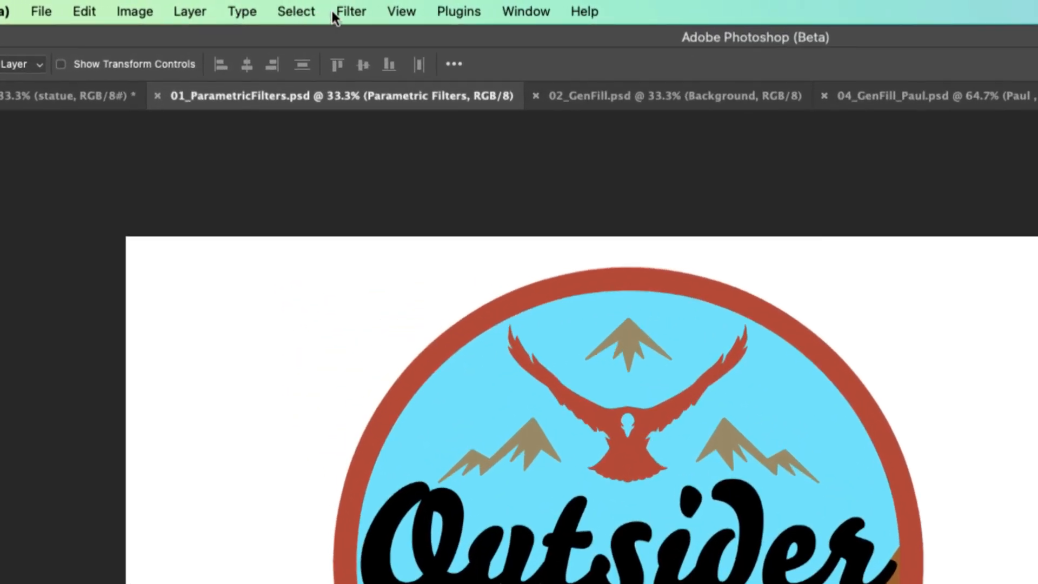
Step: Show the expanded Parametric Filters library for the Outsider badge document
left_click(317, 7)
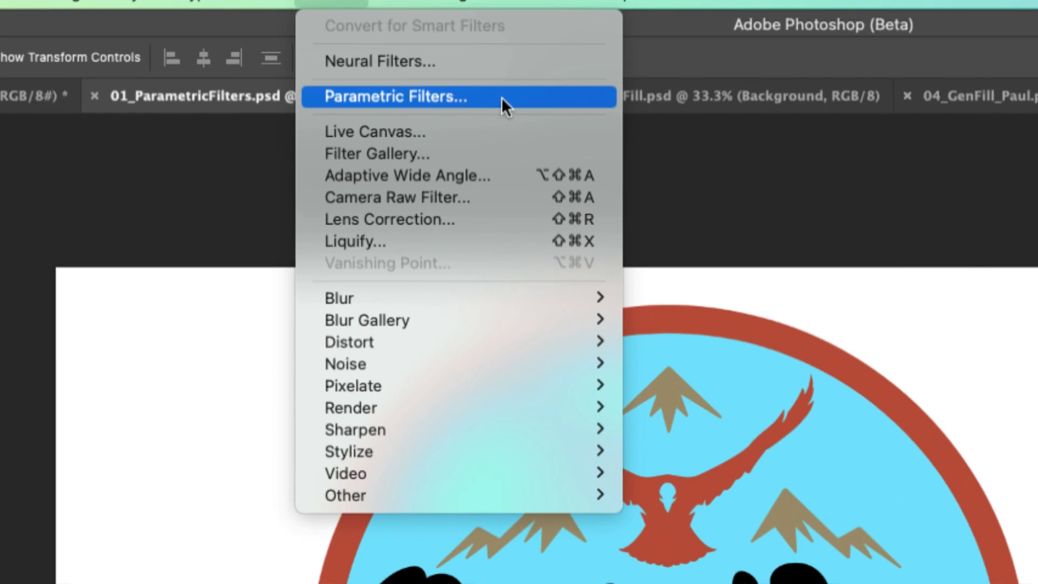
left_click(501, 96)
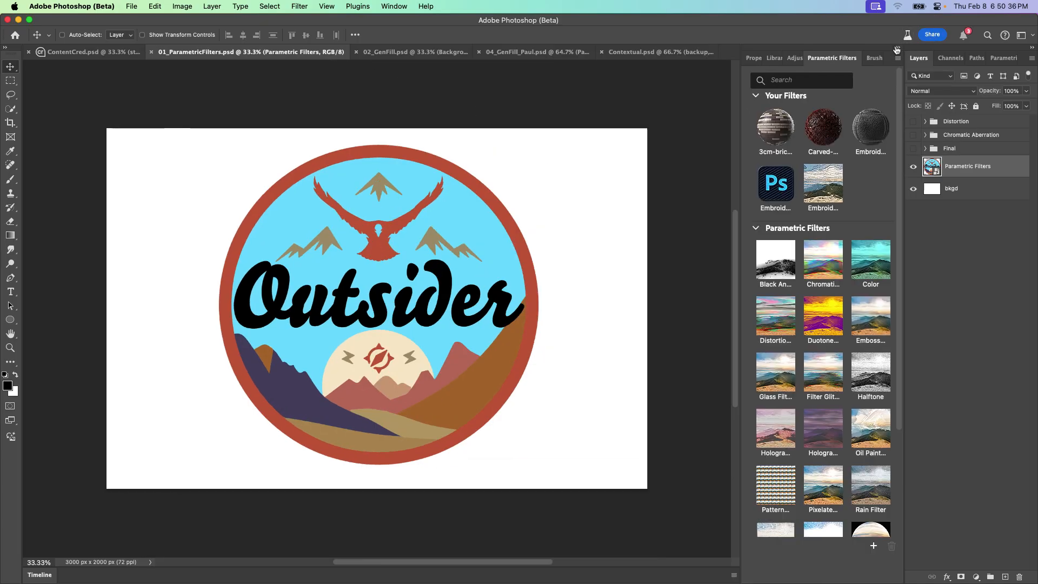
left_click(897, 47)
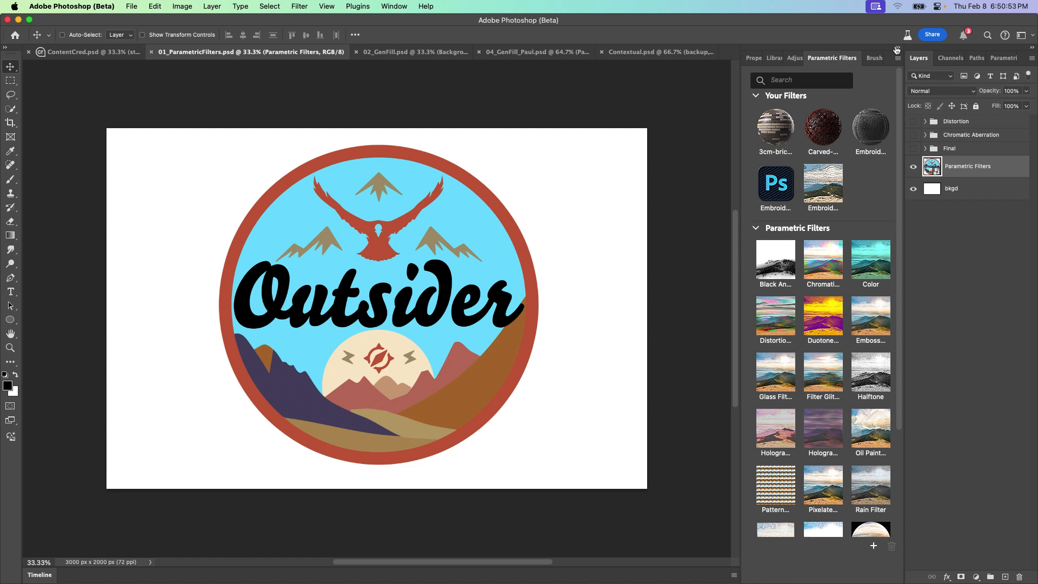
Step: Duplicate the Parametric Filters layer and apply the Embroidery Photoshop filter to the copy
key("super+j")
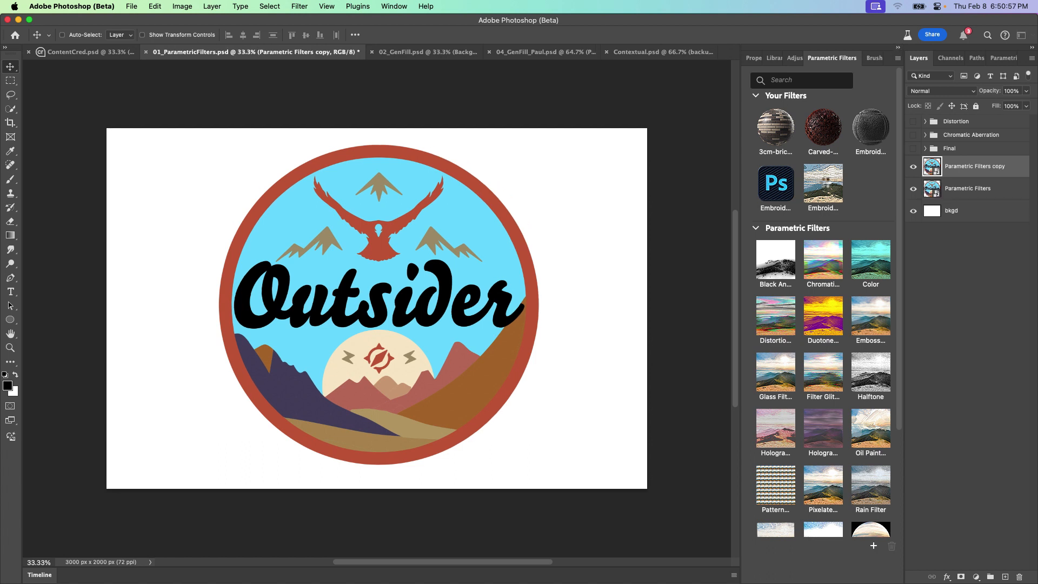
left_click(825, 183)
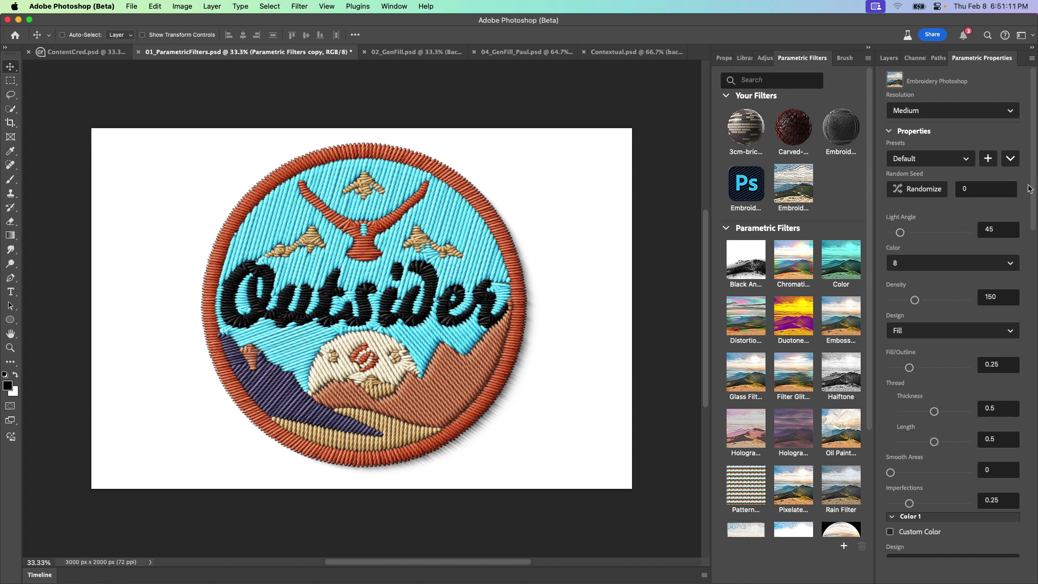
Step: Review the embroidery filter's properties and raise its Imperfections to 0.57
left_click_drag(1034, 184, 1036, 307)
scroll(1000, 196, "up", 10)
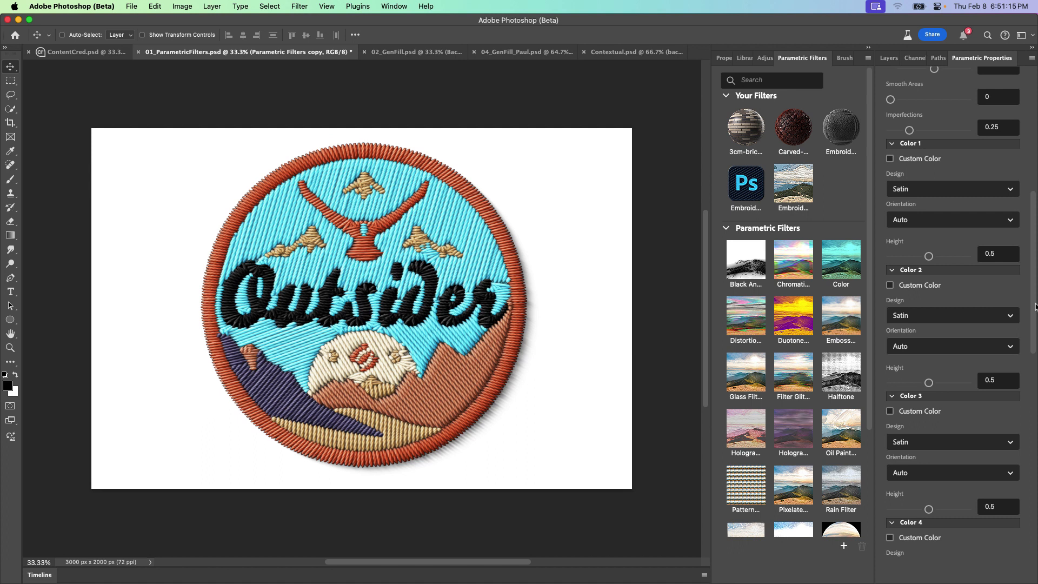
scroll(1001, 197, "down", 2)
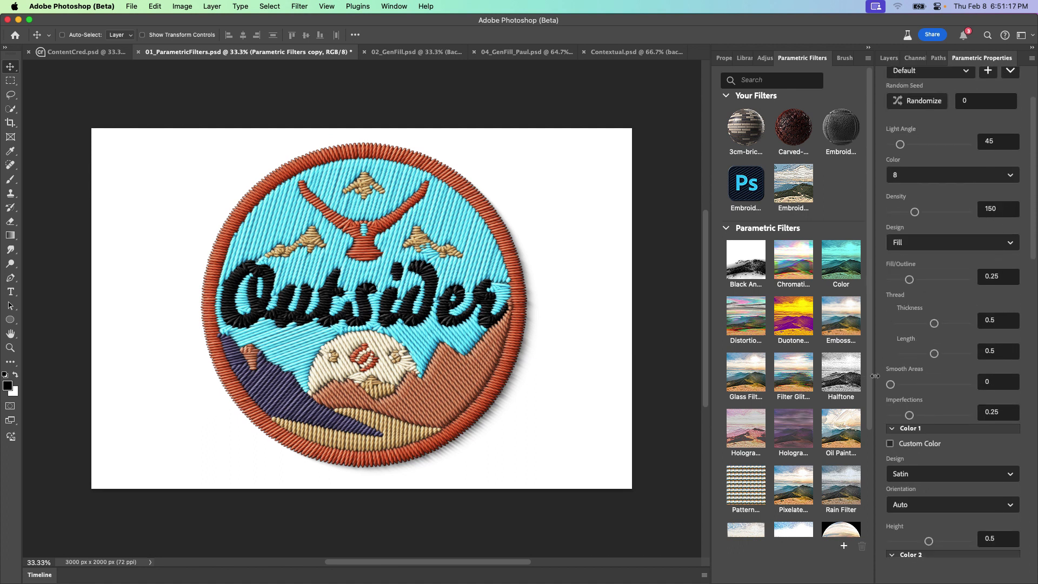
left_click_drag(905, 423, 932, 410)
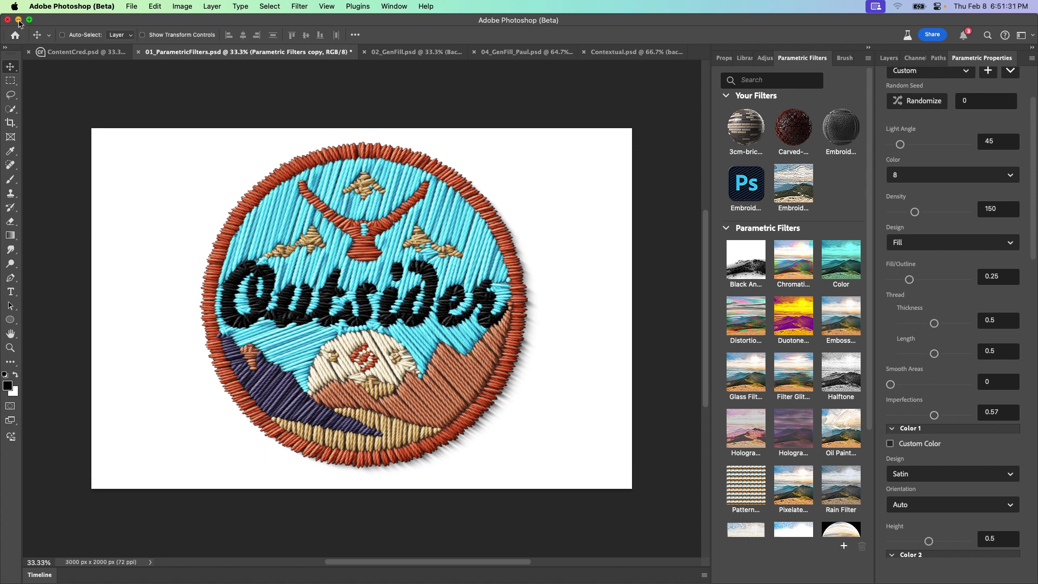
Step: Switch back to Adobe Illustrator 2024 with the WKND.ai document
mouse_move(165, 581)
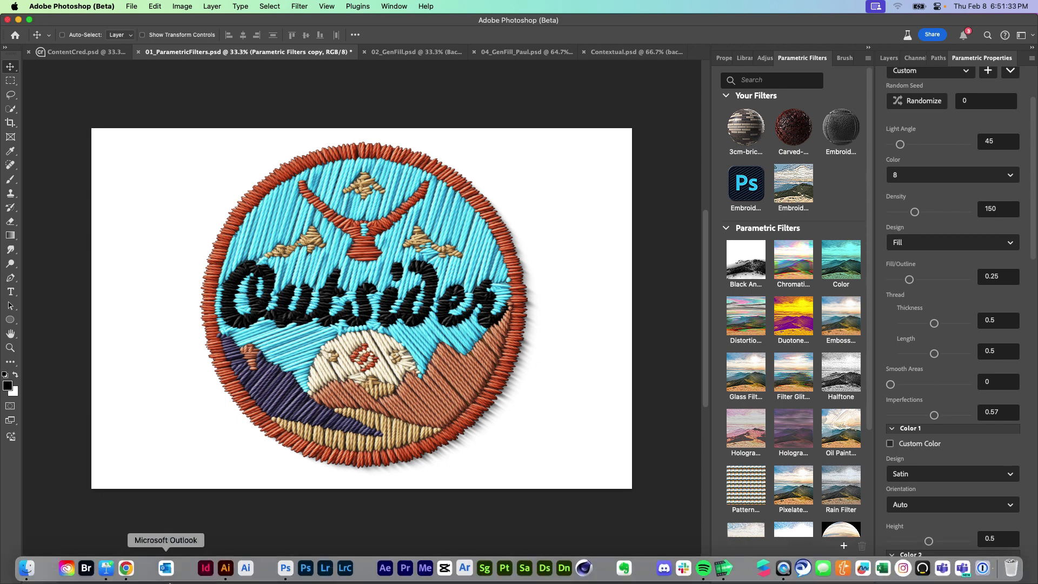
left_click(226, 568)
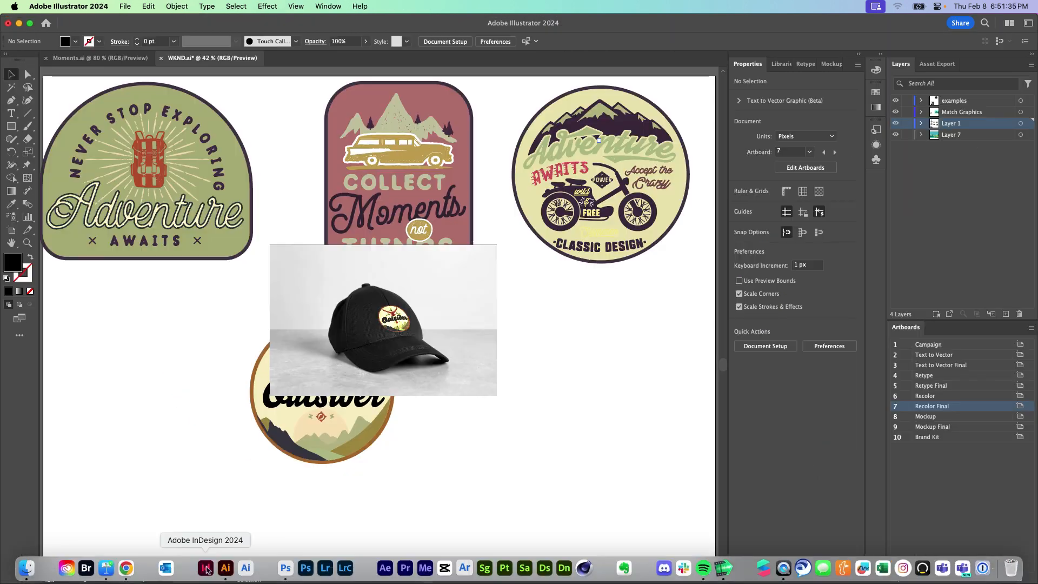
Step: Move the cap mockup to sit beside the Outsider badge and show the Brand Kit artboard
left_click_drag(333, 288, 471, 352)
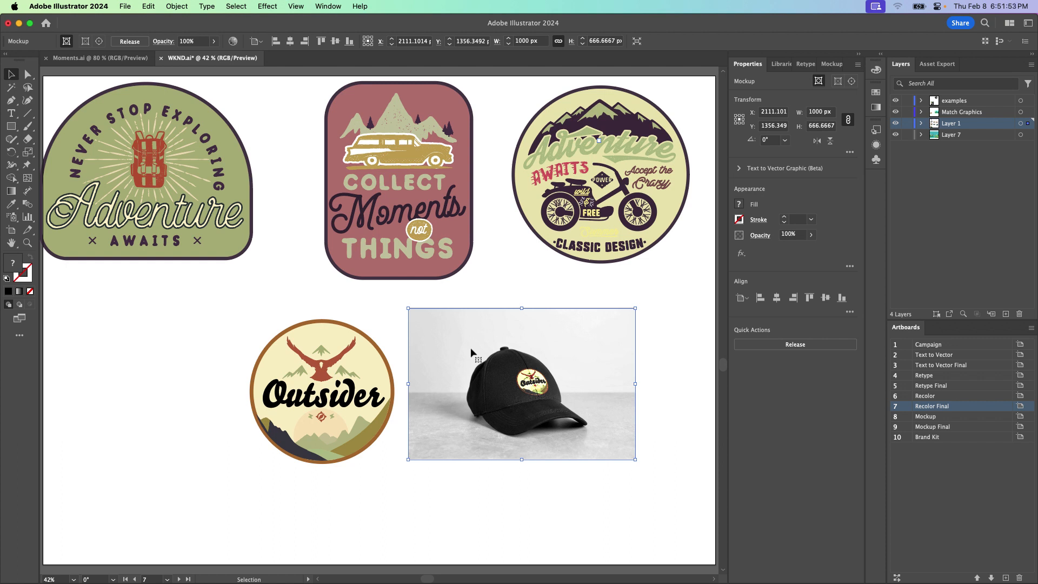
left_click(254, 268)
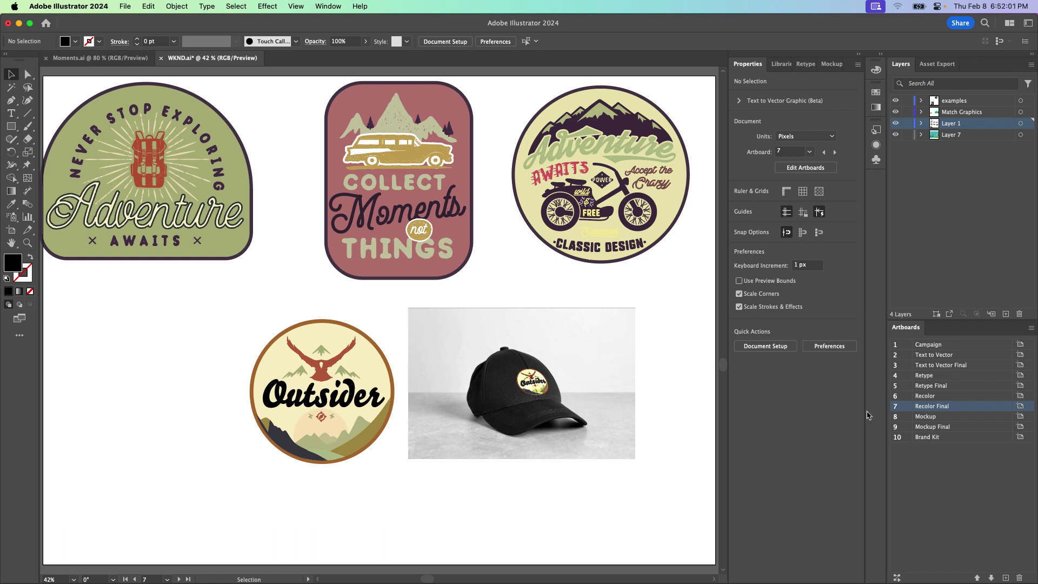
left_click(968, 435)
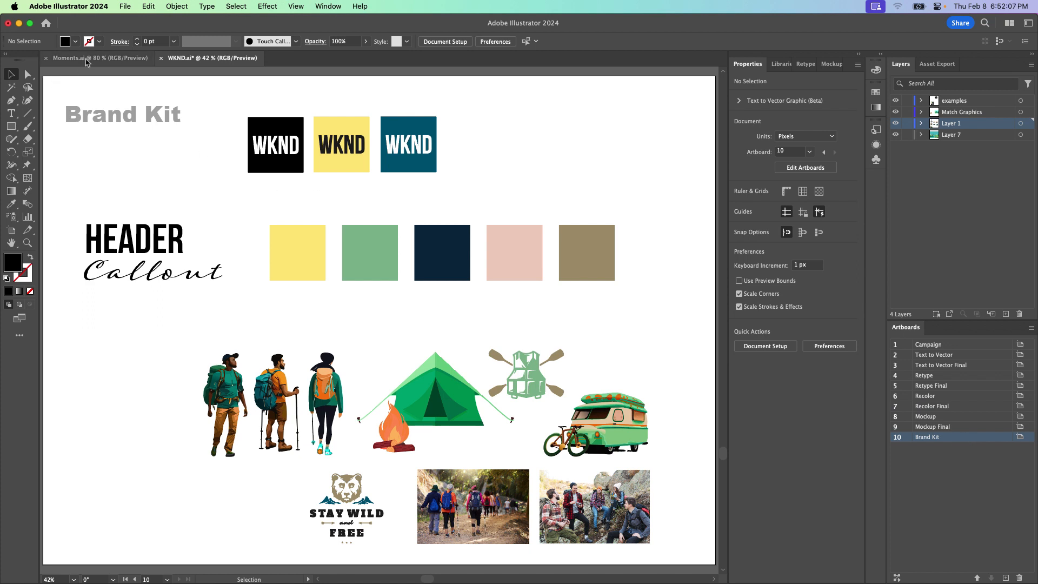
Step: Switch to the Adobe Express home page in Chrome and browse its templates and featured add-ons
left_click(5, 23)
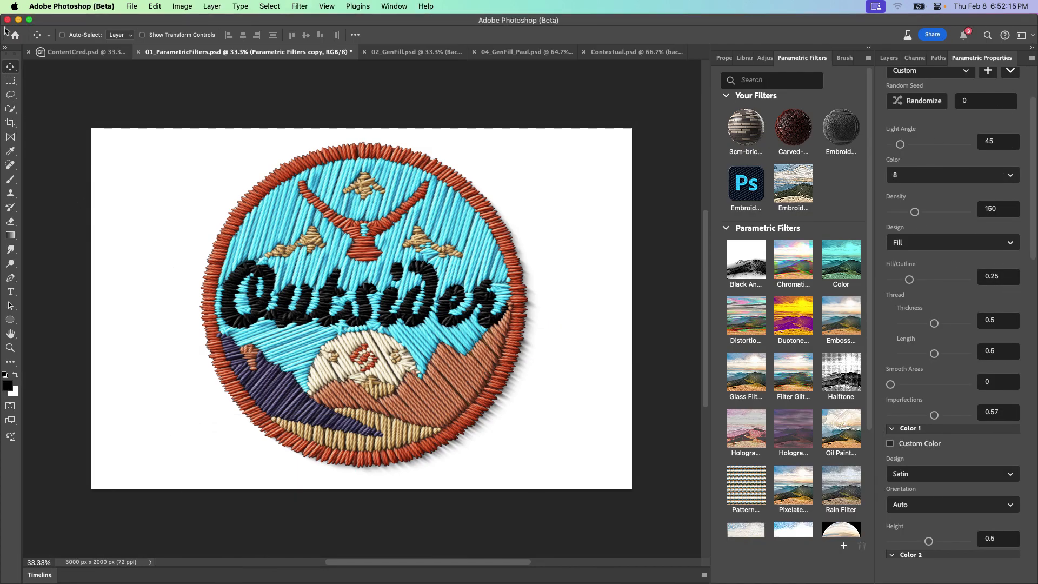
left_click(19, 20)
mouse_move(86, 579)
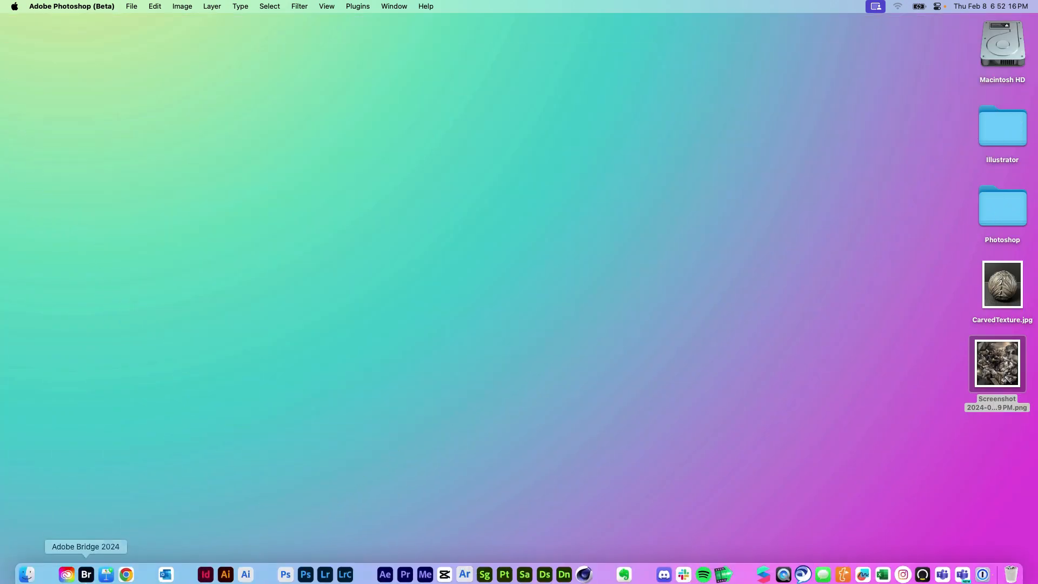
left_click(126, 568)
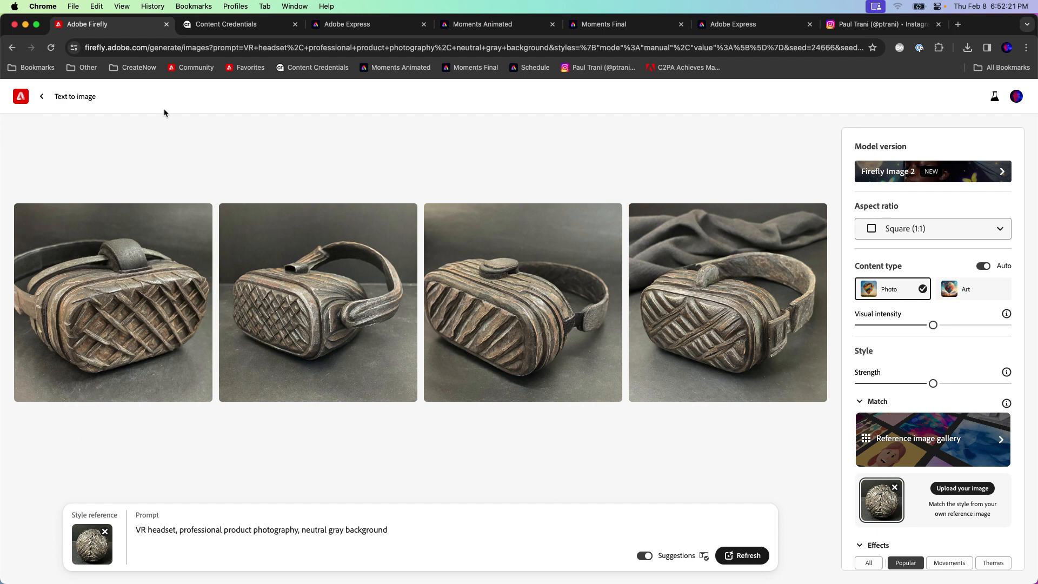
left_click(346, 24)
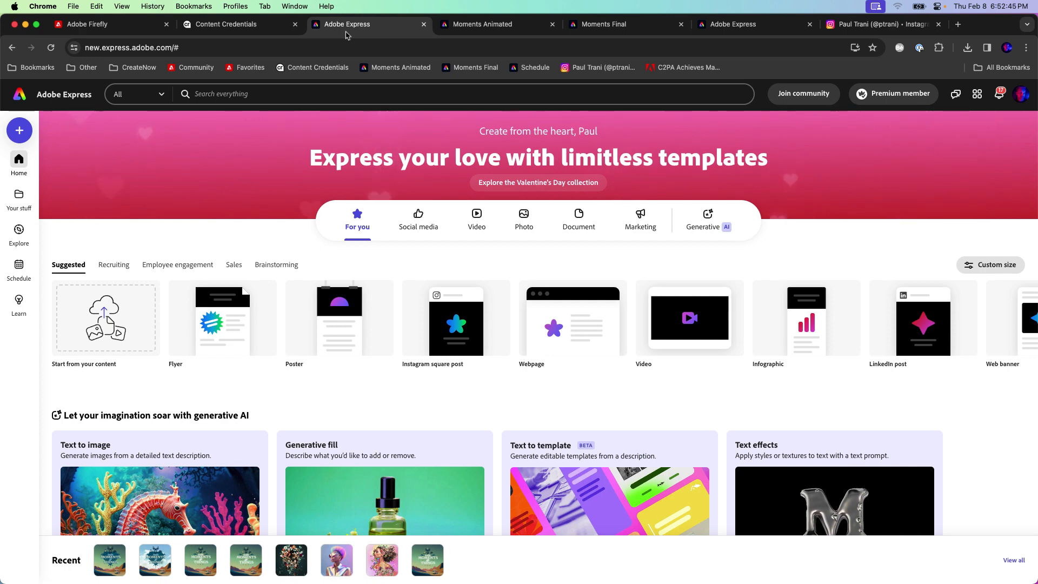
scroll(304, 243, "down", 2)
scroll(305, 243, "down", 12)
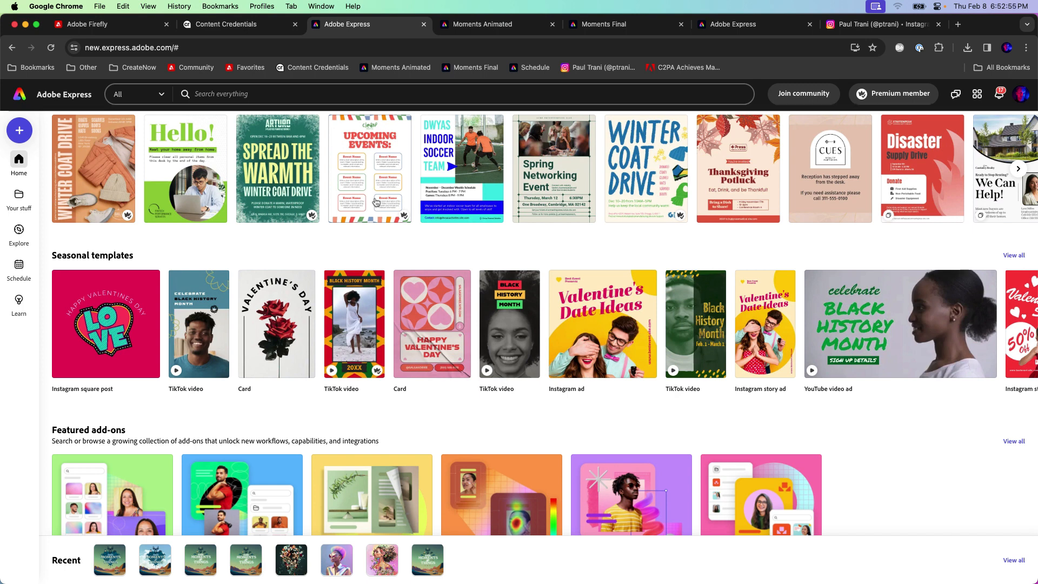
scroll(377, 198, "up", 4)
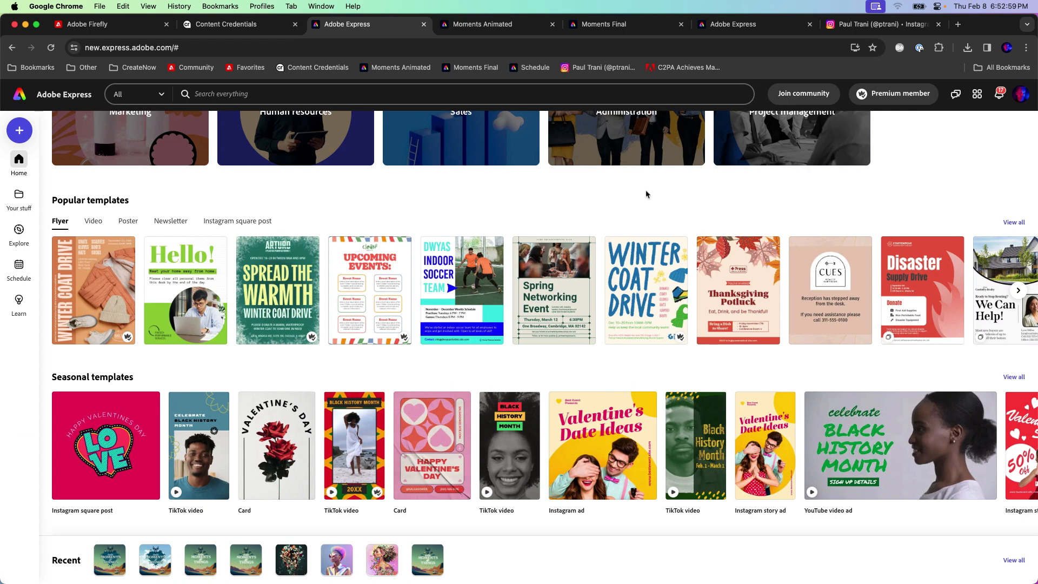
scroll(647, 193, "up", 10)
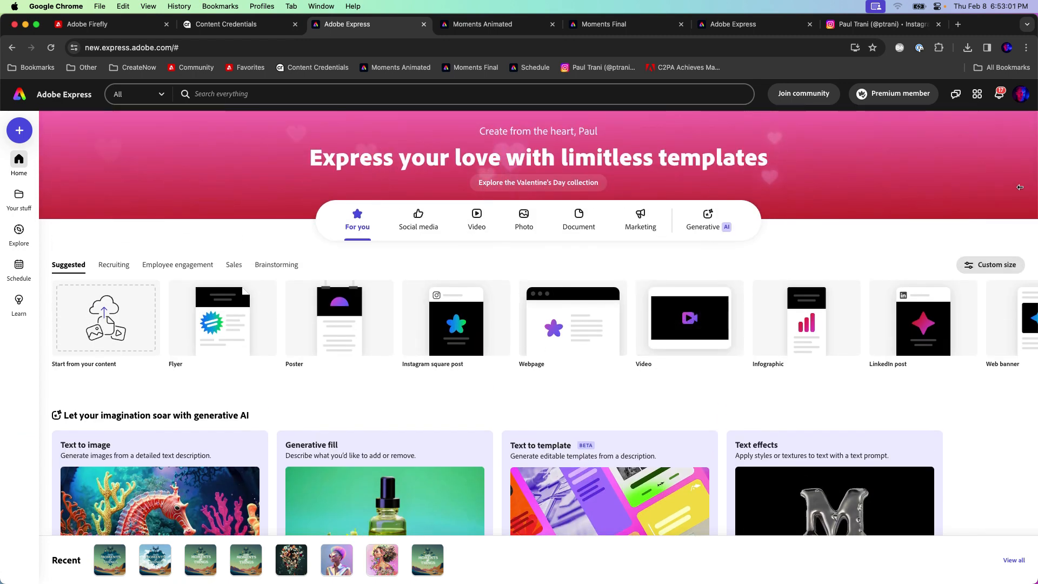
Step: Upload Moments.ai from the desktop's Illustrator folder to the Adobe Express home page
left_click_drag(1035, 197, 919, 196)
double_click(1005, 144)
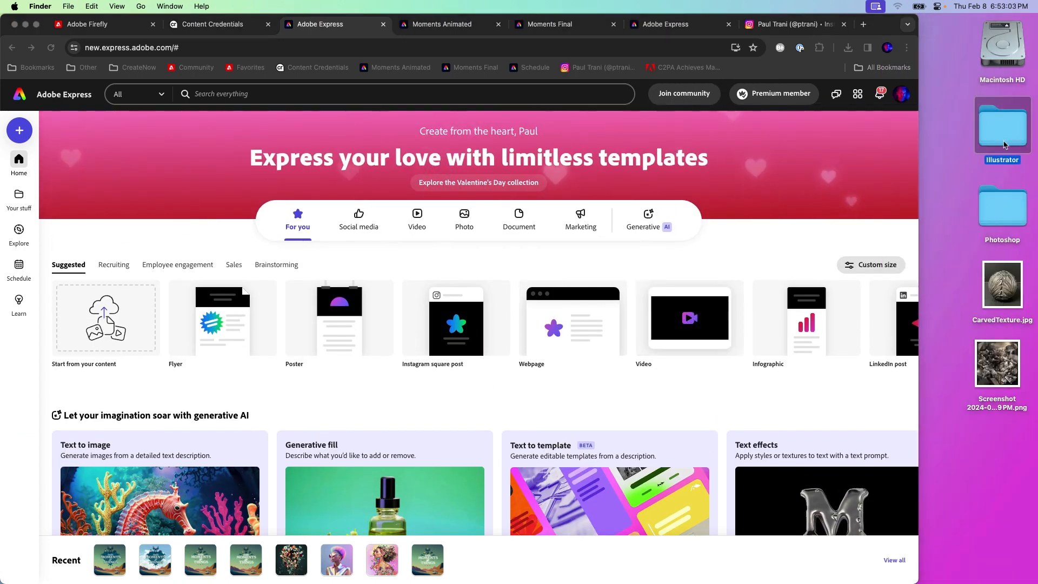
left_click_drag(165, 38, 559, 240)
left_click_drag(640, 286, 125, 323)
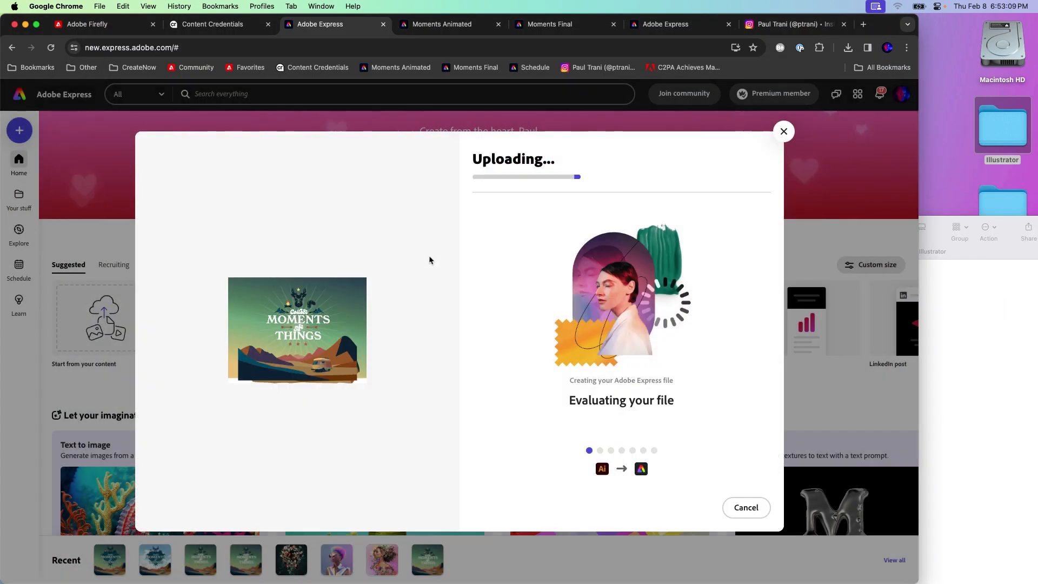
Step: Switch to Moments.ai in Illustrator, examine its layers and the MOMENTS text's type properties, and return to Adobe Express
left_click(1011, 343)
double_click(639, 284)
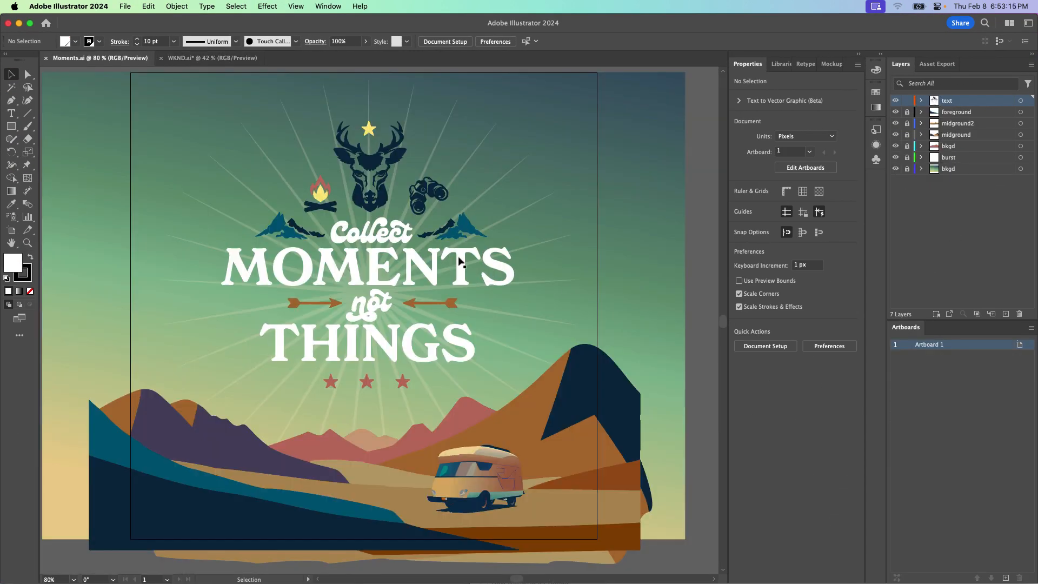
left_click(436, 269)
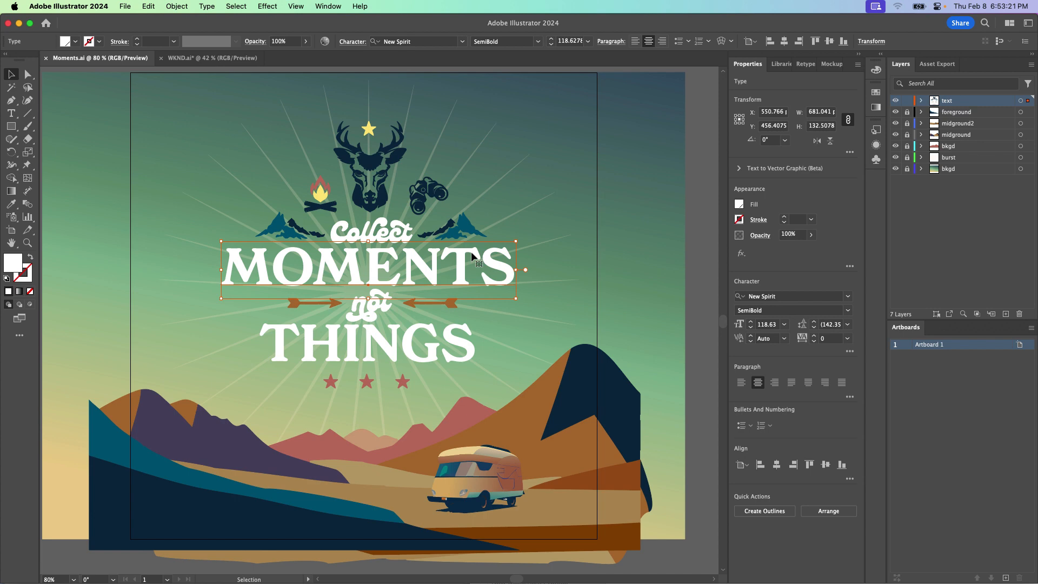
scroll(472, 255, "right", 2)
scroll(470, 260, "right", 1)
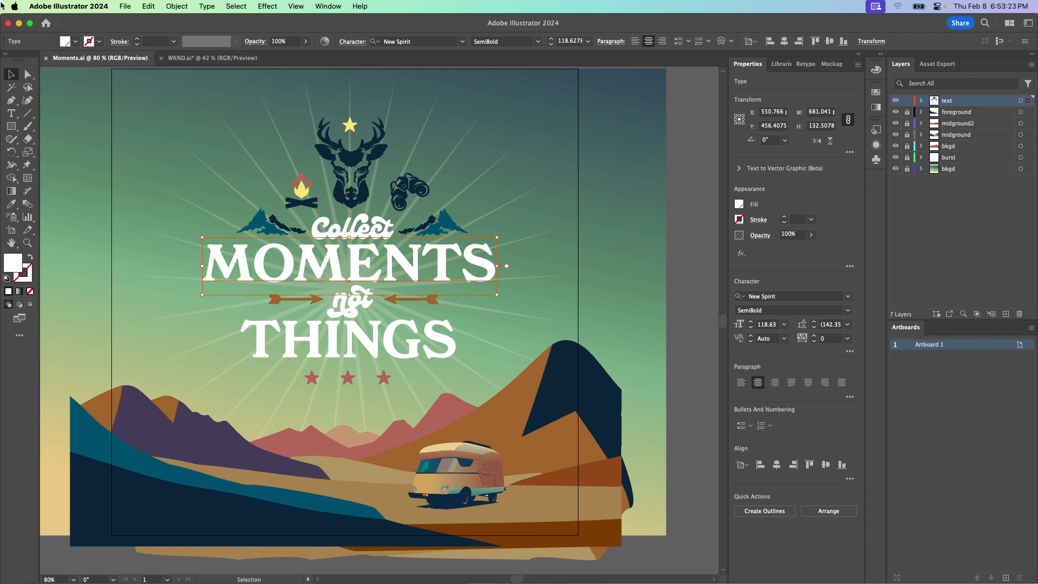
left_click(18, 24)
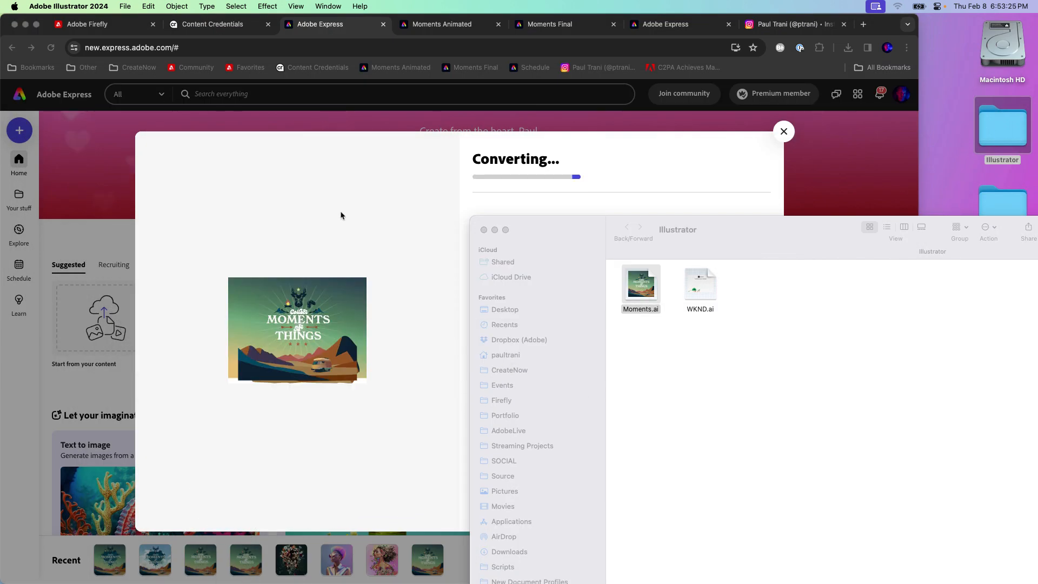
Step: Move the Finder window clear of the import dialog and open the converted Moments file in the Adobe Express editor
left_click_drag(557, 237, 699, 272)
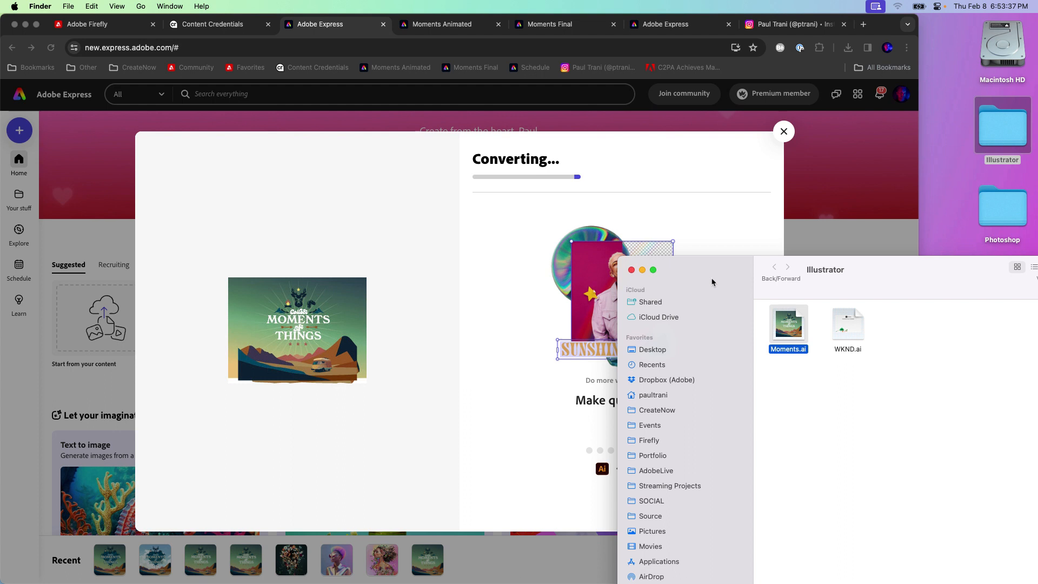
left_click_drag(678, 268, 649, 239)
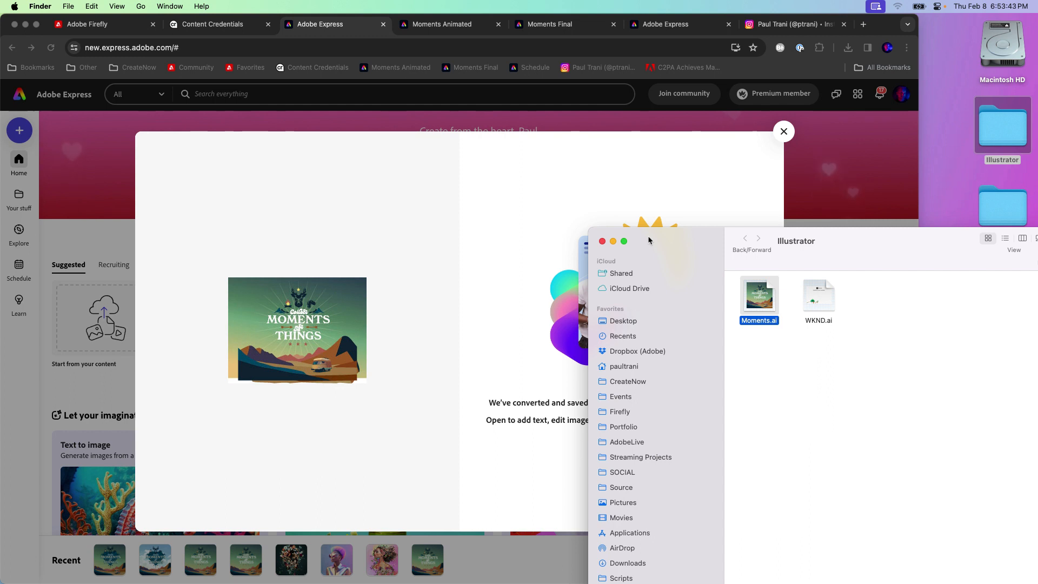
left_click(560, 456)
left_click(739, 507)
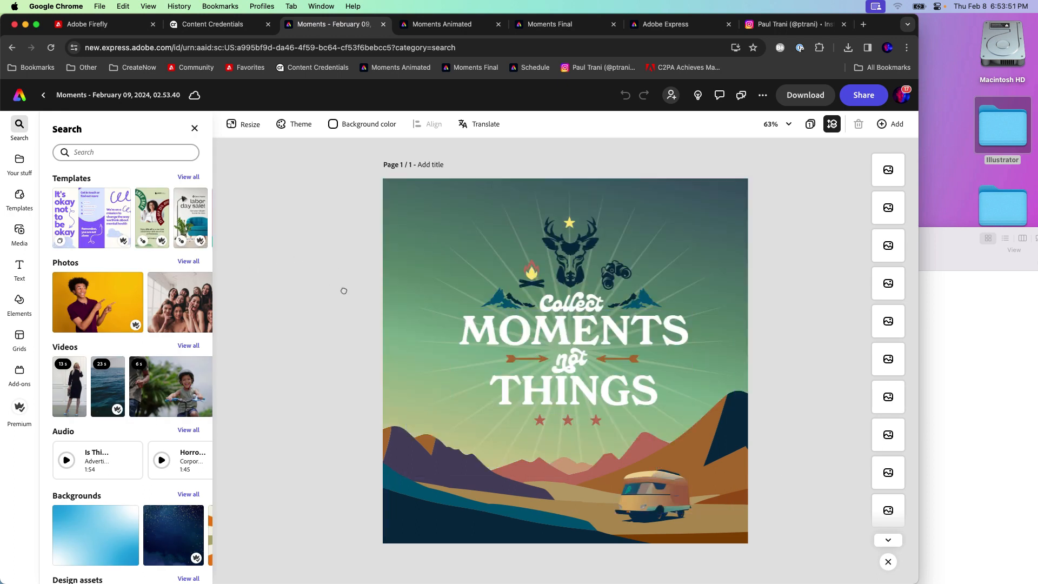
Step: Inspect the editable properties of the lettering, camper van and deer head, and widen the browser window to full screen width
left_click(500, 329)
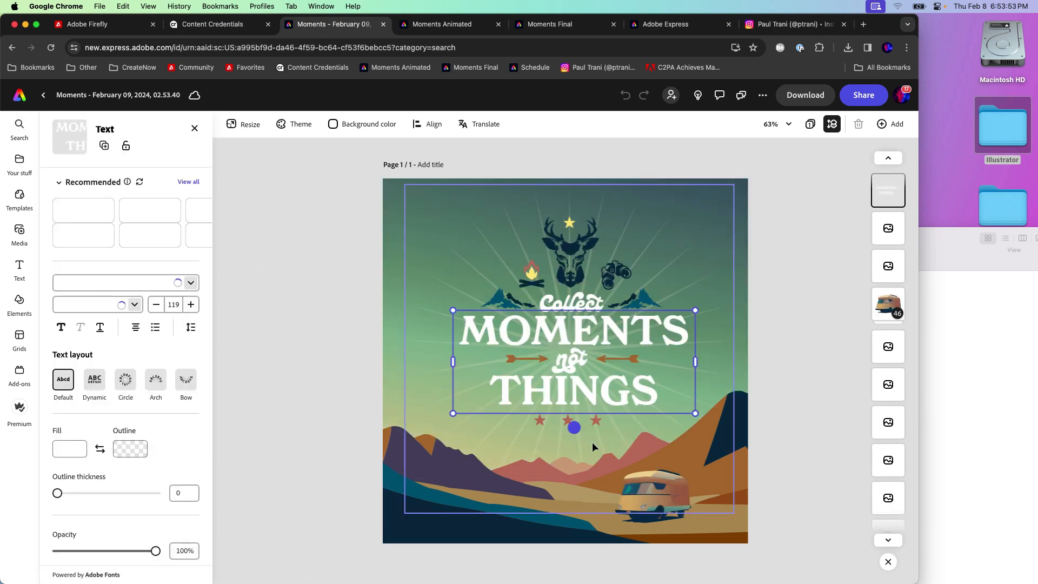
left_click(651, 483)
left_click(572, 279)
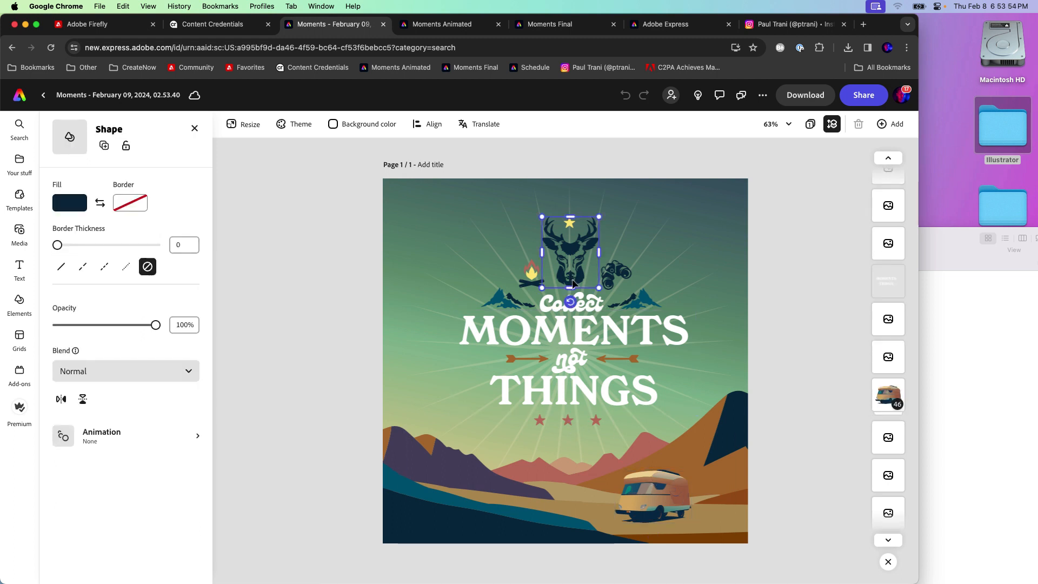
left_click(581, 398)
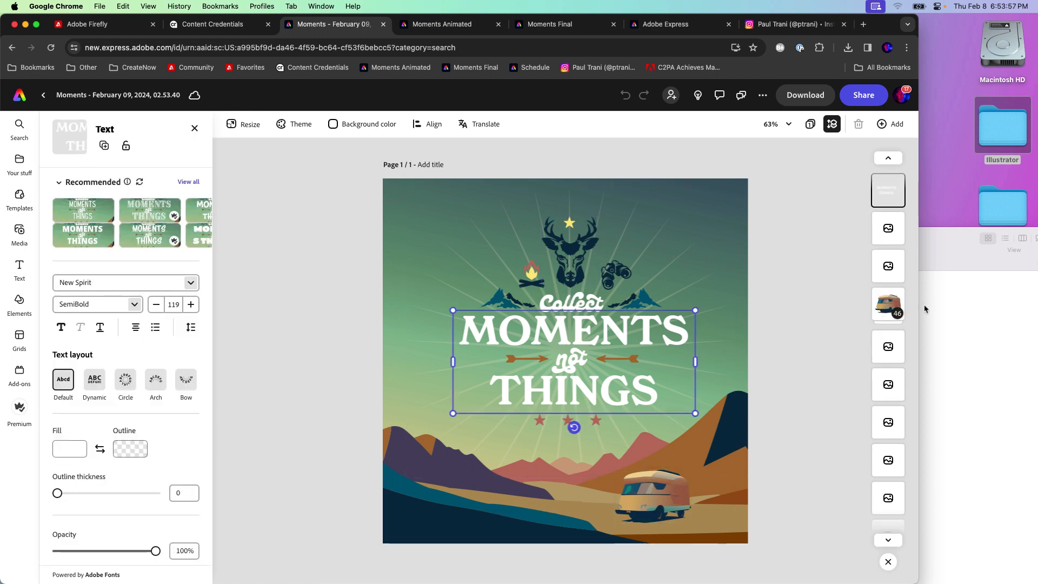
left_click_drag(920, 305, 1035, 305)
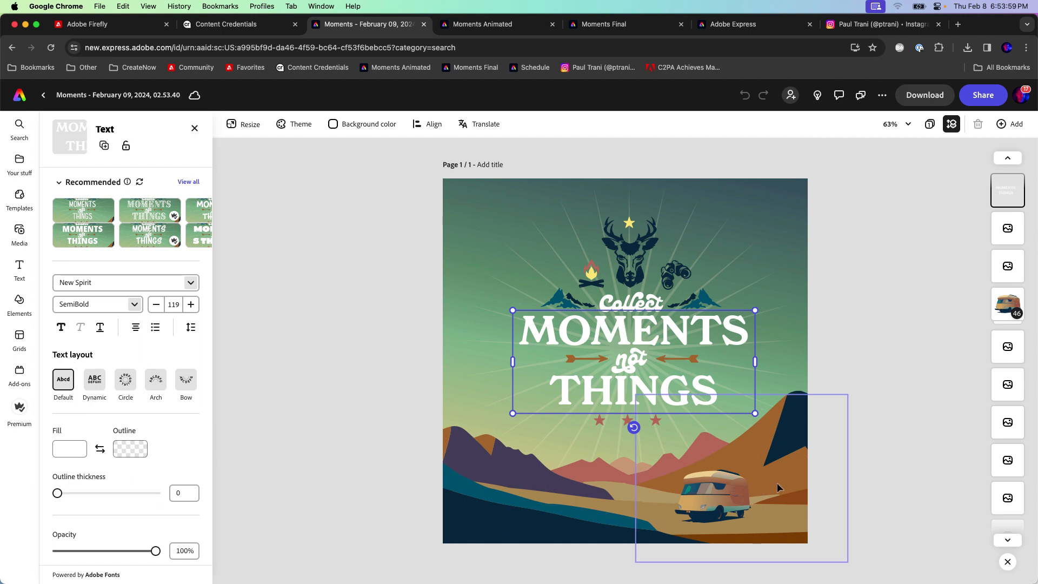
Step: Apply a looping Yoyo animation to the camper van group with its direction set to left
left_click(689, 518)
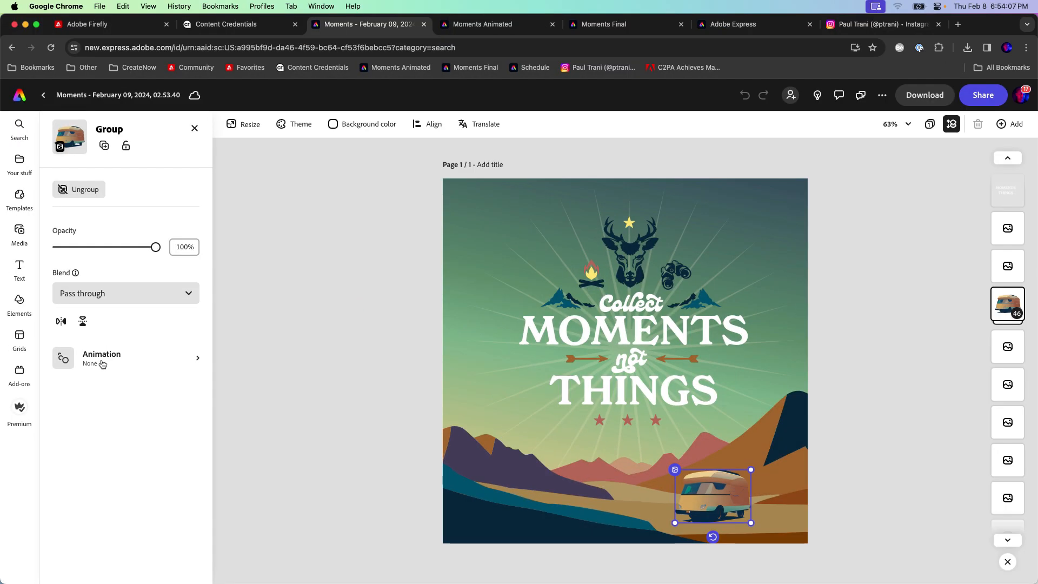
left_click(102, 364)
left_click(120, 199)
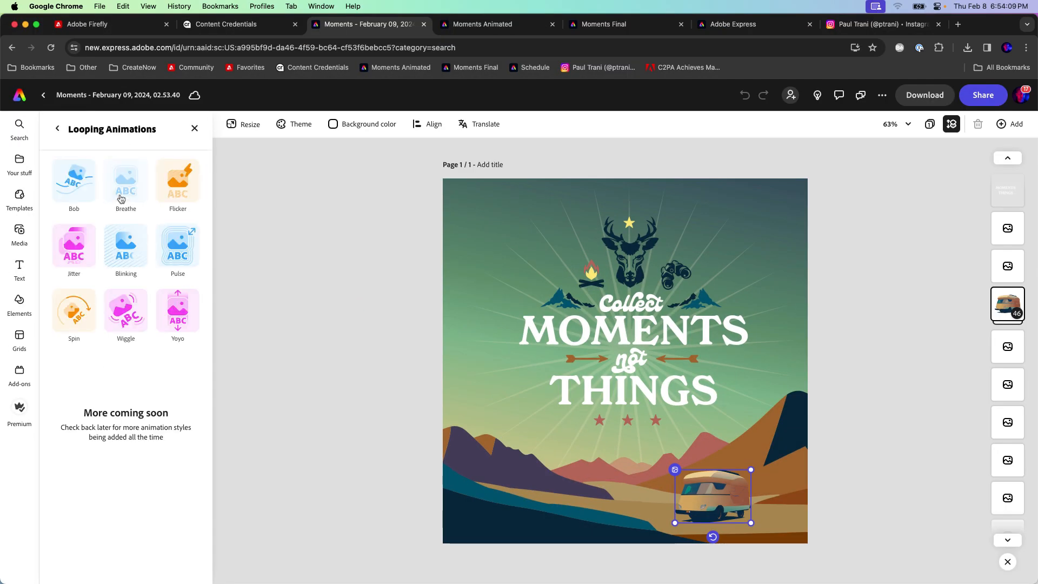
left_click(173, 320)
left_click(126, 342)
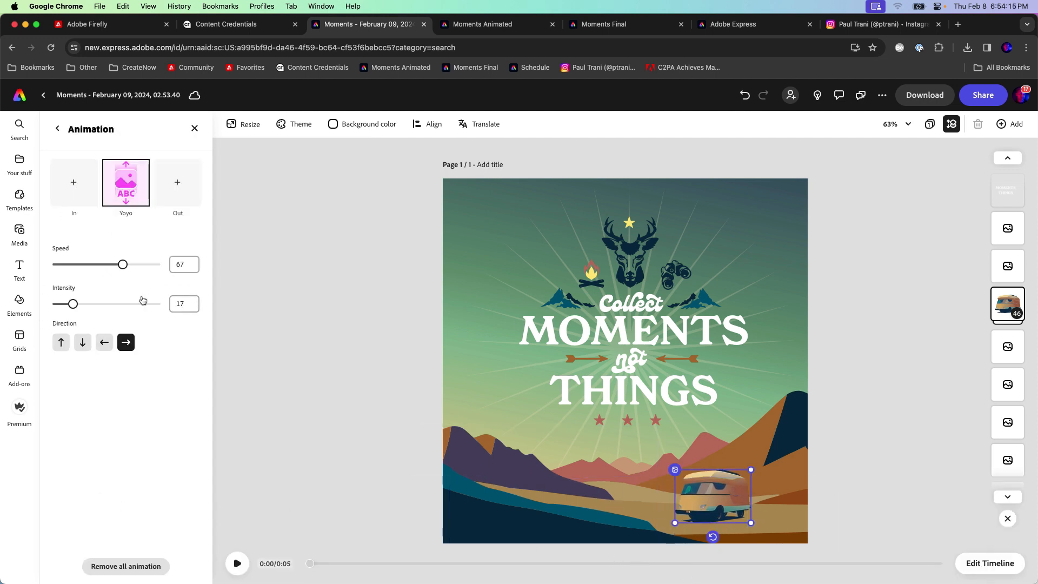
left_click(111, 346)
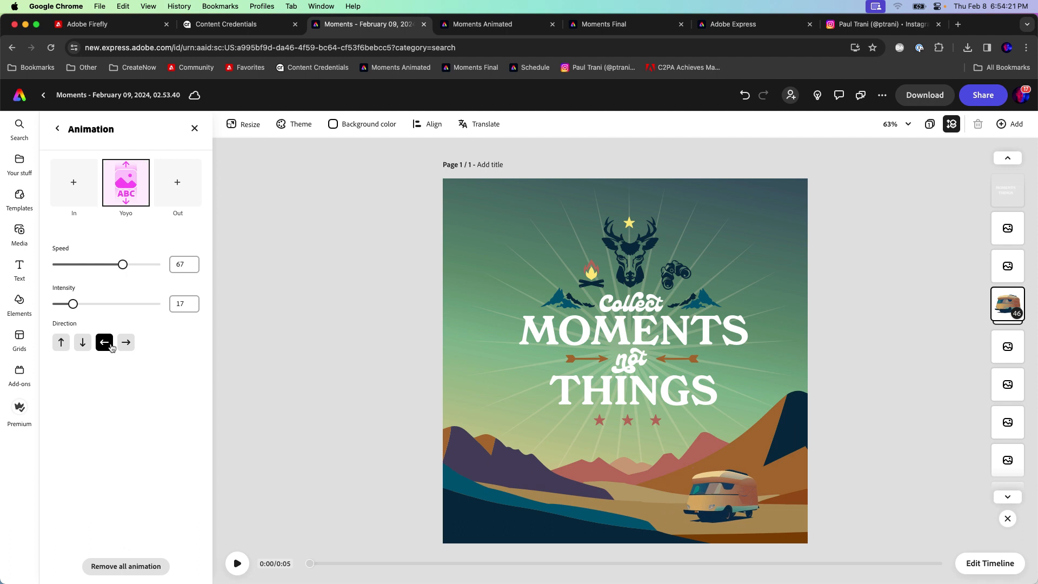
Step: Apply a looping Spin animation to the sunburst rays with an intensity of 5
left_click_drag(412, 193, 488, 273)
left_click(108, 541)
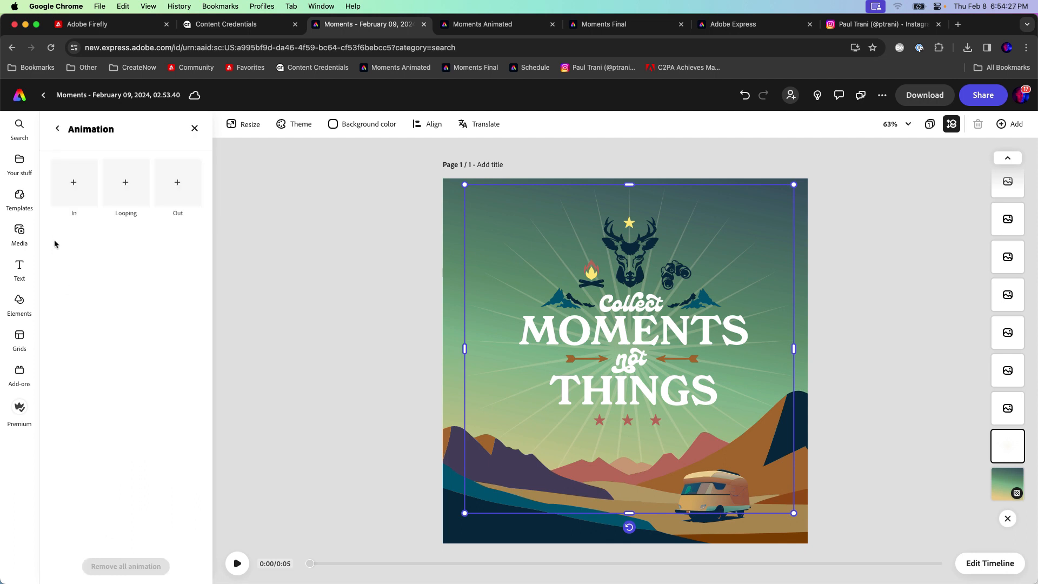
left_click(125, 180)
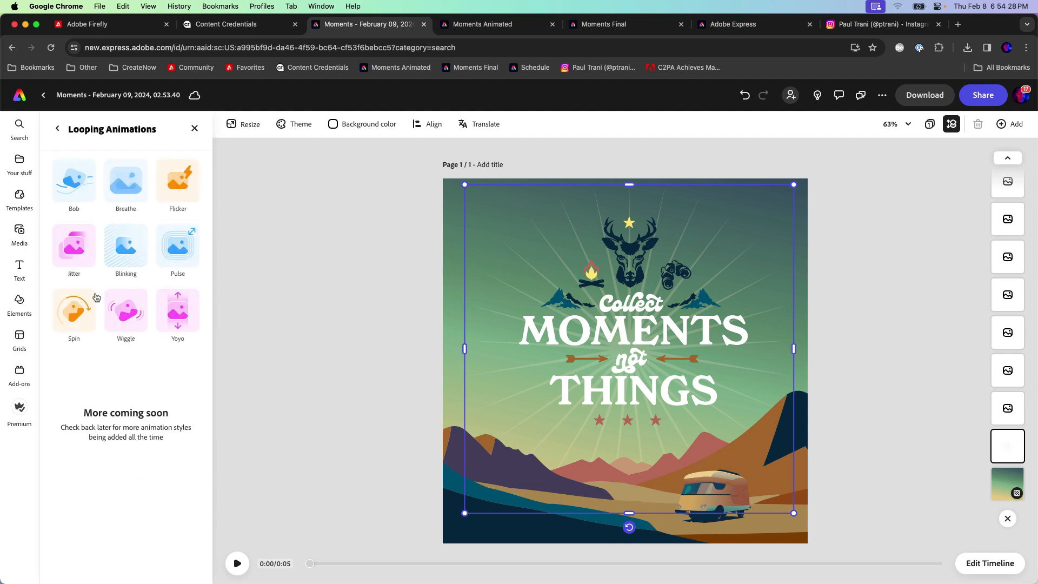
left_click(80, 319)
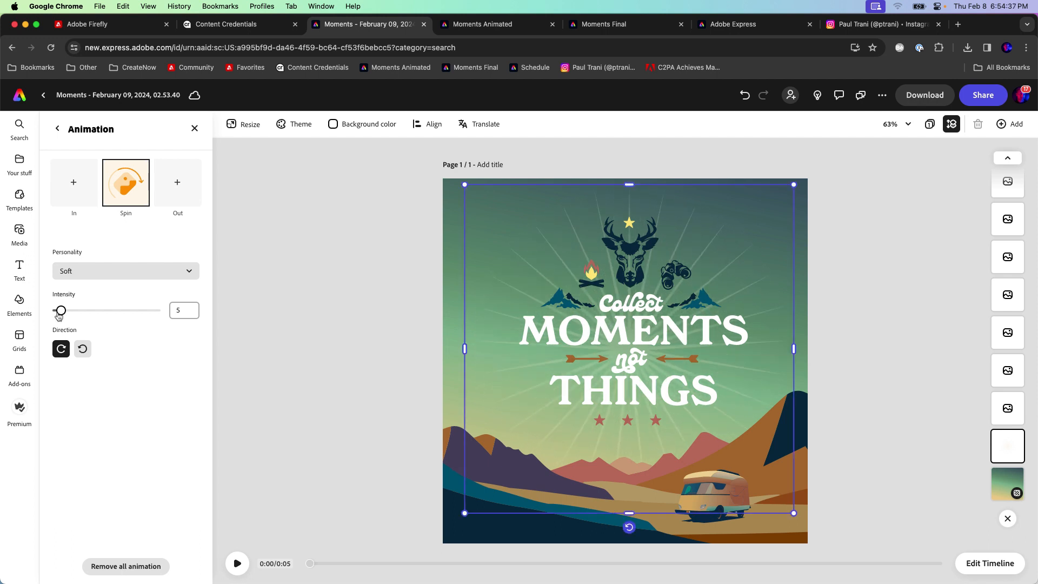
Step: Group the sunburst, emblem graphics and lettering, and apply a Grow in animation to the group
left_click_drag(394, 197, 755, 381)
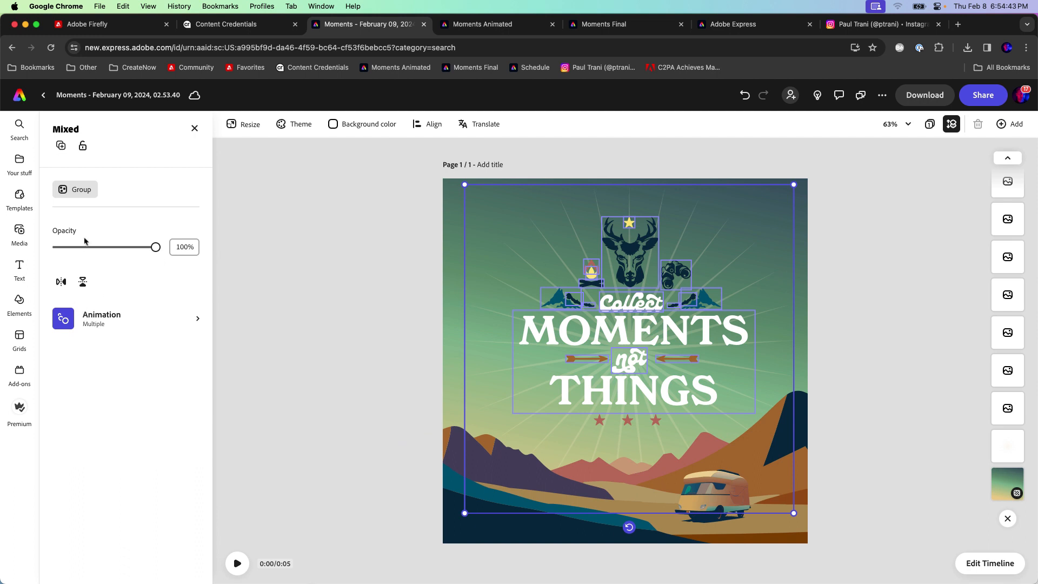
left_click(76, 189)
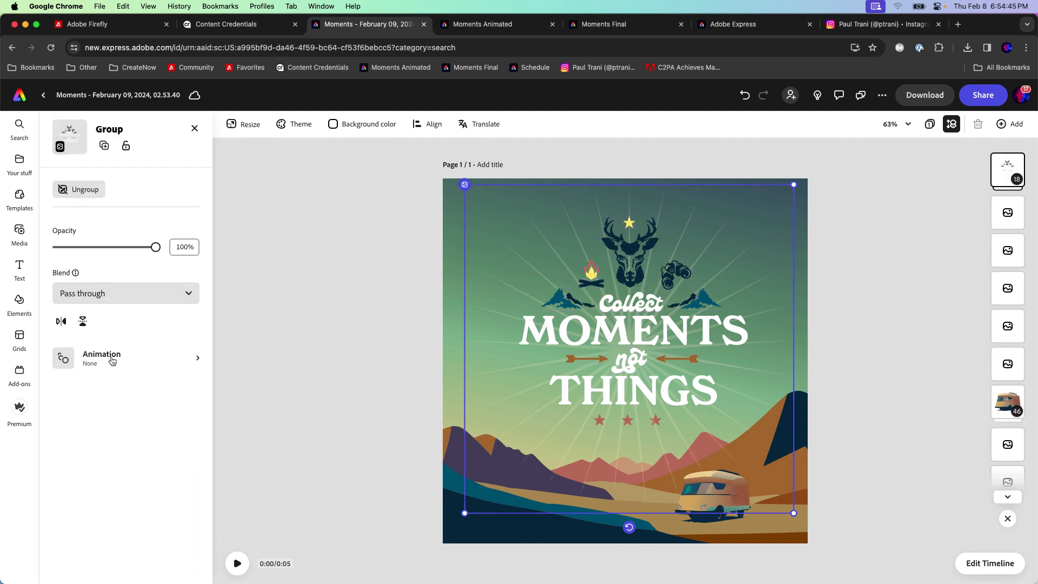
left_click(111, 358)
left_click(68, 182)
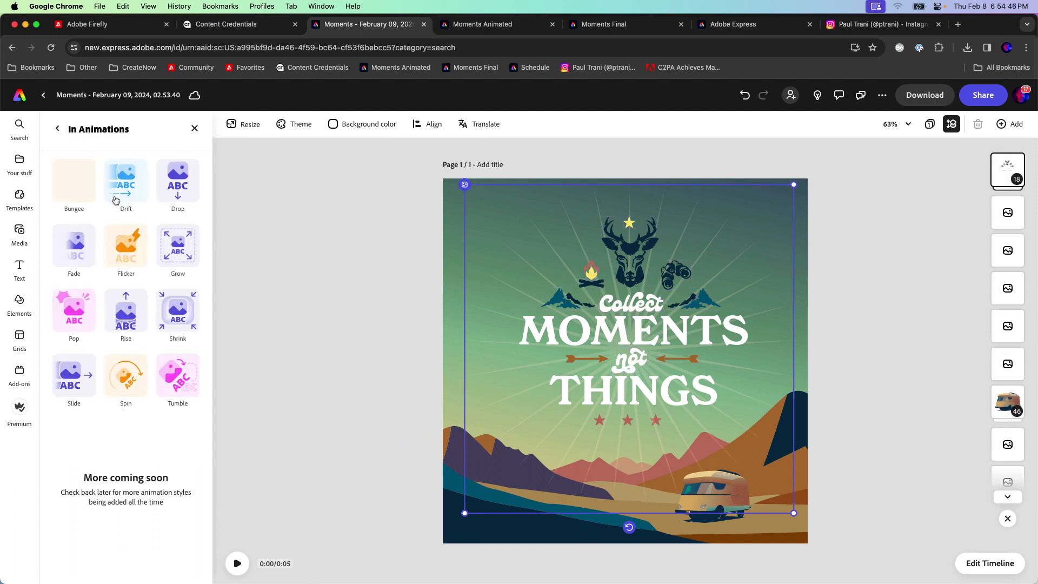
left_click(165, 248)
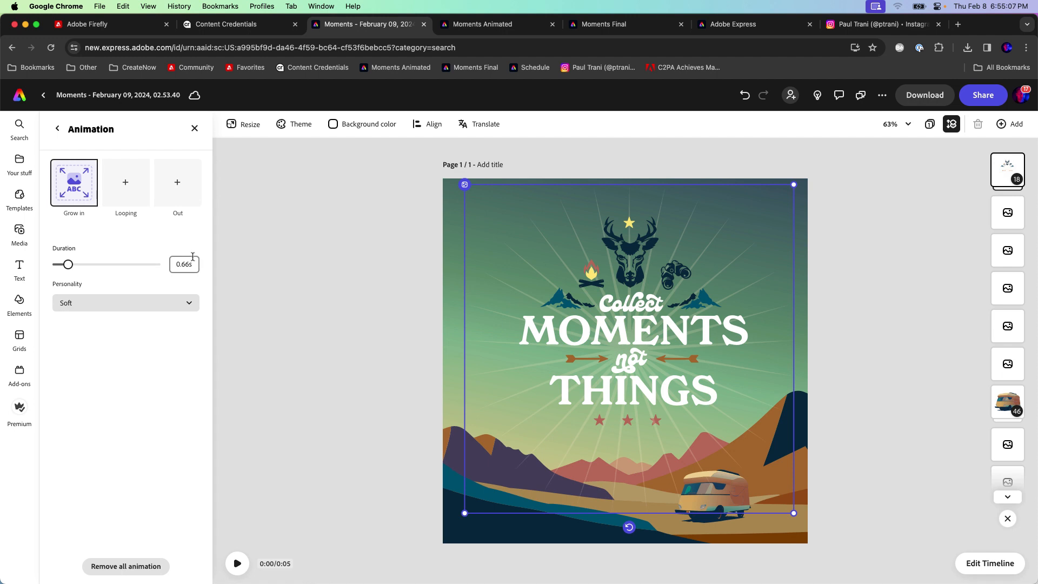
left_click(267, 239)
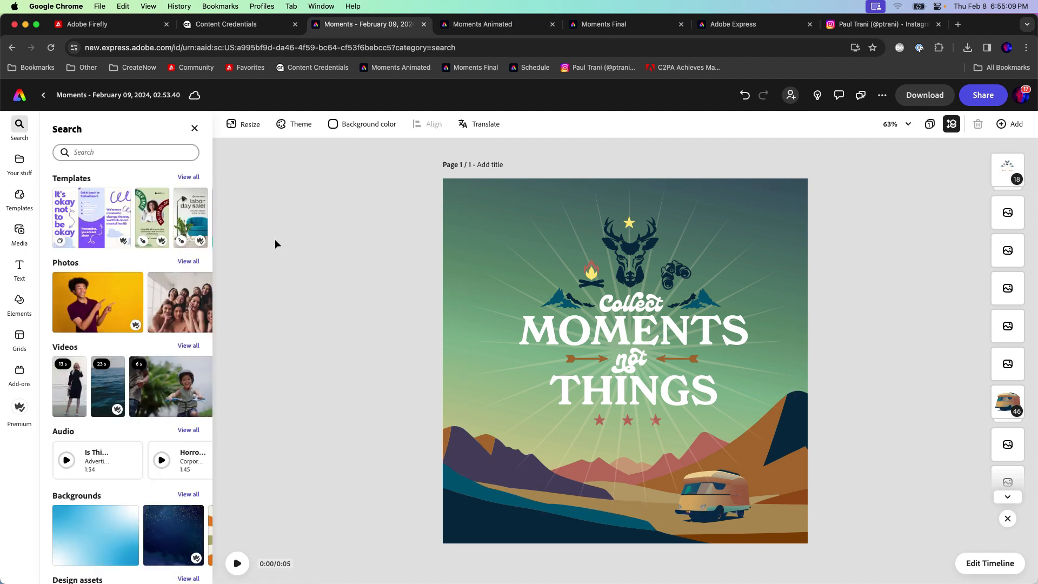
Step: Switch to the Moments Animated file, play its animation and scrub to about 3 seconds
left_click(482, 25)
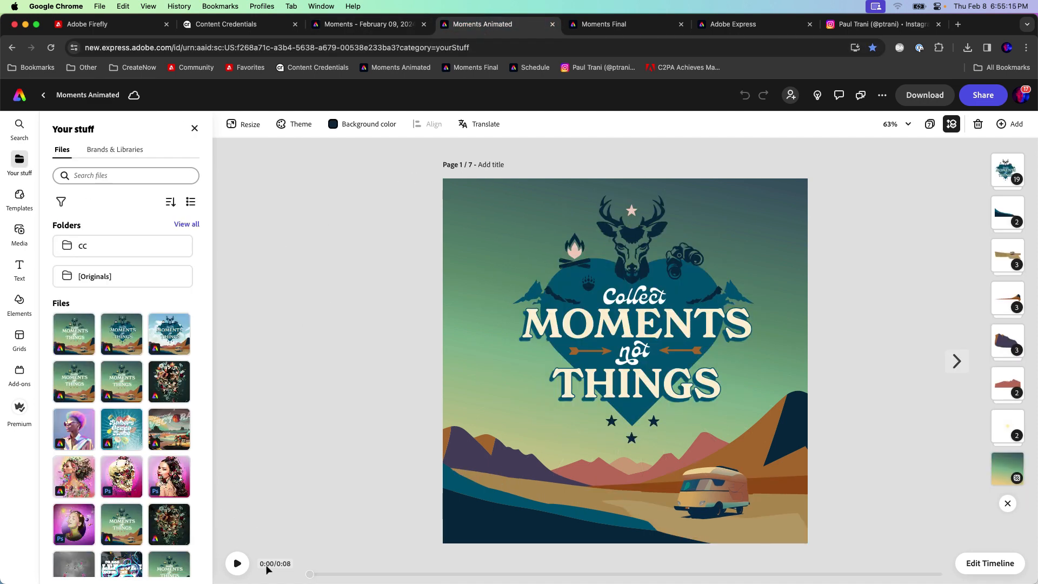
left_click(238, 564)
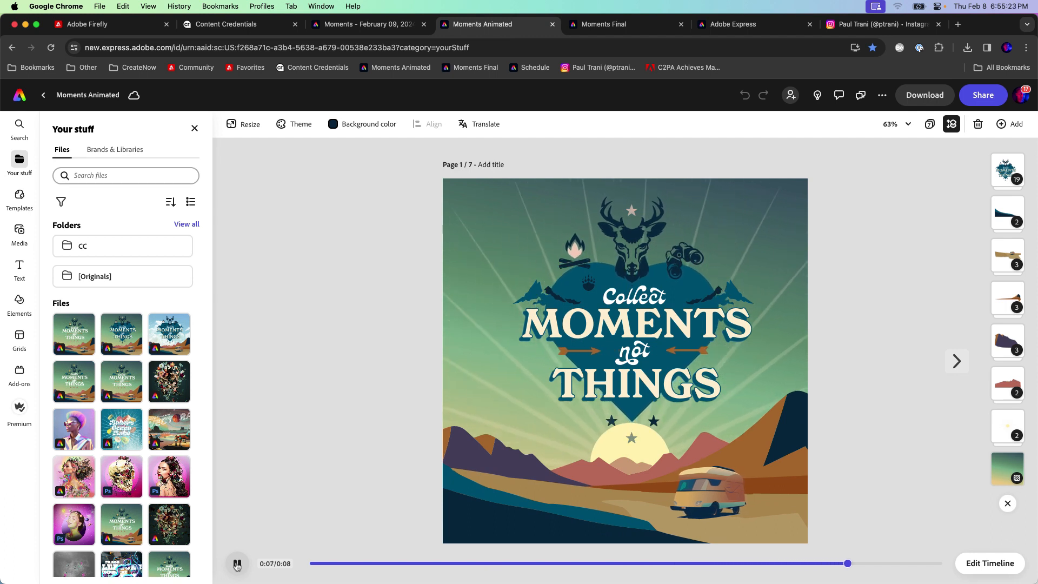
left_click_drag(313, 566, 588, 563)
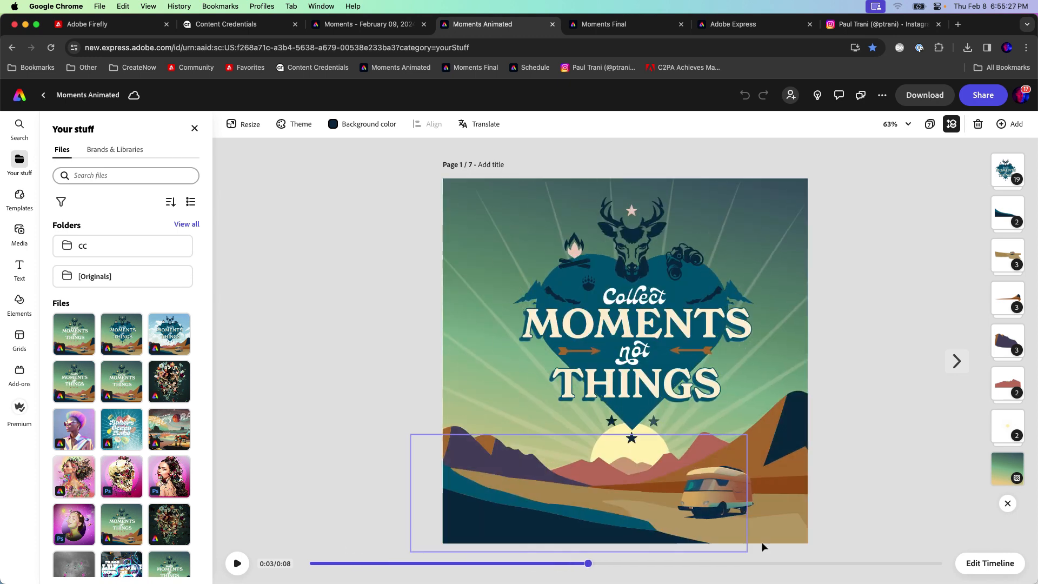
Step: Search the stock videos for clouds, place the 10-second golden cloud clip in the poster's sunburst sky and preview the animation
left_click(19, 232)
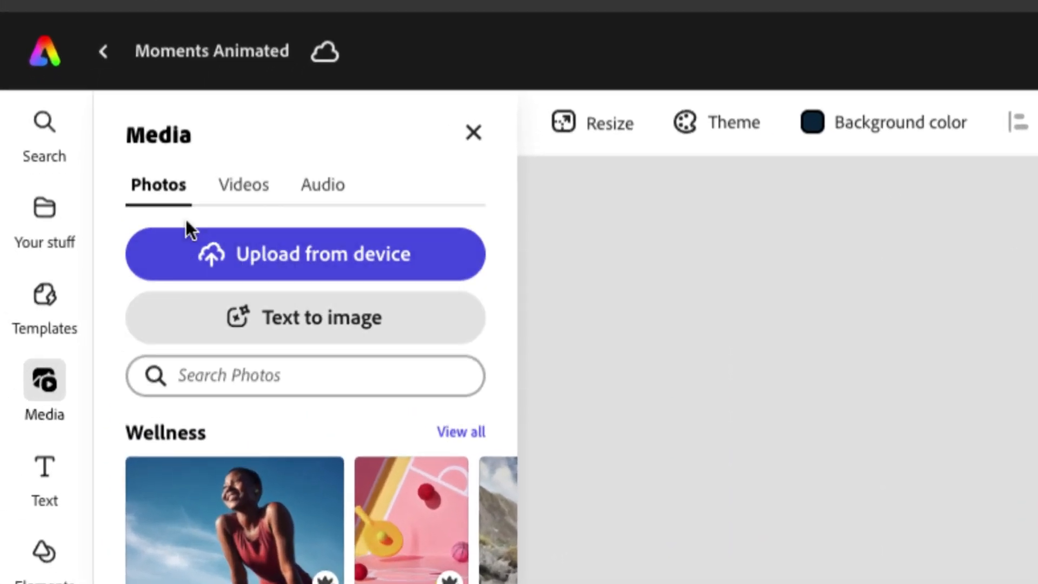
left_click(94, 155)
left_click(196, 309)
type("clouds")
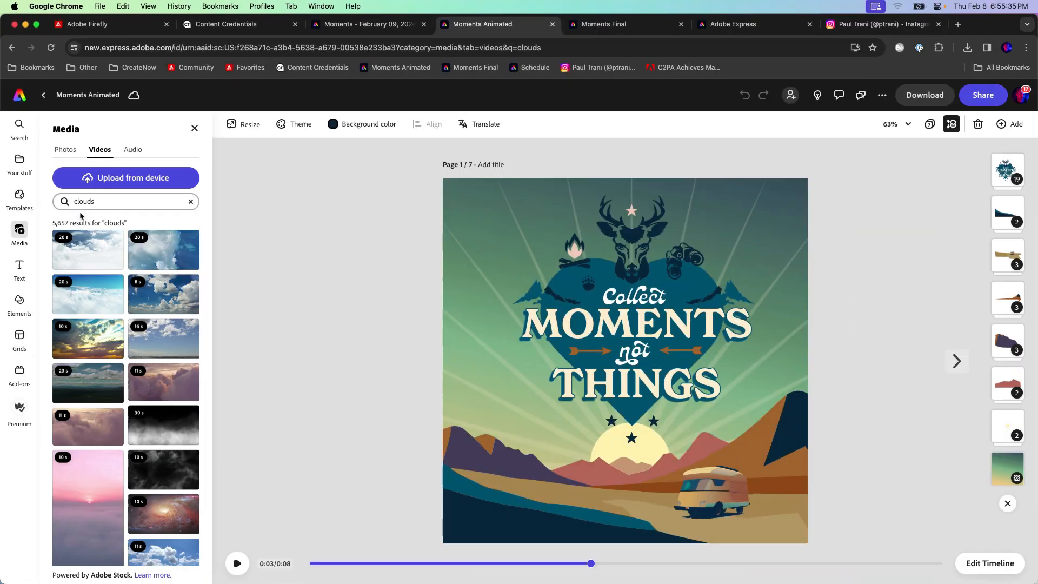
left_click_drag(82, 331, 475, 214)
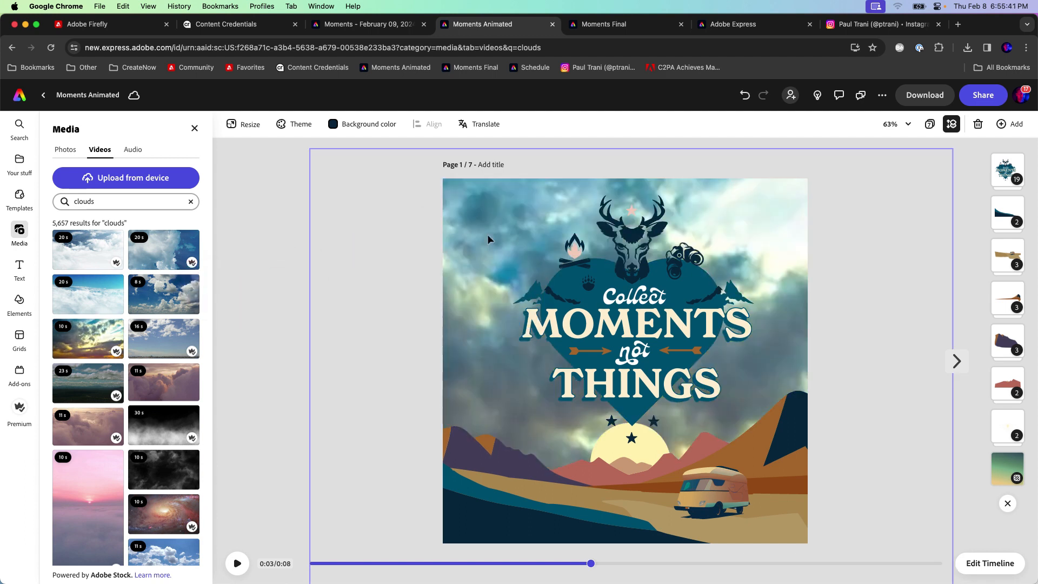
left_click(318, 564)
left_click(238, 564)
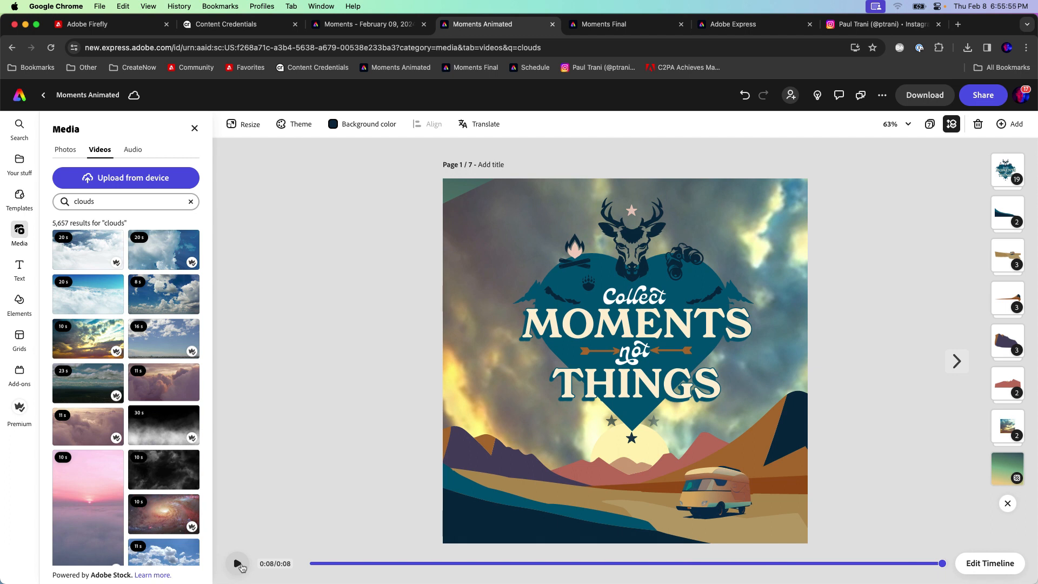
Step: Show the timeline and trim the cloud-filled sunburst group so it starts at about 2 seconds
left_click(459, 223)
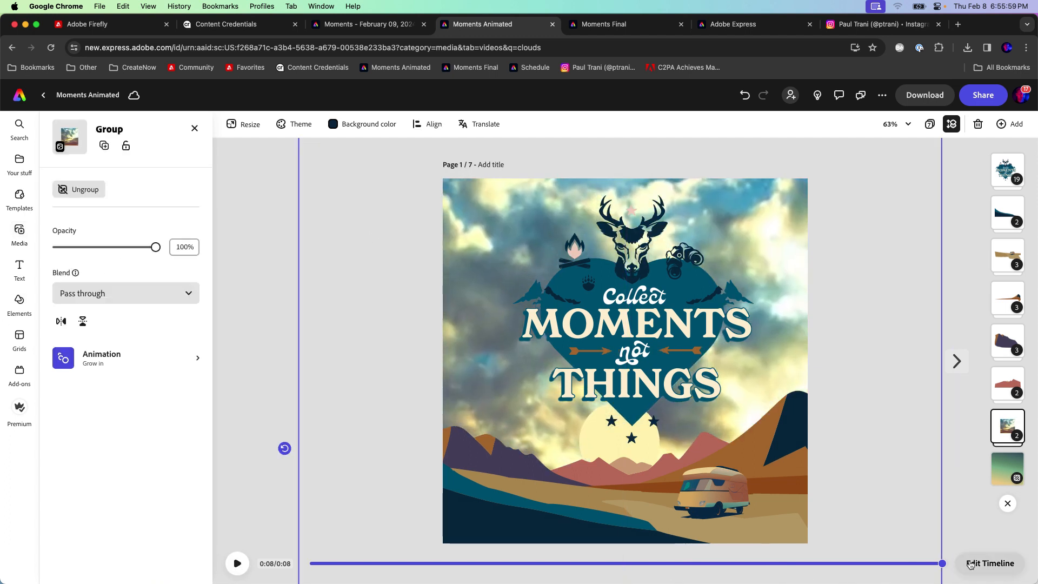
left_click(990, 562)
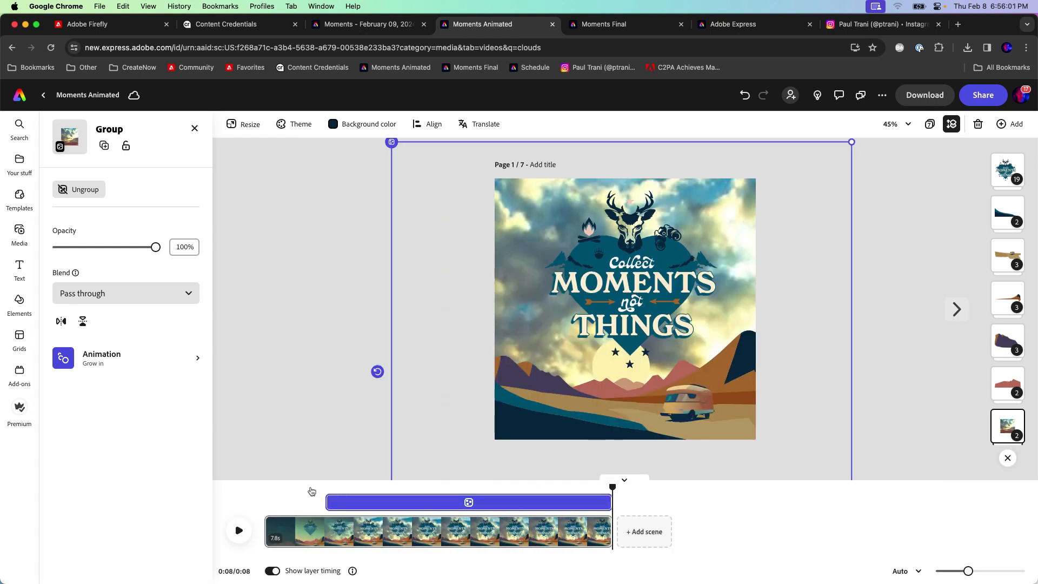
mouse_move(329, 502)
left_mouse_down()
mouse_move(301, 502)
mouse_move(343, 506)
left_mouse_up()
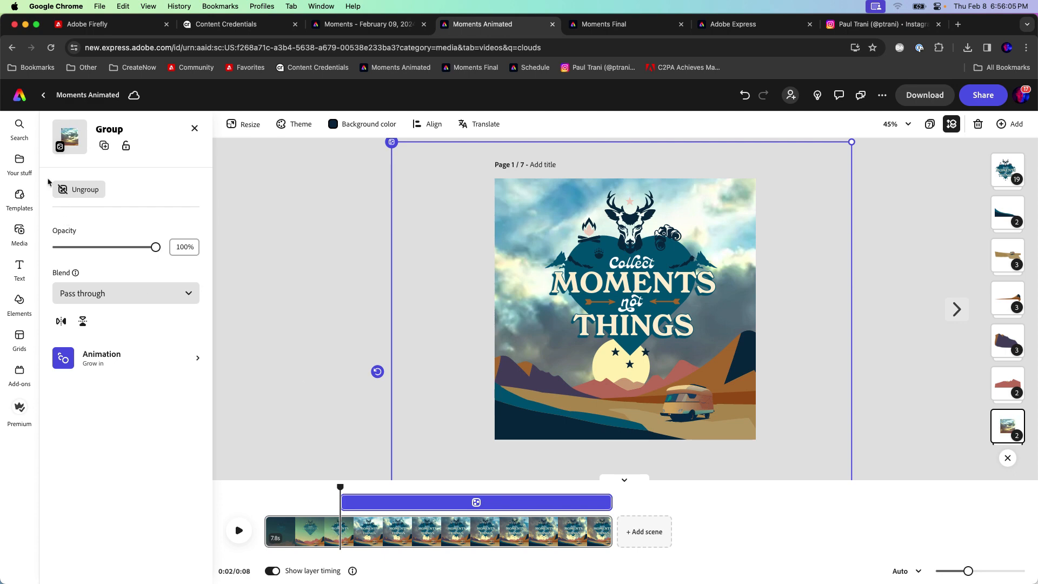
Step: Search the stock videos for hiking and add the 14-second clip of two hikers as a new scene after the poster
left_click(19, 232)
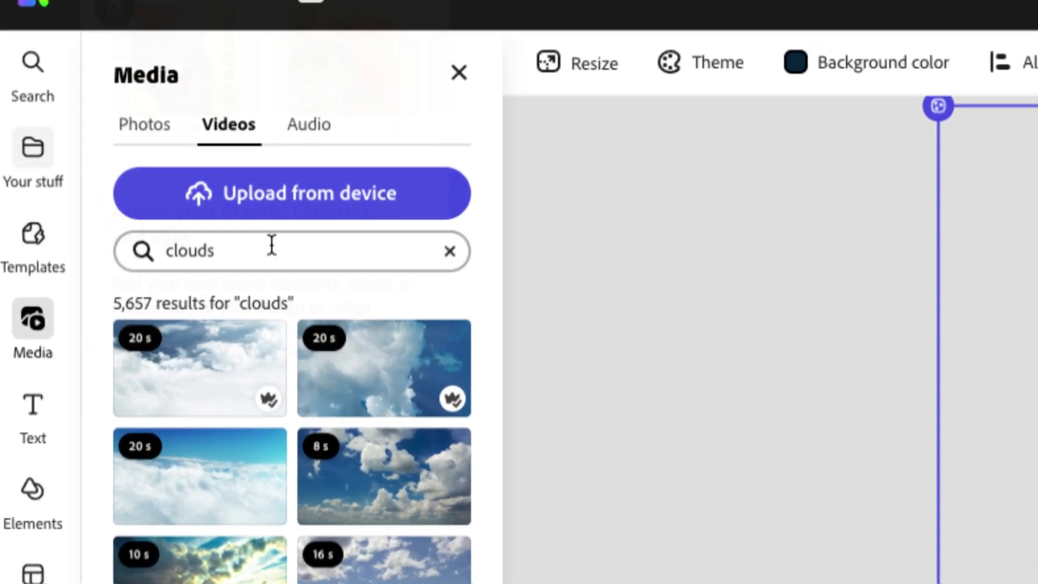
left_click_drag(117, 200, 15, 199)
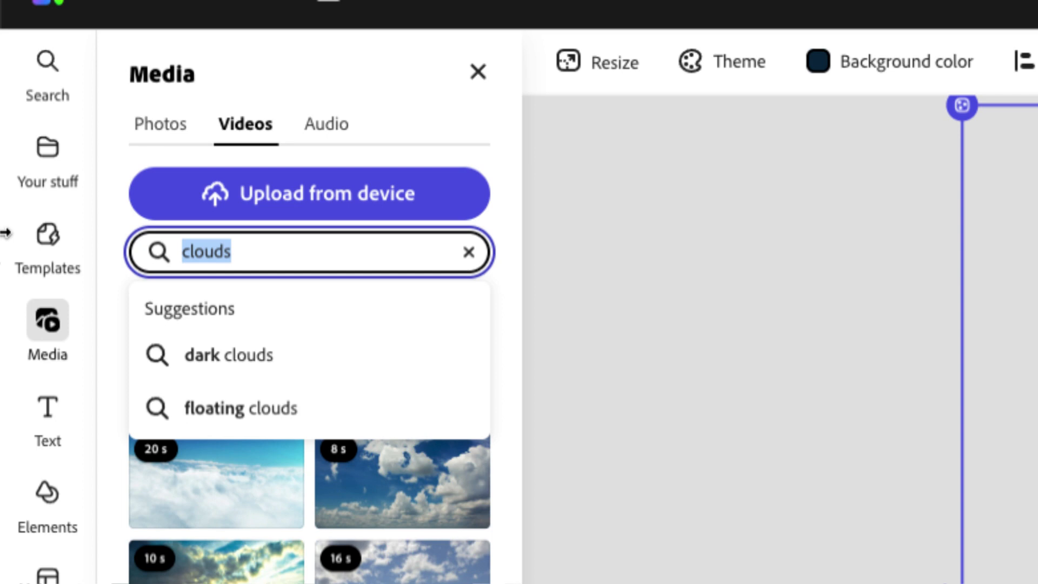
type("hiking")
key("Return")
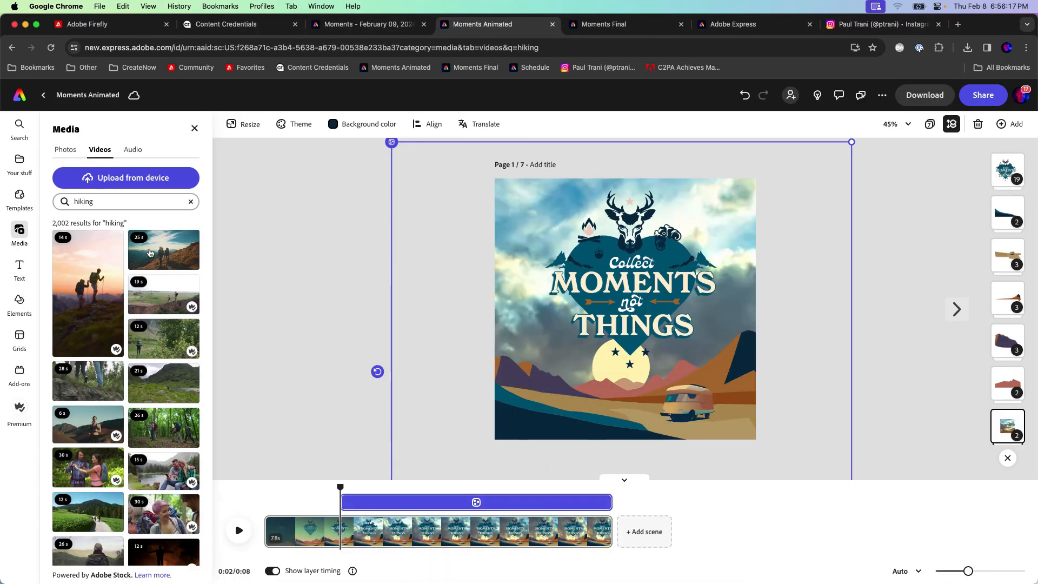
left_click_drag(116, 302, 680, 535)
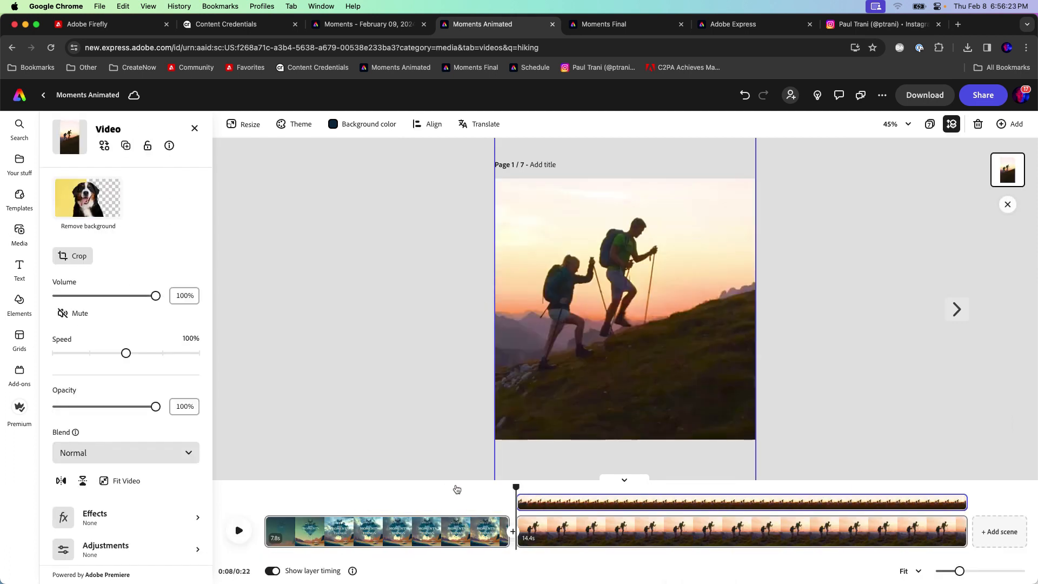
Step: Add a Dissolve transition between the poster scene and the hiking scene, and play it back
left_click(456, 489)
left_click(513, 532)
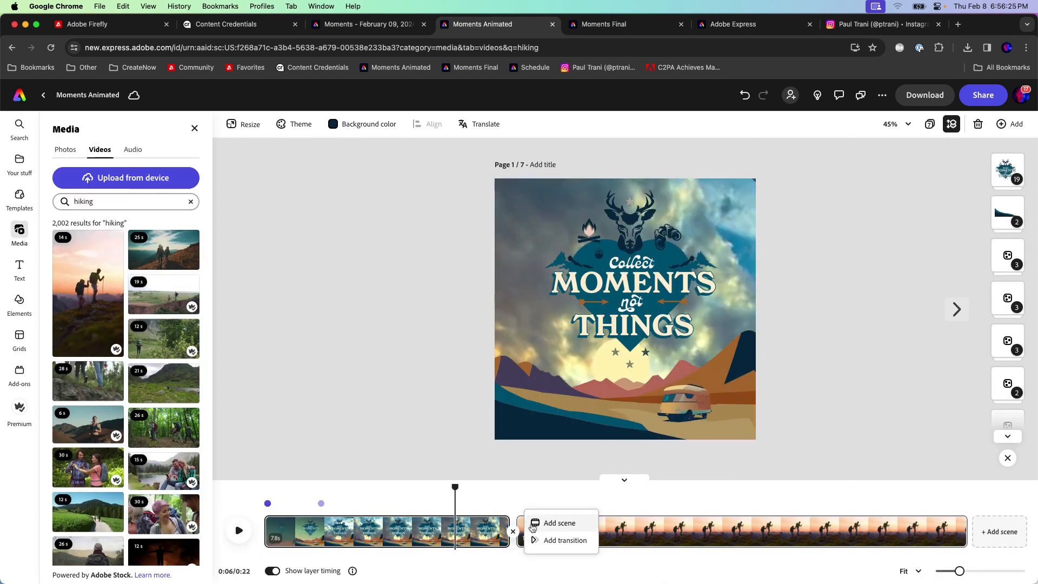
left_click(537, 541)
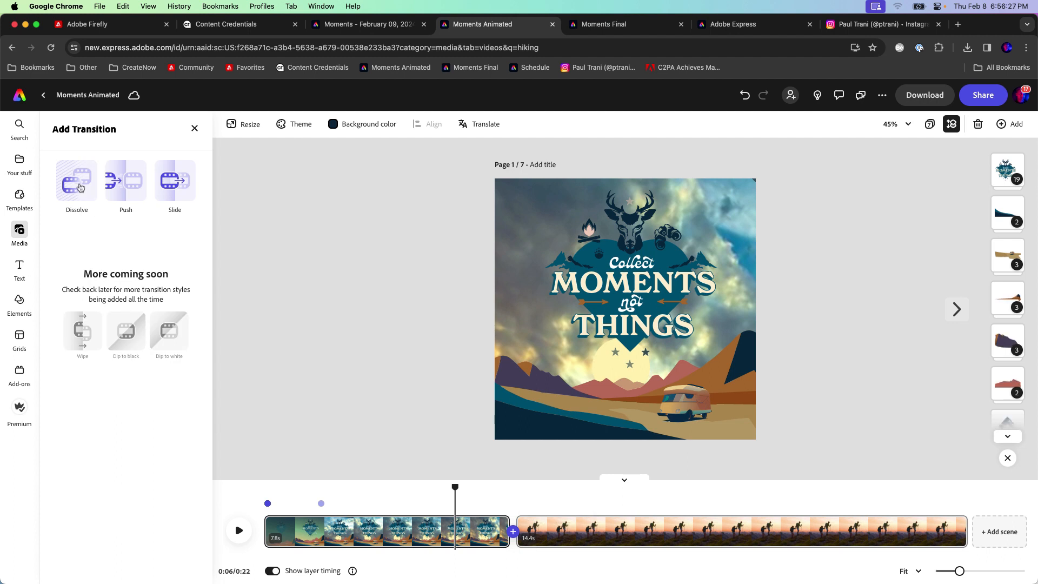
left_click(87, 187)
left_click(239, 530)
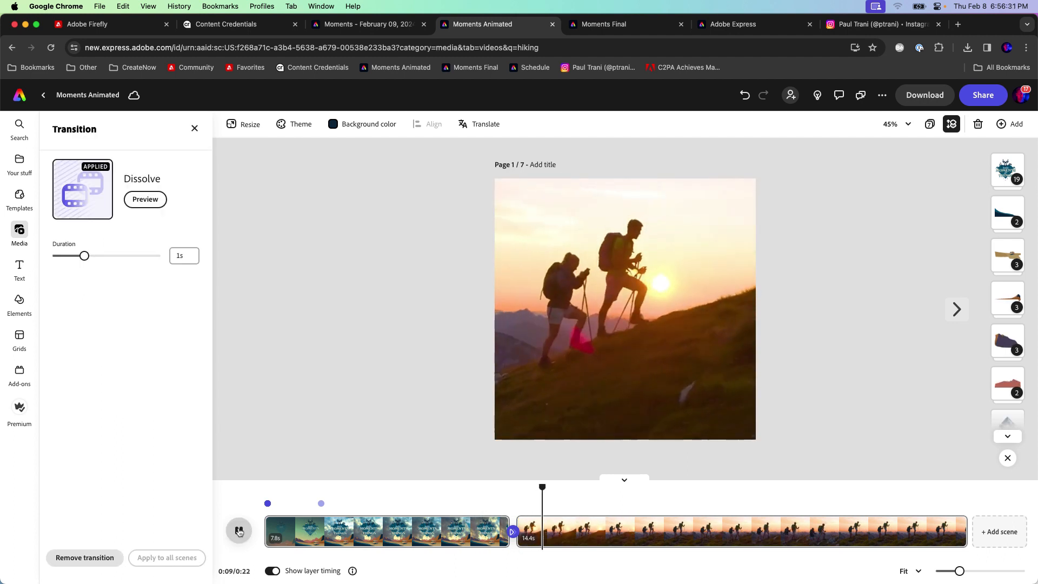
left_click(239, 531)
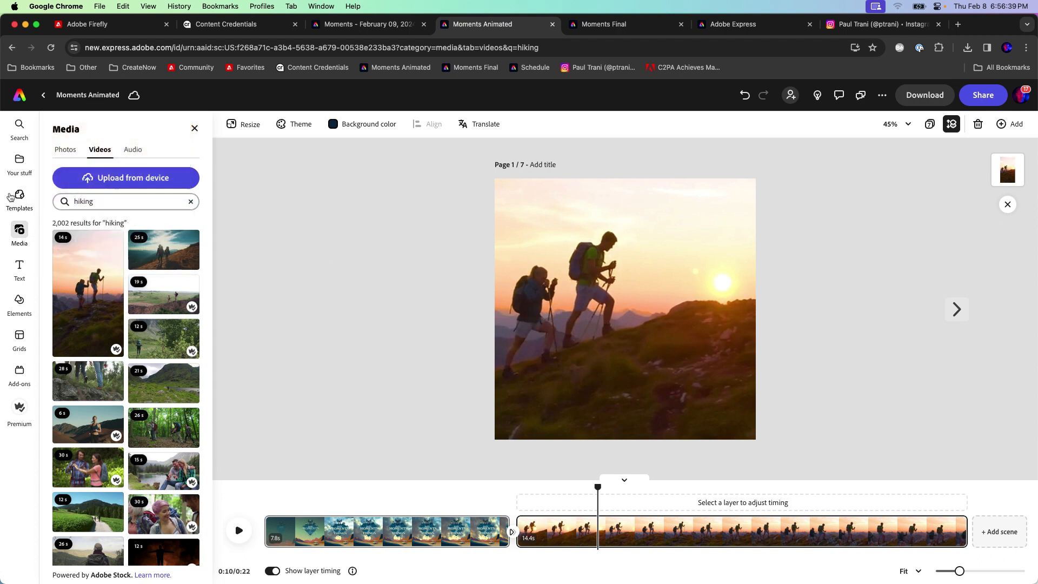
Step: Open the WKND Brand library, glance at the templates and media, and return to the library
mouse_move(13, 195)
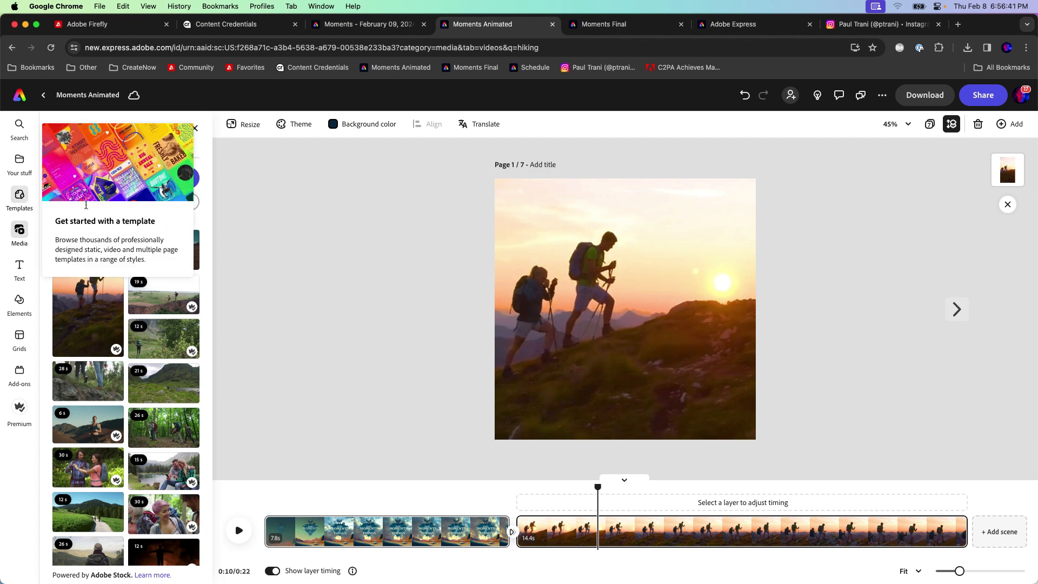
left_click(19, 162)
left_click(109, 150)
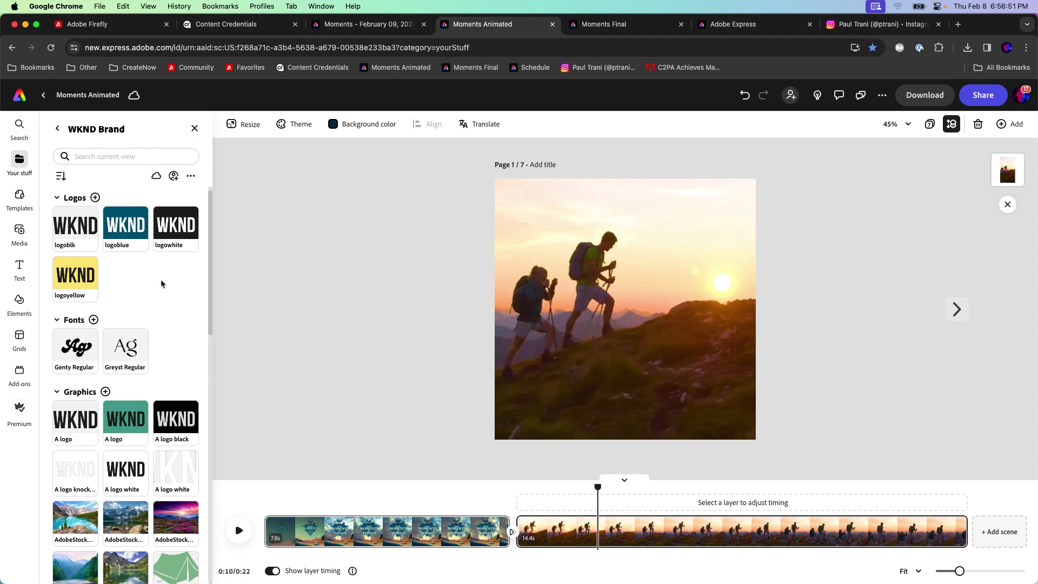
left_click(19, 201)
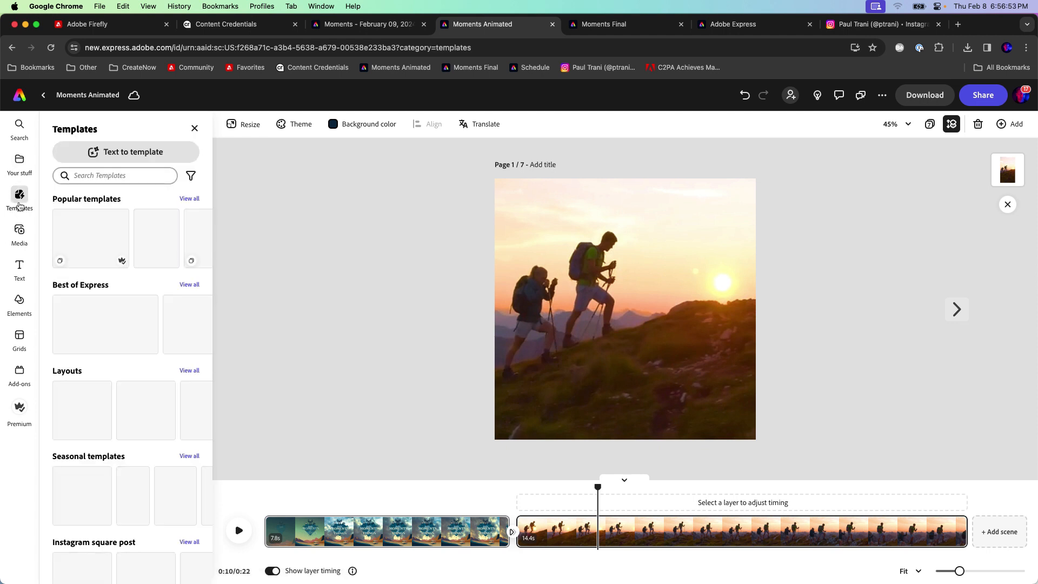
left_click(14, 234)
left_click(13, 172)
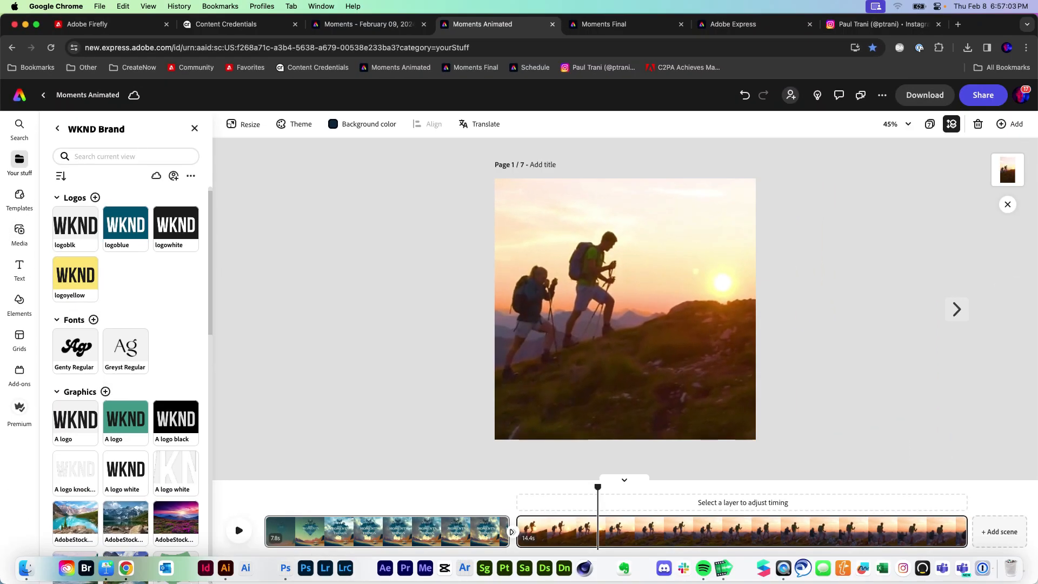
Step: Switch to Illustrator, examine the WKND Brand library beside the WKND.ai brand kit, and return to Adobe Express
left_click(225, 568)
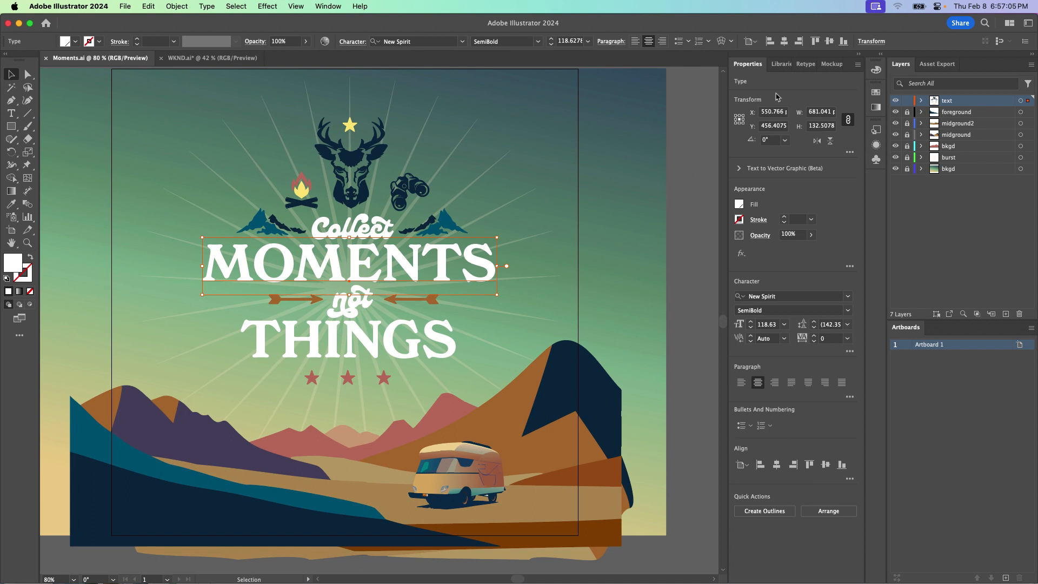
left_click(781, 64)
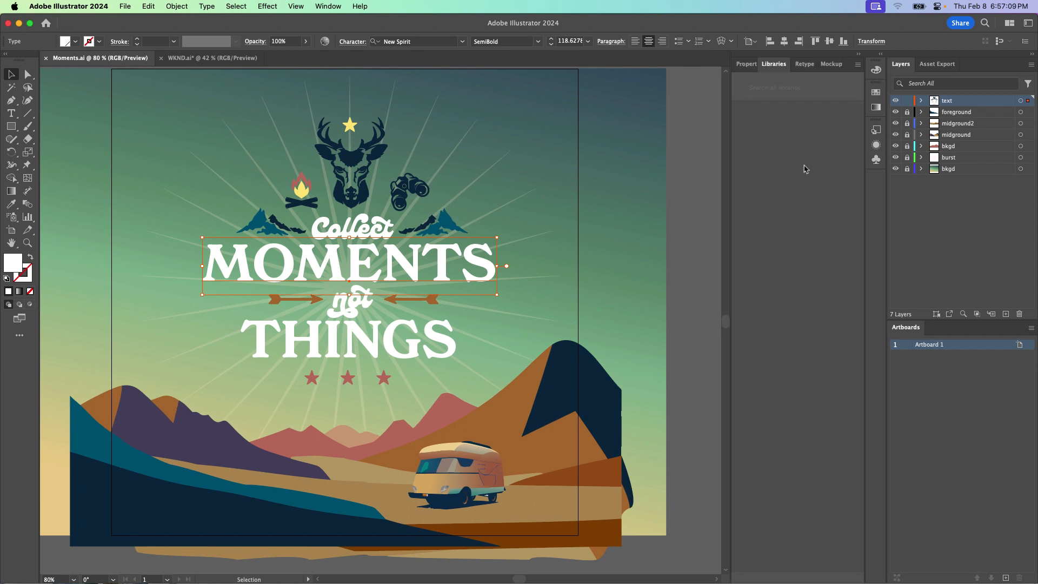
left_click(201, 58)
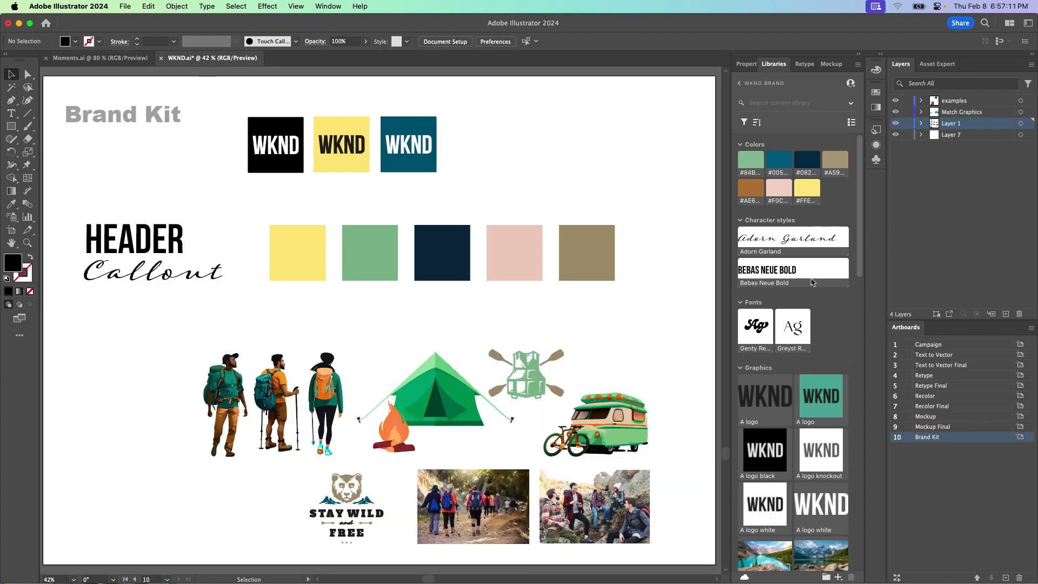
scroll(810, 283, "down", 5)
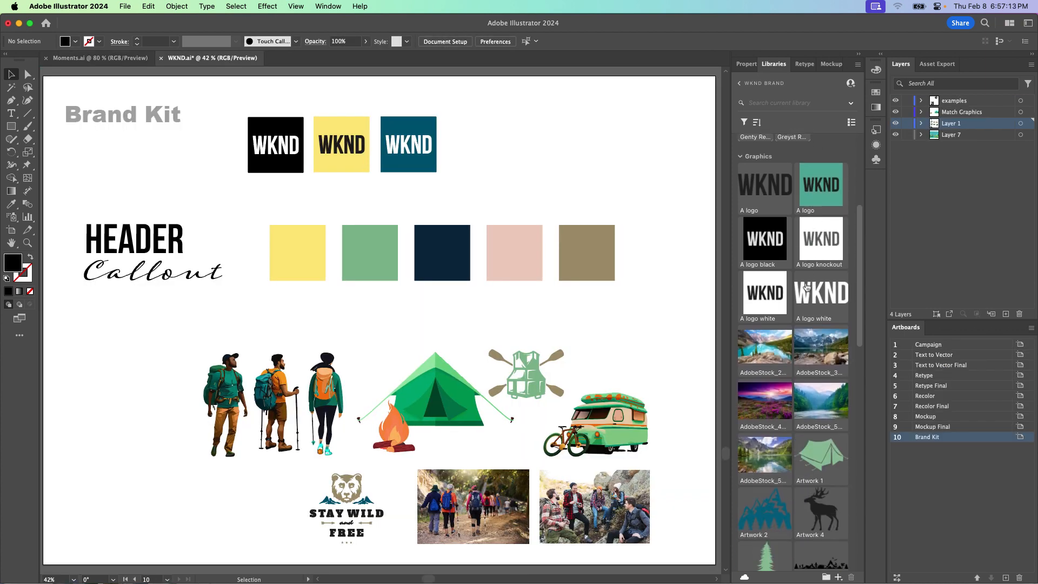
left_click(20, 24)
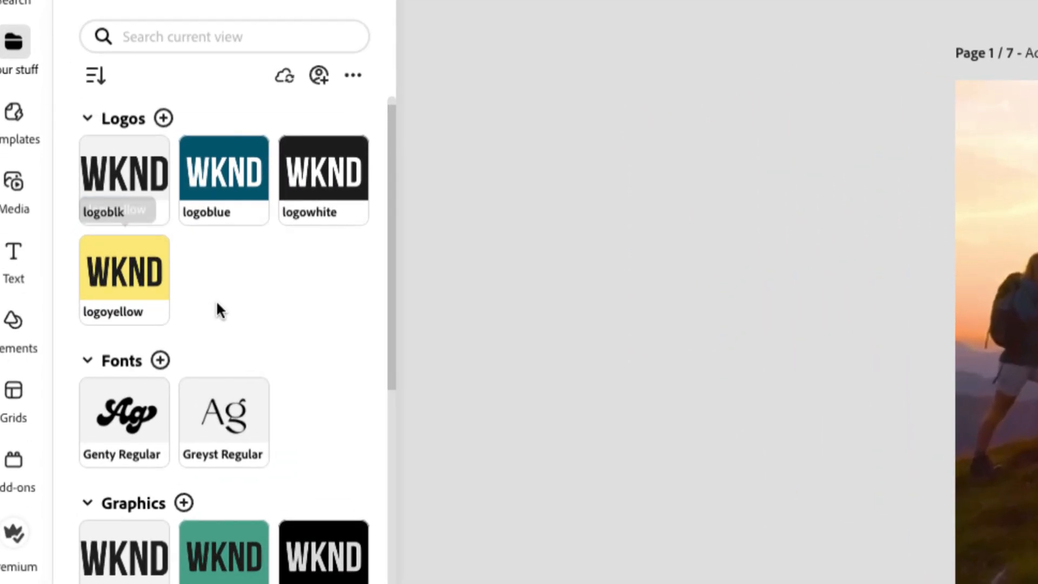
Step: Browse the WKND Brand library and try to place the yellow WKND logo on the hiking scene
scroll(122, 289, "down", 3)
scroll(217, 301, "down", 2)
scroll(219, 300, "up", 5)
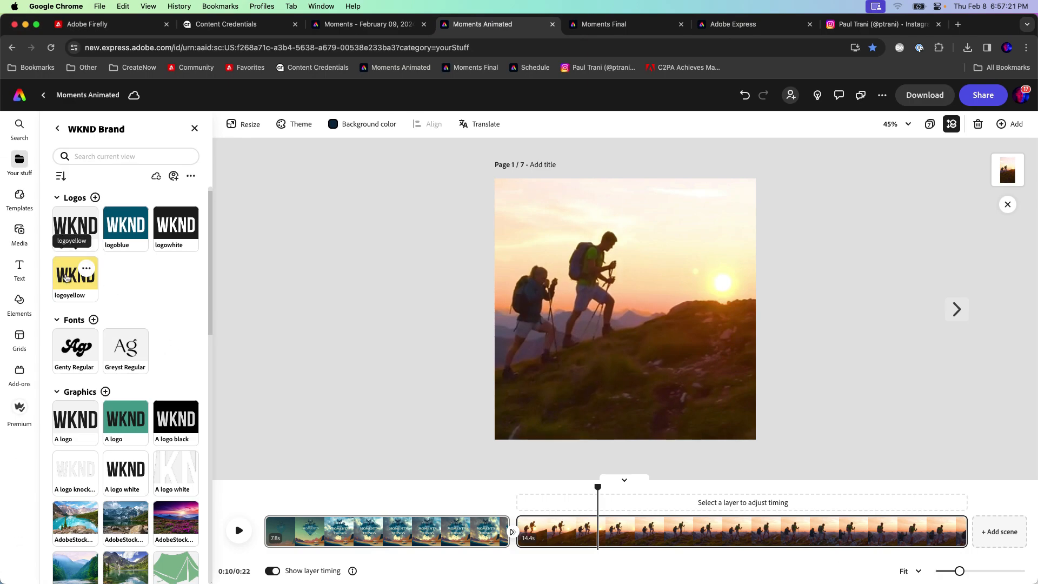
left_click_drag(65, 278, 589, 292)
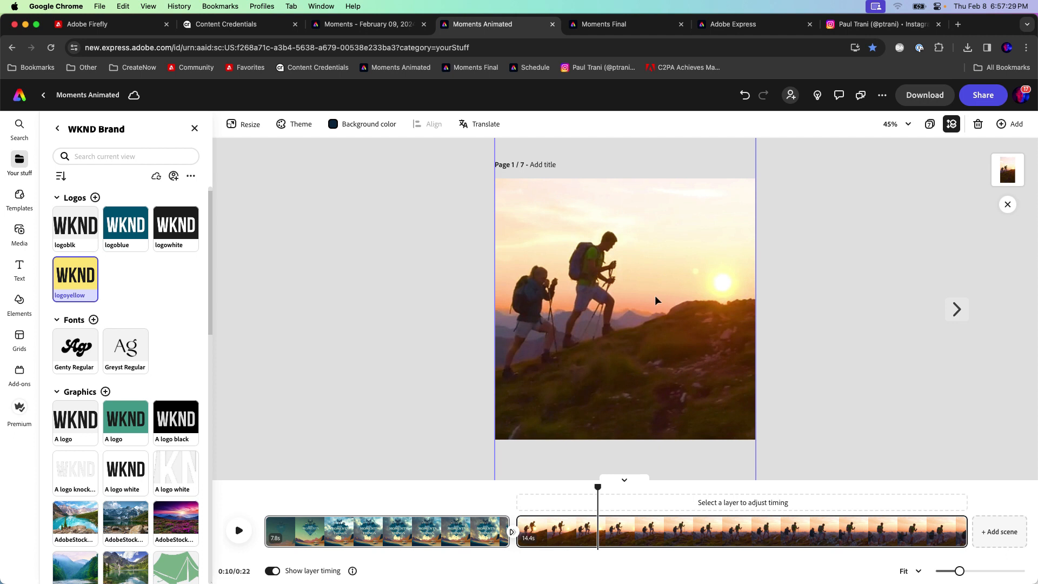
Step: Scrub the timeline across the transition from the poster scene into the hiking scene
left_click(470, 499)
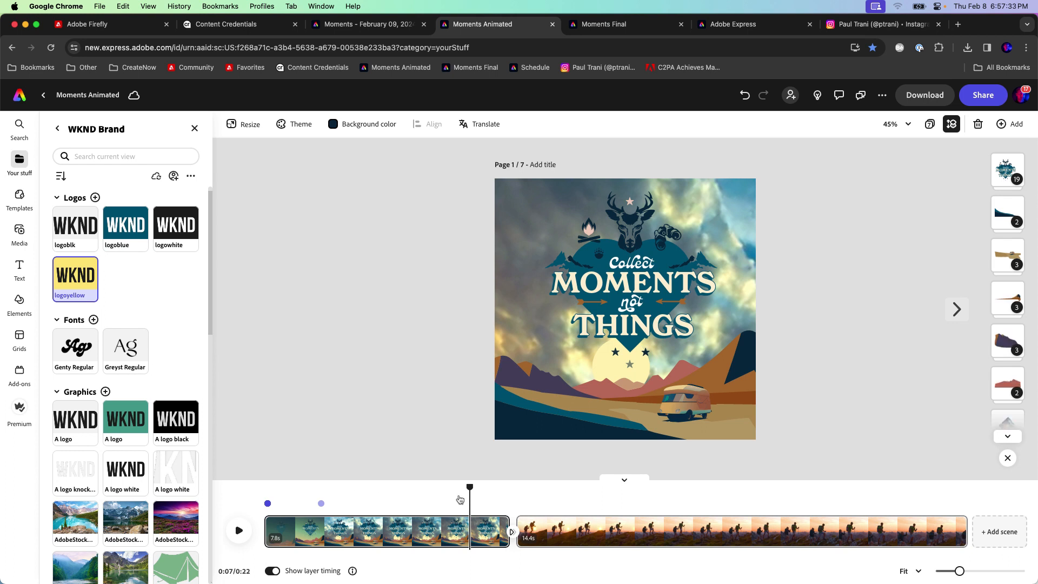
left_click(492, 498)
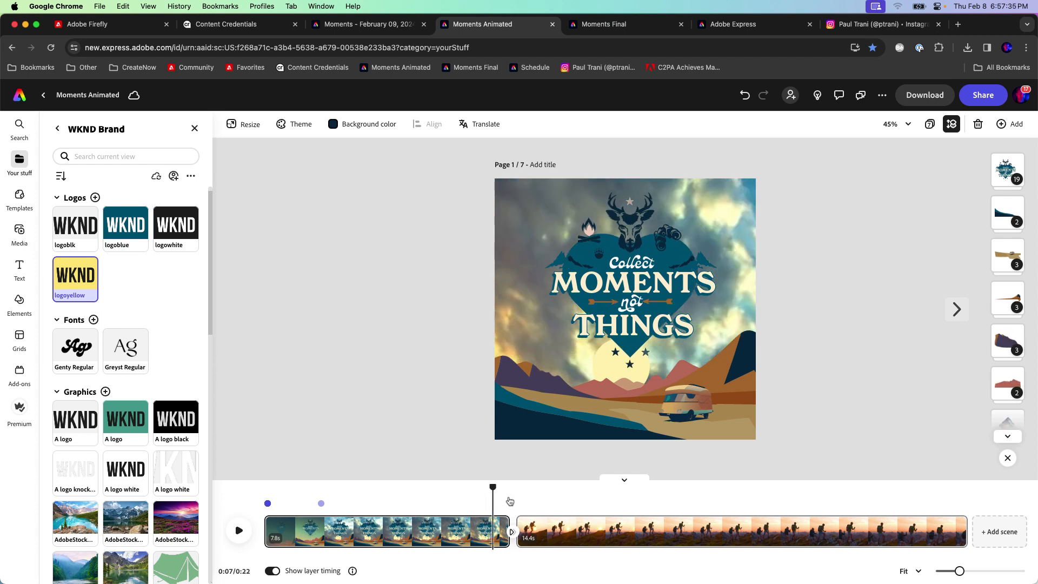
left_click(510, 500)
left_click(478, 489)
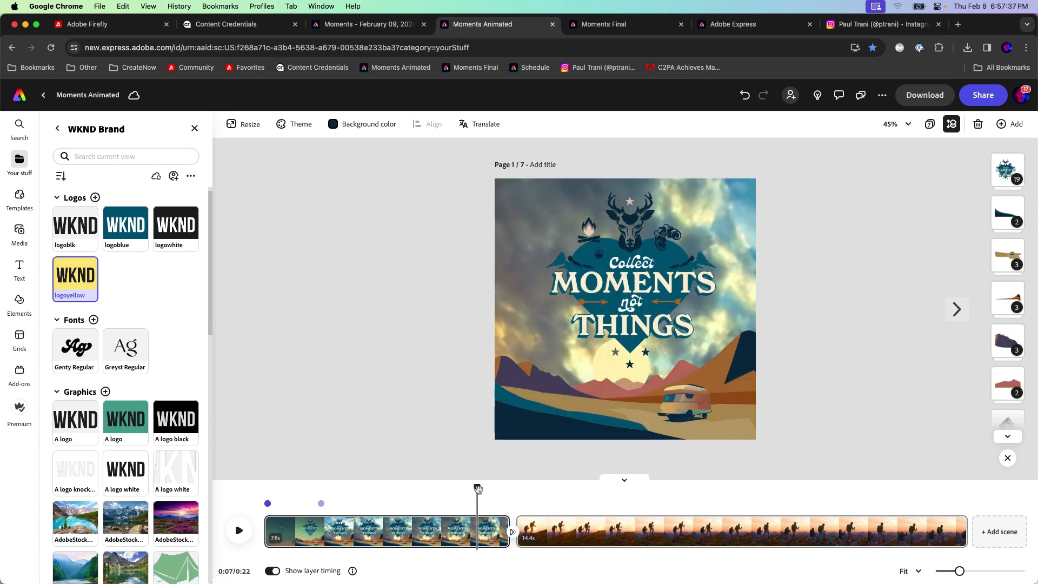
left_click(524, 493)
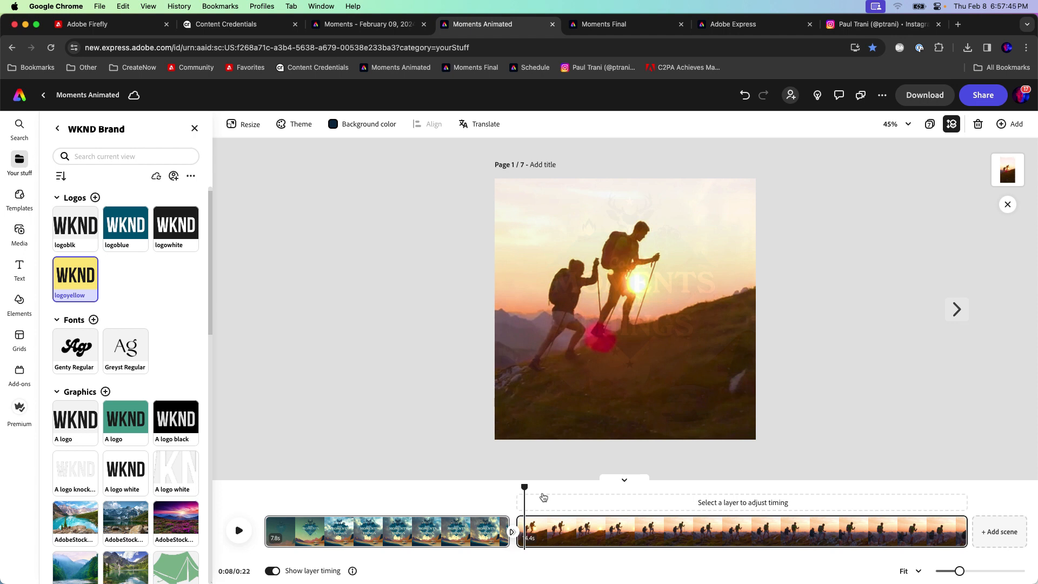
Step: Make a template from the Moments Animated file named "evrery esl;kfhsjd;lfaks" and save it to the WKND Brand library
left_click(882, 96)
left_click(335, 222)
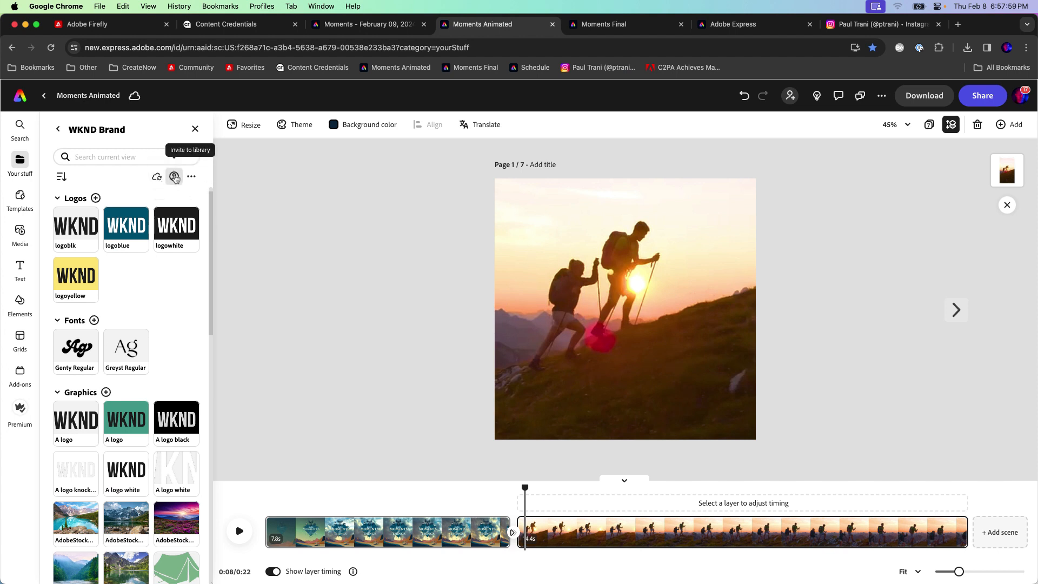
left_click(881, 95)
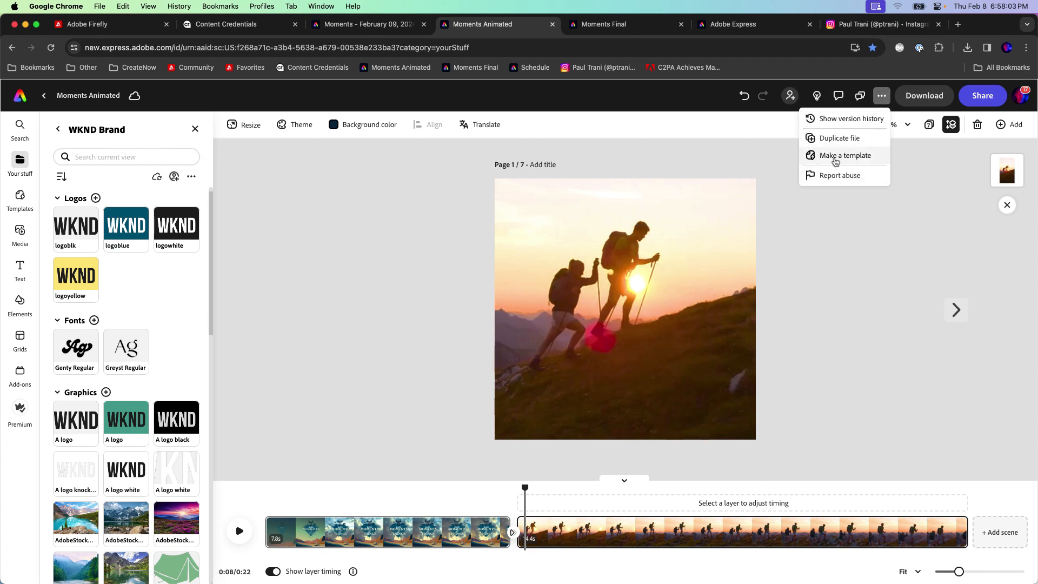
left_click(836, 157)
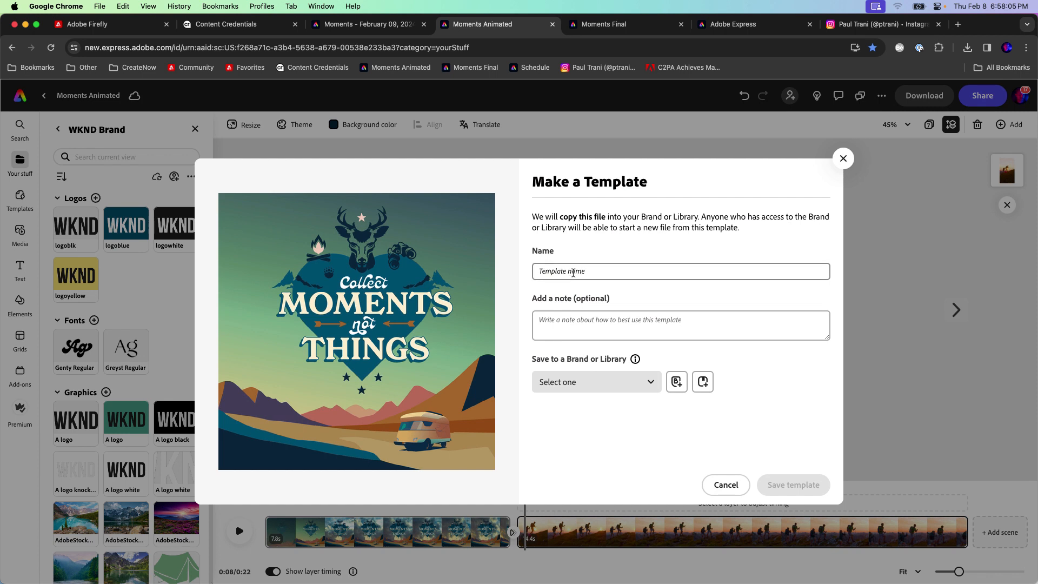
left_click(573, 272)
type("evrery esl;kfhsjd;lfaks")
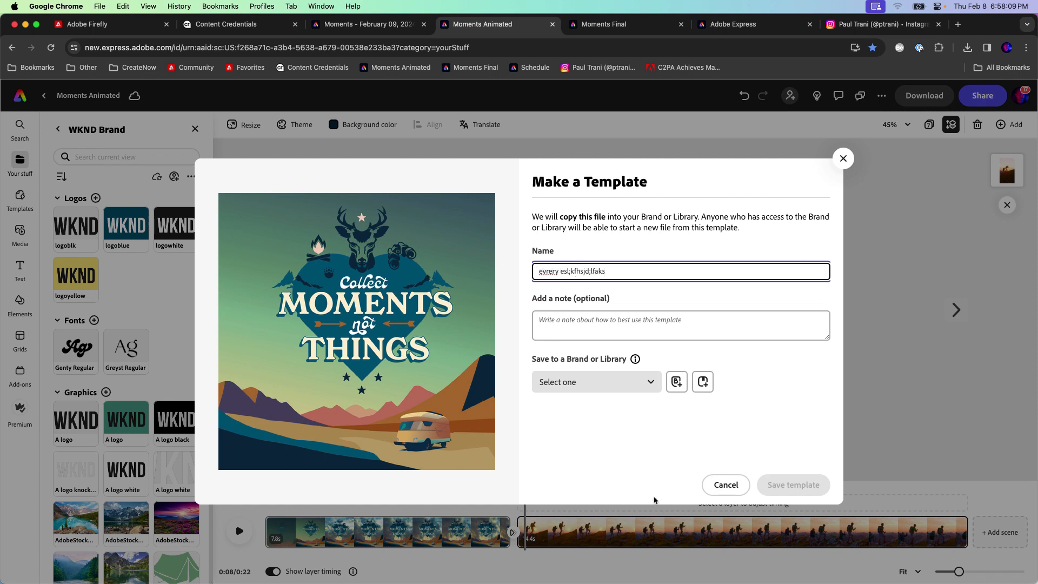
left_click(600, 384)
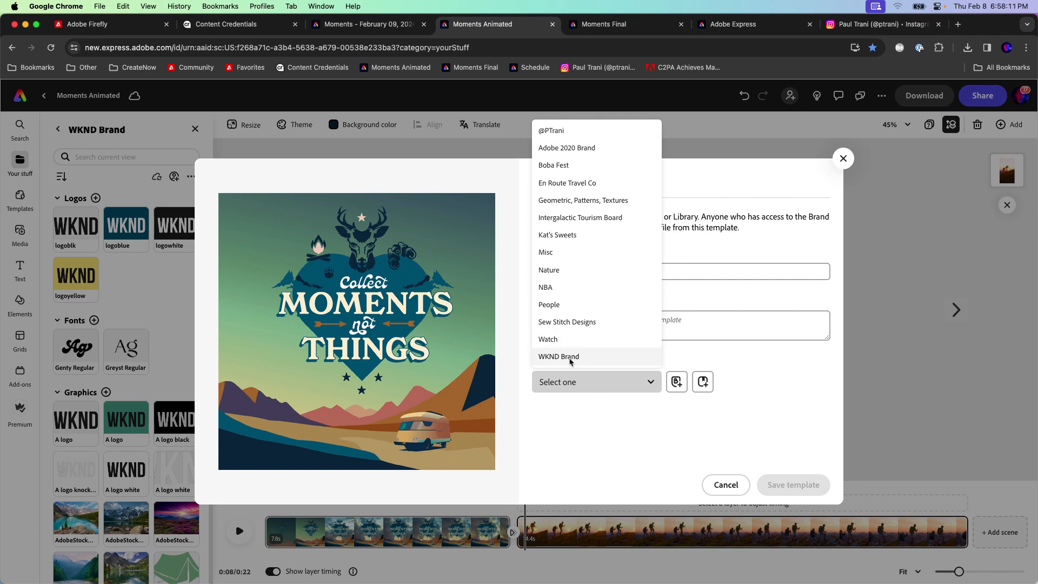
left_click(569, 357)
left_click(790, 485)
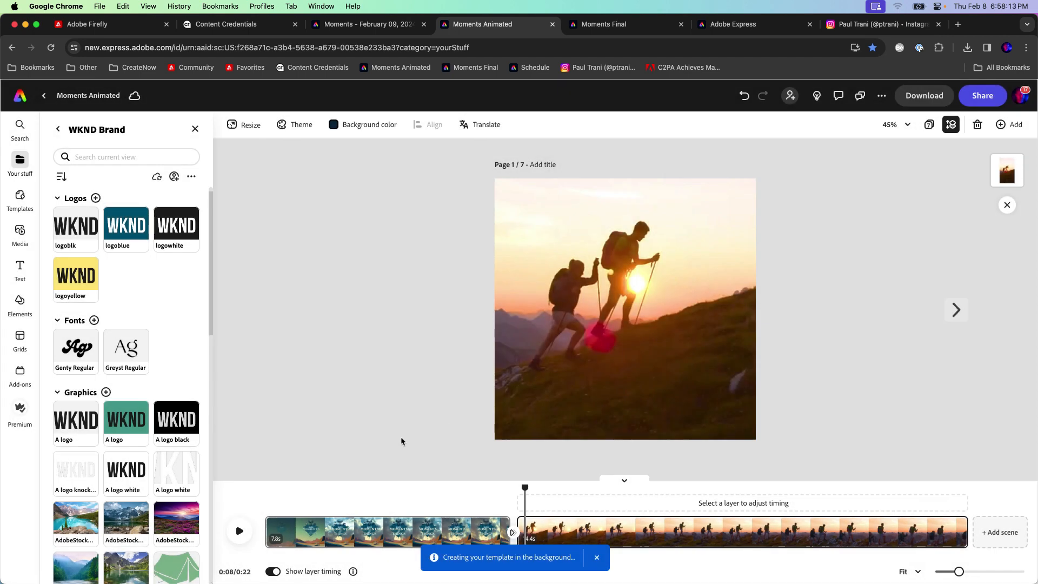
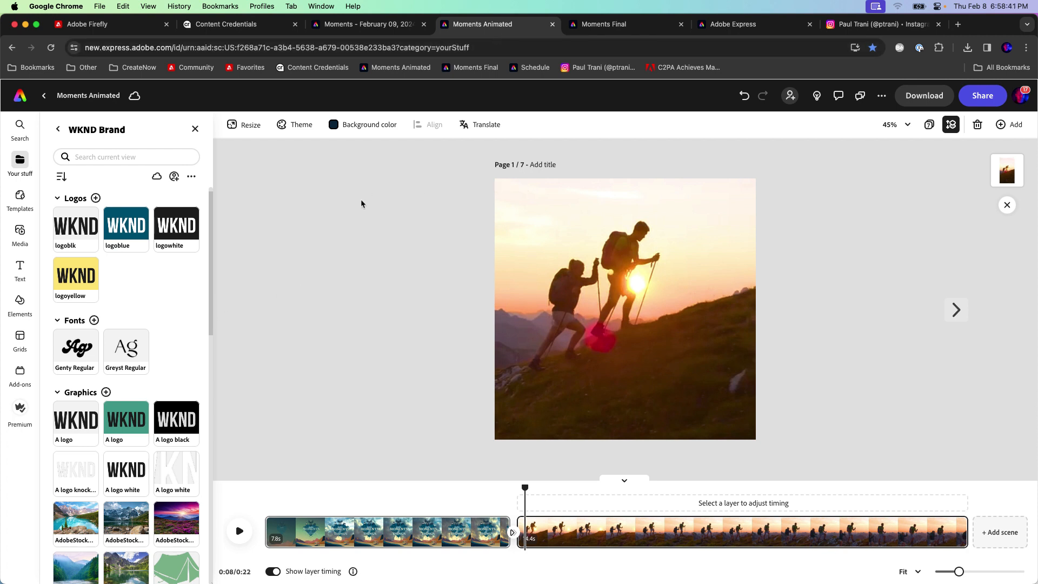
Step: Switch to the Moments Final project, reload it, and look at the dialog for scheduling a social post
left_click(601, 26)
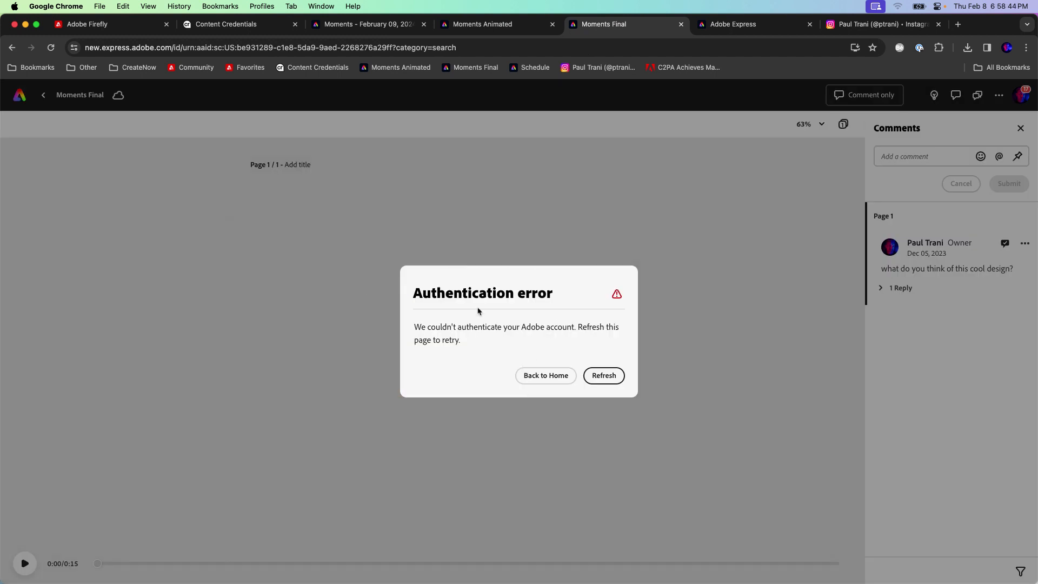
left_click(602, 375)
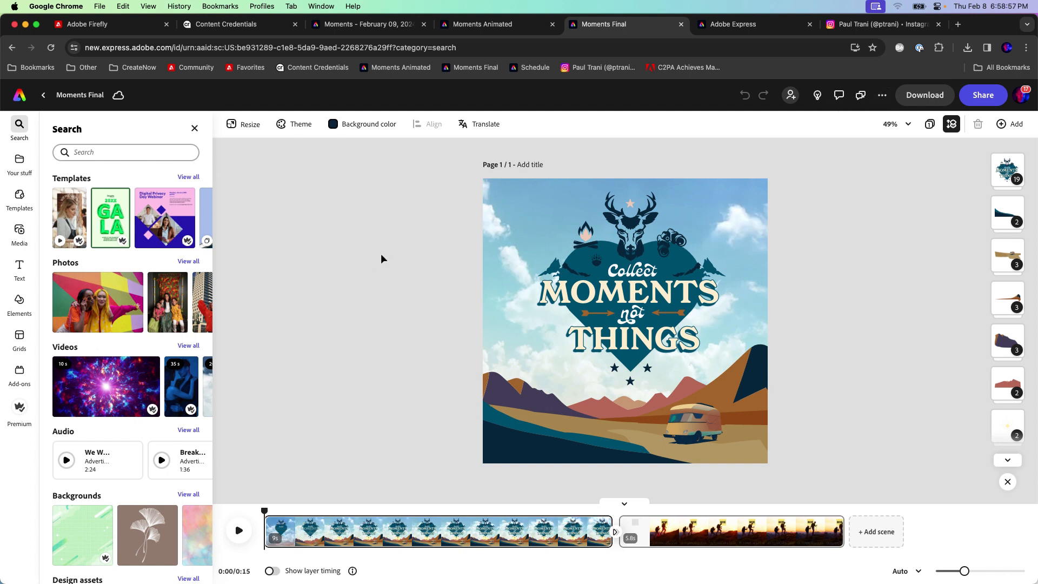
left_click(983, 95)
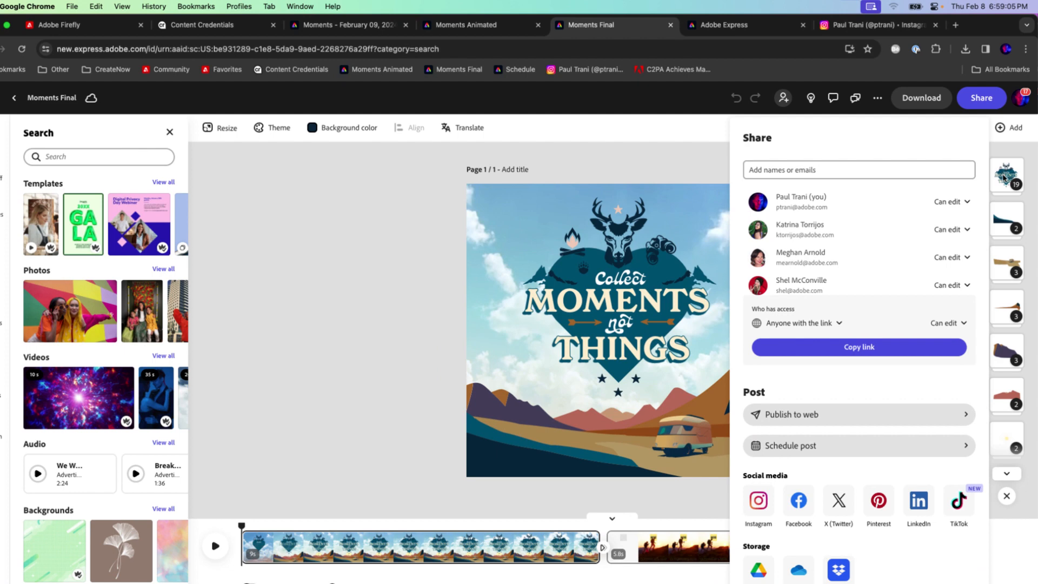
left_click(791, 446)
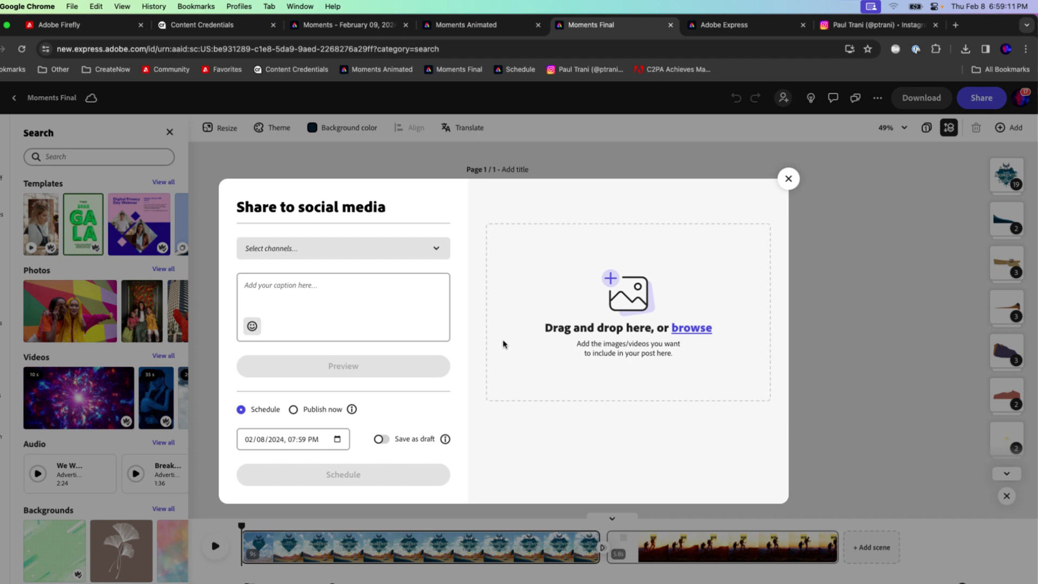
left_click(315, 251)
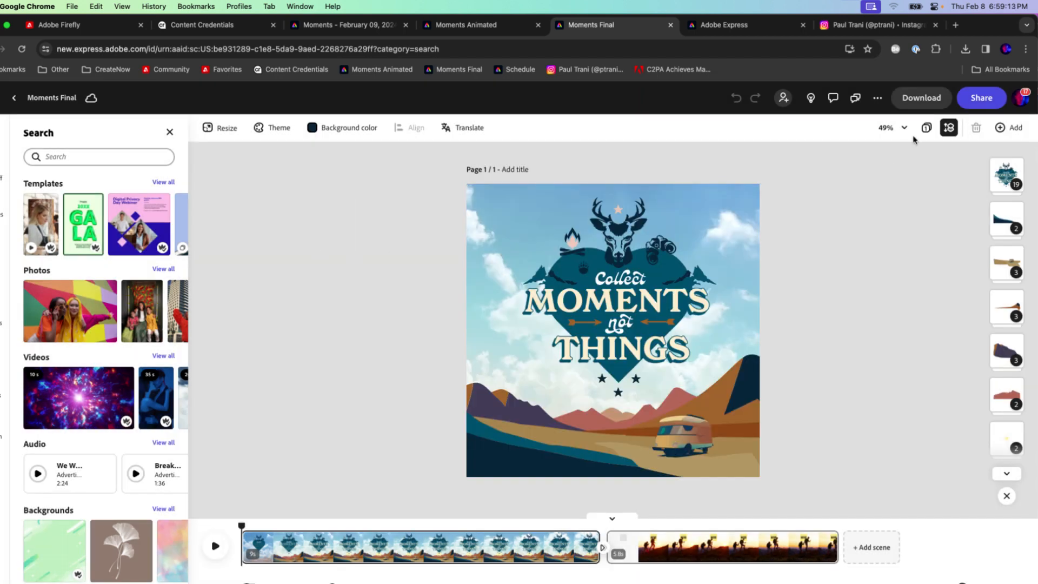
Step: Start a scheduled post from the Moments Final design, view the available social channels, and close it without scheduling
left_click(975, 101)
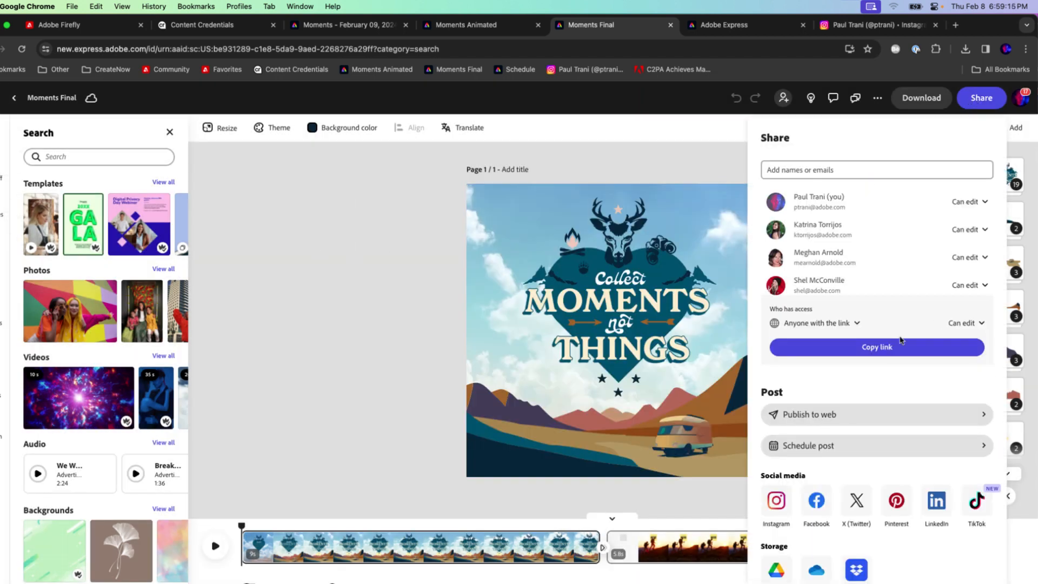
left_click(842, 454)
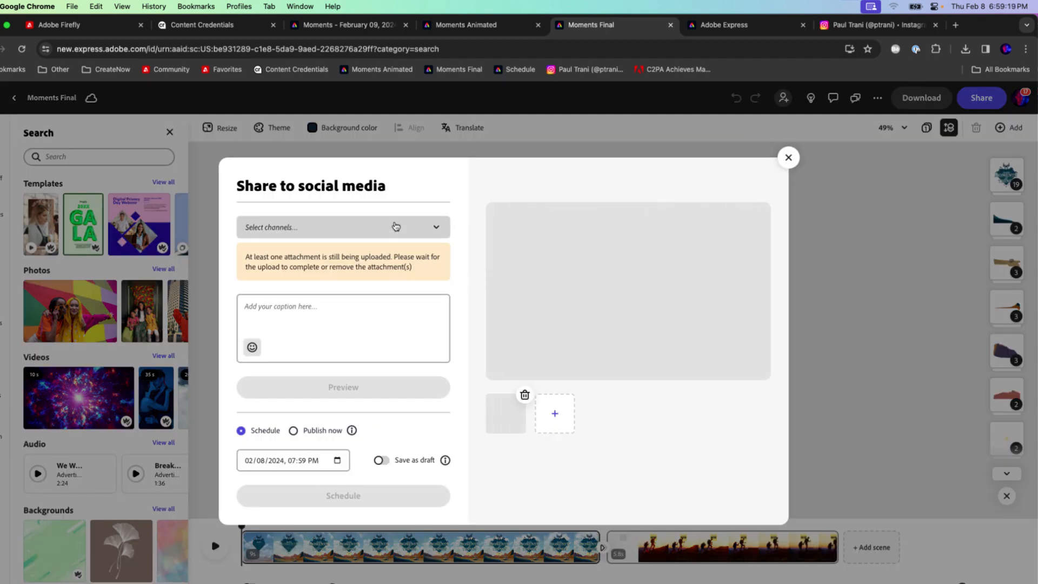
left_click(395, 226)
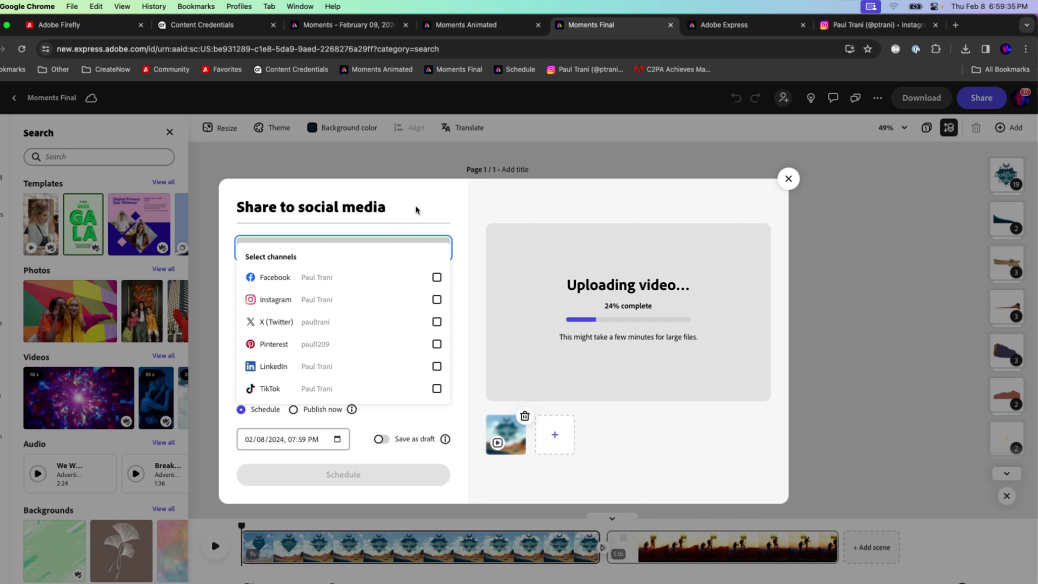
left_click(417, 211)
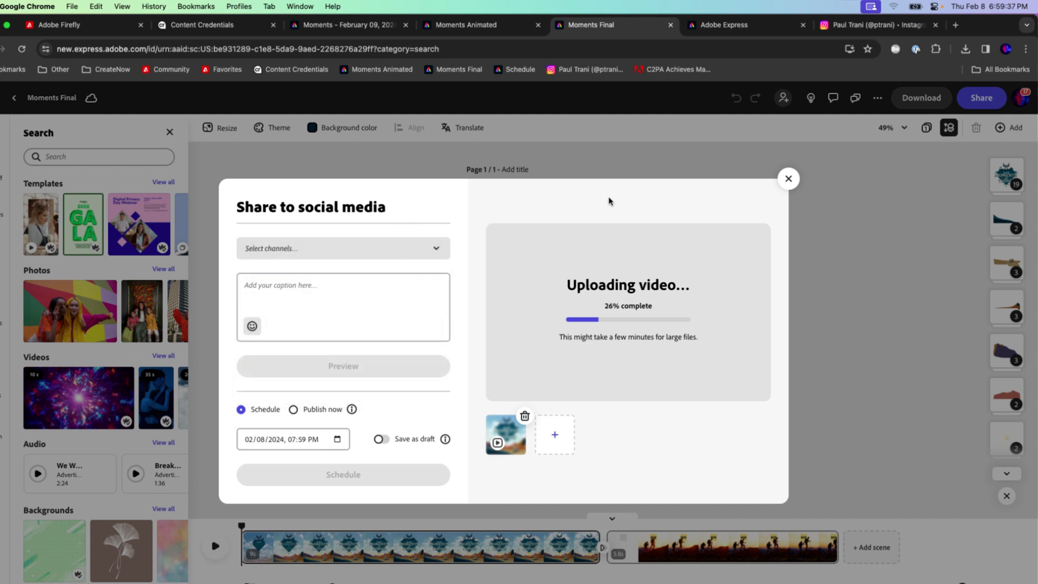
left_click(789, 179)
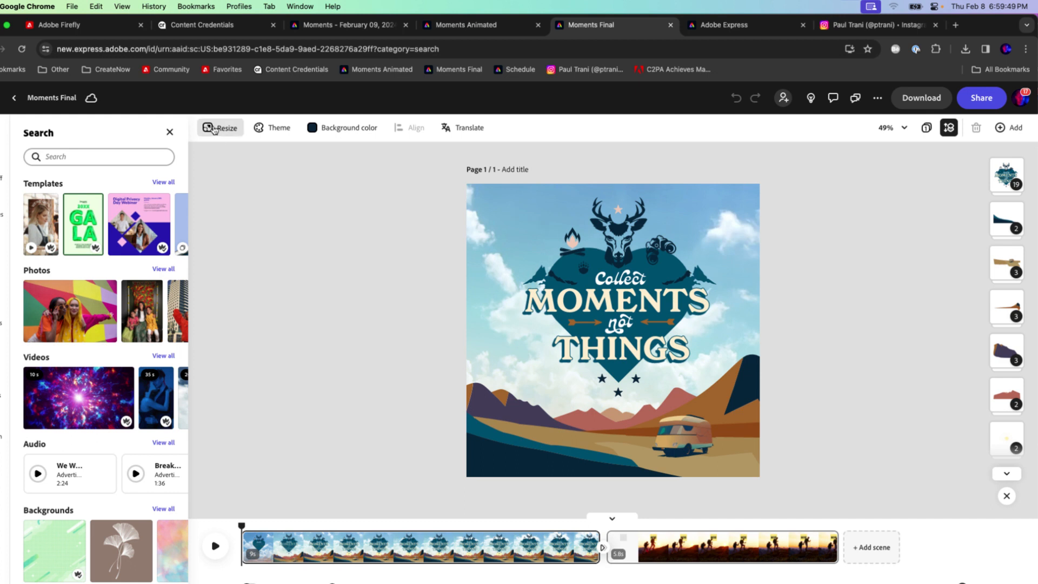
Step: Open the resize options for the Moments Final design and select the Flyer and Poster formats
left_click(214, 128)
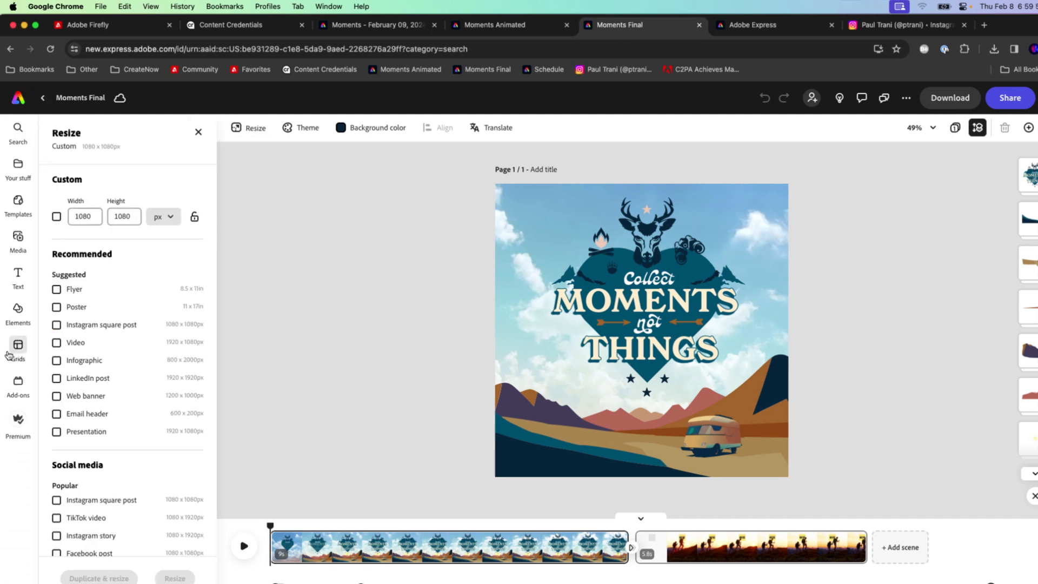
left_click(57, 289)
left_click(57, 306)
Step: Add the popular social formats from Instagram square post through Pinterest idea pin, duplicate and resize the design, and open page 1
scroll(56, 327, "down", 5)
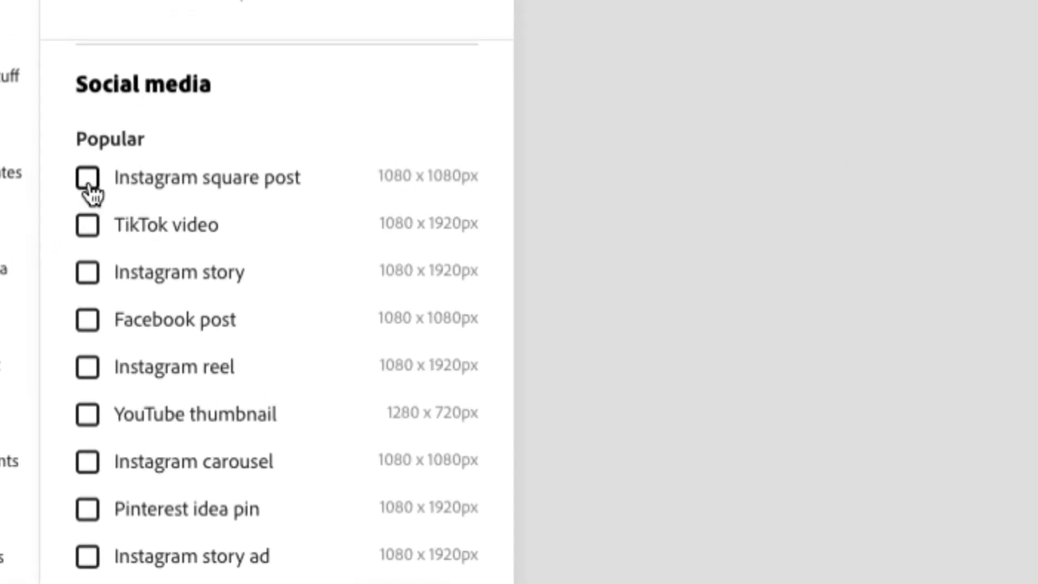
left_click(56, 219)
left_click(88, 227)
left_click(87, 274)
left_click(87, 321)
left_click(88, 368)
left_click(87, 416)
left_click(87, 462)
left_click(87, 510)
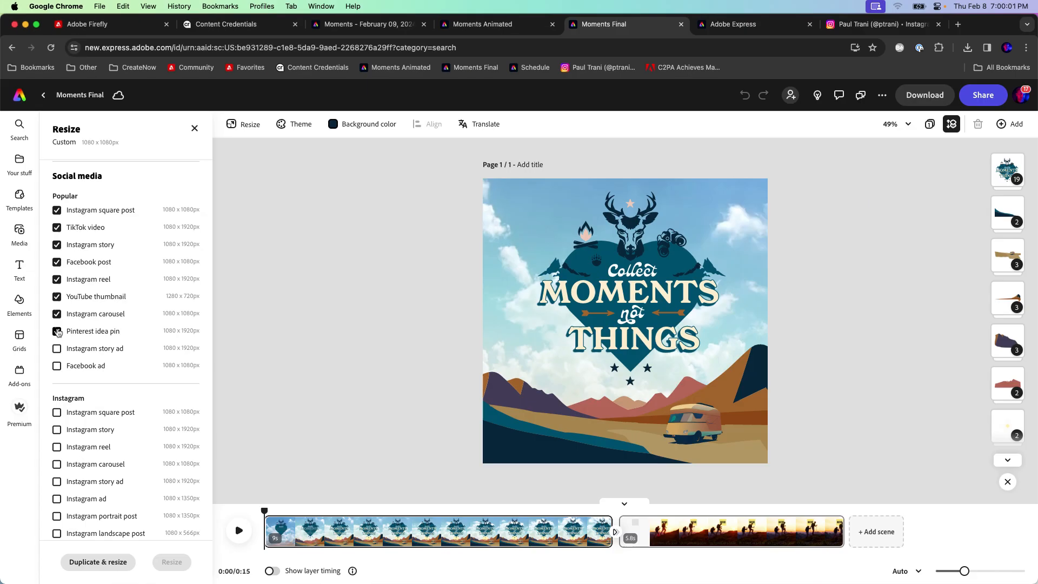
left_click(114, 565)
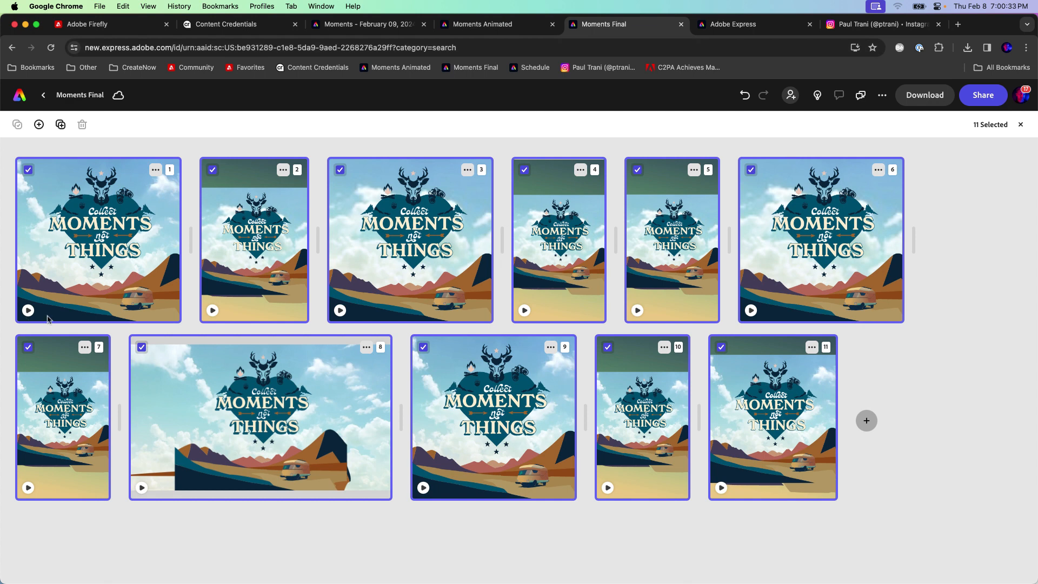
double_click(92, 226)
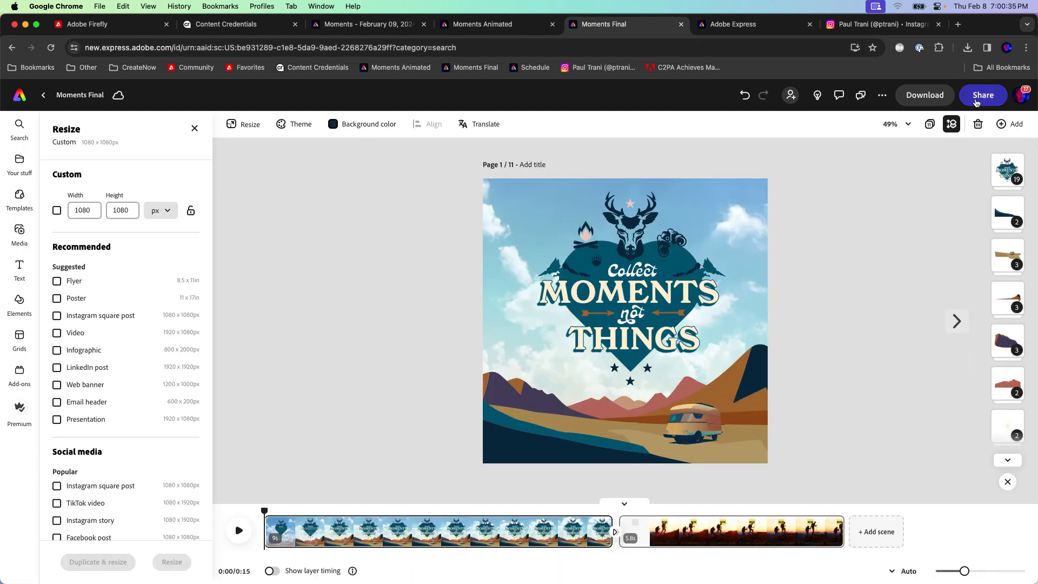
Step: Start scheduling the resized design as a social post and view the calendar for its publication date
left_click(982, 96)
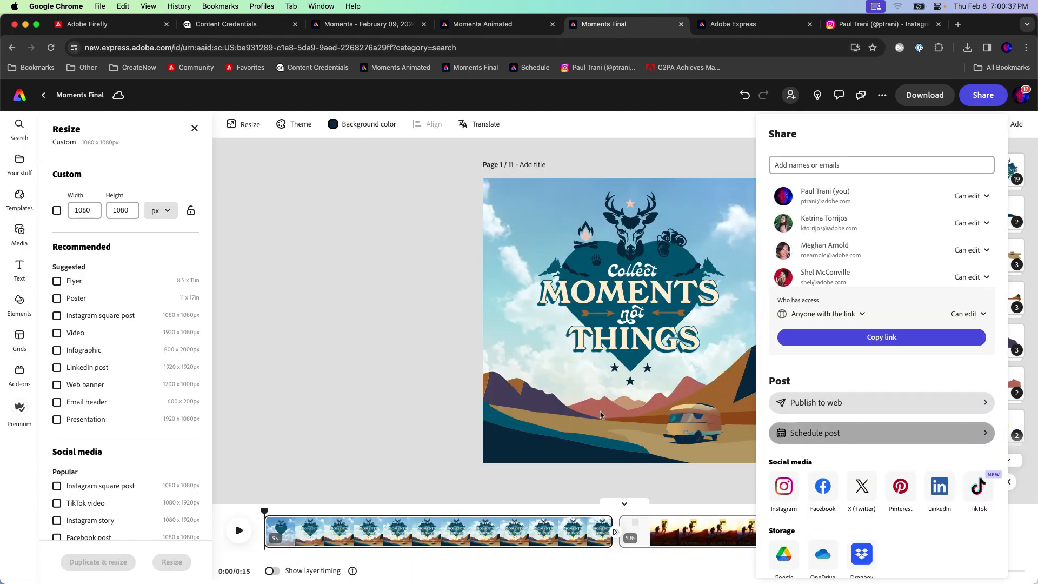
left_click(849, 431)
left_click(347, 449)
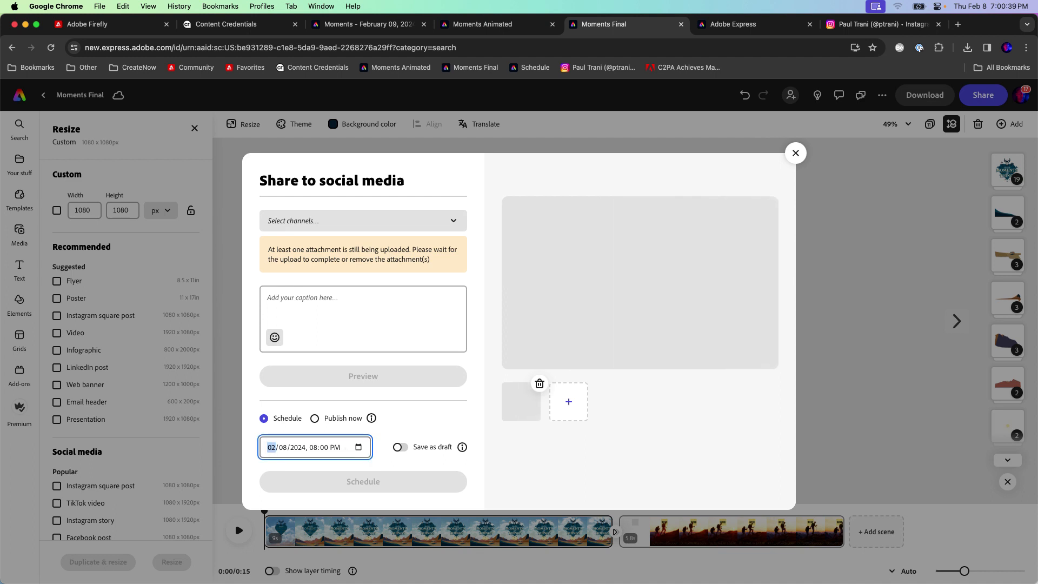
left_click(358, 448)
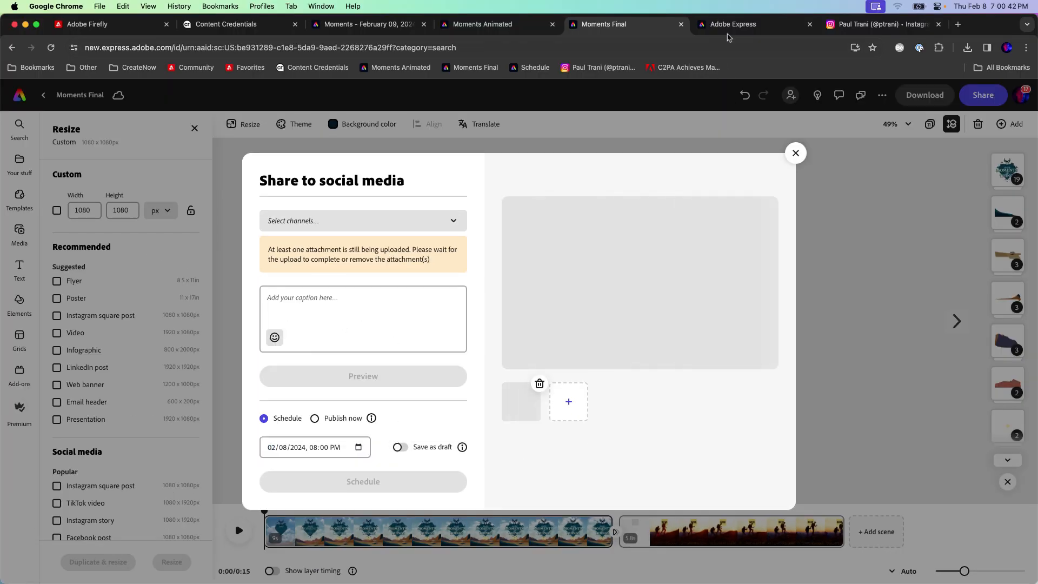
Step: Switch to the Adobe Express Schedule page and review the posts planned for early February 2024
left_click(729, 24)
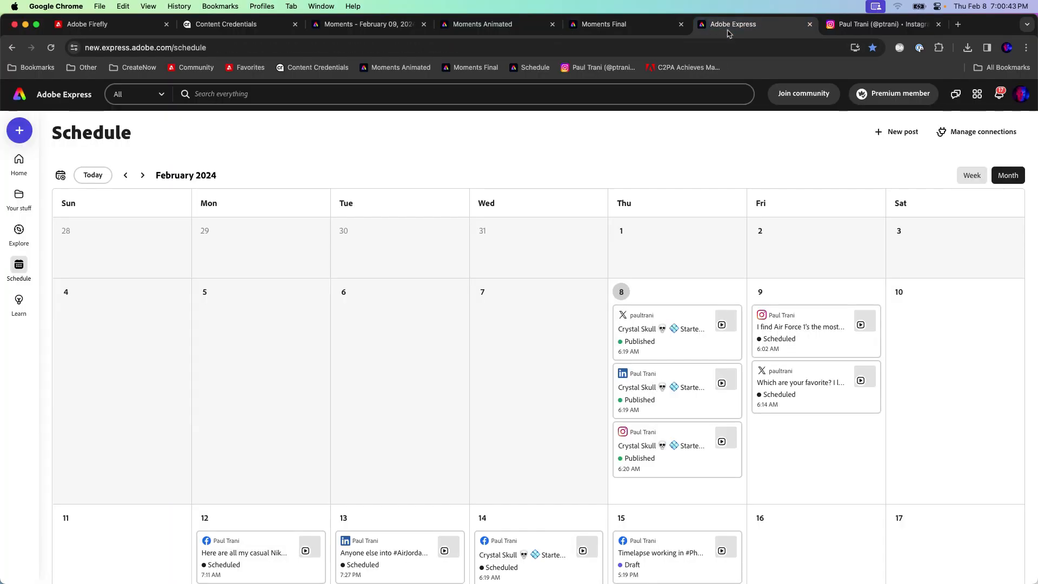
scroll(282, 238, "down", 2)
scroll(282, 238, "up", 2)
scroll(349, 291, "down", 1)
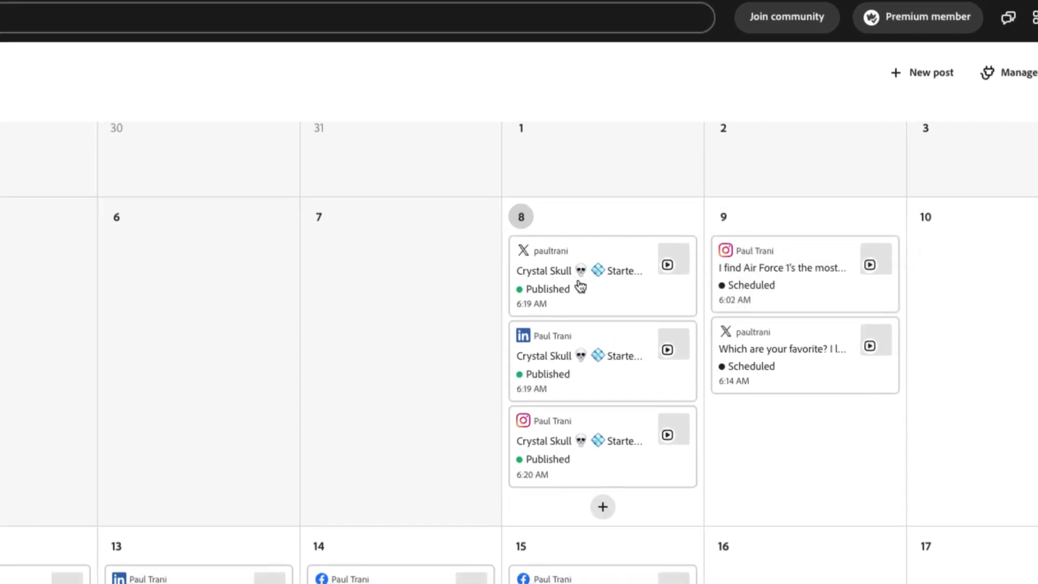
Step: Open the published Crystal Skull Instagram post from February 8, play its video, and close the post
left_click(553, 437)
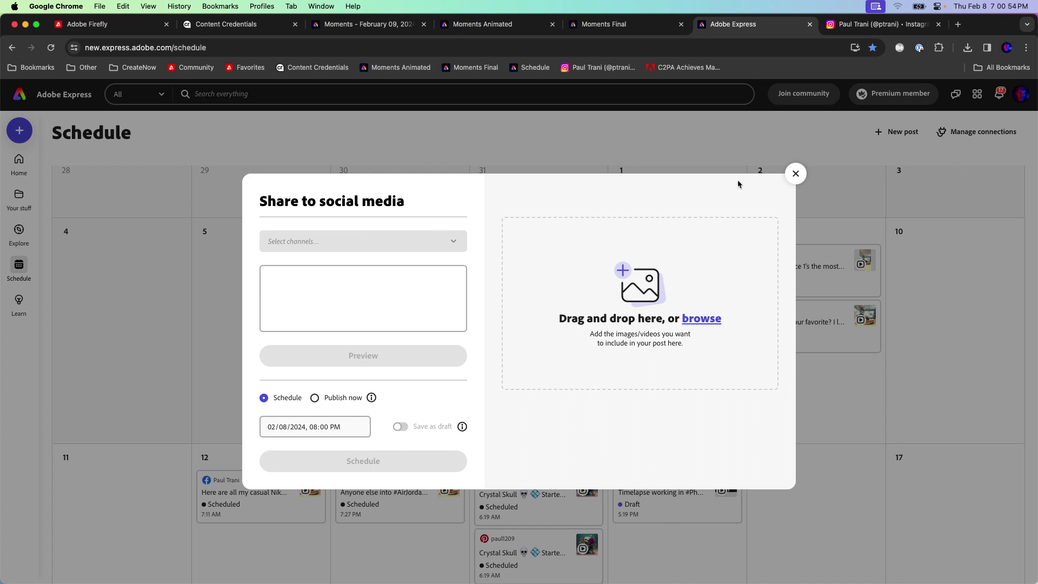
left_click(796, 174)
left_click(696, 377)
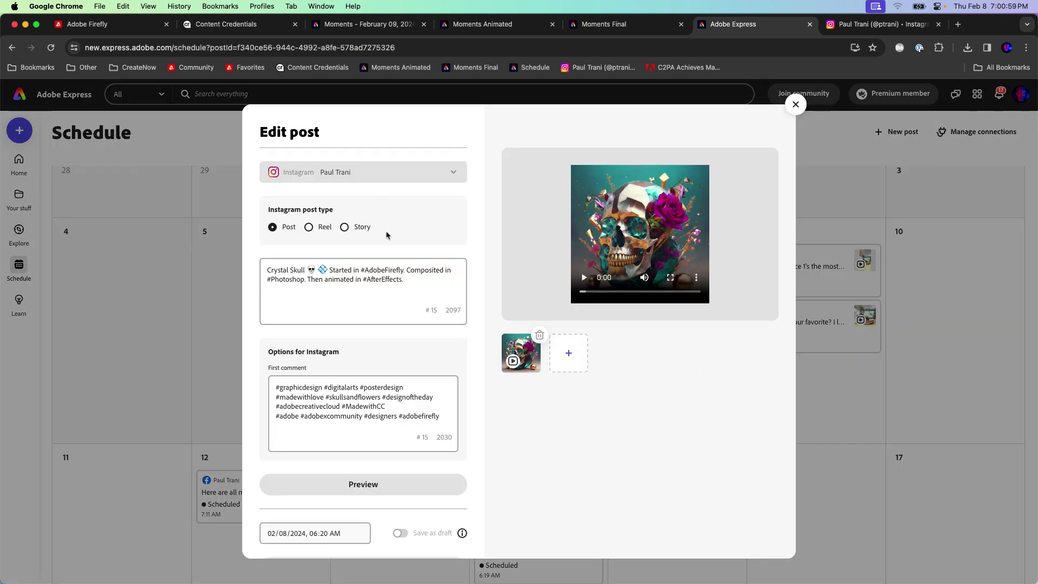
left_click(584, 277)
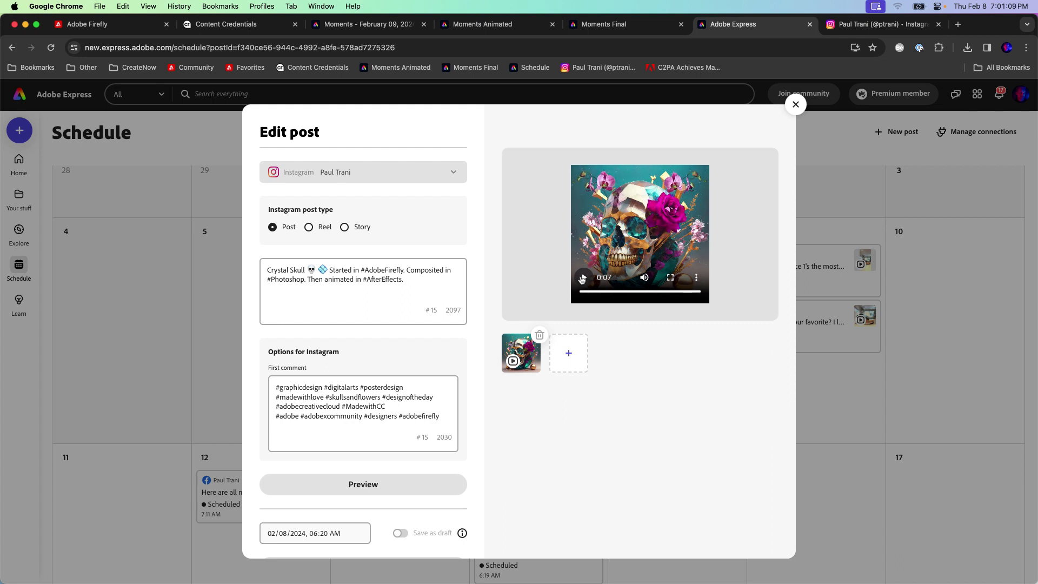
left_click(796, 104)
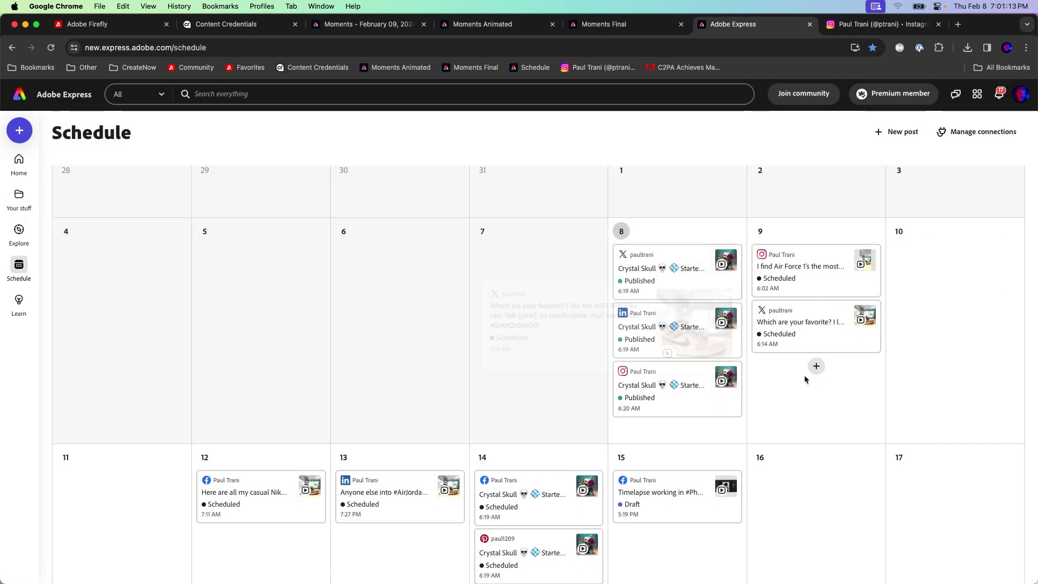
Step: Look over the rest of the February 2024 schedule and return to the Moments Animated project
scroll(808, 381, "down", 3)
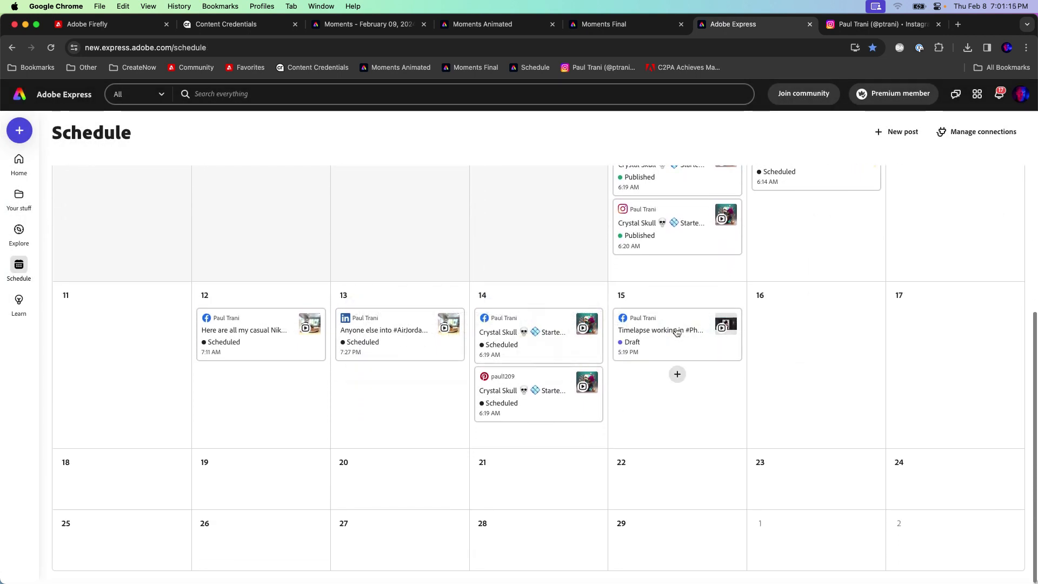
scroll(677, 332, "up", 4)
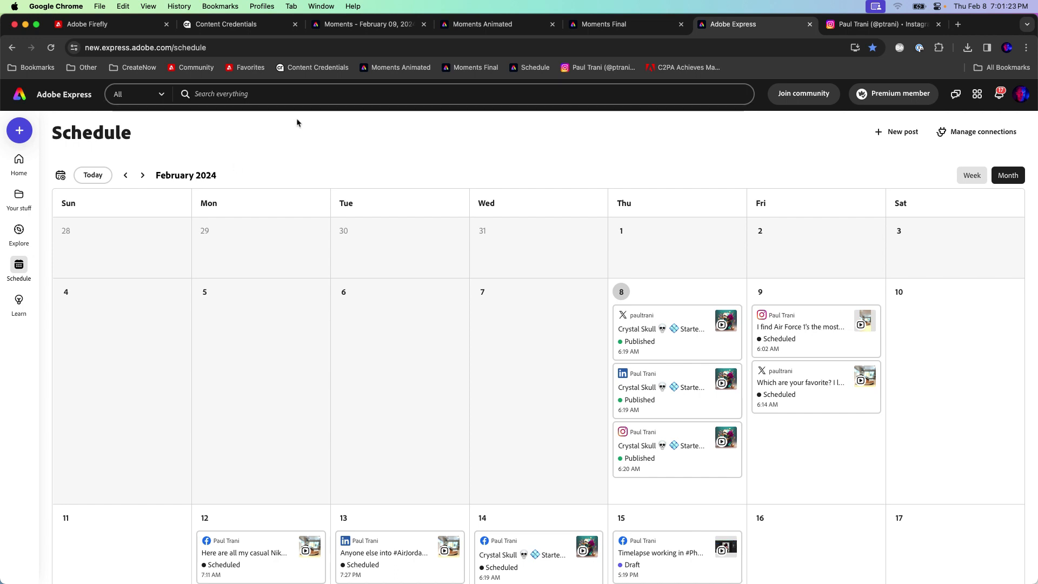
mouse_move(206, 582)
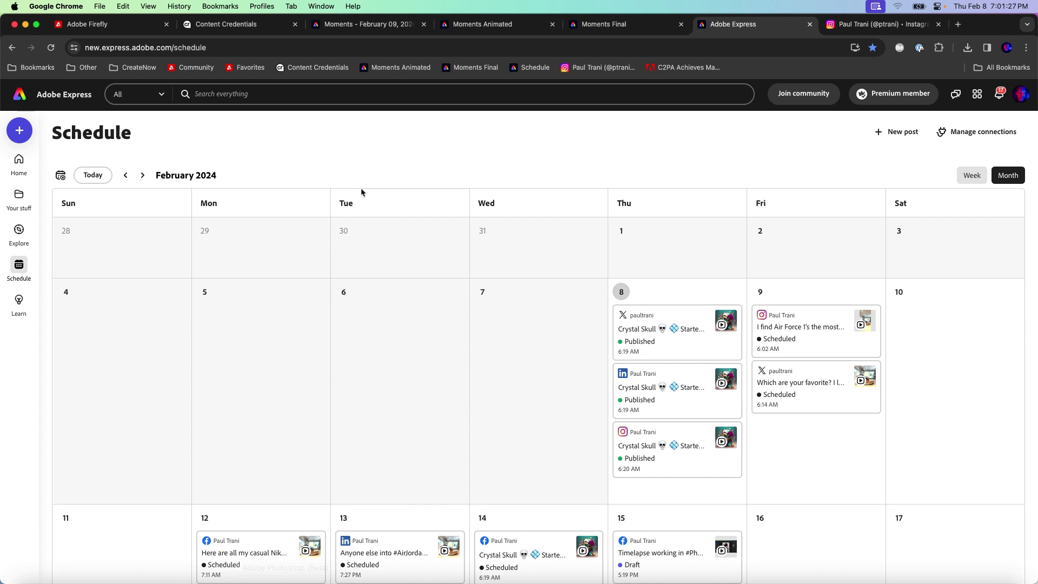
left_click(518, 23)
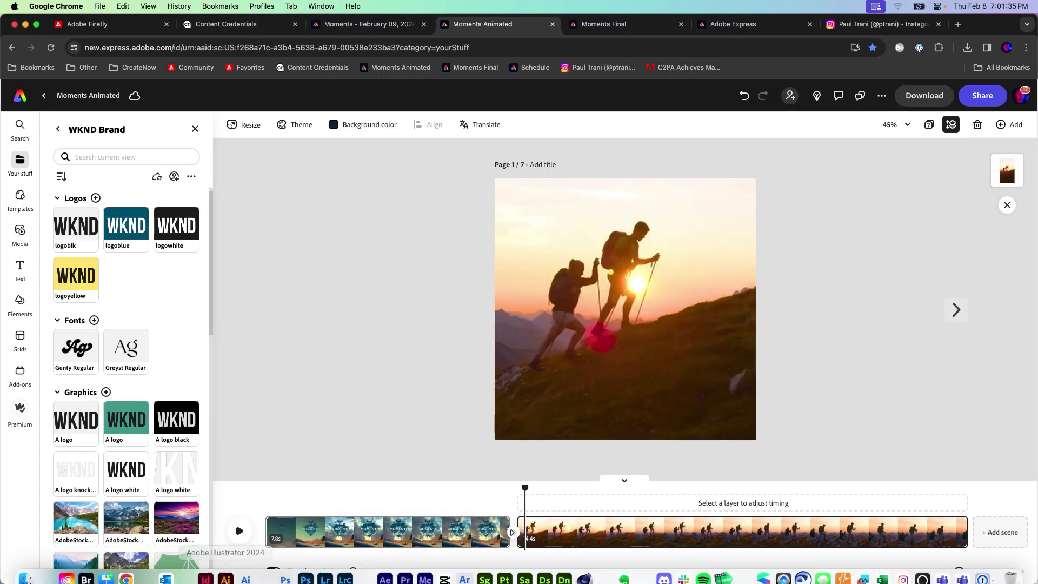
Step: Switch to Photoshop (Beta), open the 02_GenFill.psd document at 100% around the woman on the dock, and show its layers
left_click(285, 568)
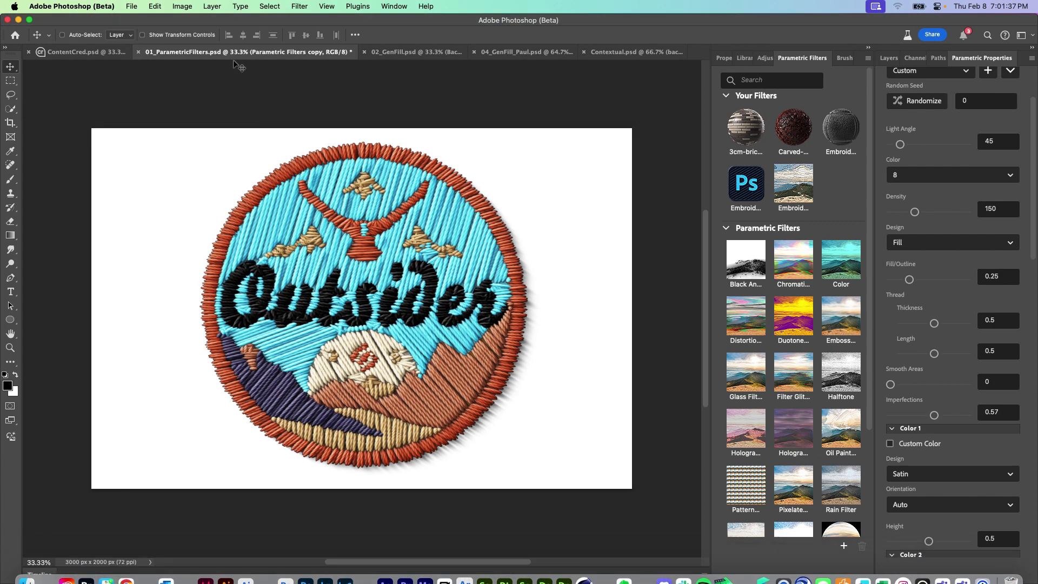
left_click(869, 47)
left_click(435, 52)
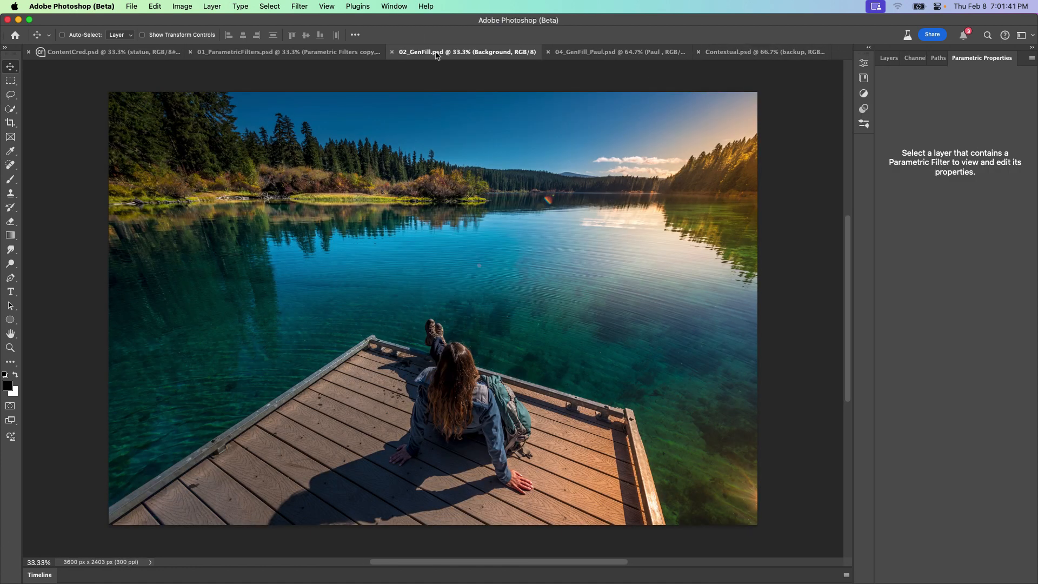
key("super+equal")
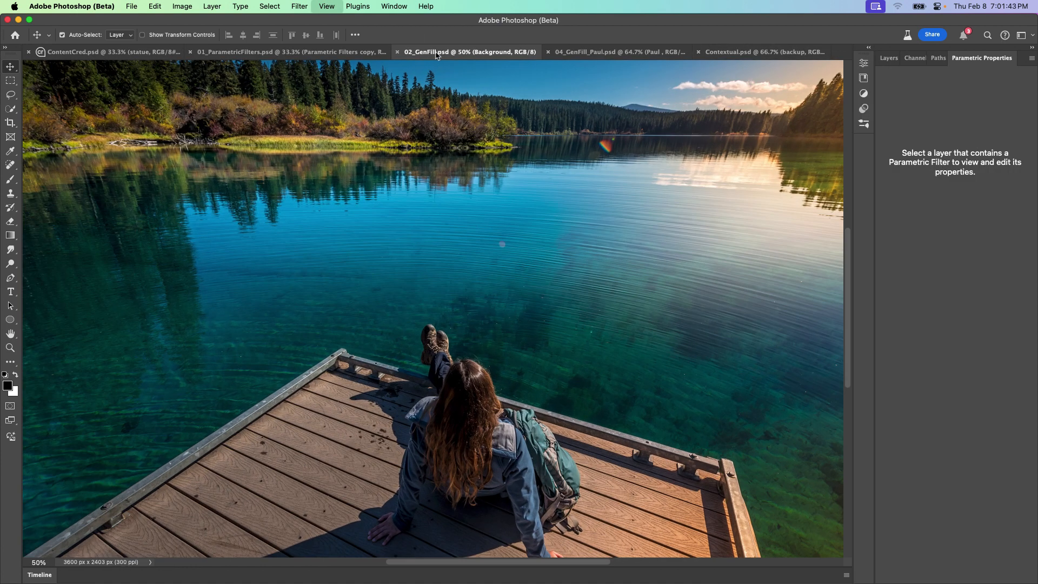
left_click_drag(159, 378, 184, 215)
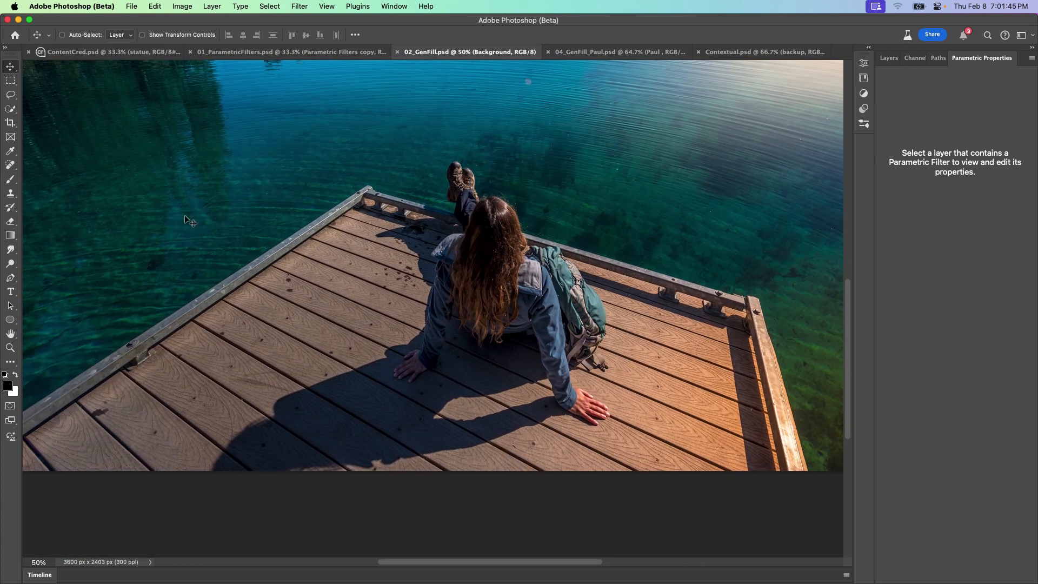
key("super+equal")
key("super+equal")
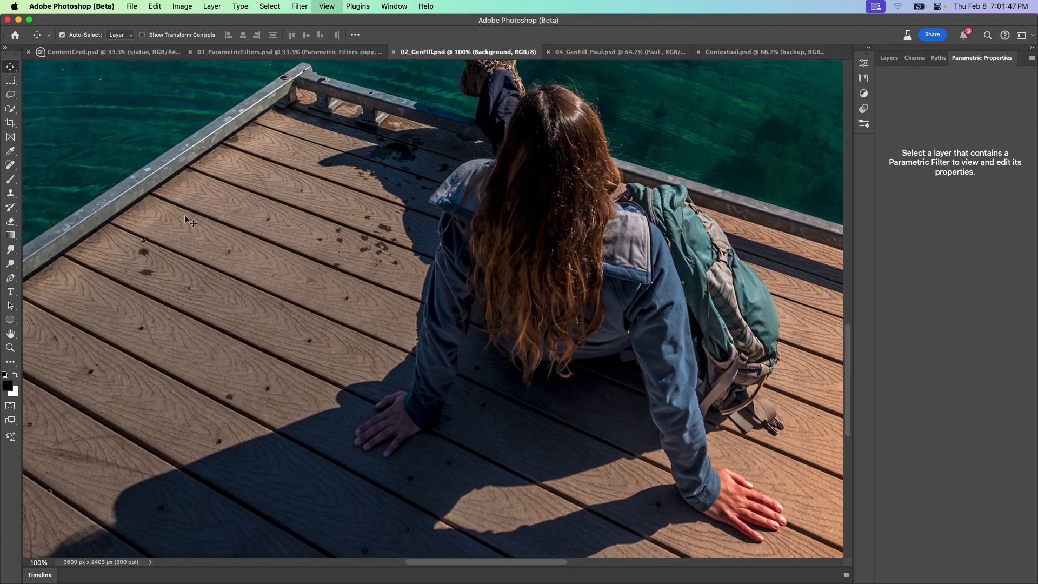
left_click_drag(227, 217, 265, 290)
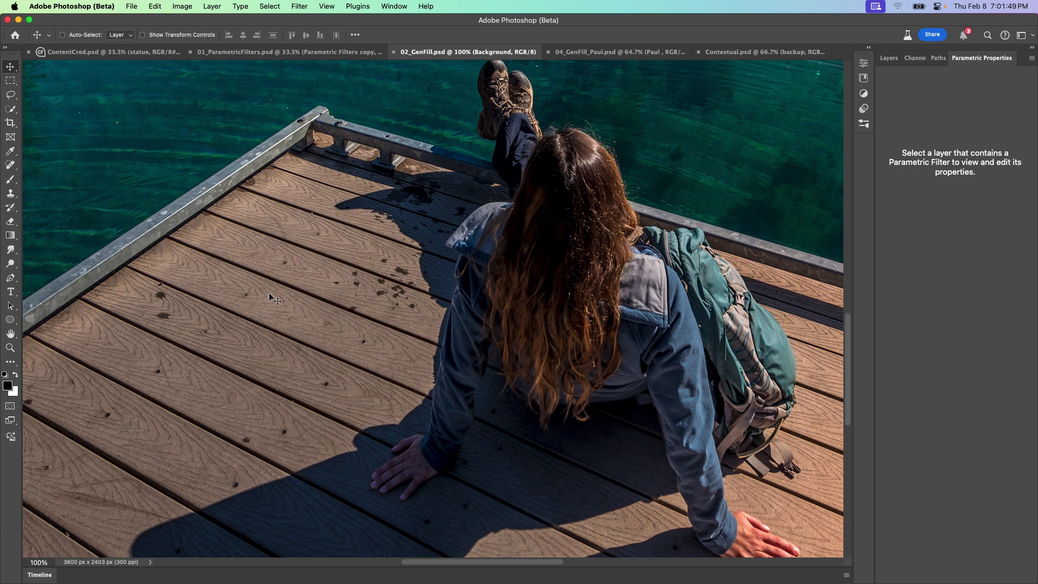
left_click(889, 58)
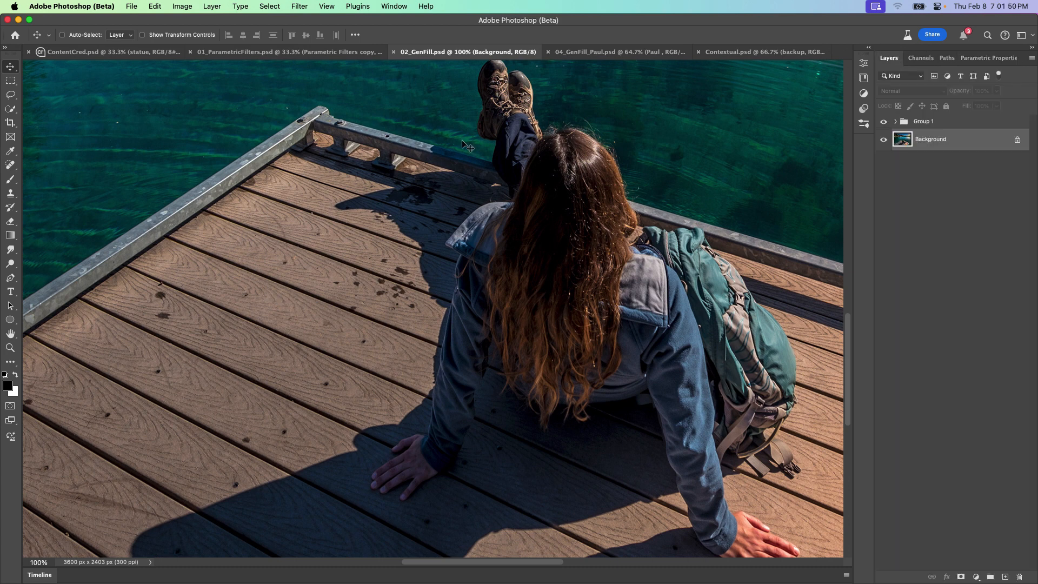
Step: Use Generative Fill to add a "cup of coffee" on the planks beside the woman, choosing the second variation with Group 1 hidden
left_click(10, 81)
left_click_drag(301, 309, 372, 373)
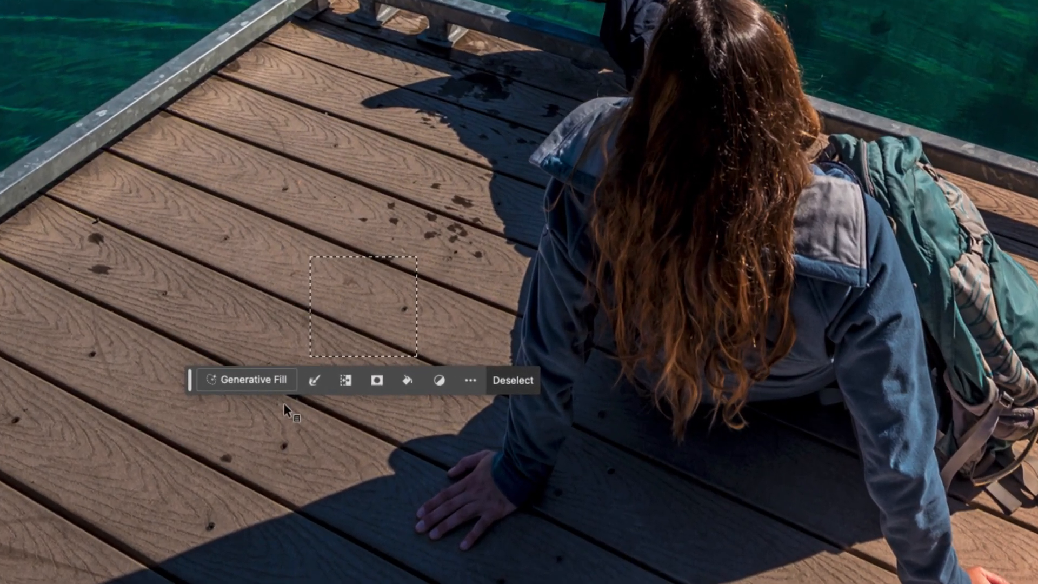
left_click(262, 381)
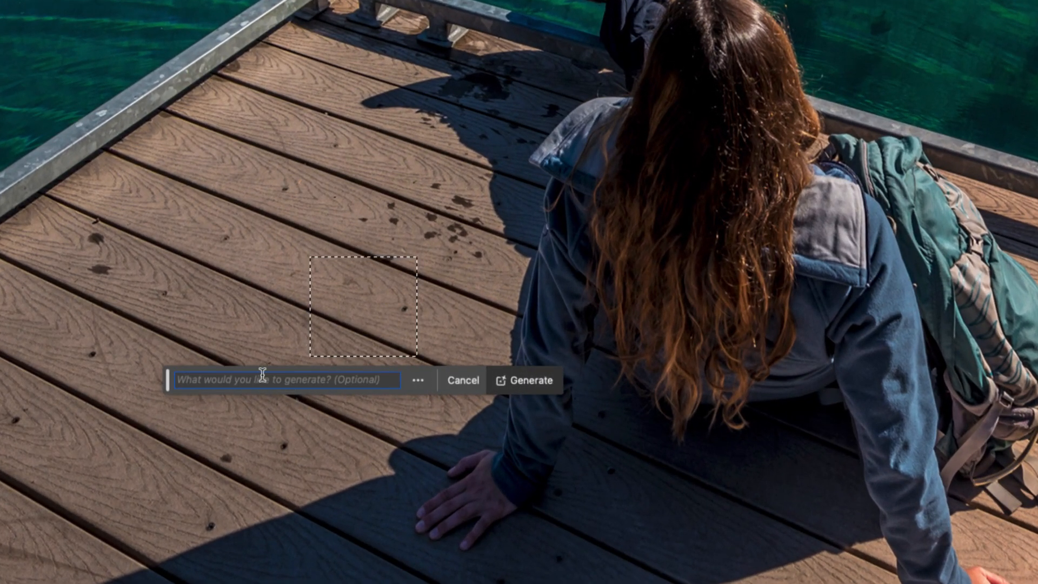
type("cup of coffee")
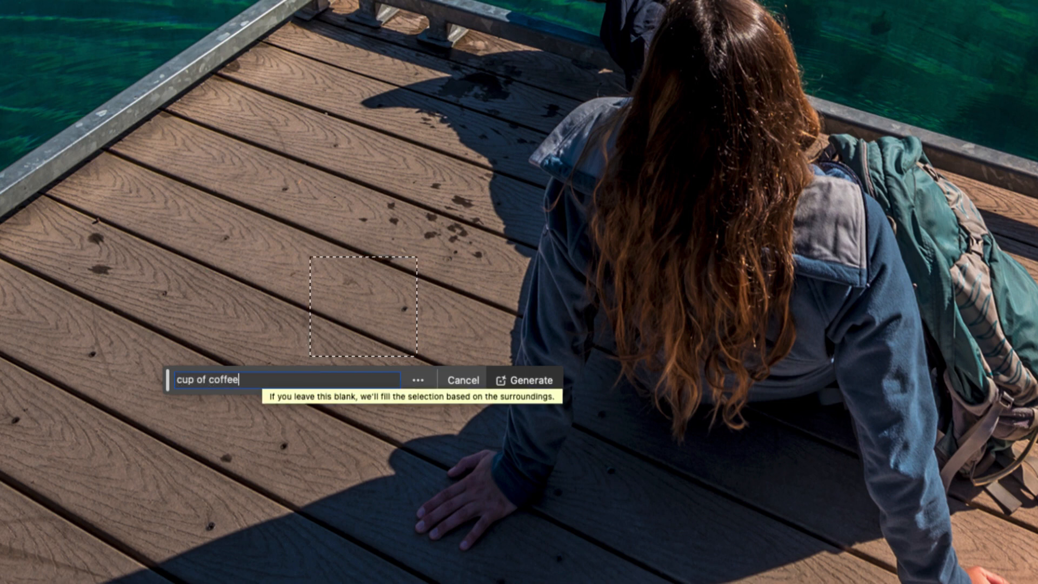
left_click(502, 382)
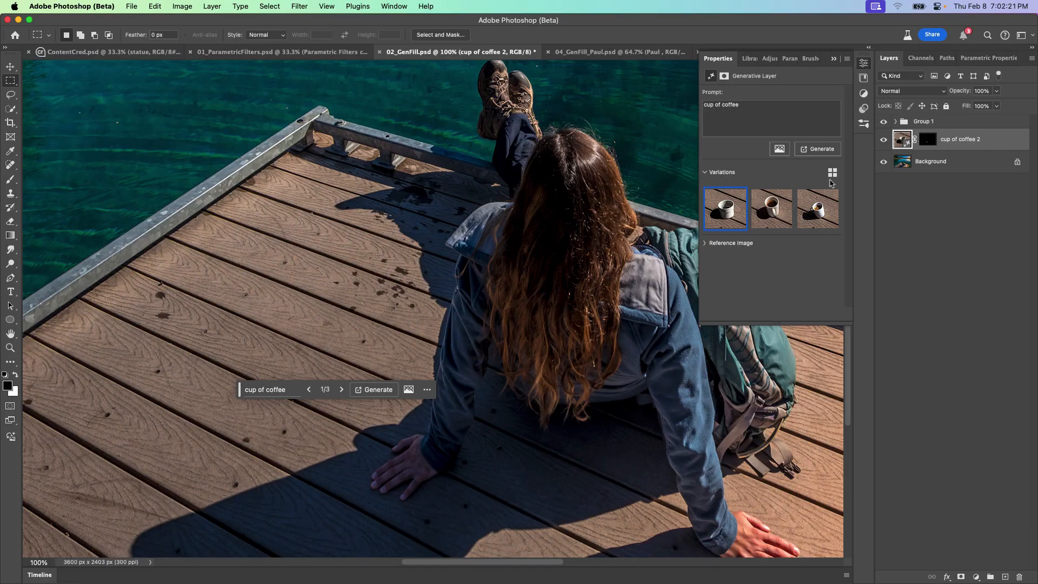
left_click(884, 124)
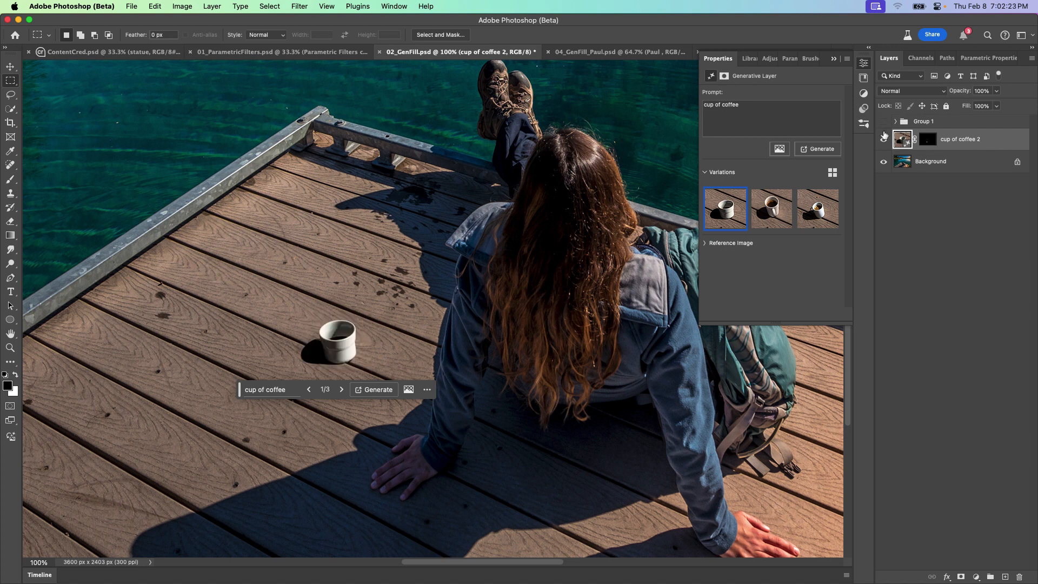
left_click(766, 213)
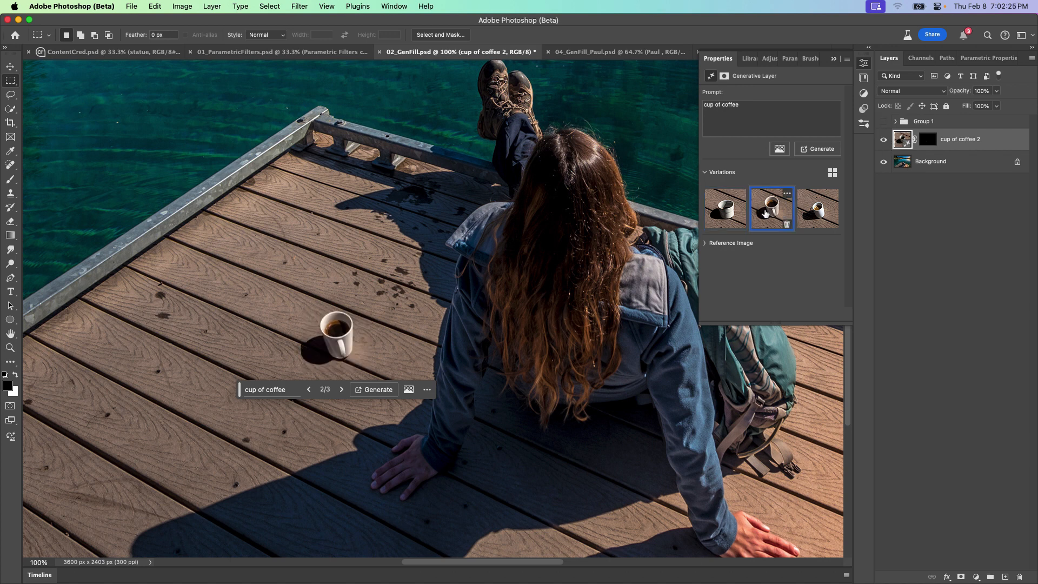
Step: Select a small rectangle of planks behind the coffee cup and generate a "glass of whiskey" there with Generative Fill
left_click_drag(240, 253, 308, 317)
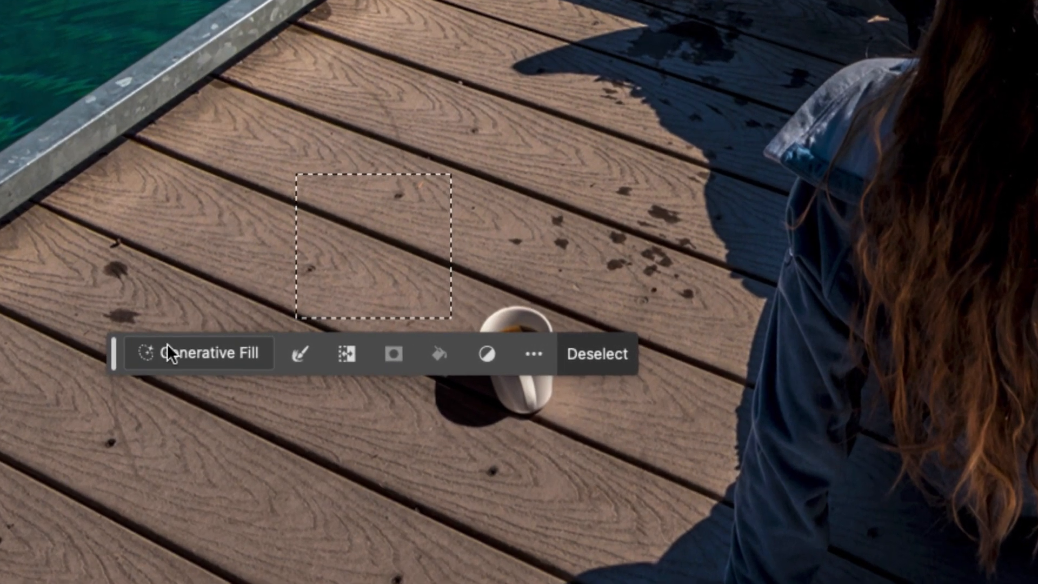
left_click(185, 332)
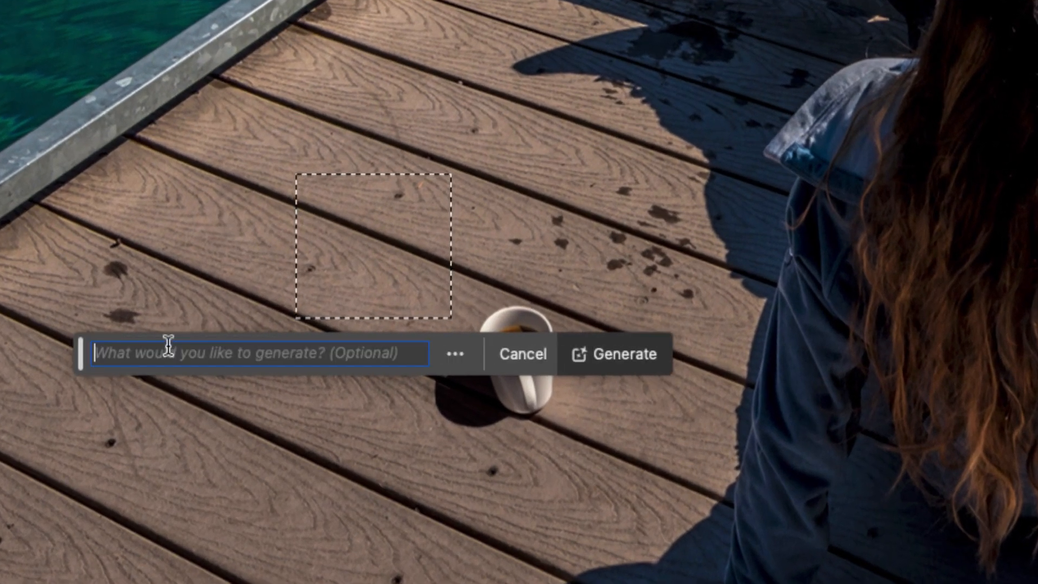
type("ga")
type("ass of whis")
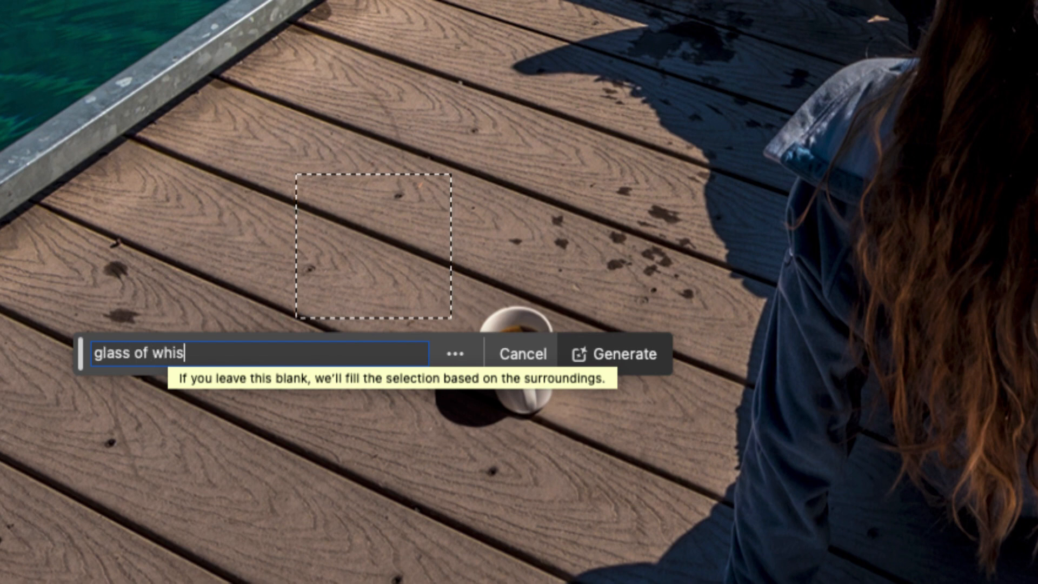
type("key")
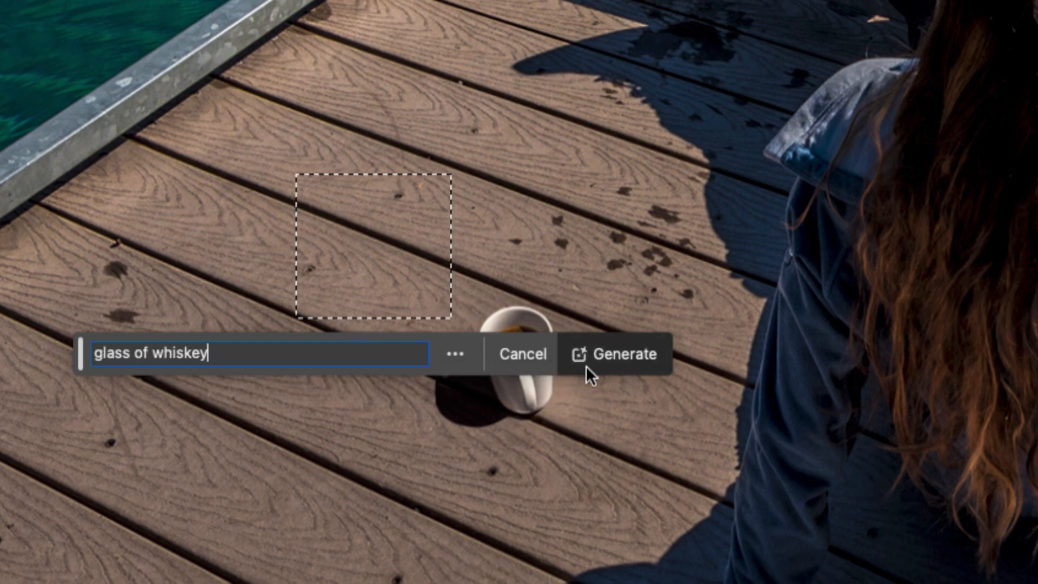
left_click(589, 357)
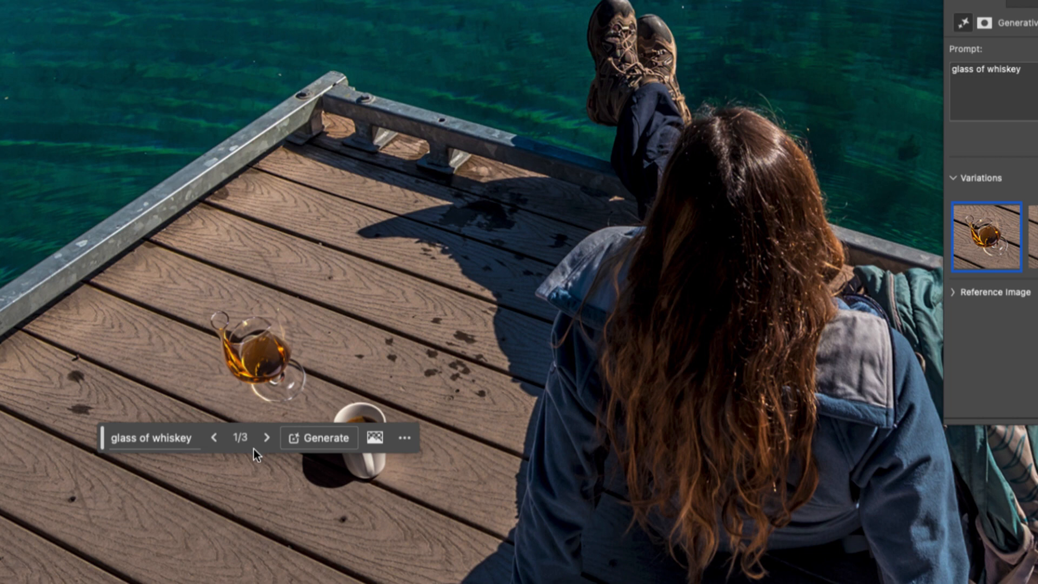
Step: Compare the whiskey glass variations, keep the third one, and move the contextual task bar clear of the glass and cup
left_click(267, 438)
left_click(267, 438)
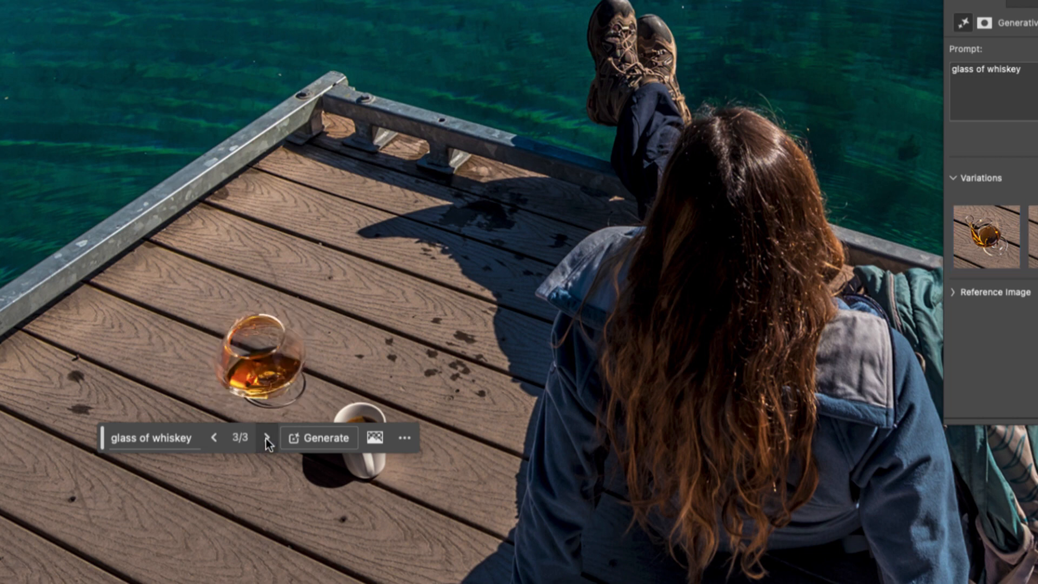
left_click(215, 438)
left_click(265, 439)
left_click_drag(105, 435, 245, 562)
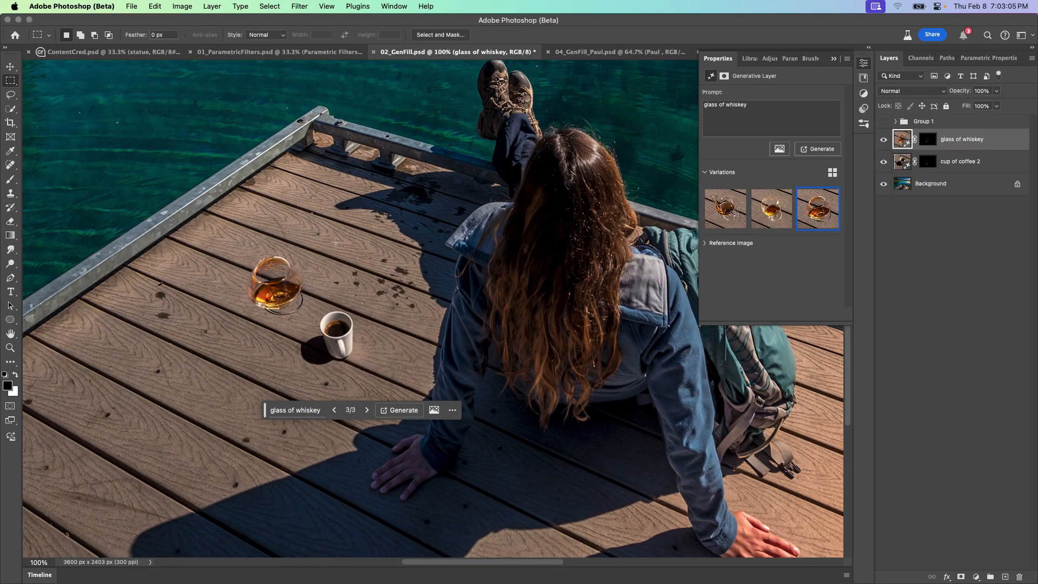
Step: Expand Group 1, make it visible, and reveal and select its cup of coffee layer
left_click(895, 121)
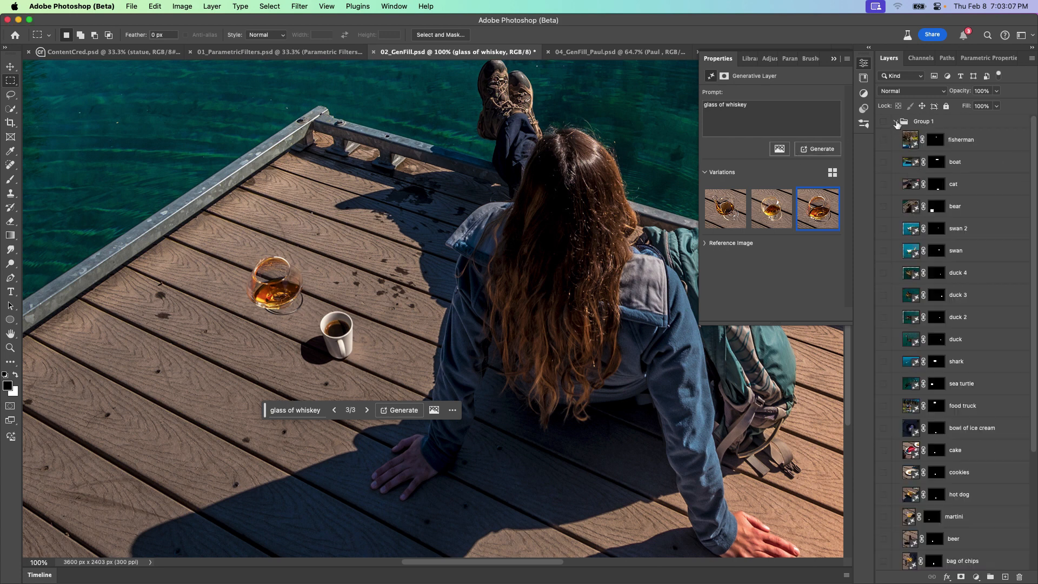
left_click(882, 122)
scroll(887, 162, "down", 3)
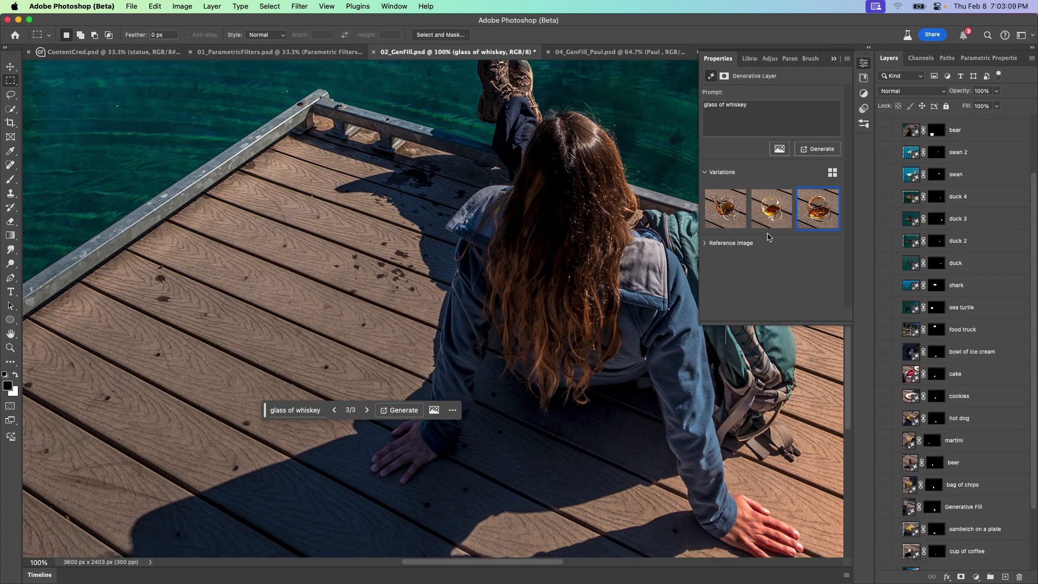
left_click(833, 58)
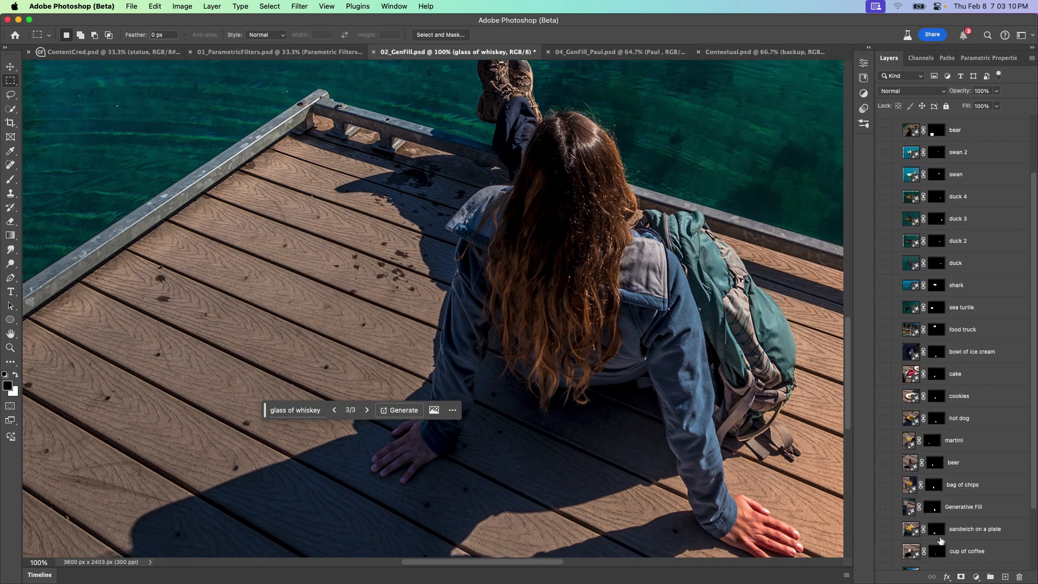
left_click(883, 552)
left_click(957, 554)
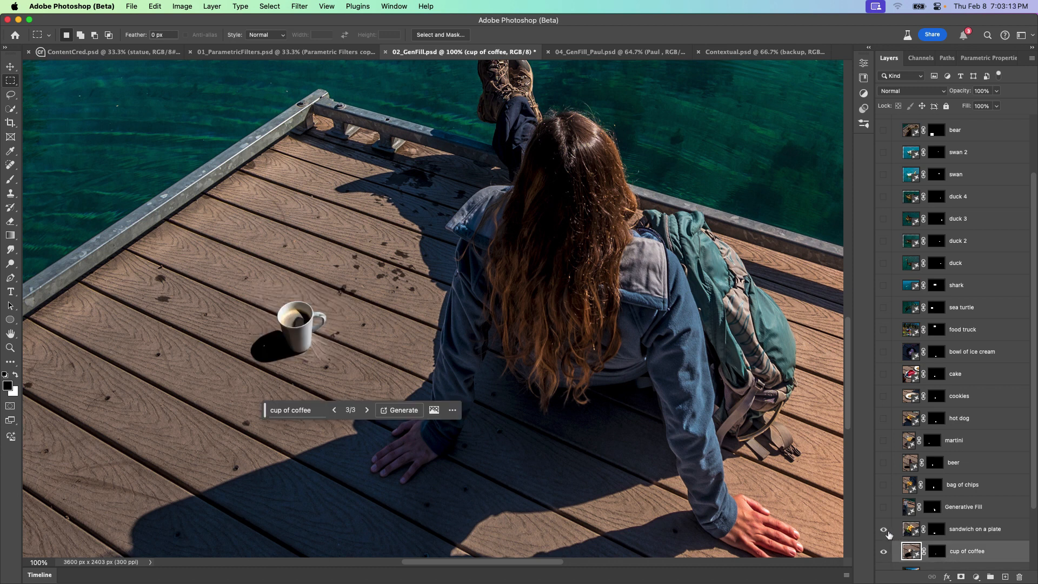
Step: Reveal the sandwich on a plate, Generative Fill, bag of chips and beer layers in Group 1
left_click(884, 530)
left_click(911, 533)
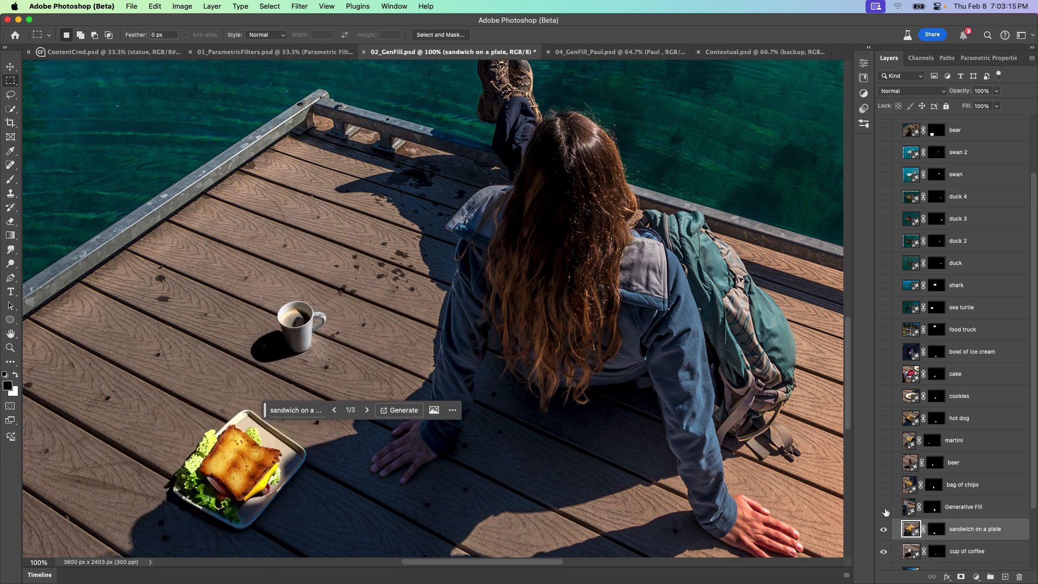
key("F10")
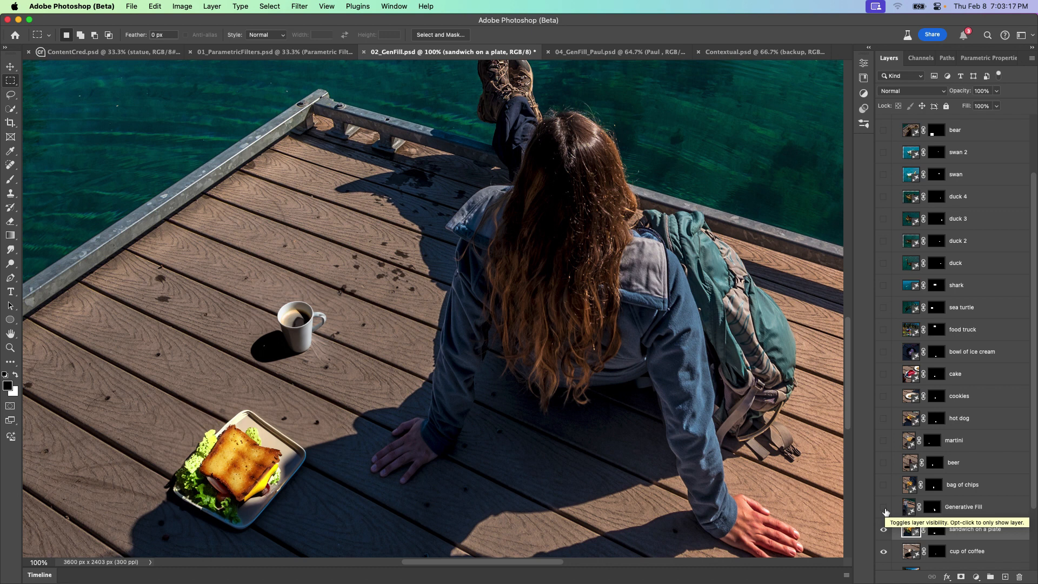
left_click(885, 509)
left_click(884, 486)
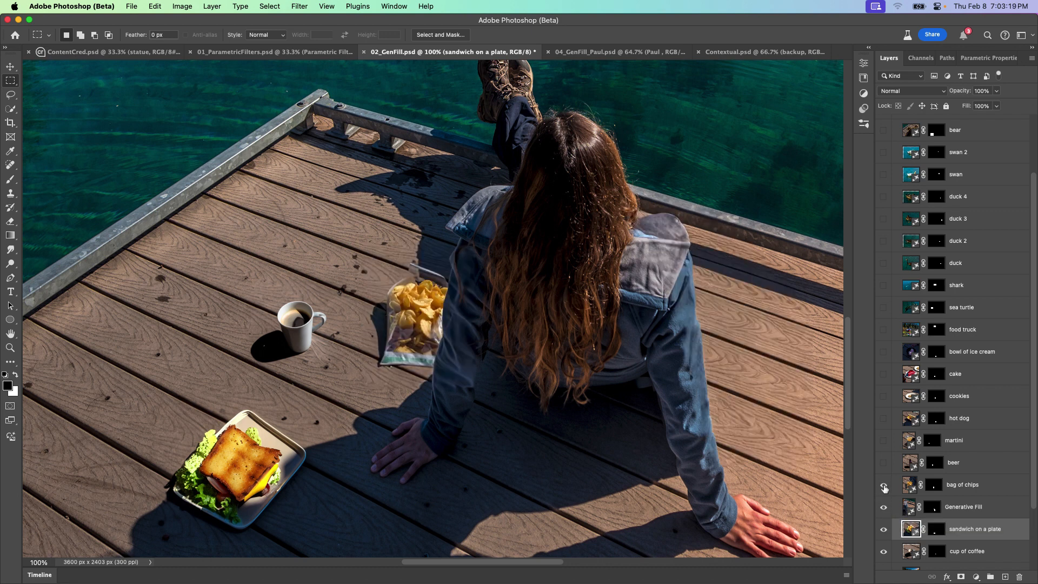
left_click(884, 463)
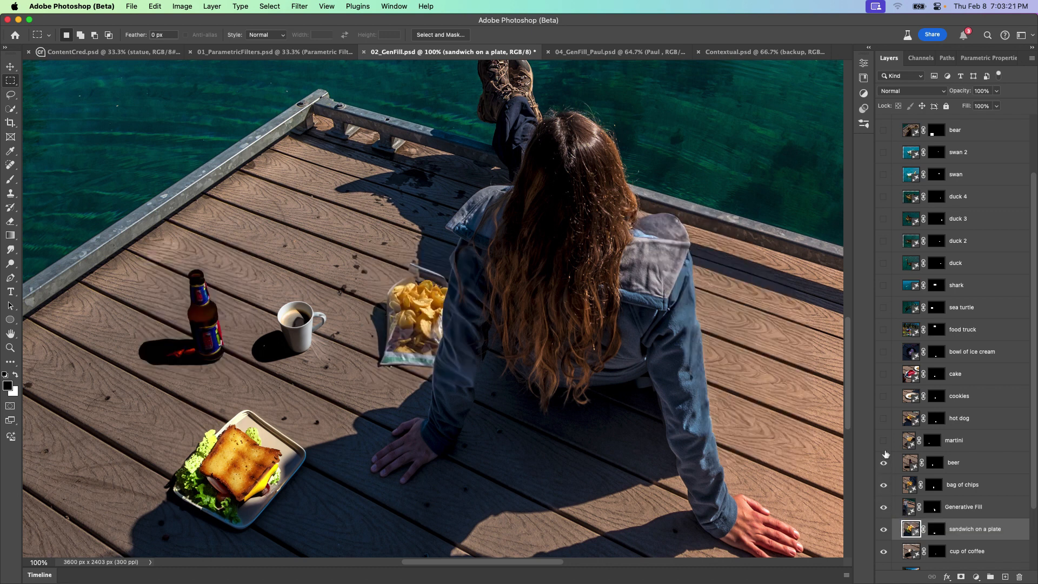
Step: Reveal the martini, hot dog, cookies, cake and bowl of ice cream layers in Group 1
left_click(884, 442)
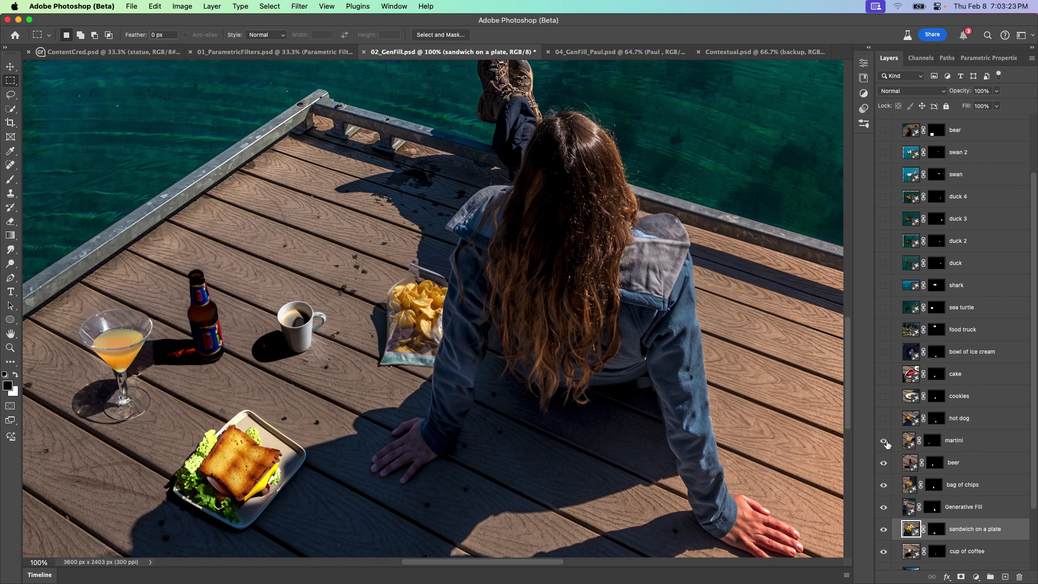
left_click(884, 419)
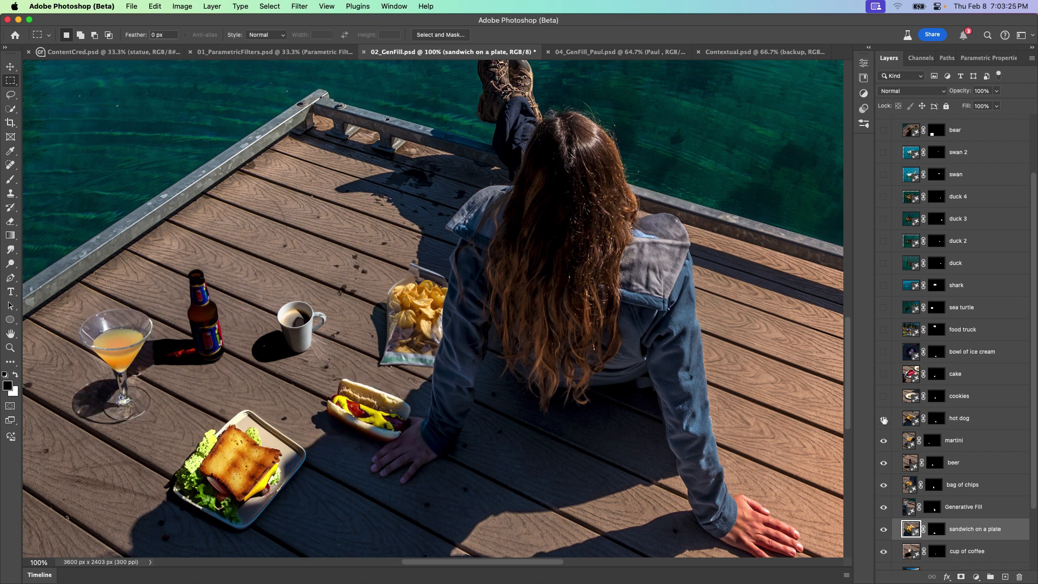
left_click(885, 397)
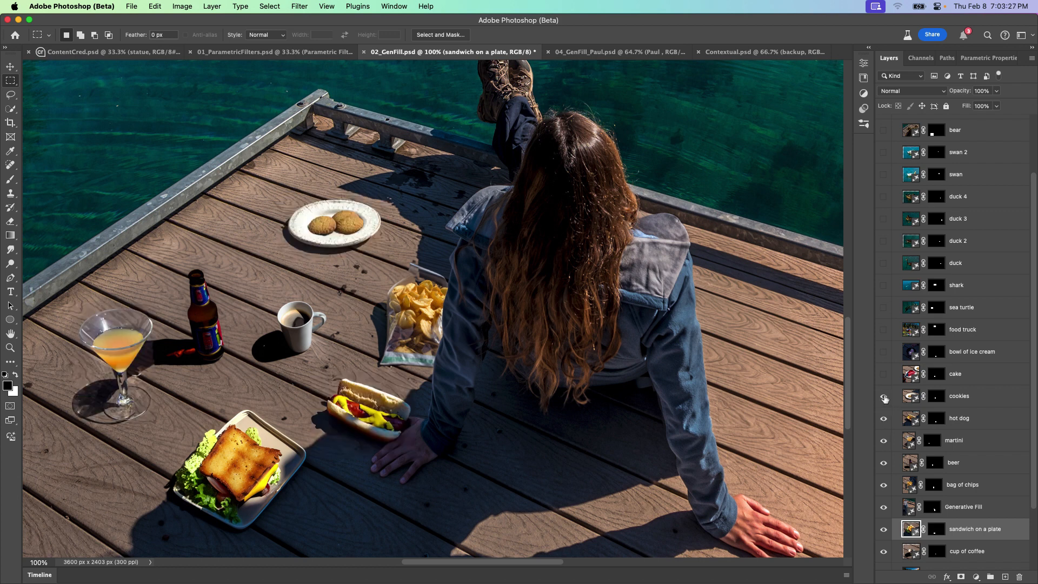
left_click(884, 375)
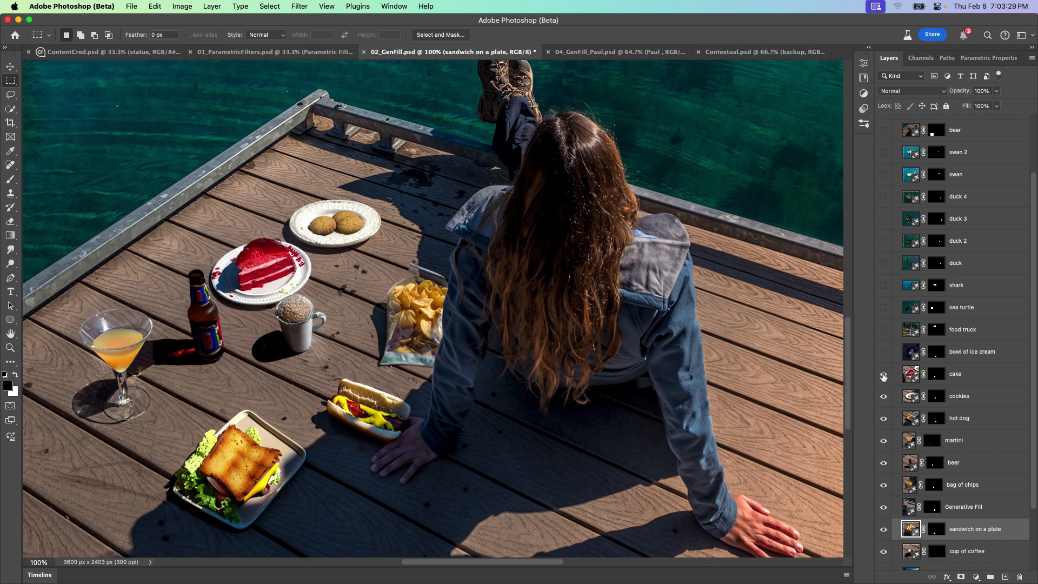
left_click(883, 352)
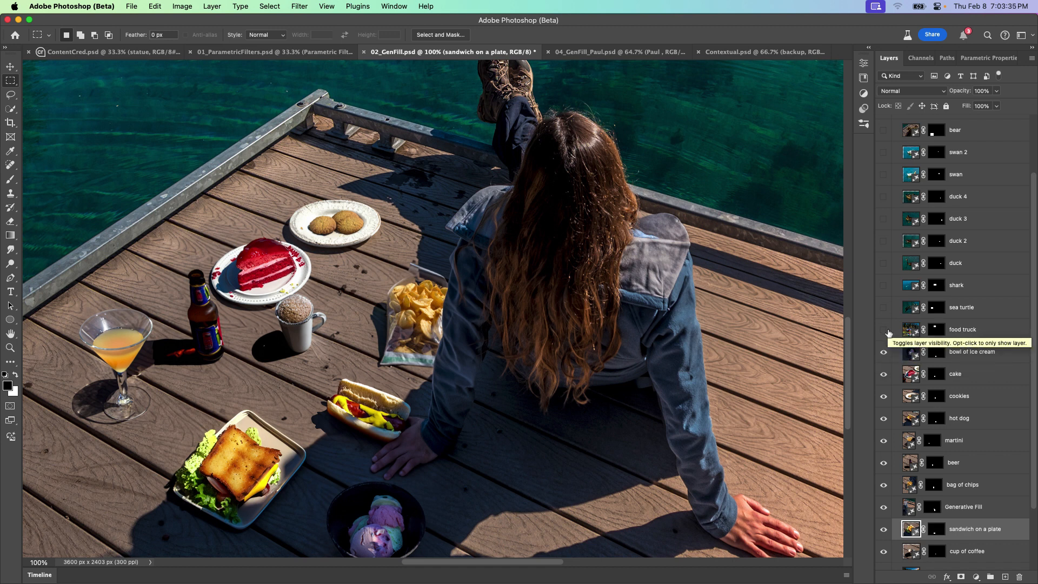
Step: Reveal the food truck layer in Group 1 and check the truck and its reflection on the far shore
left_click_drag(555, 356, 553, 352)
key("super+minus")
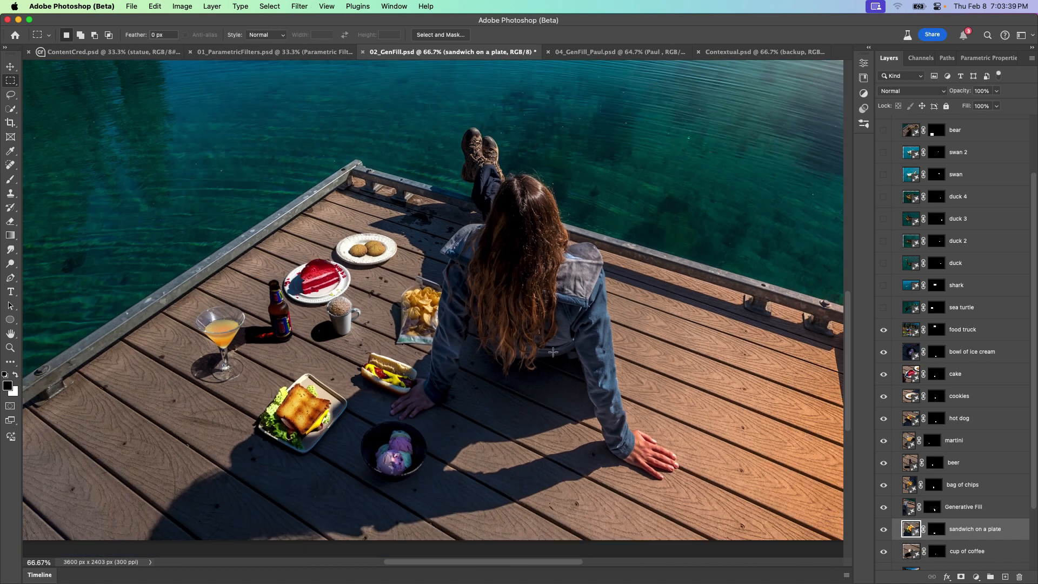
left_click(884, 329)
left_click_drag(218, 225, 209, 447)
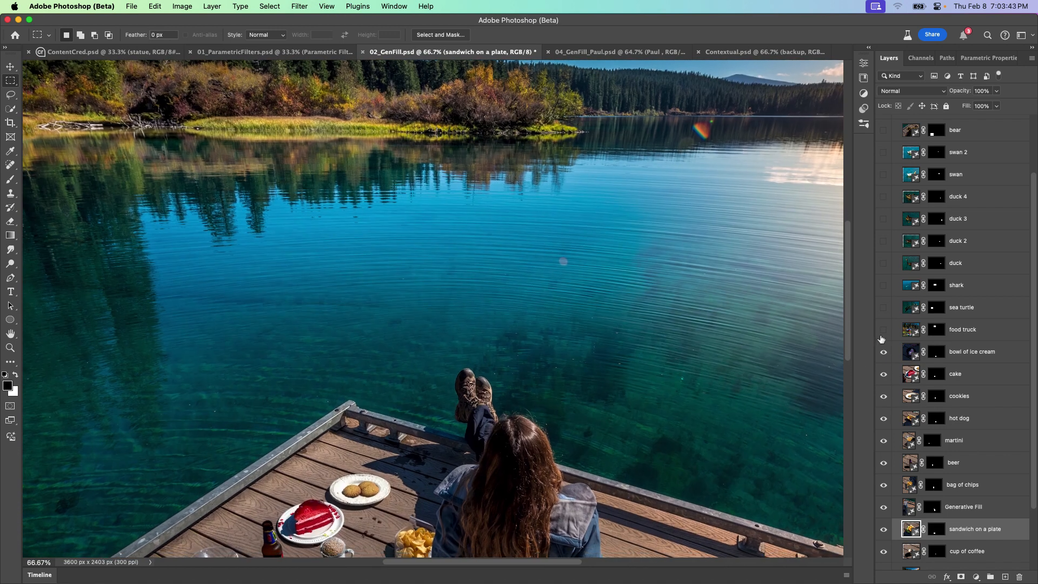
left_click(884, 330)
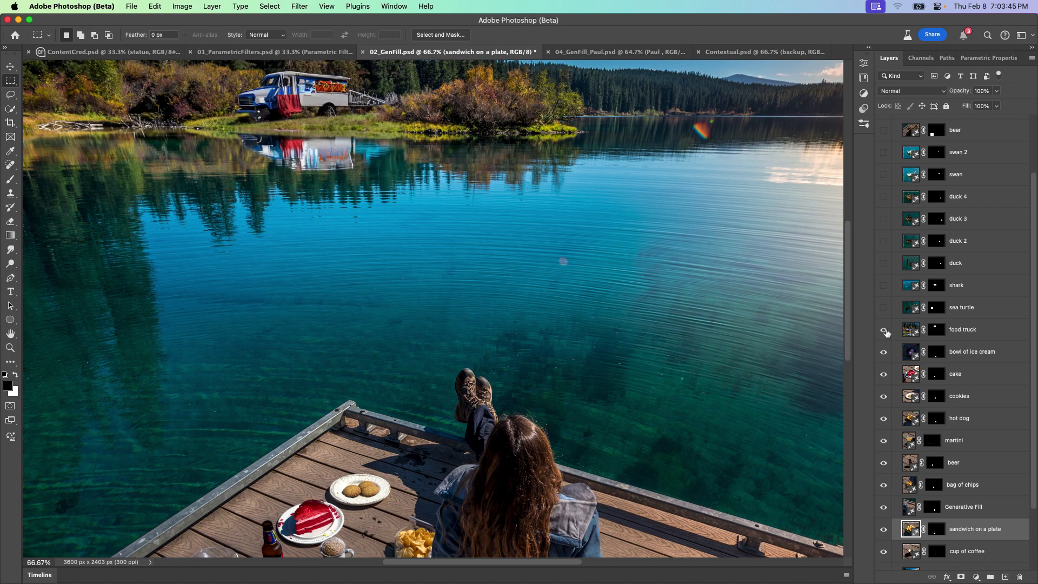
scroll(289, 164, "up", 3)
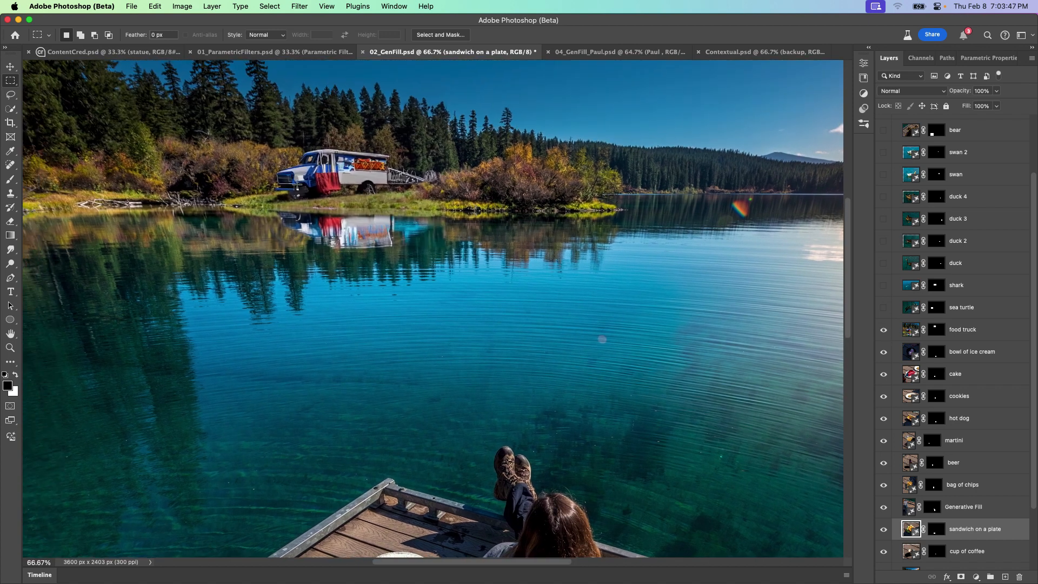
Step: Reveal the sea turtle, shark, all four duck and both swan layers in Group 1
left_click(884, 308)
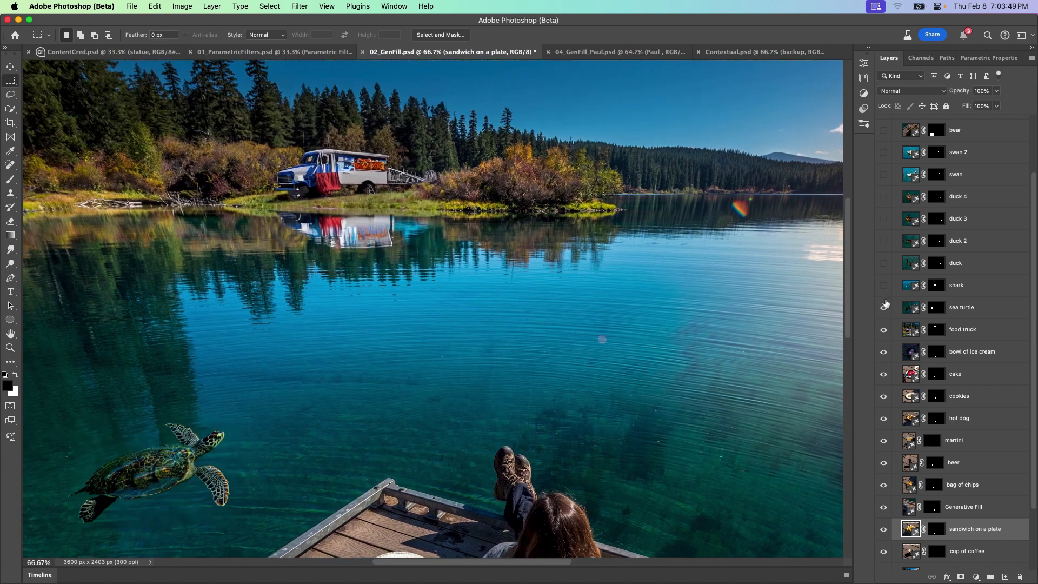
left_click(884, 285)
left_click(883, 263)
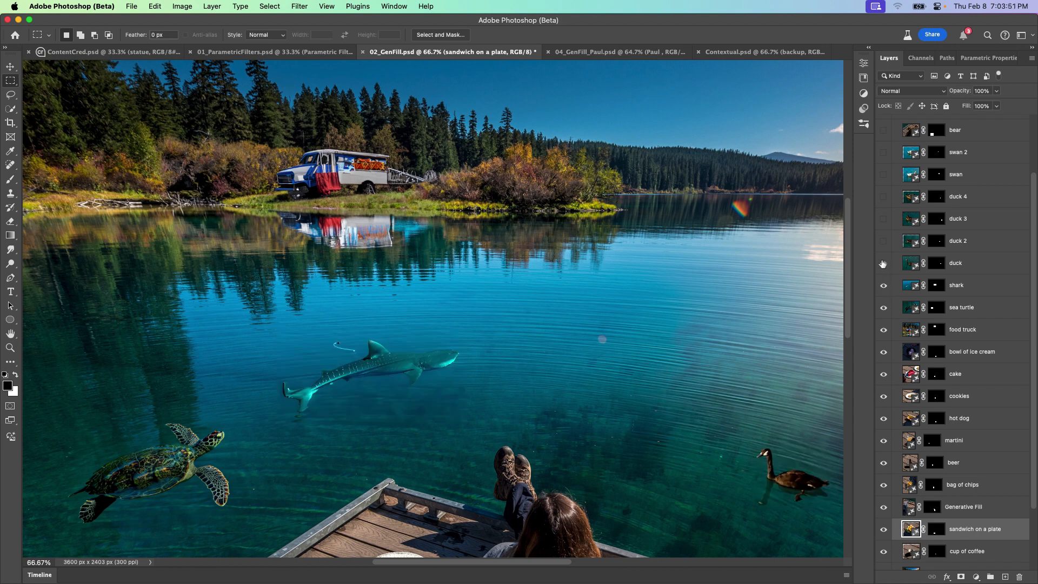
key("super+0")
left_click(883, 241)
left_click(884, 219)
left_click(884, 197)
left_click(883, 175)
left_click(884, 152)
Step: Reveal the remaining bear, cat, boat and fisherman layers in Group 1
scroll(928, 170, "up", 3)
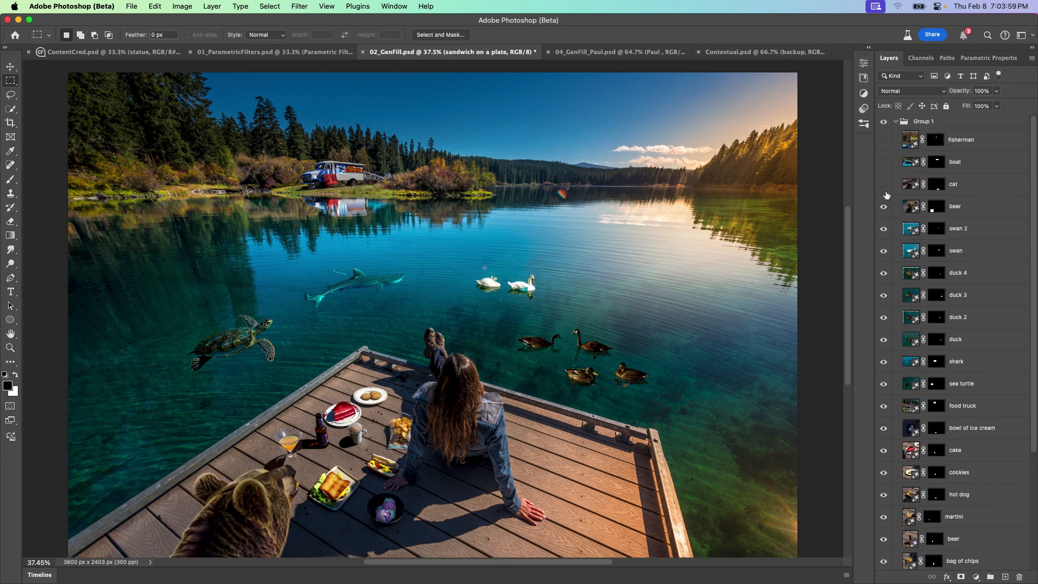
left_click(884, 185)
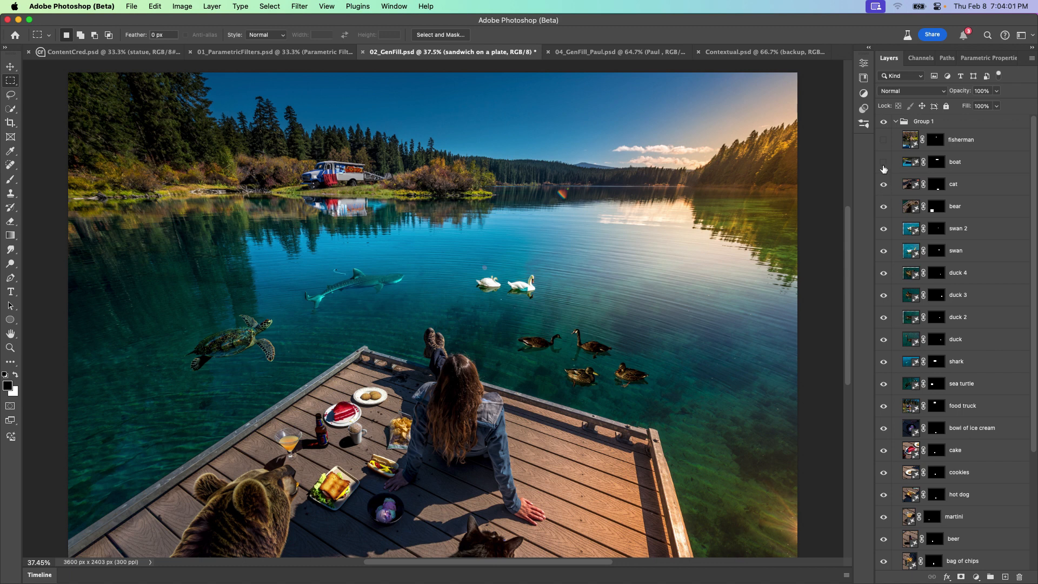
left_click(884, 164)
left_click(884, 141)
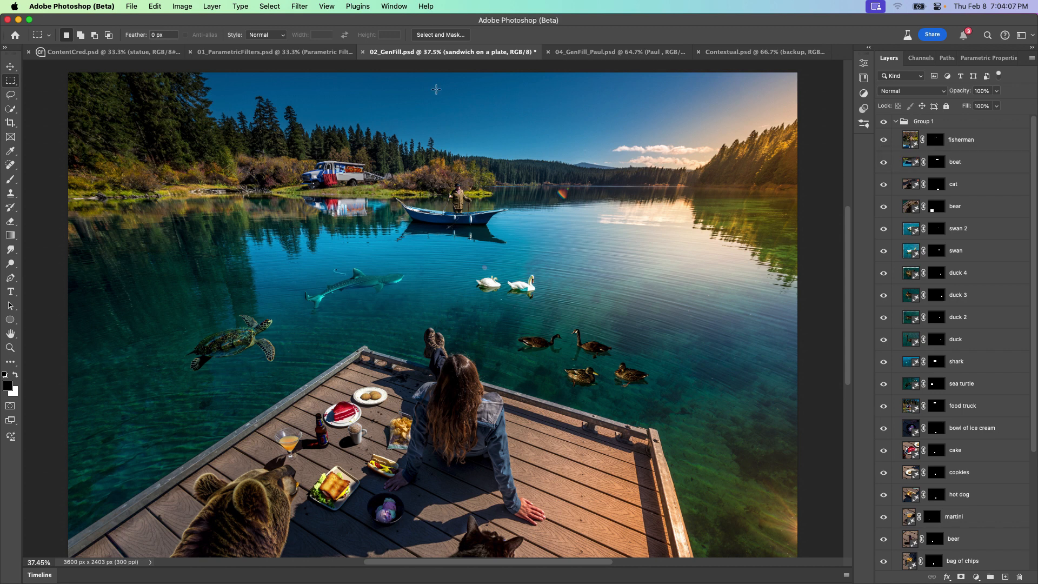
Step: Switch to the 04_GenFill portrait document, make Generative Layer 1 visible and open its properties
left_click(620, 52)
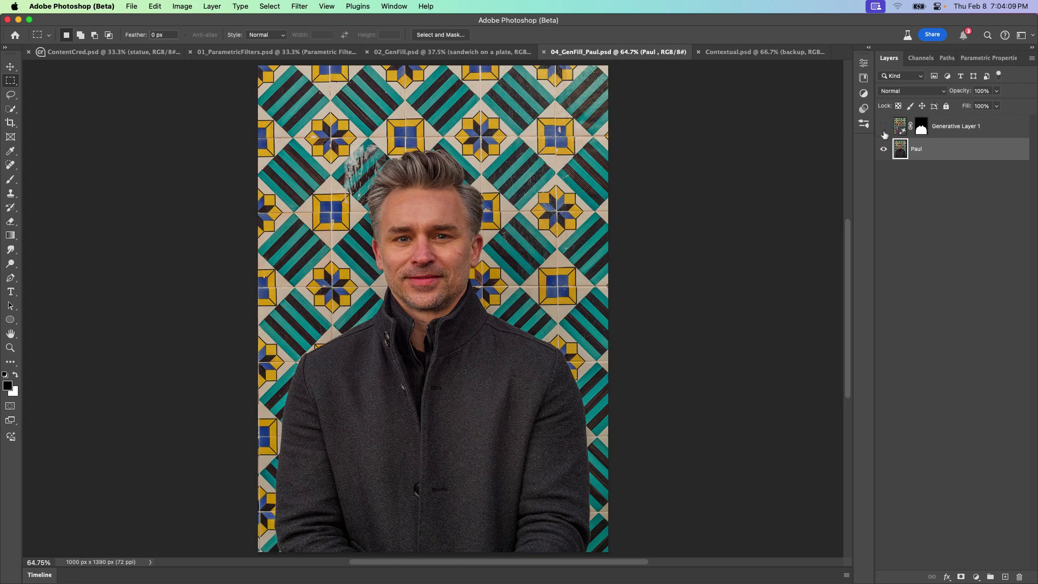
left_click(884, 127)
left_click(868, 48)
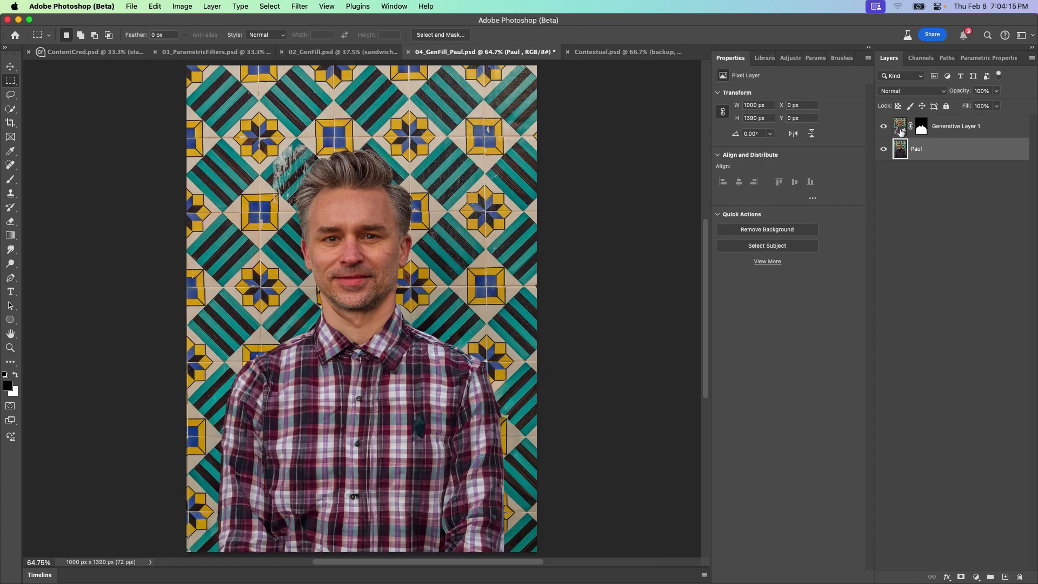
left_click(900, 131)
Step: Preview the dark suit, tuxedo, doctor, chef, floral shirt and tattooed sleeveless variations of Generative Layer 1
scroll(764, 500, "down", 3)
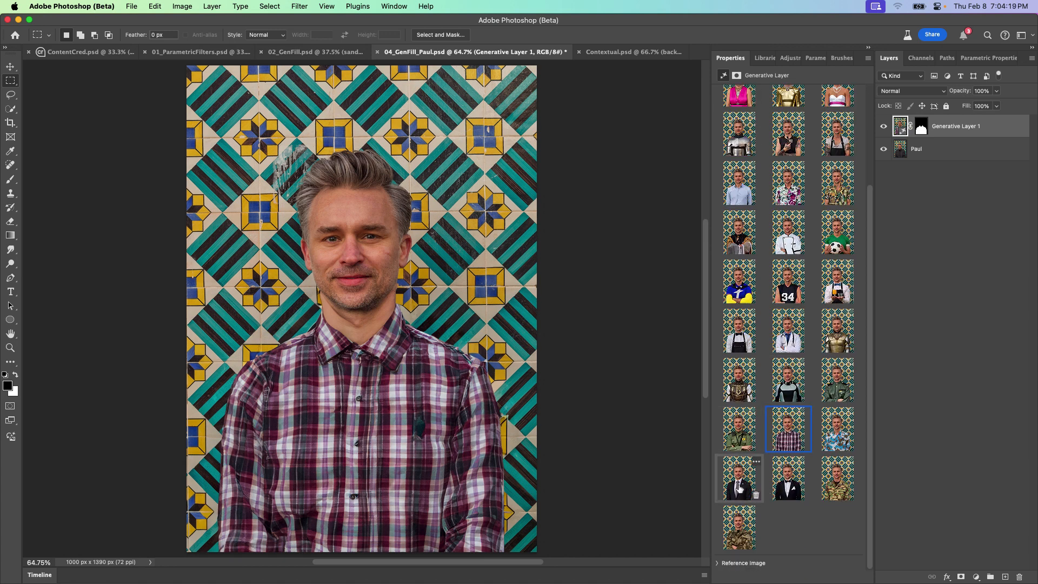
left_click(741, 489)
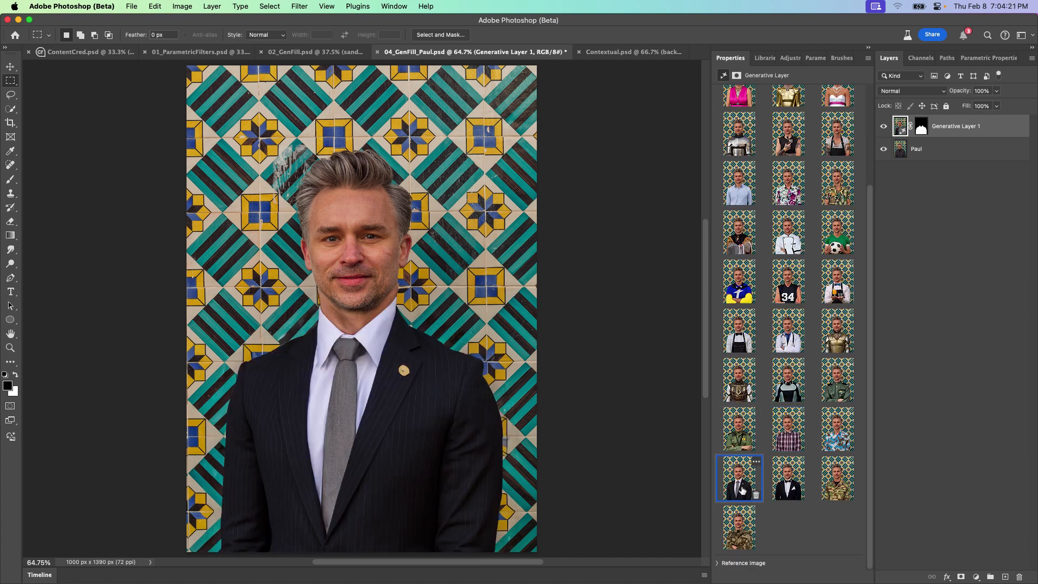
scroll(777, 256, "up", 3)
scroll(777, 256, "down", 3)
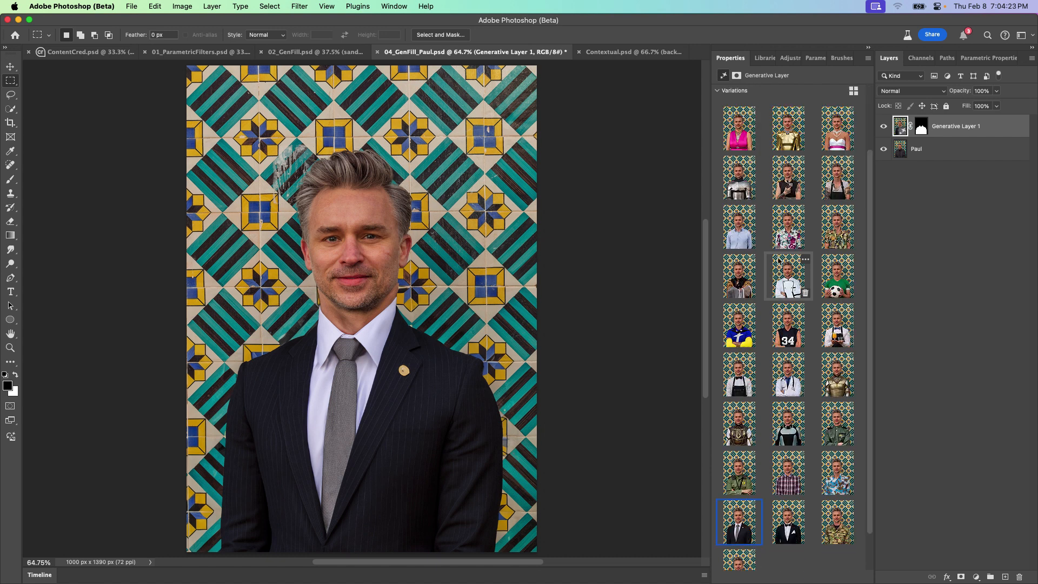
left_click(781, 491)
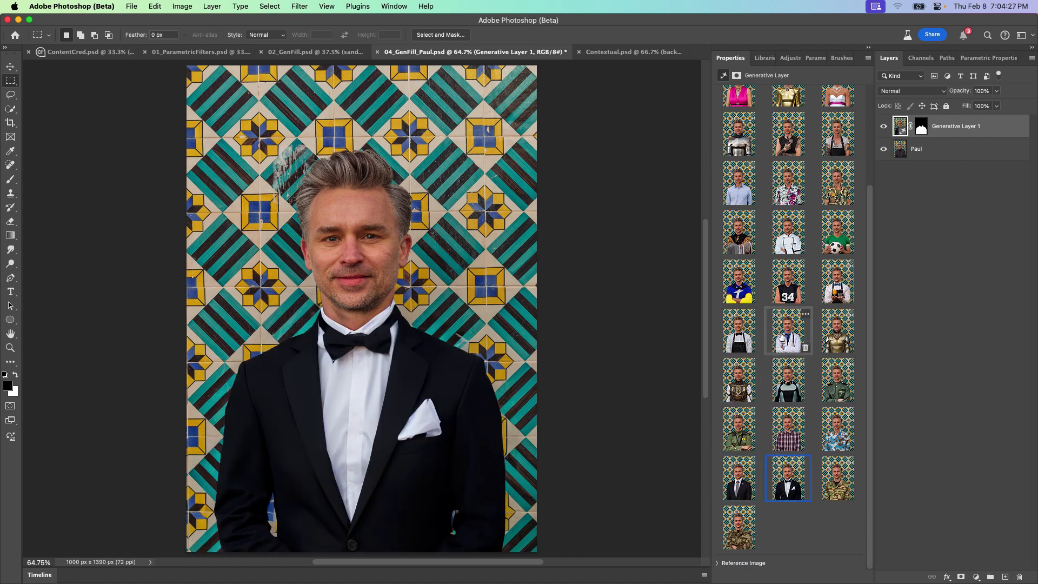
left_click(782, 334)
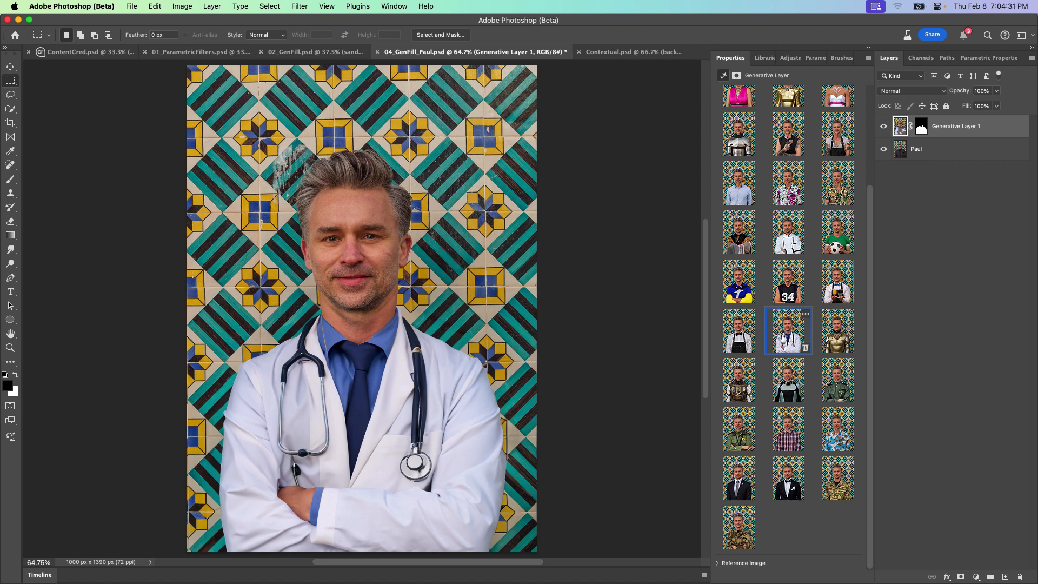
left_click(782, 220)
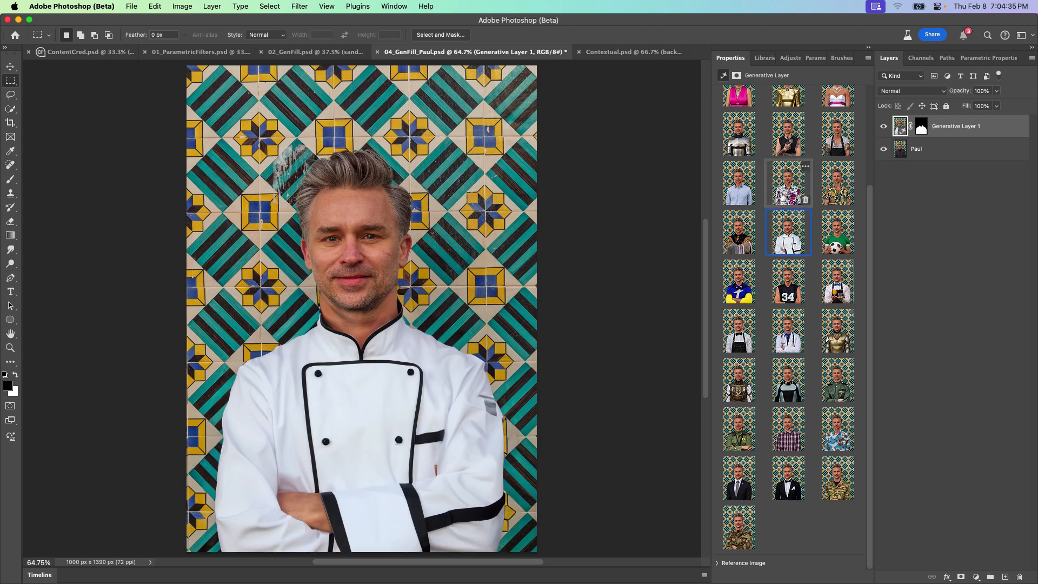
left_click(788, 182)
left_click(789, 135)
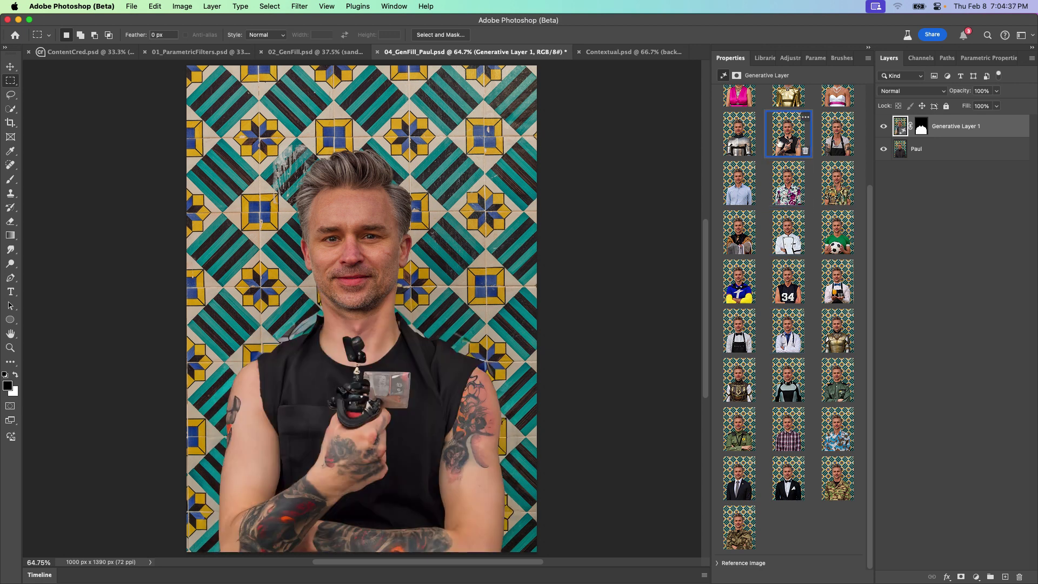
Step: Compare the apron, princess and pink dress variations, and apply the "gold queen with diamond necklaces" variation to the portrait
scroll(788, 146, "up", 2)
scroll(788, 146, "up", 2)
left_click(833, 268)
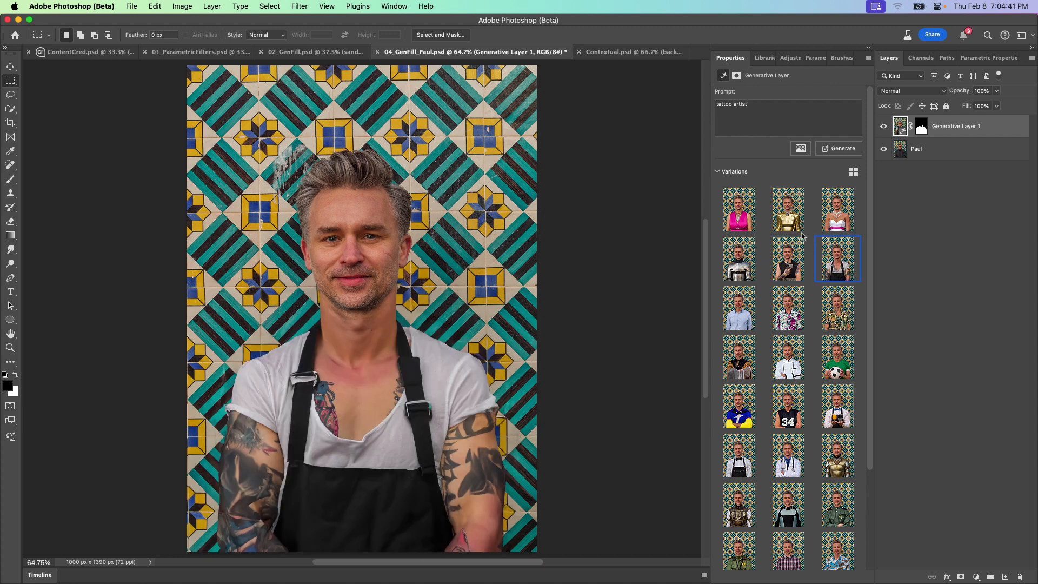
left_click(831, 222)
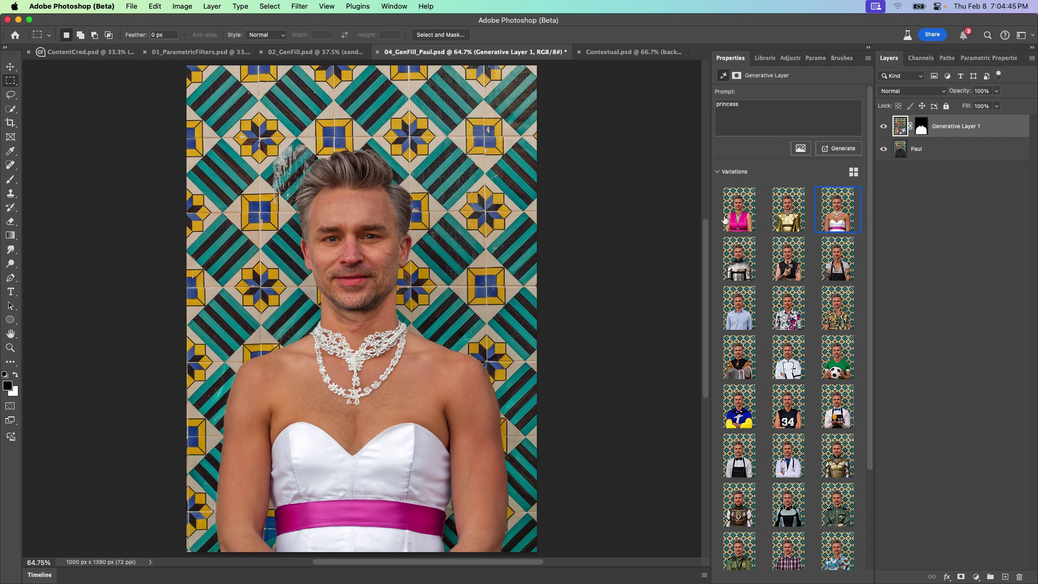
left_click(739, 220)
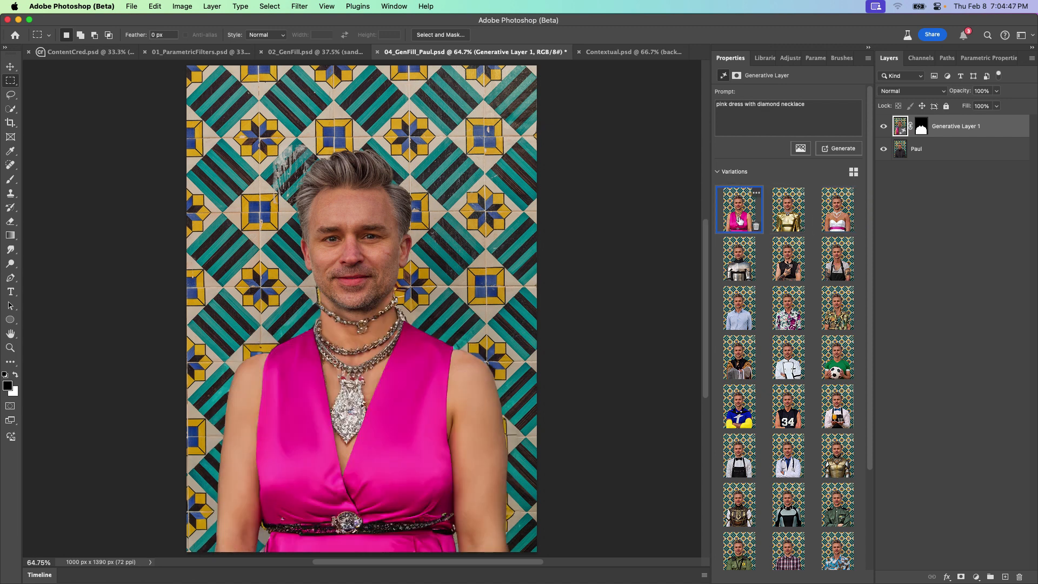
left_click(787, 219)
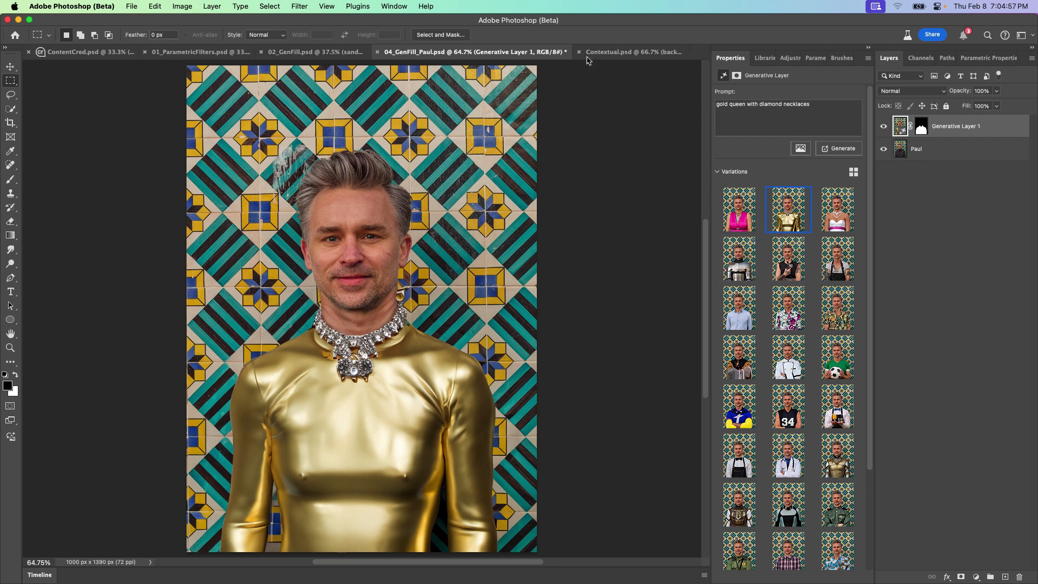
Step: Switch to the Contextual.psd document and leave free space around its image for enlarging the canvas
left_click(594, 56)
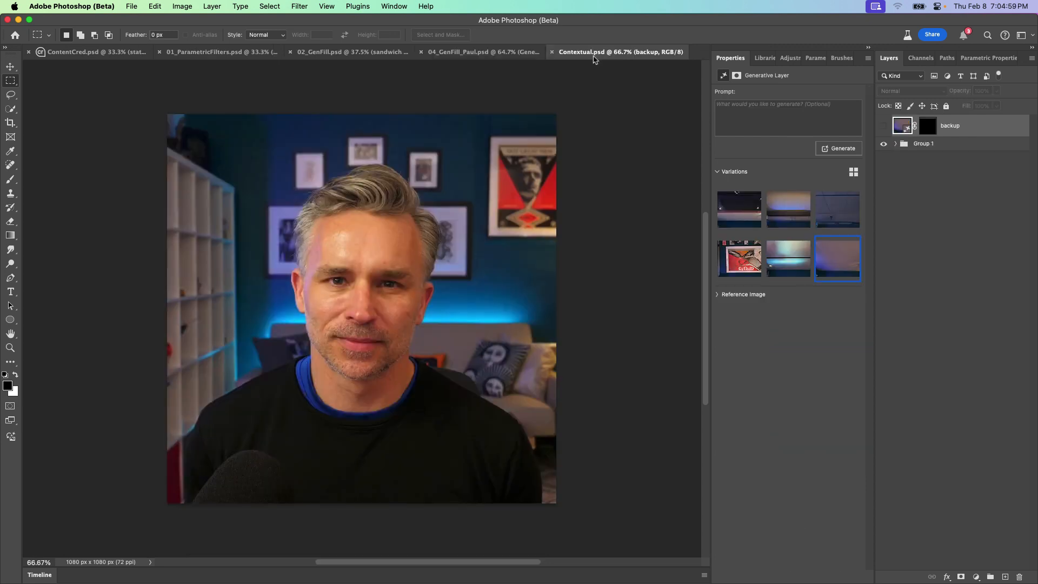
key("super+minus")
left_click_drag(172, 227, 201, 299)
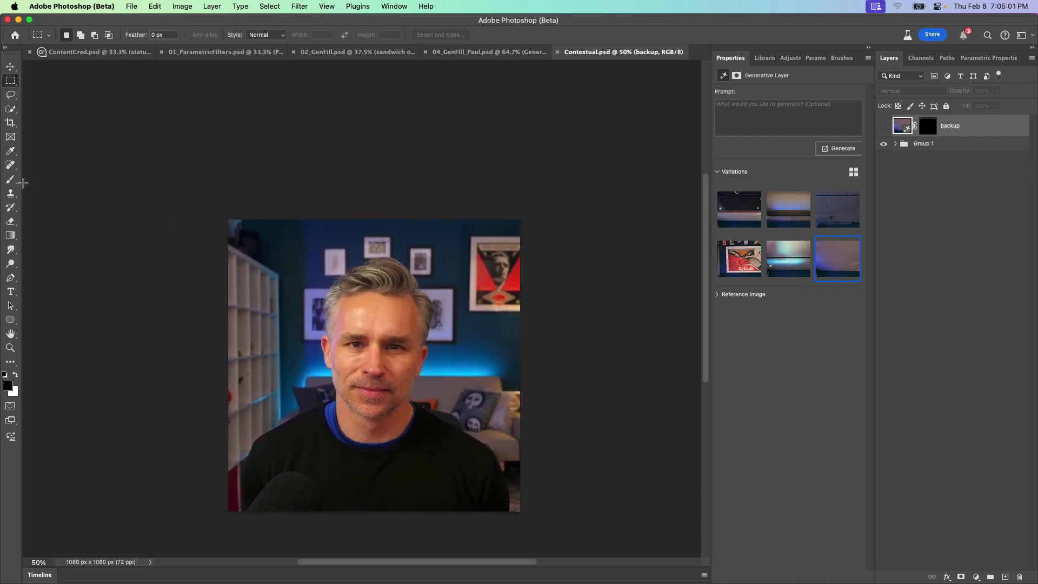
Step: Extend the crop above the portrait to 1080 × 1920 px at full image width and fill it with Generative Expand without a prompt
left_click(9, 123)
key("ctrl+Up")
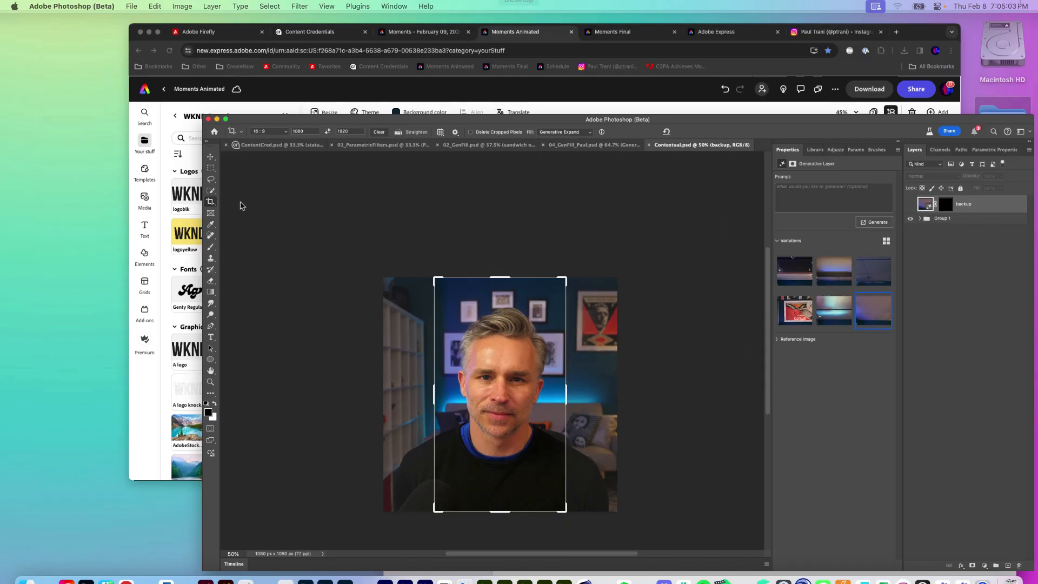
left_click(622, 346)
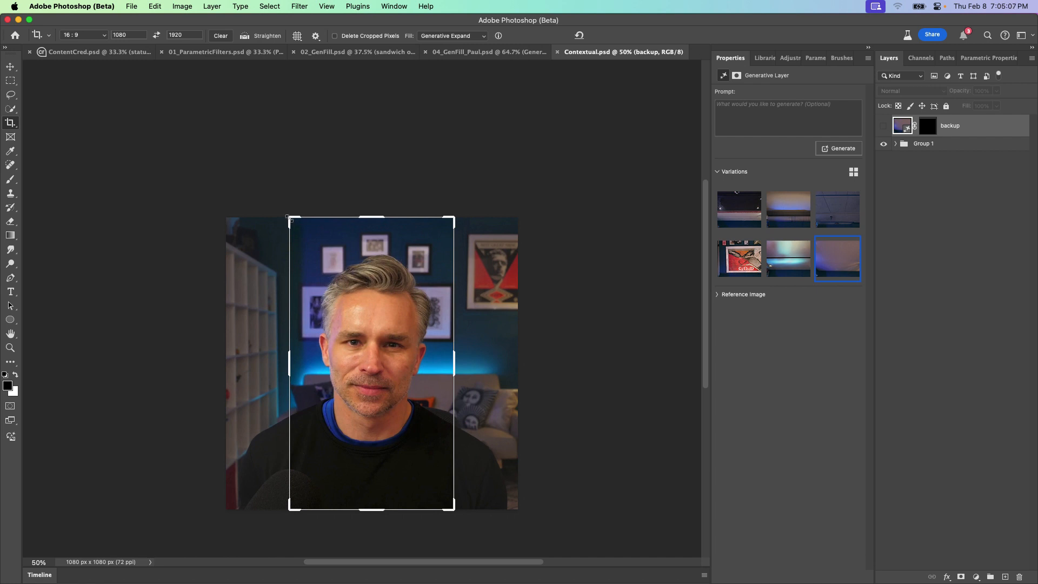
left_click_drag(288, 217, 189, 130)
left_click_drag(319, 327, 369, 306)
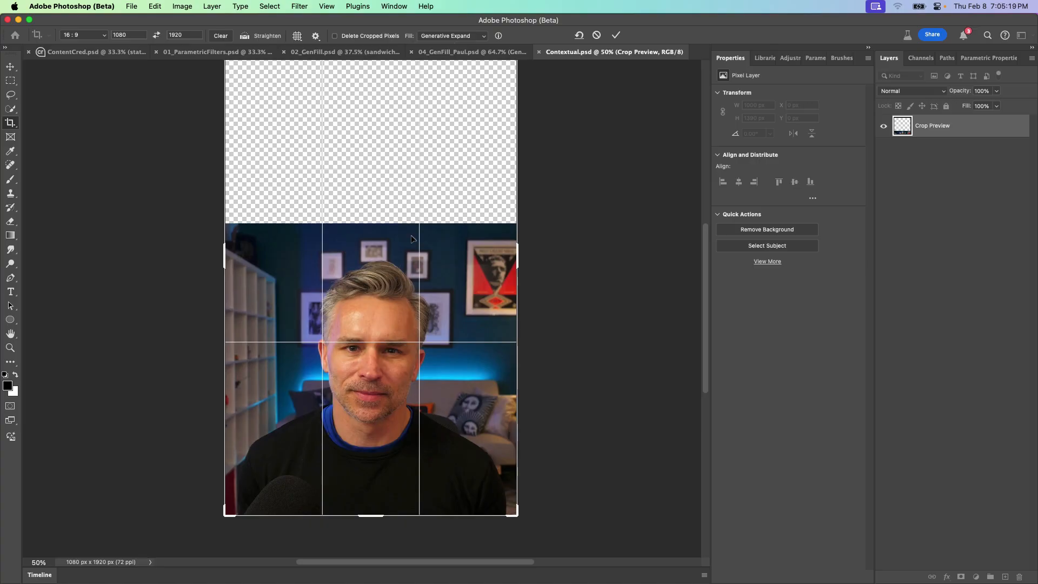
key("Return")
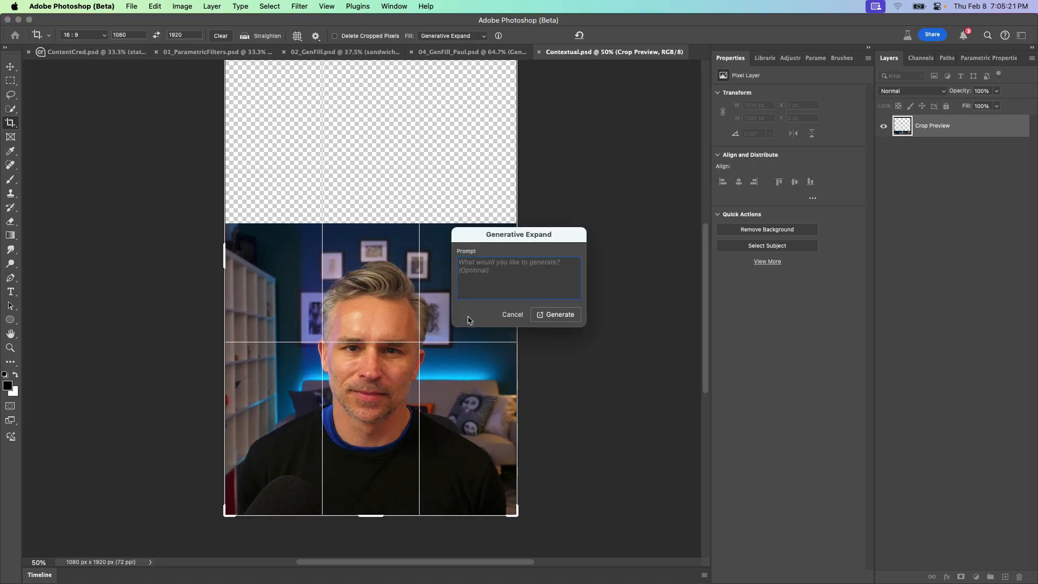
left_click(537, 318)
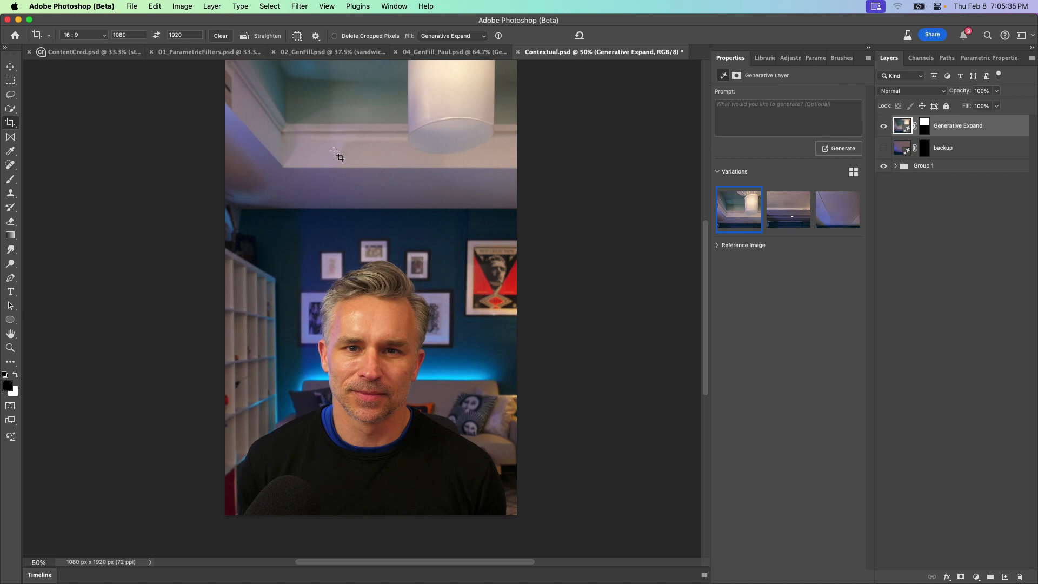
Step: Compare the three generated ceiling variations and keep the first one with the hanging lamp
left_click(803, 216)
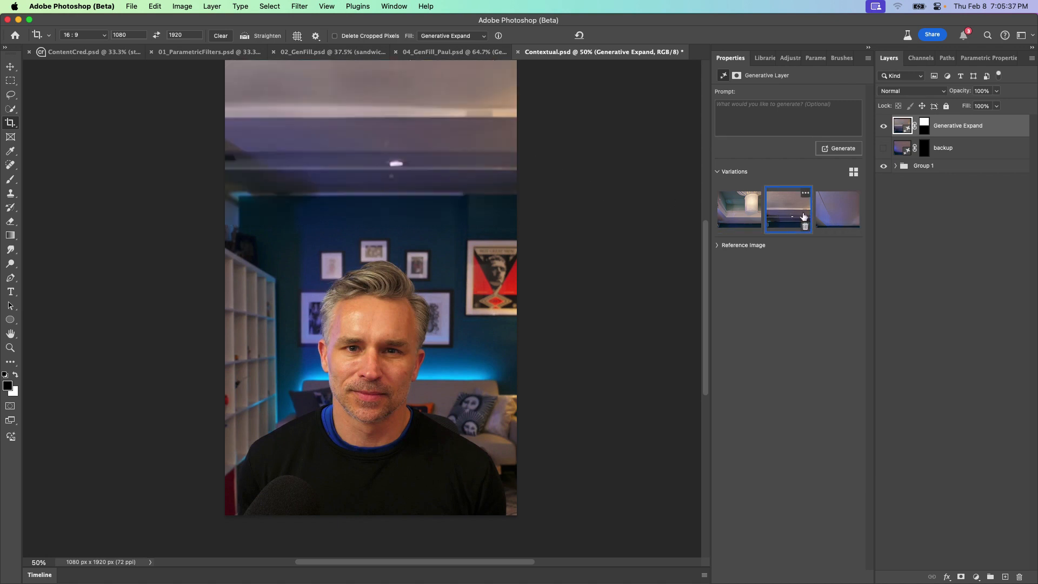
left_click(820, 218)
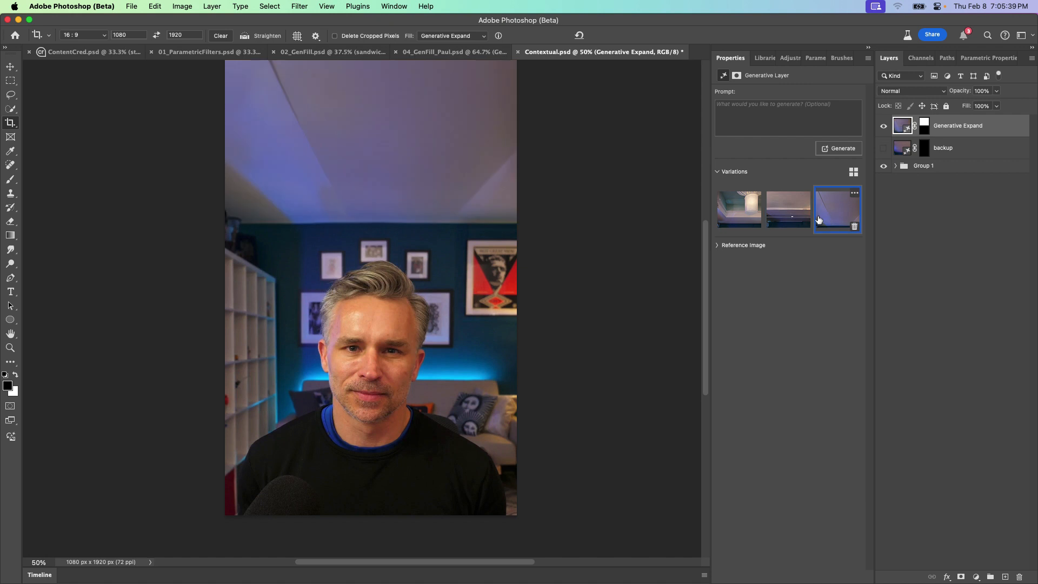
left_click(786, 217)
left_click(744, 213)
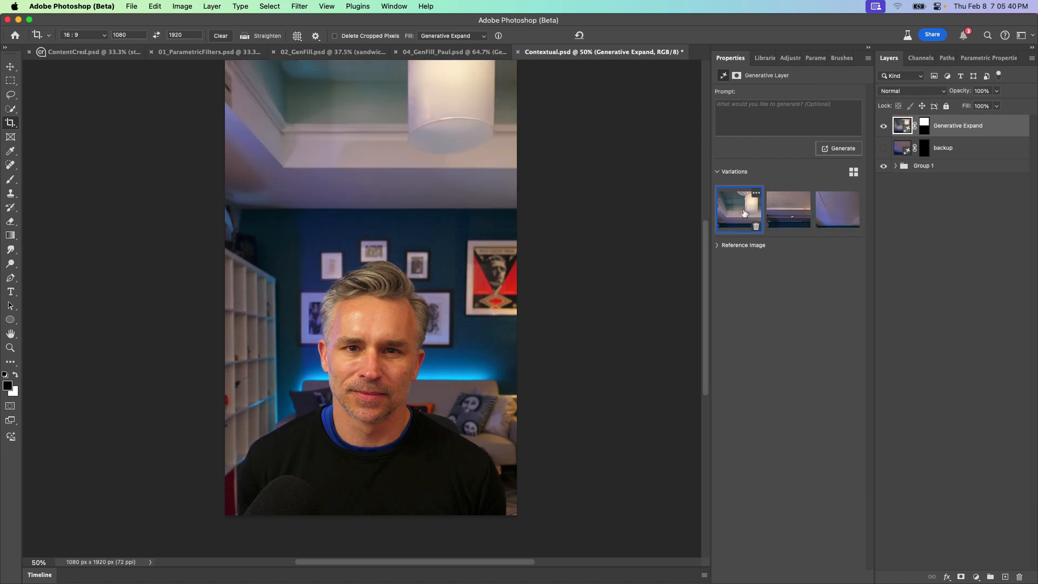
Step: Open the timeline, play the expanded video, and scrub back to frame 0:00:01:26
left_click(99, 578)
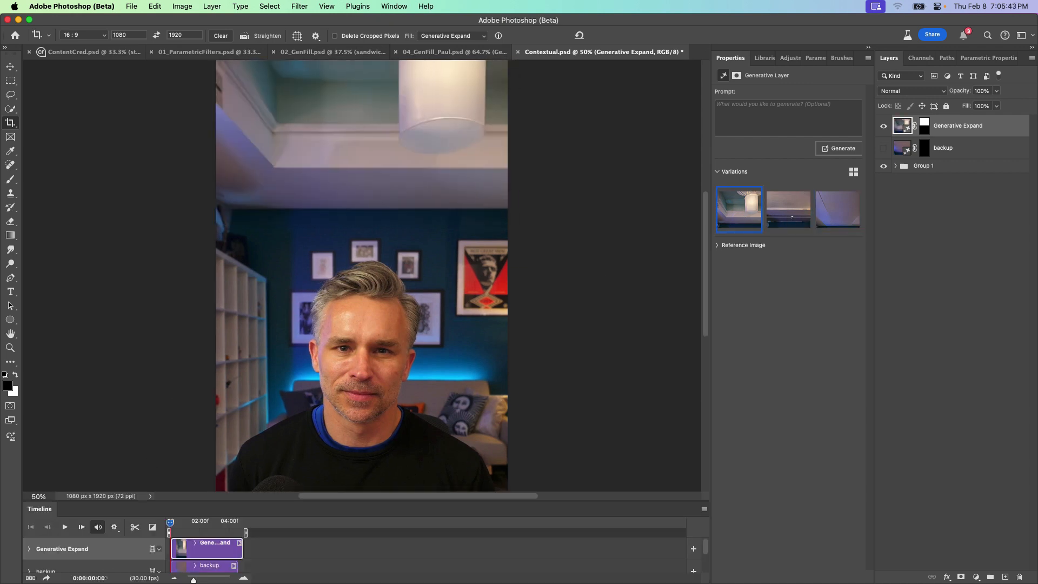
left_click(65, 527)
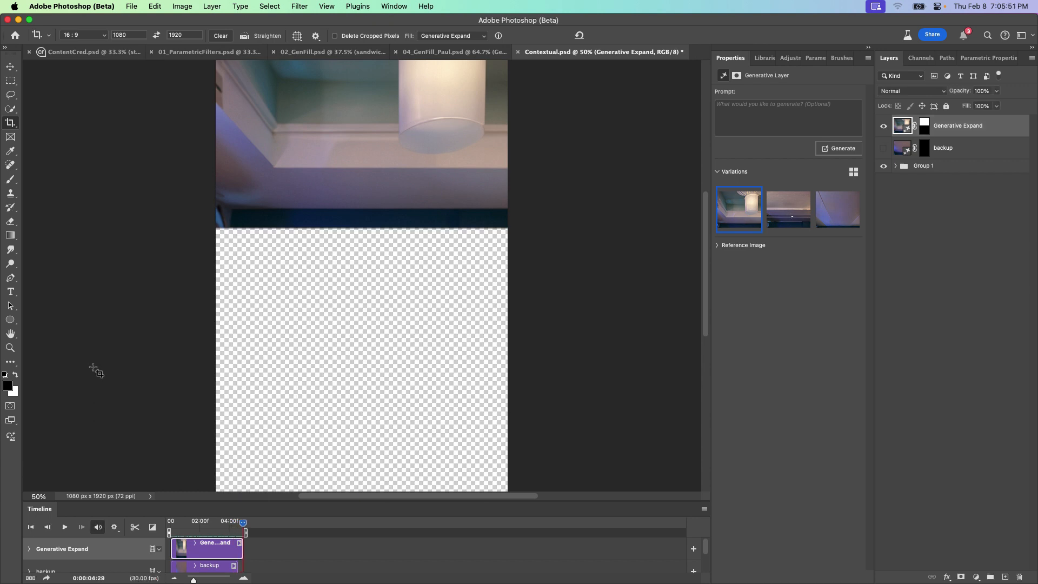
left_click(204, 522)
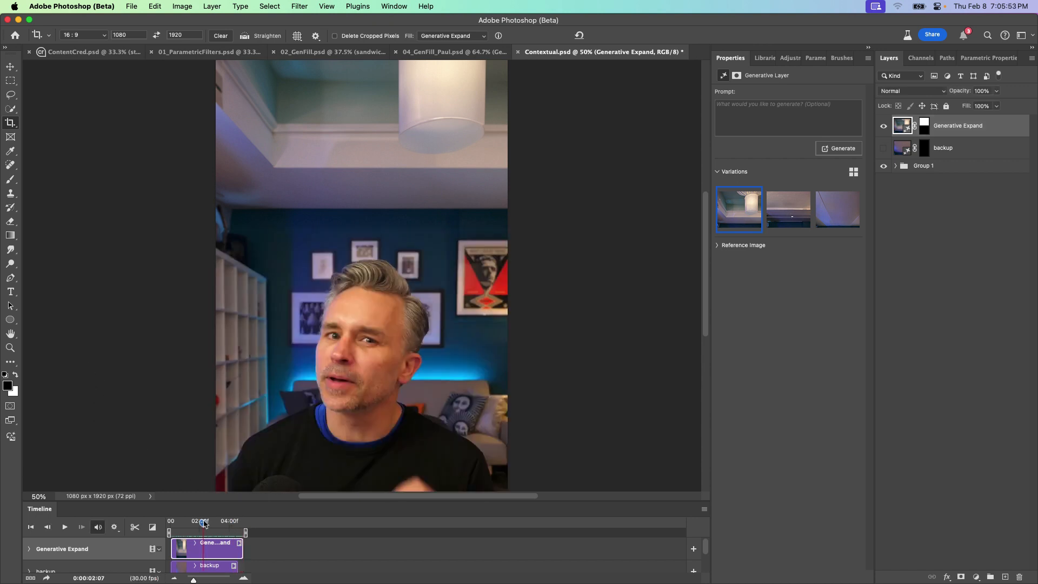
mouse_move(205, 523)
left_mouse_down()
mouse_move(220, 523)
mouse_move(198, 523)
left_mouse_up()
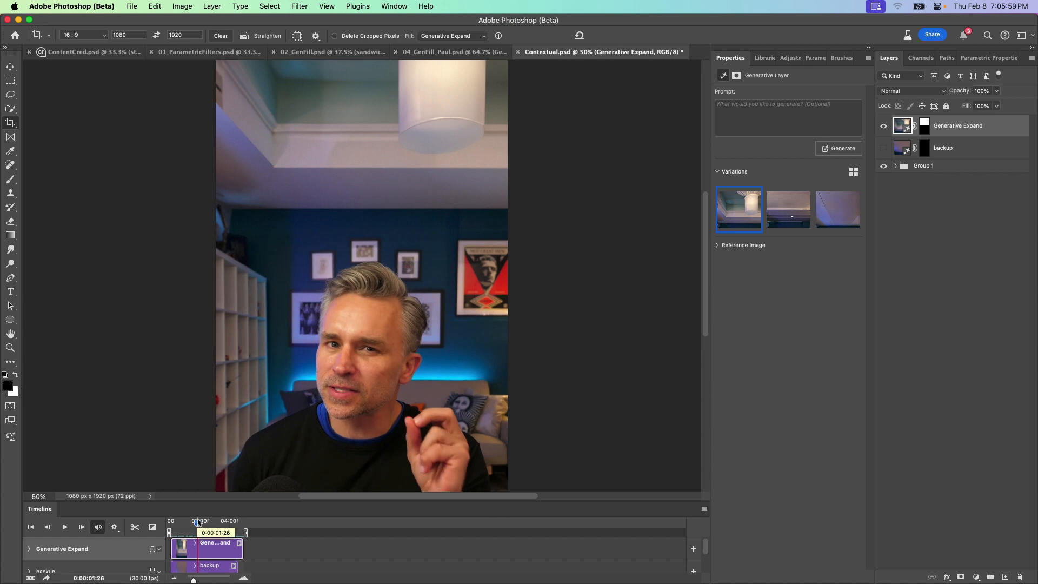
Step: Minimize the Photoshop window and switch to the closing slide presentation
left_click(18, 20)
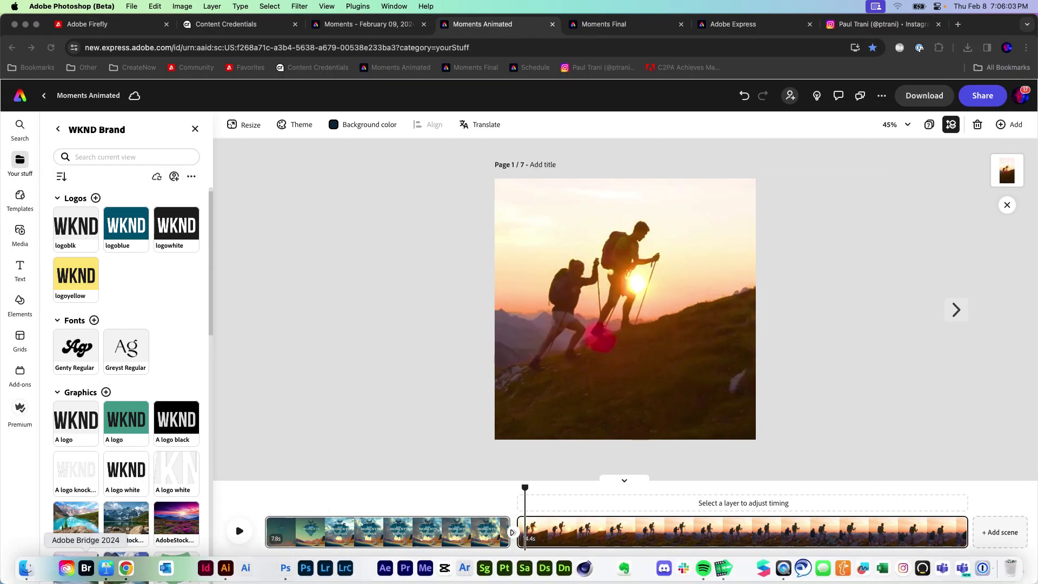
left_click(107, 574)
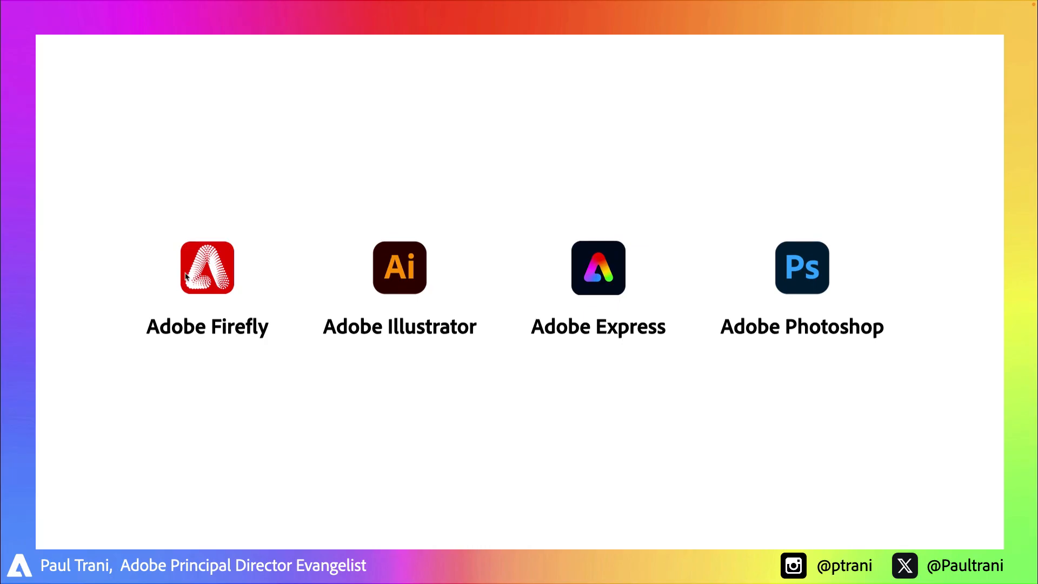
key("Right")
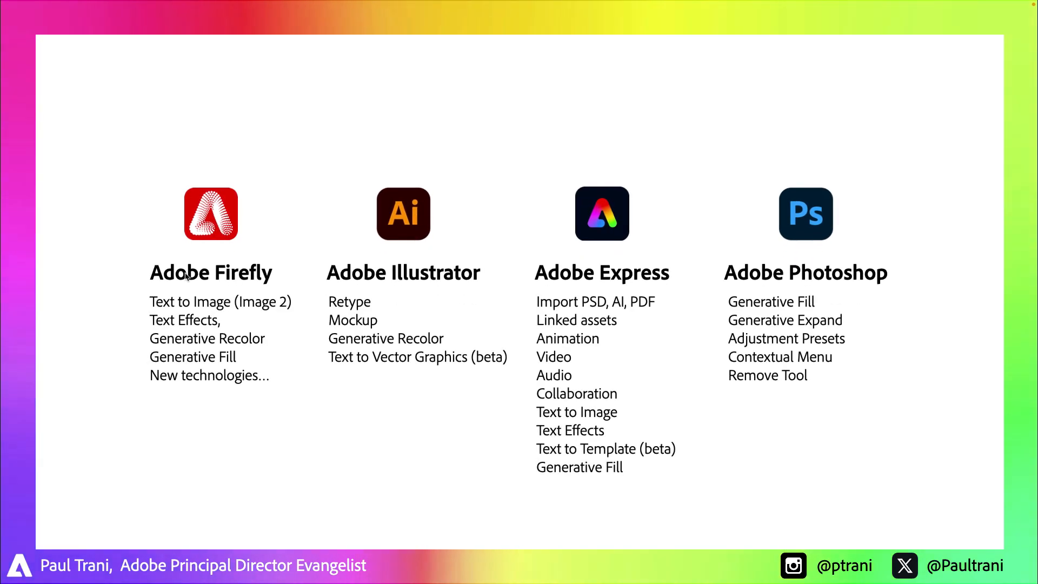
key("Right")
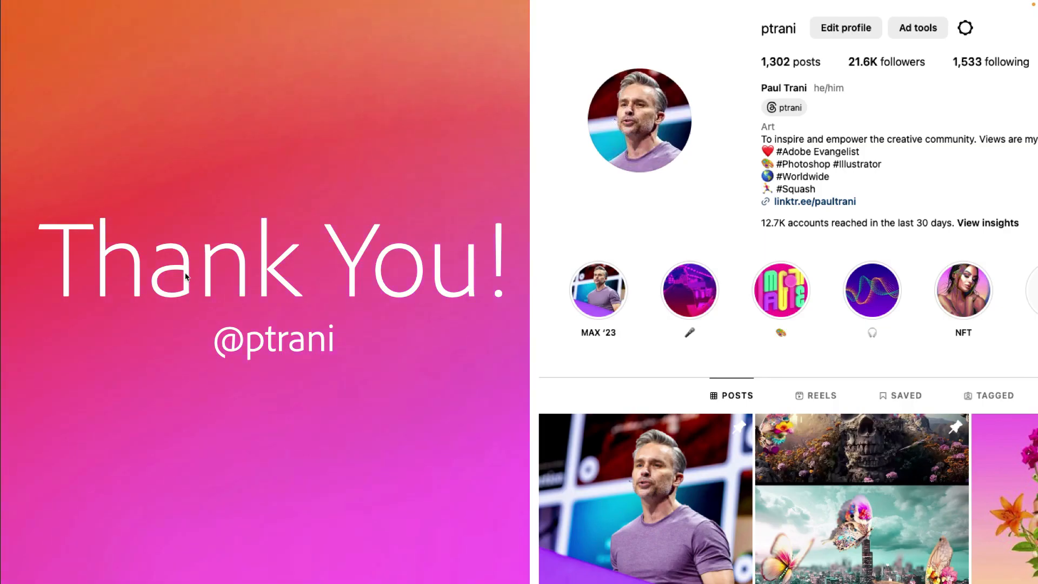